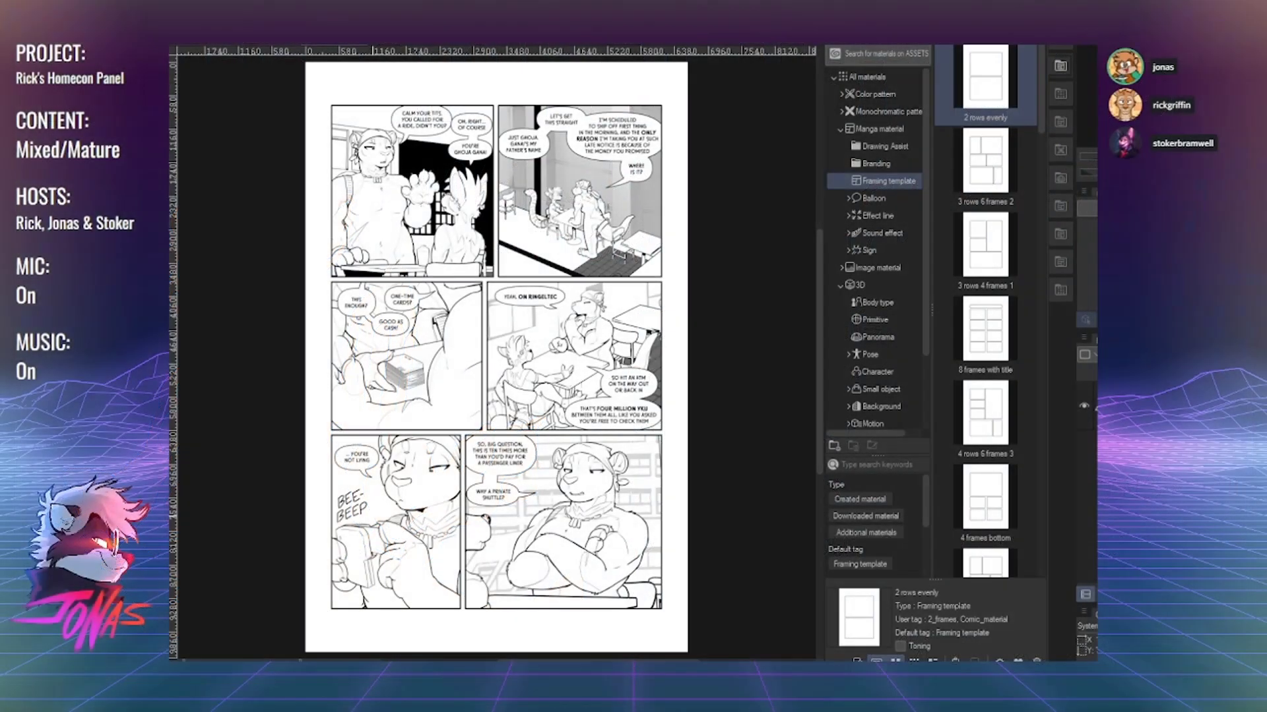
# Make the white of the hc1-02 comic page transparent so only the line art is kept
pyautogui.scroll(-1, 386, 513)
pyautogui.scroll(4, 389, 518)
pyautogui.moveTo(390, 518); pyautogui.dragTo(432, 341)
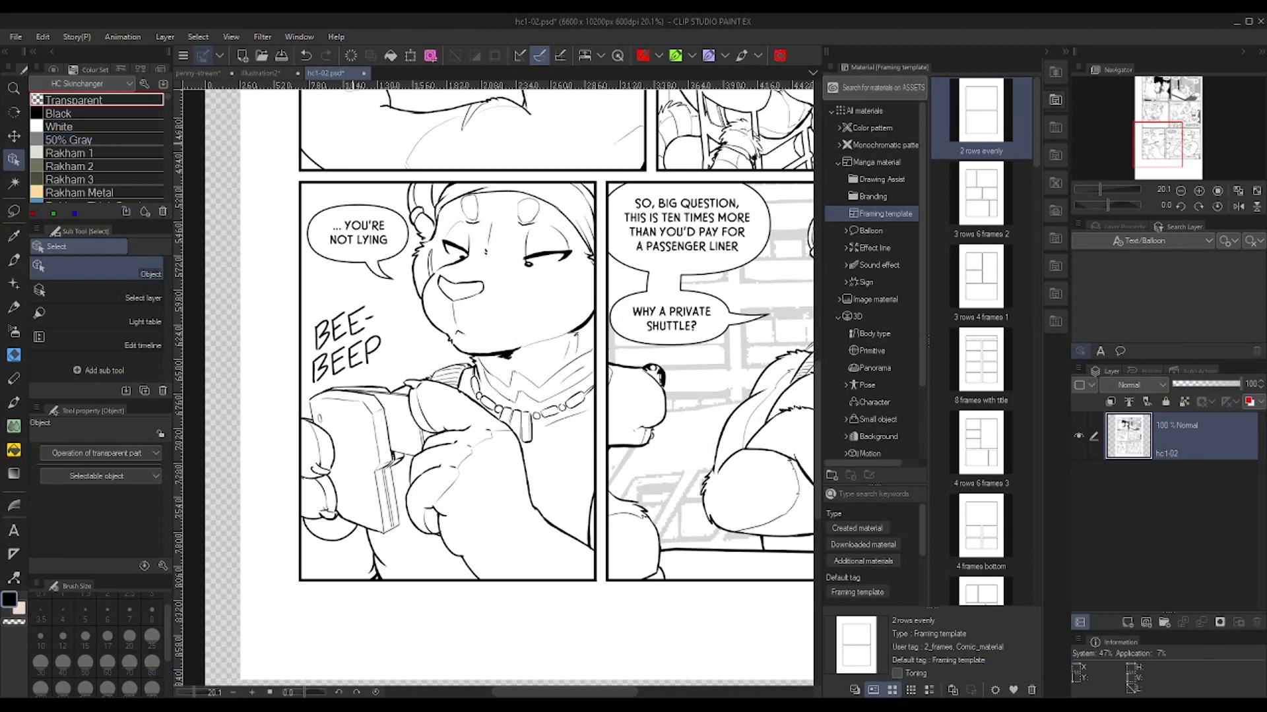
pyautogui.click(1056, 72)
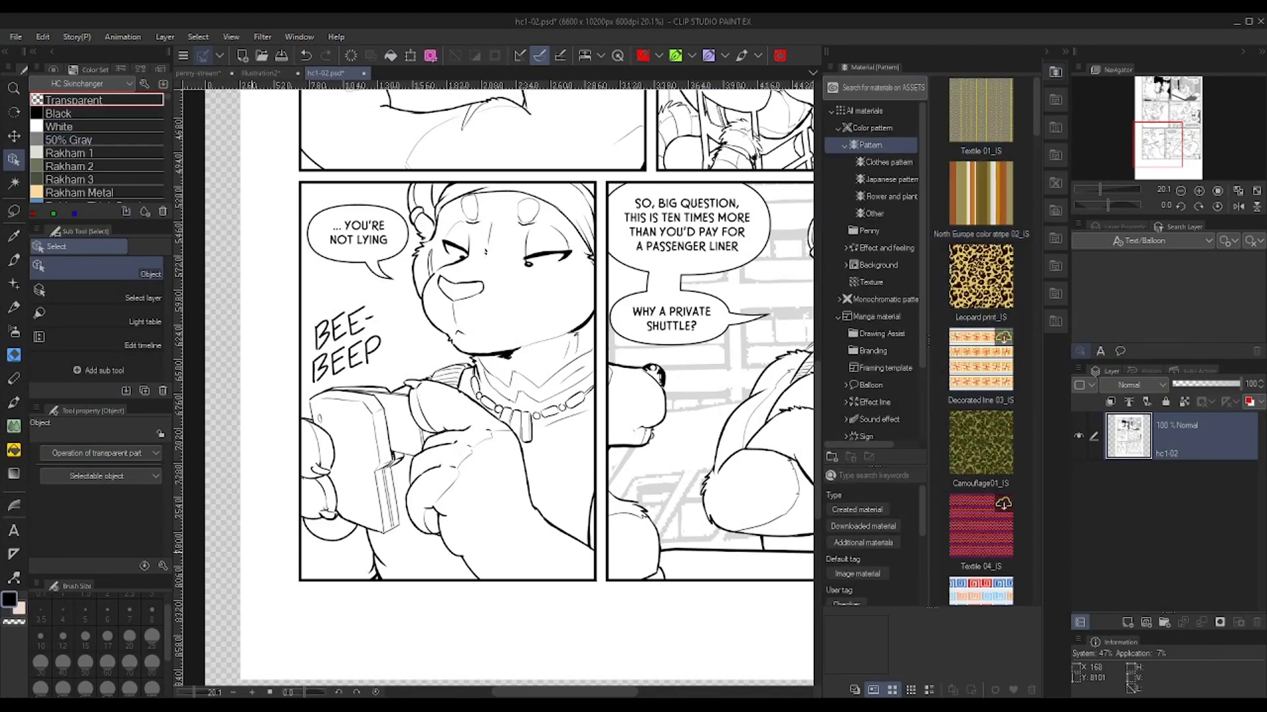
pyautogui.scroll(2, 334, 437)
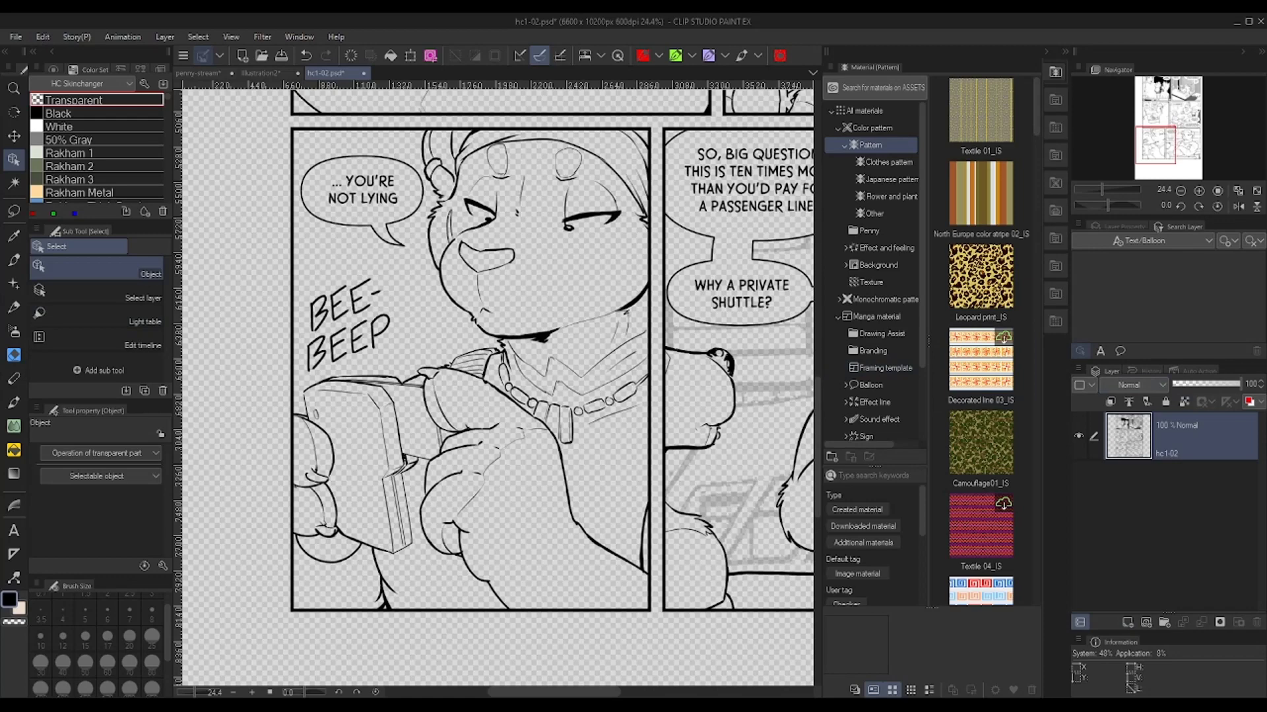
# Add a new raster layer beneath the hc1-02 line art and set the line art as the reference layer
pyautogui.click(1127, 622)
pyautogui.moveTo(1181, 437); pyautogui.dragTo(1181, 505)
pyautogui.click(1181, 436)
pyautogui.scroll(2, 560, 357)
pyautogui.moveTo(540, 414); pyautogui.dragTo(541, 394)
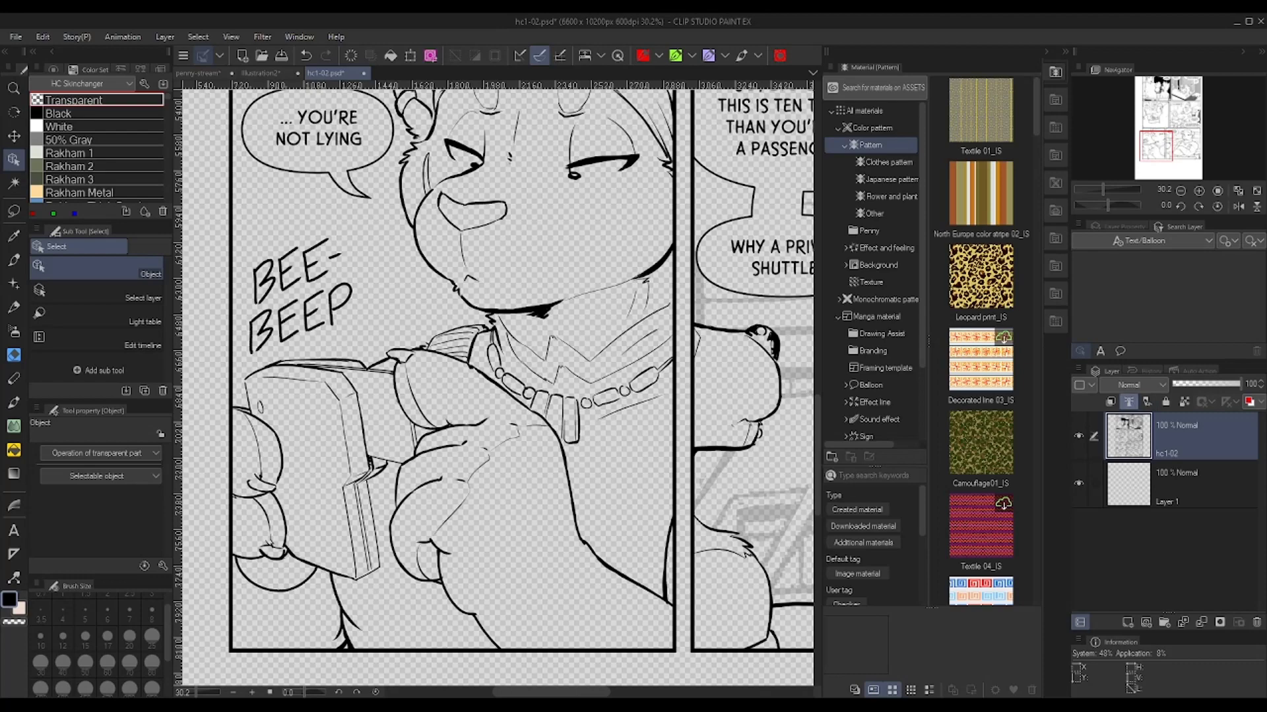
pyautogui.scroll(3, 356, 501)
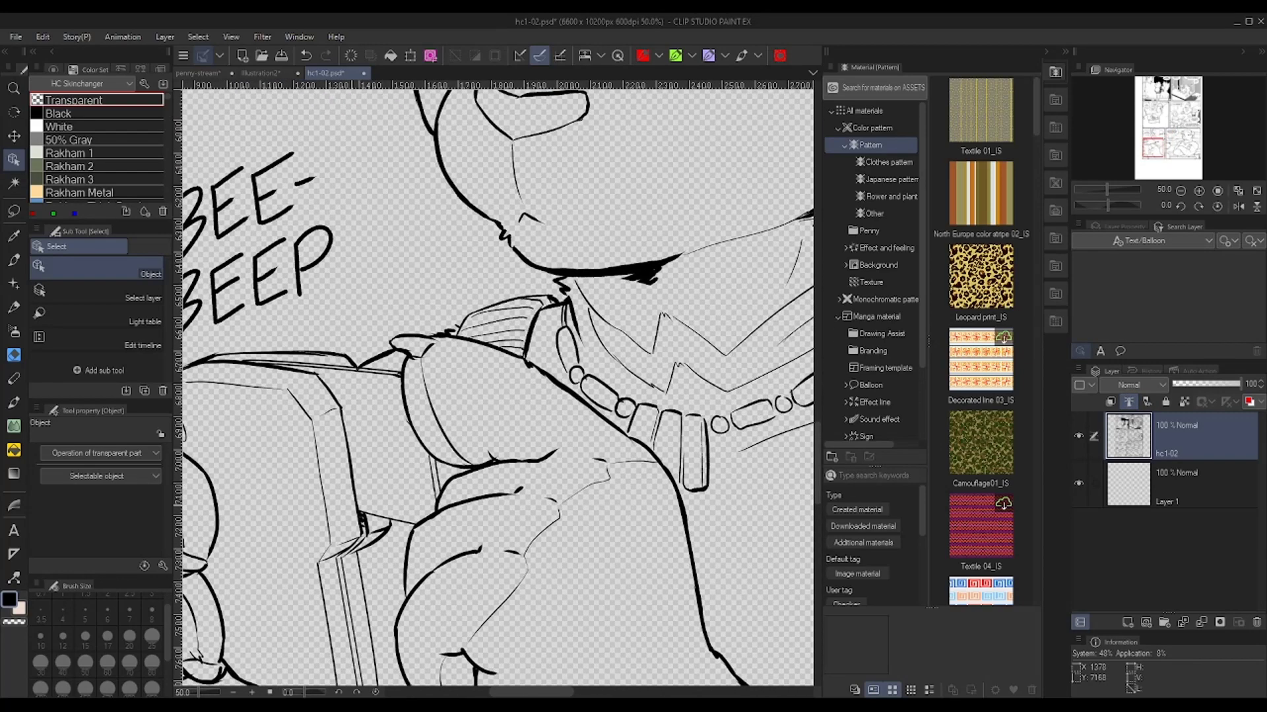
pyautogui.scroll(-3, 356, 508)
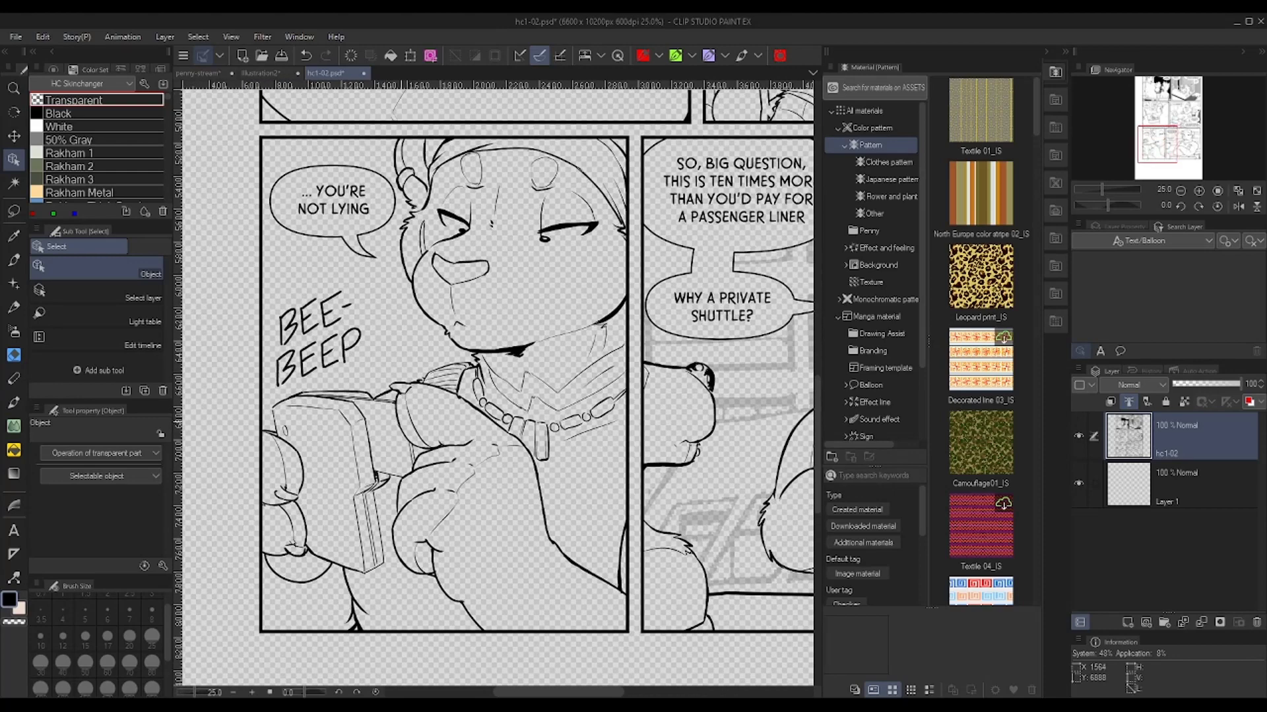
# Activate the empty lower layer with the Reference Fill tool and show the Ghoja character sheet enlarged in the Sub View
pyautogui.click(1180, 484)
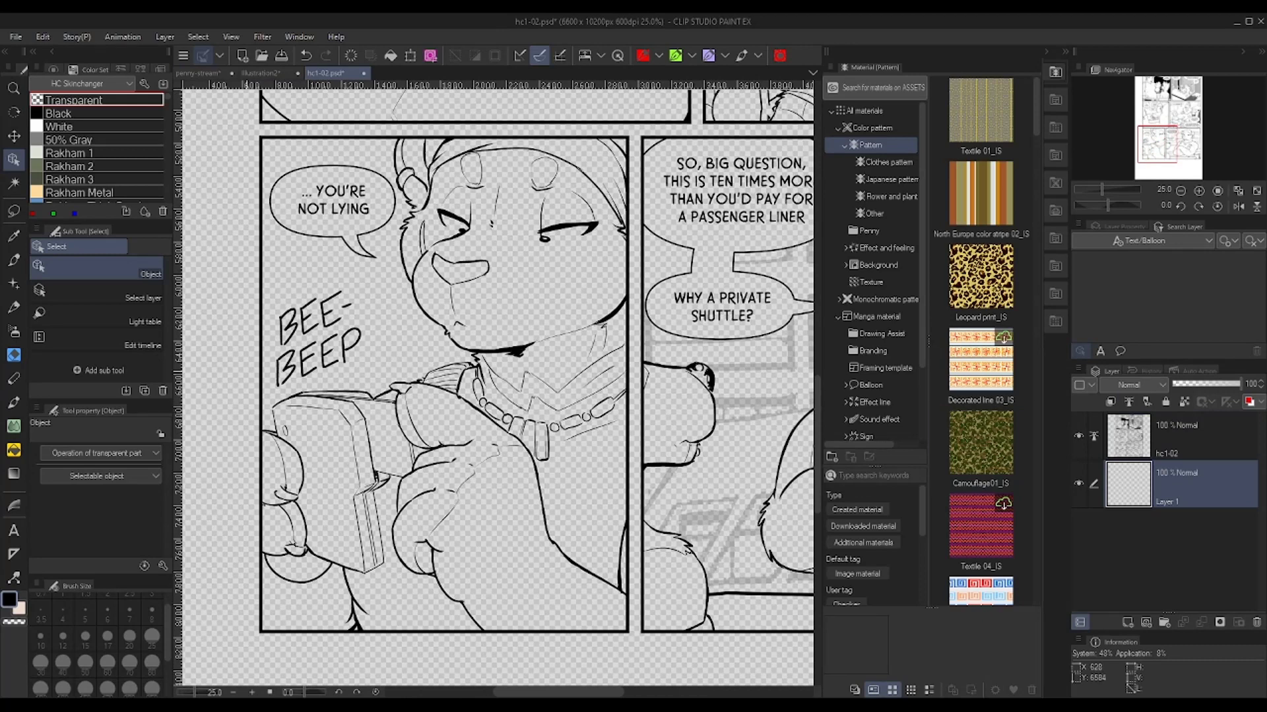
pyautogui.click(13, 450)
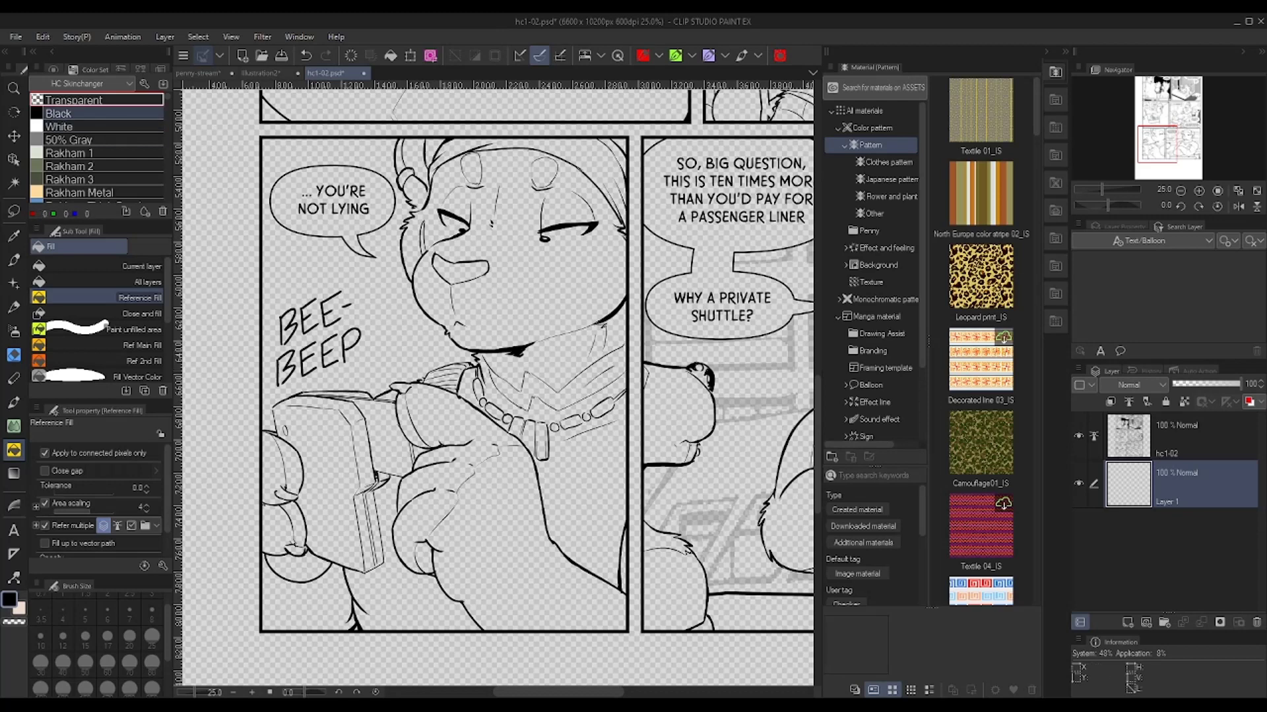
pyautogui.scroll(-3, 99, 126)
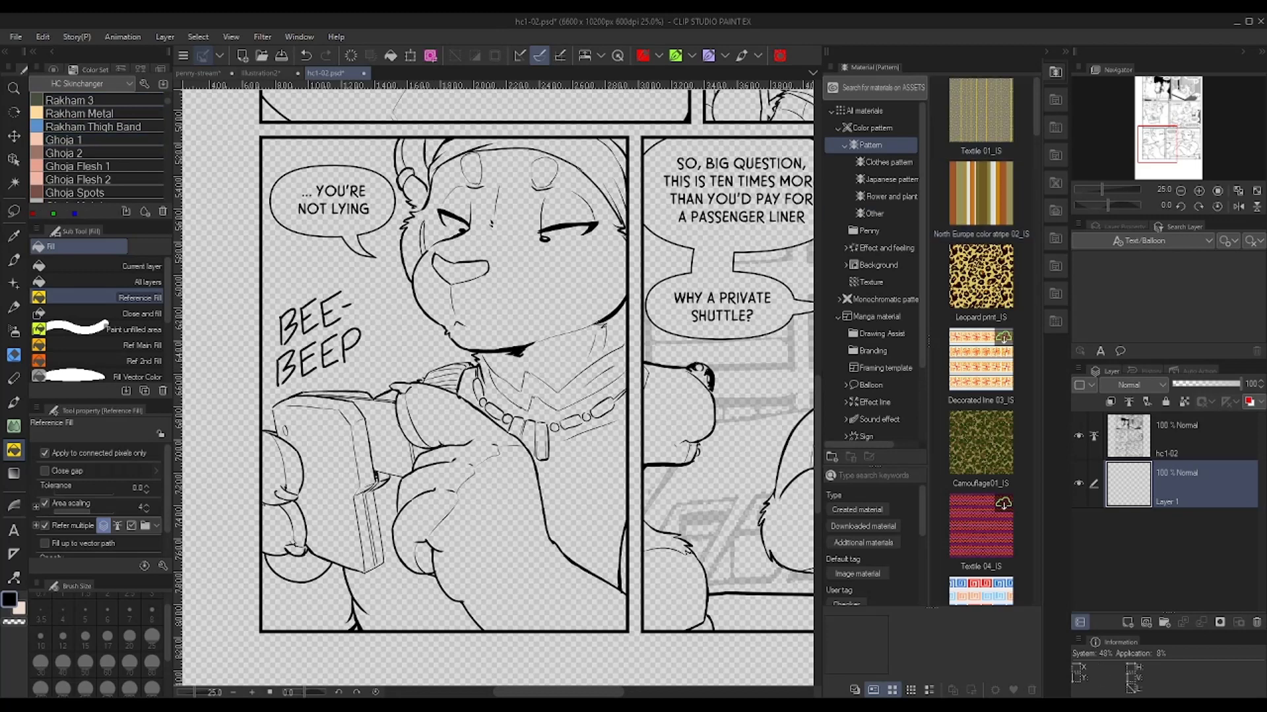
pyautogui.hotkey('alt', 'Tab')
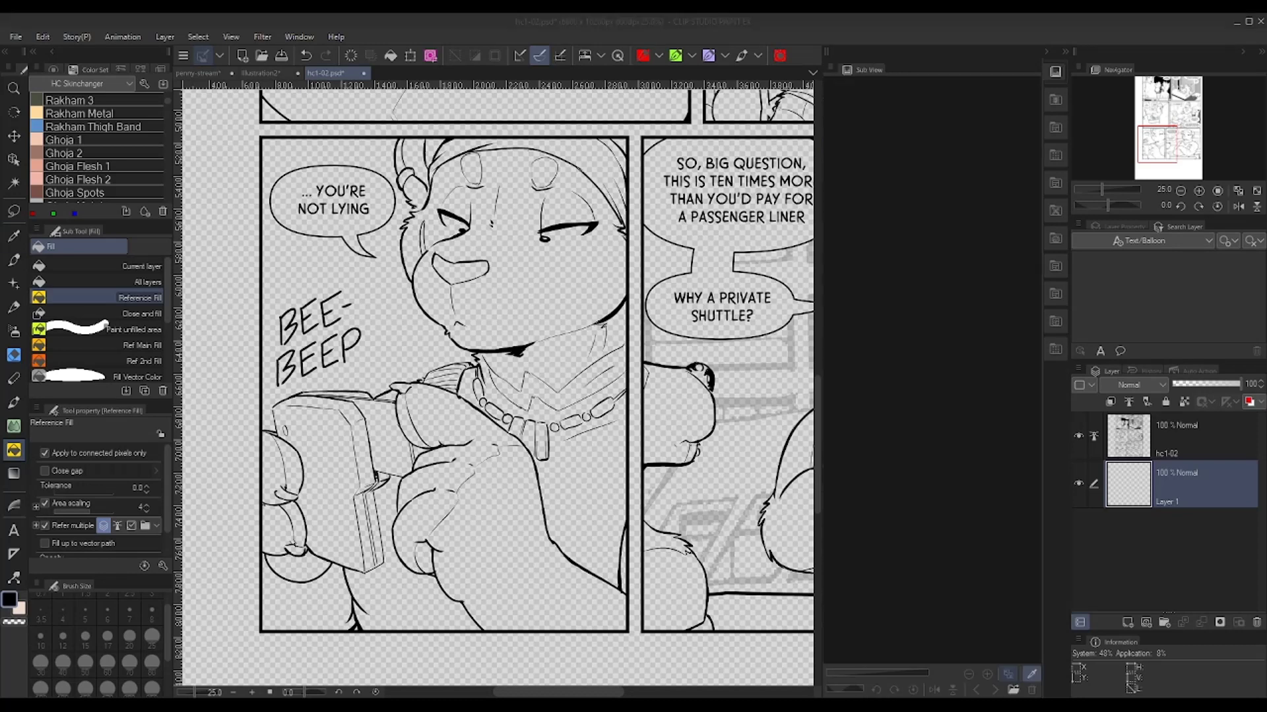
pyautogui.scroll(4, 956, 351)
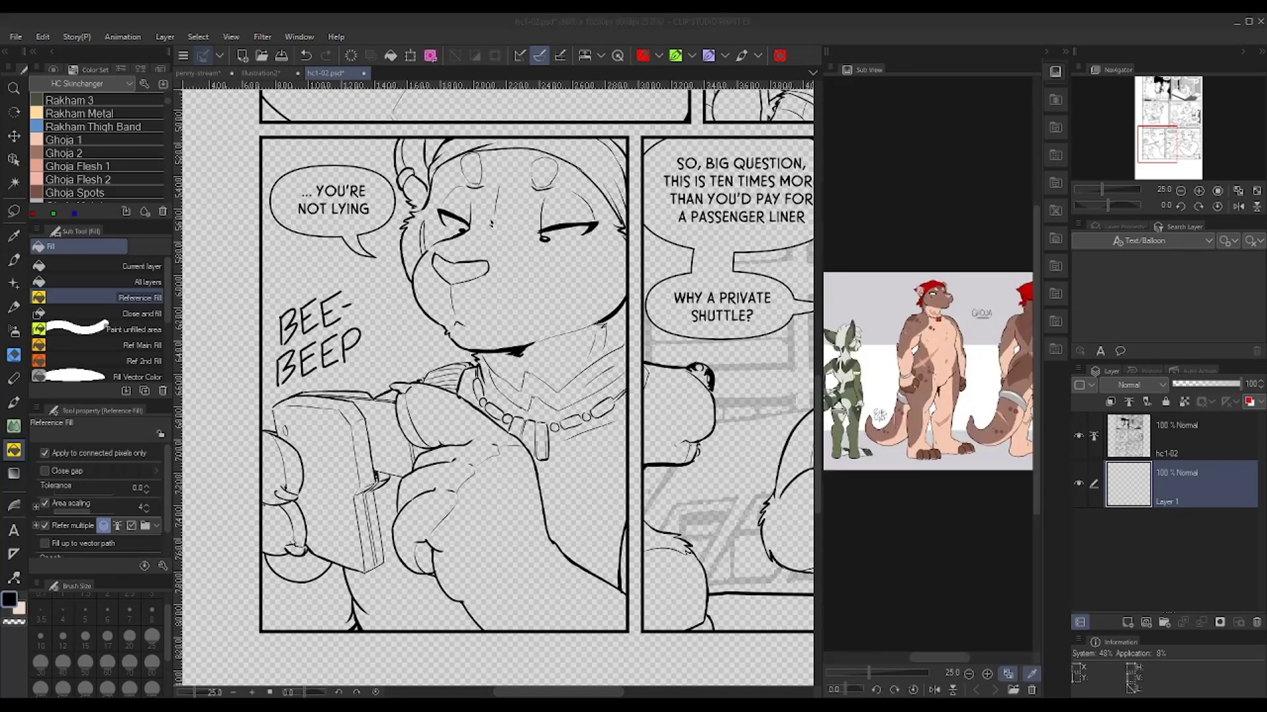
pyautogui.click(981, 335)
pyautogui.moveTo(1020, 419); pyautogui.dragTo(994, 446)
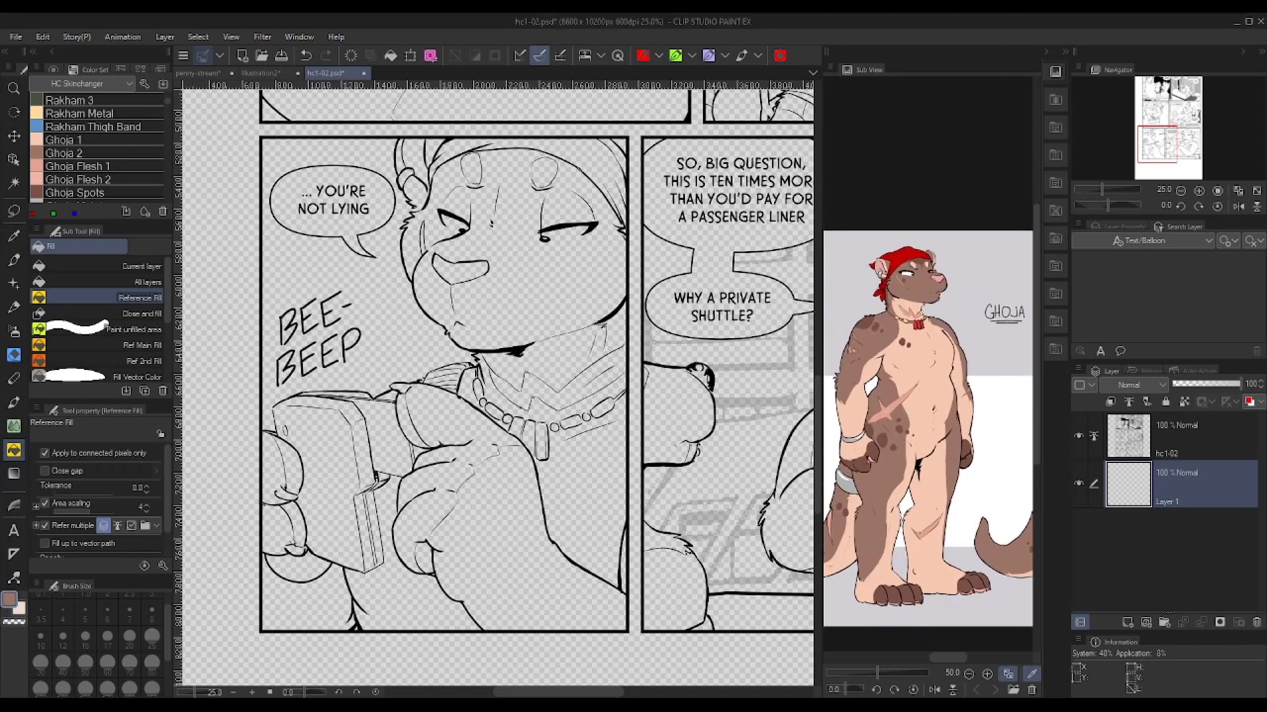
pyautogui.scroll(2, 940, 270)
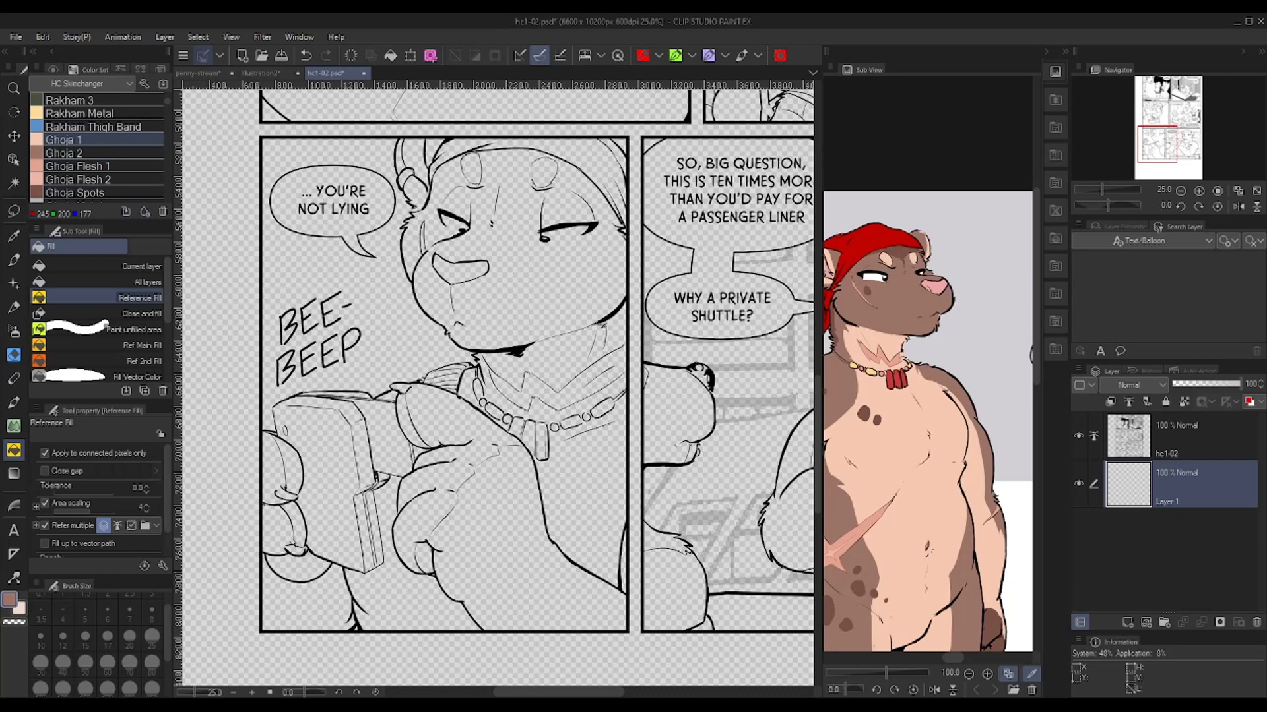
pyautogui.click(99, 166)
pyautogui.click(99, 153)
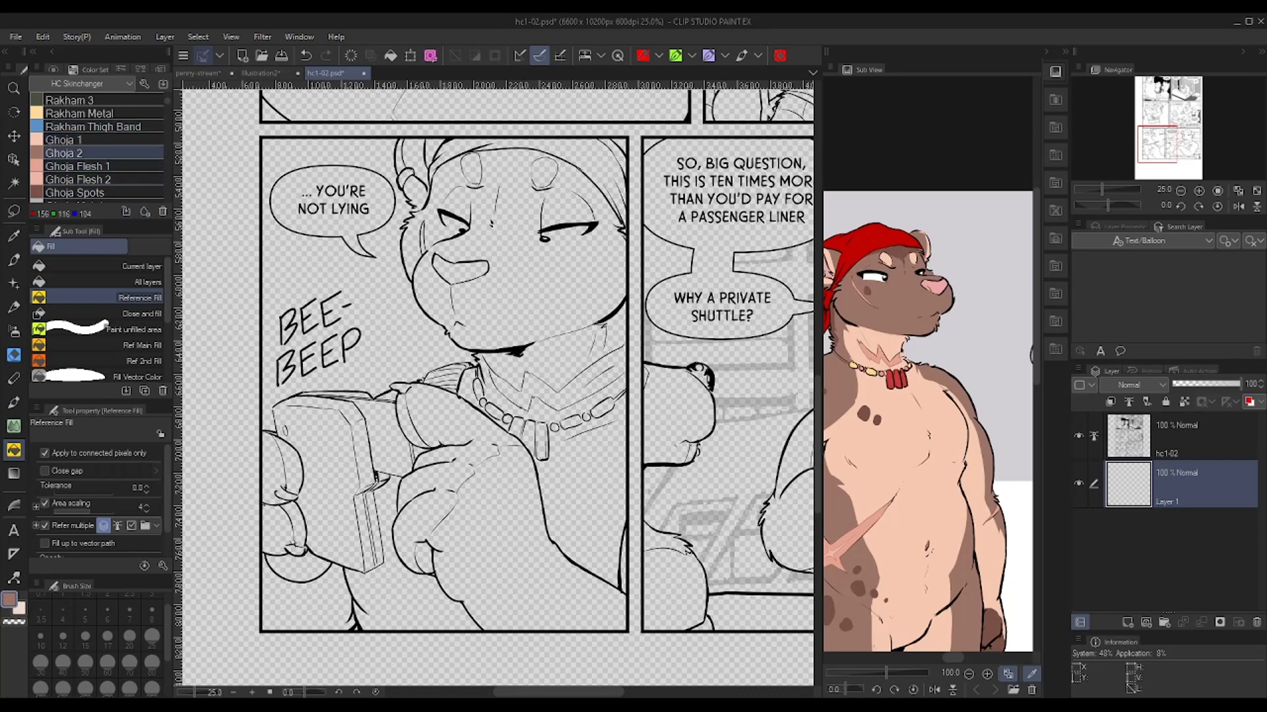
pyautogui.click(99, 140)
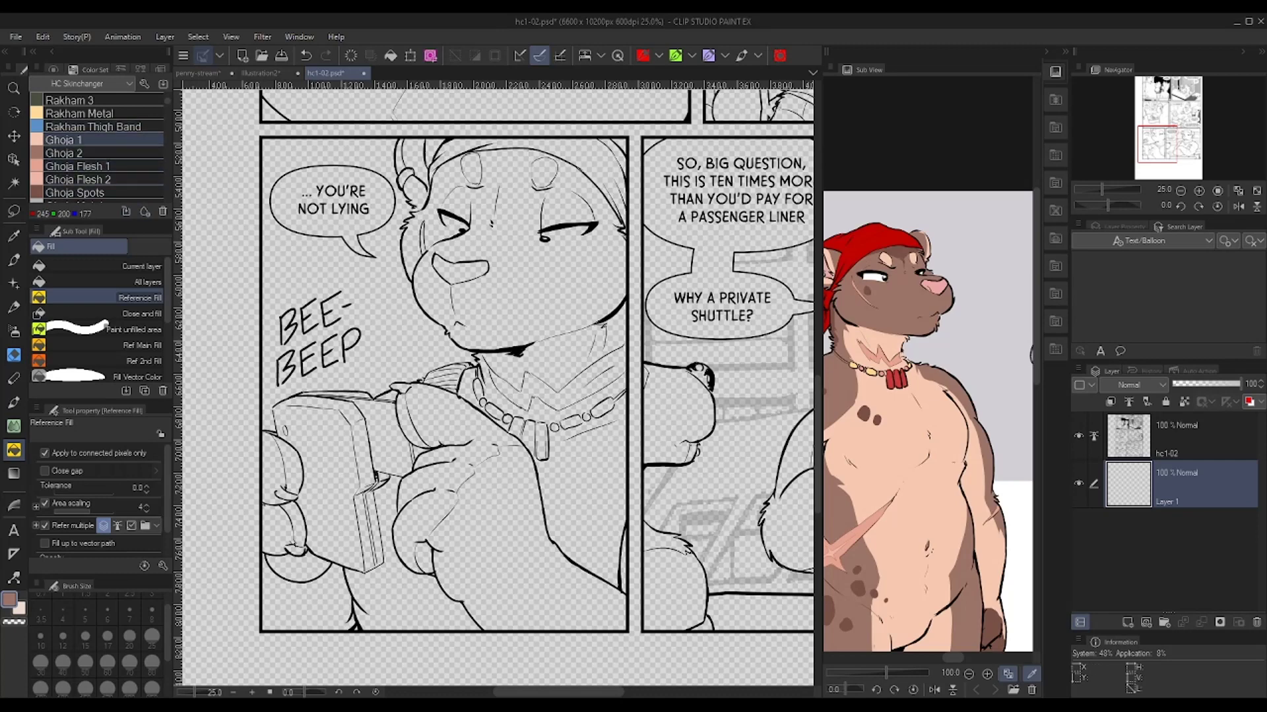
pyautogui.click(99, 153)
pyautogui.click(99, 100)
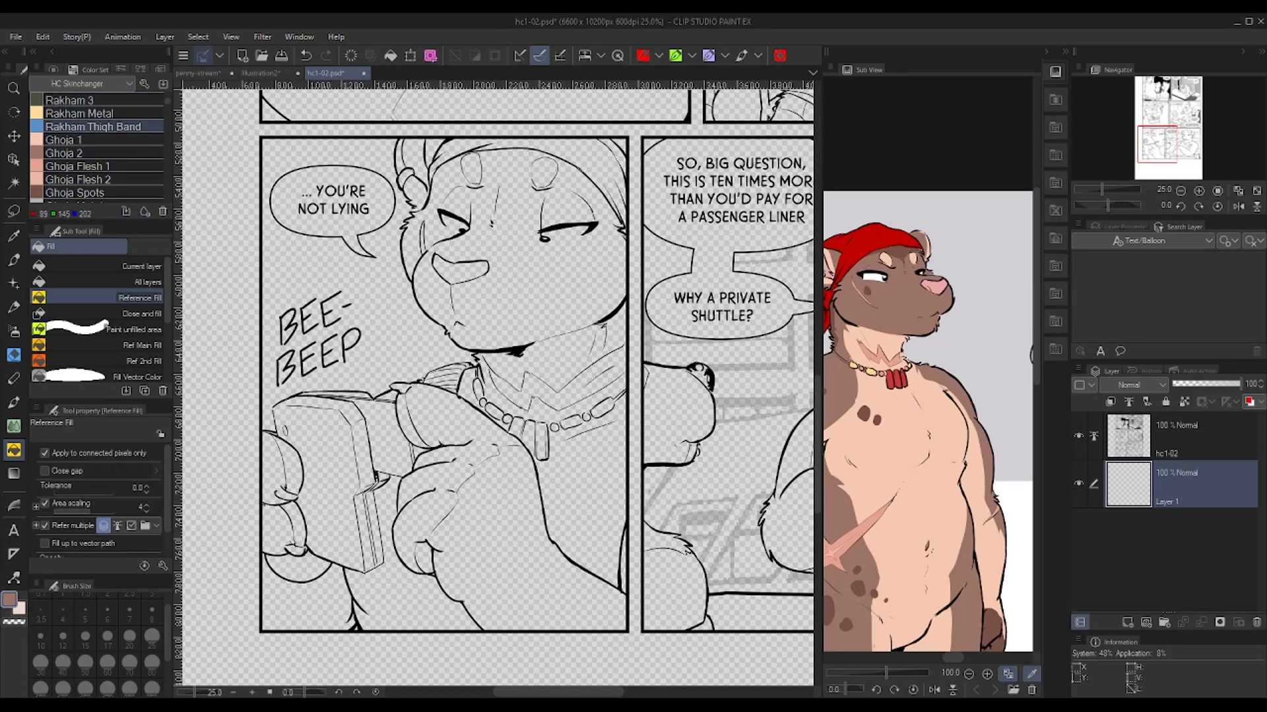
# Sample the pink nose colour from the Ghoja reference and fill the character's nose in the "You're not lying" panel
pyautogui.scroll(3, 937, 290)
pyautogui.click(911, 264)
pyautogui.scroll(-2, 937, 303)
pyautogui.moveTo(933, 300); pyautogui.dragTo(1000, 271)
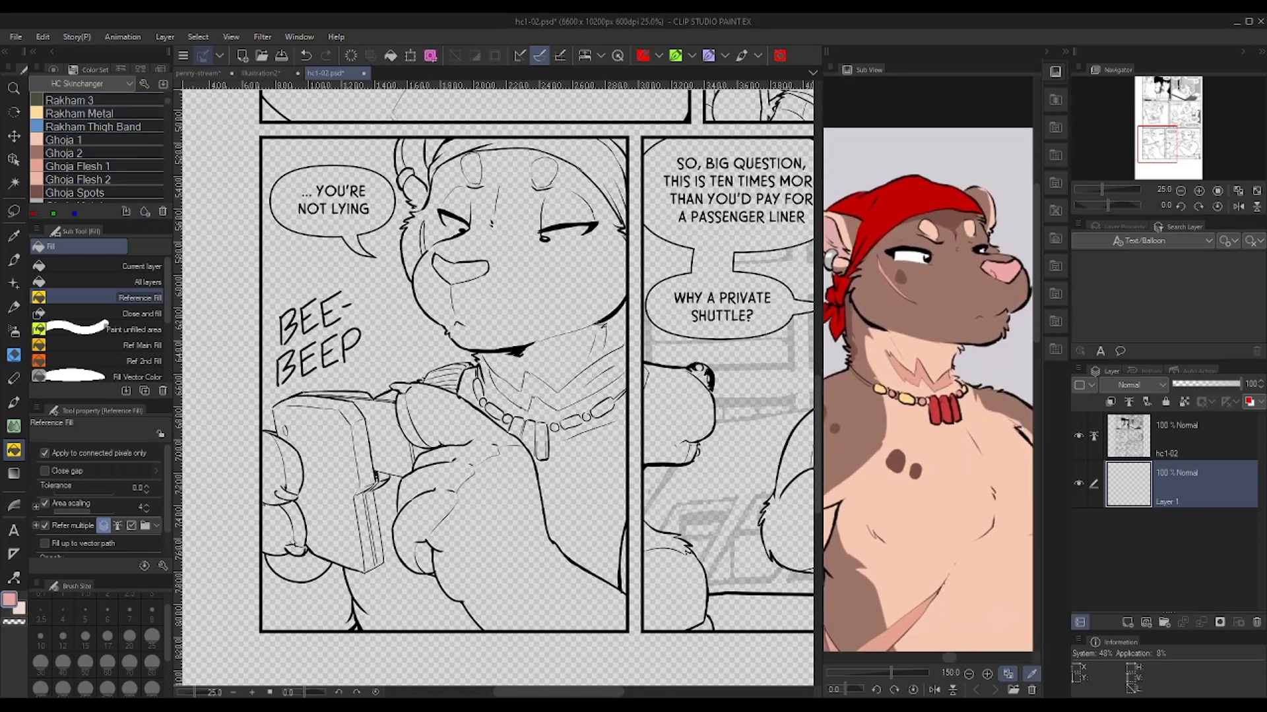
pyautogui.moveTo(451, 277); pyautogui.dragTo(427, 414)
pyautogui.scroll(3, 427, 410)
pyautogui.scroll(5, 422, 419)
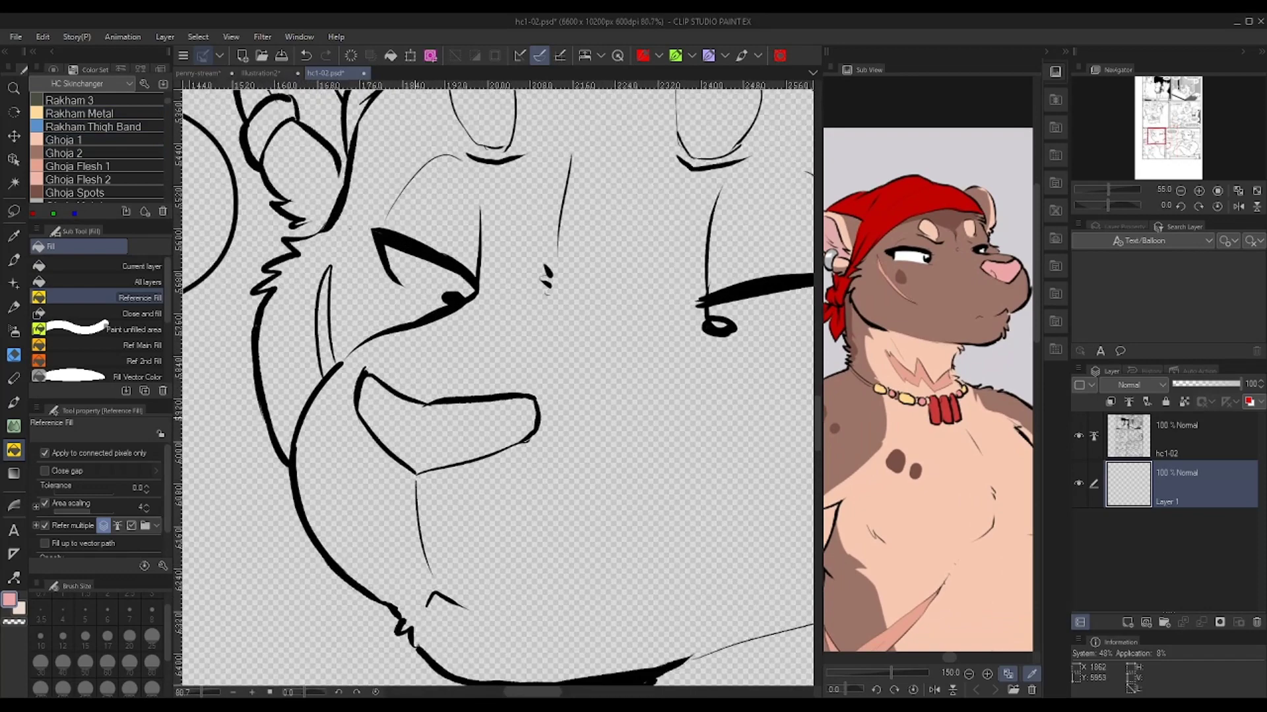
pyautogui.click(422, 420)
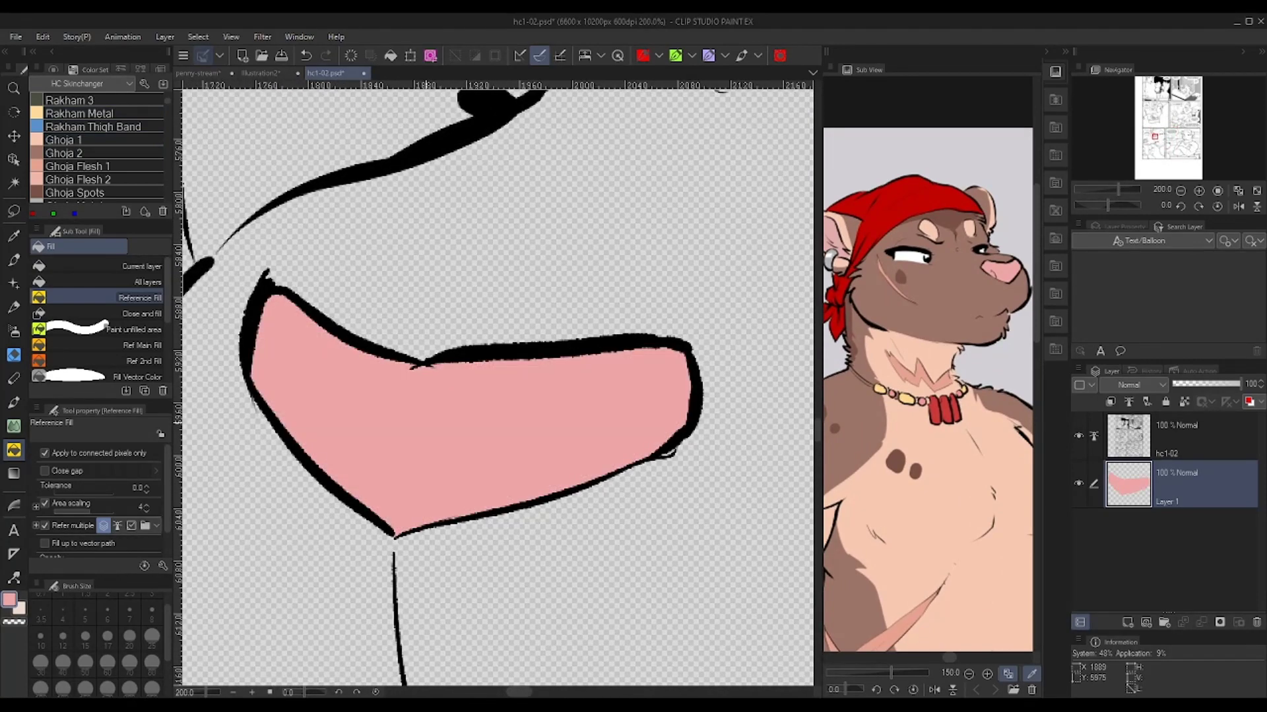
pyautogui.scroll(2, 353, 374)
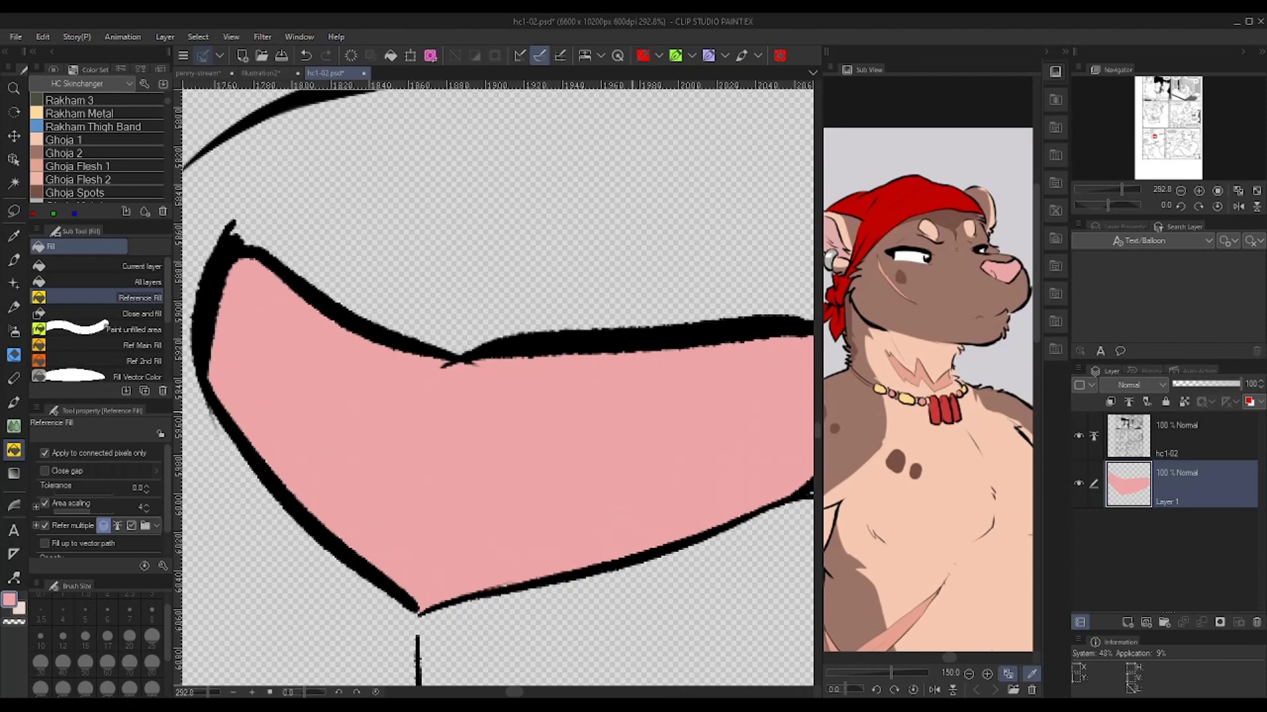
pyautogui.scroll(-2, 444, 400)
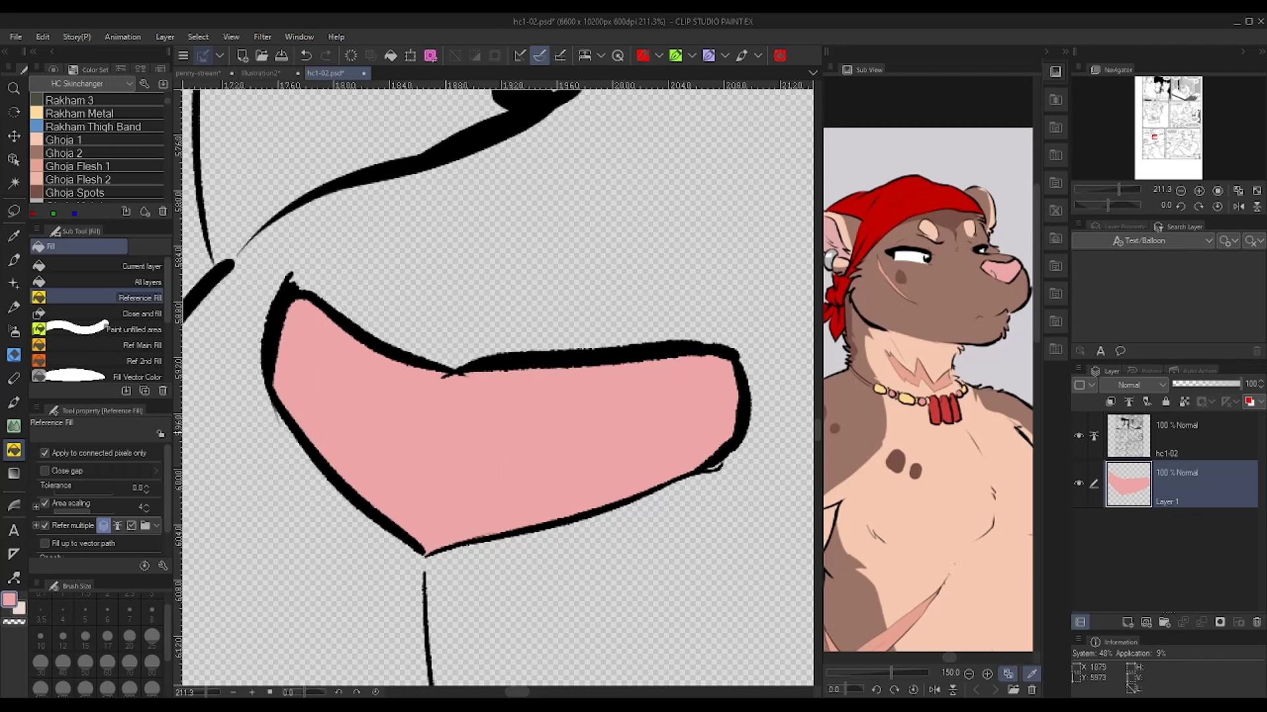
pyautogui.scroll(-6, 450, 429)
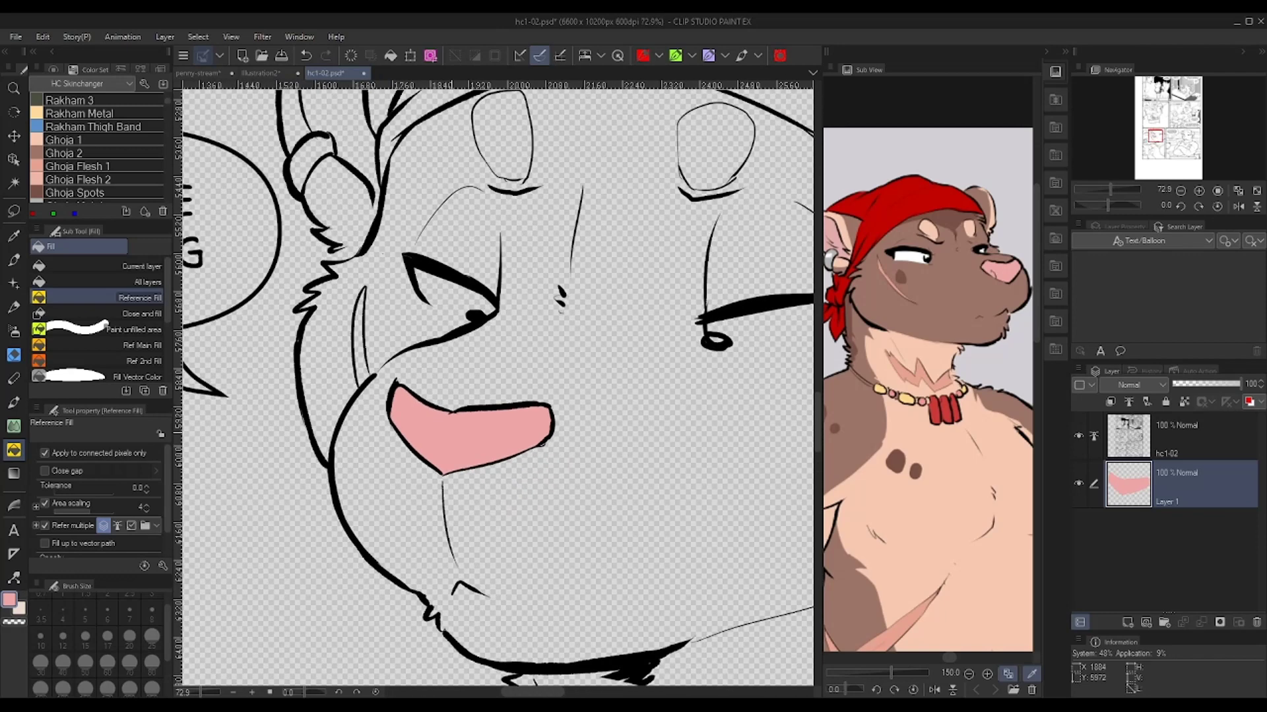
pyautogui.scroll(-3, 462, 435)
pyautogui.scroll(4, 462, 436)
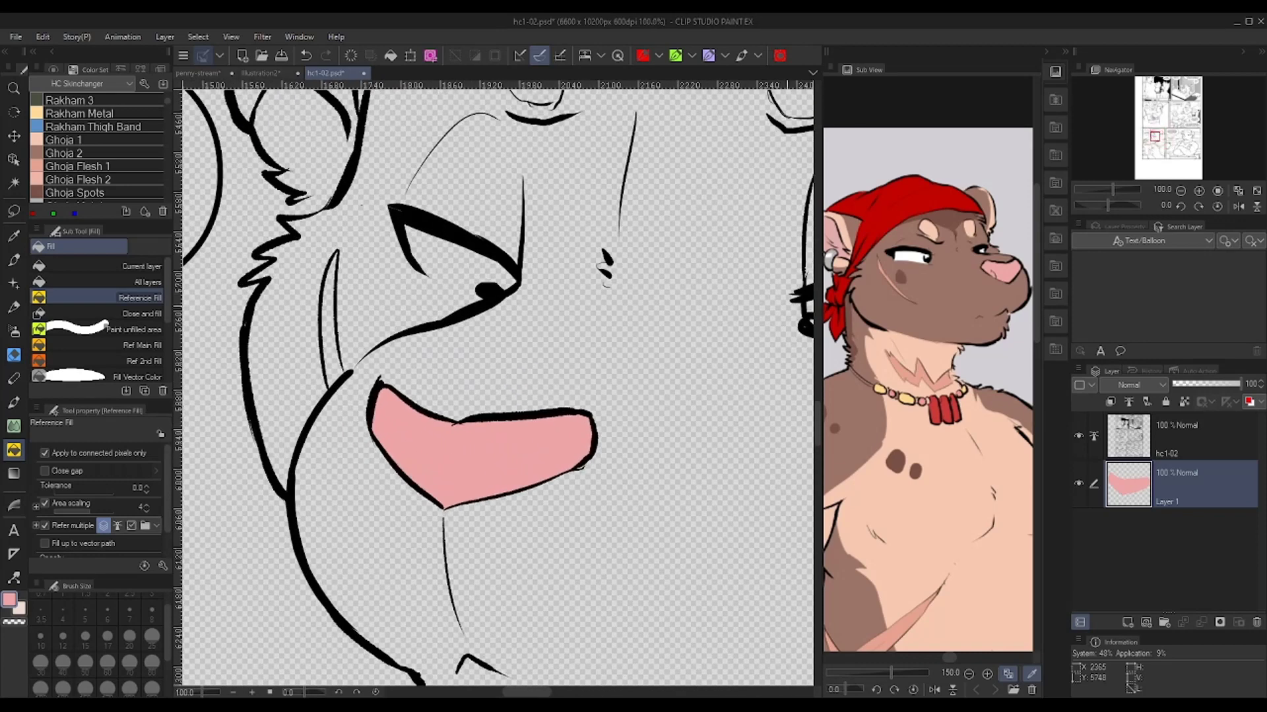
# Sample the peach brow-spot colour from the reference and fill the brow spot nearest the ear
pyautogui.click(928, 228)
pyautogui.moveTo(529, 198); pyautogui.dragTo(430, 541)
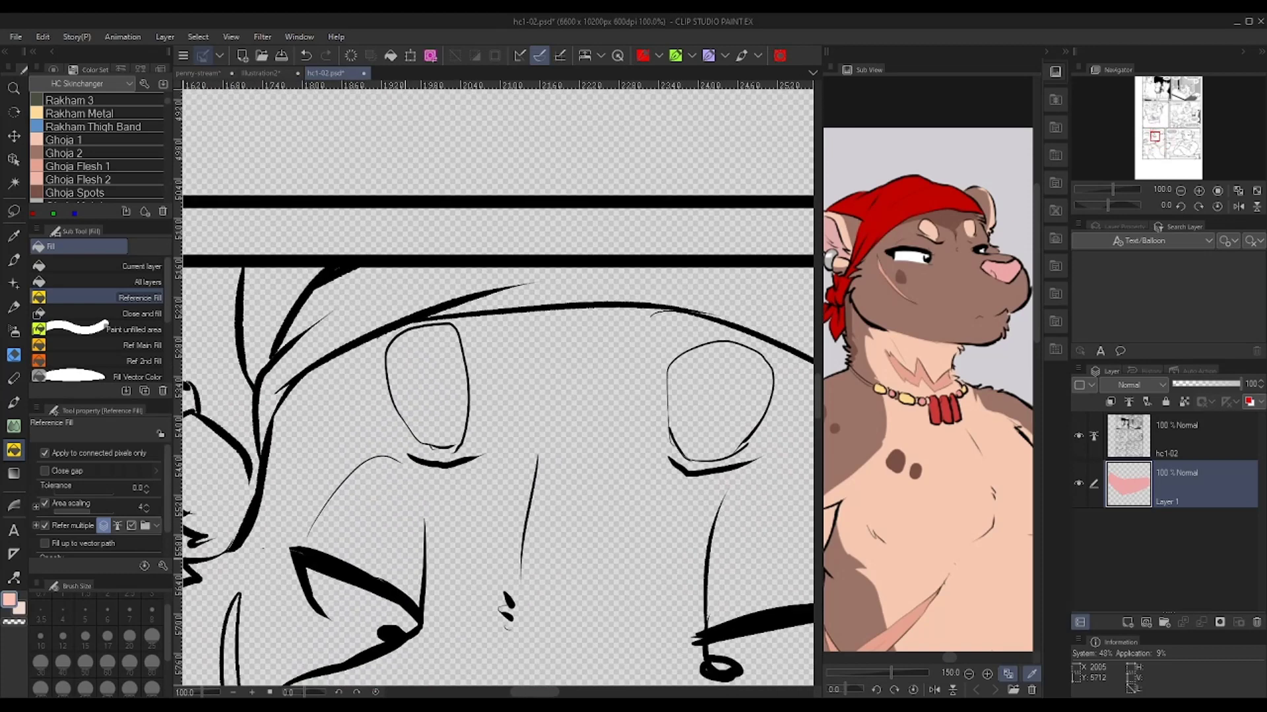
pyautogui.click(430, 368)
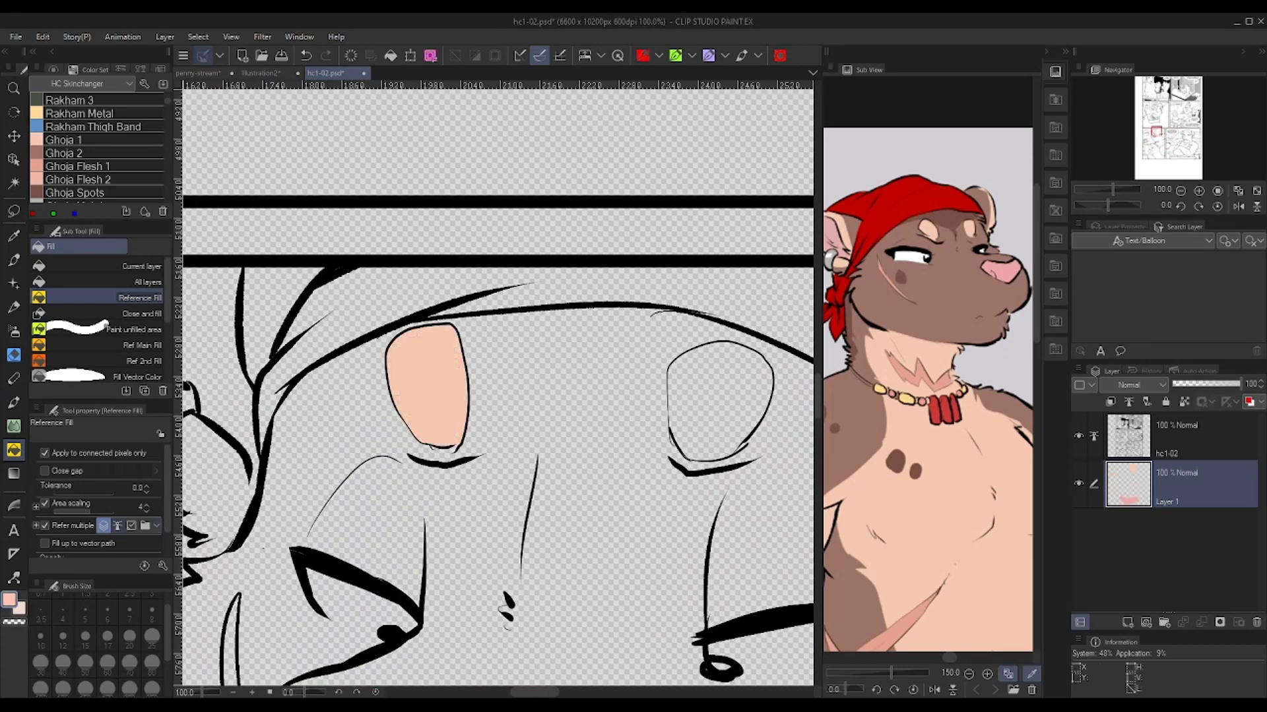
# Turn on Close gap for the fill tool and fill the other brow spot with the same peach
pyautogui.click(44, 471)
pyautogui.click(105, 470)
pyautogui.moveTo(717, 414); pyautogui.dragTo(547, 418)
pyautogui.scroll(1, 547, 418)
pyautogui.scroll(2, 551, 413)
pyautogui.click(550, 409)
pyautogui.scroll(1, 551, 413)
pyautogui.scroll(-5, 551, 409)
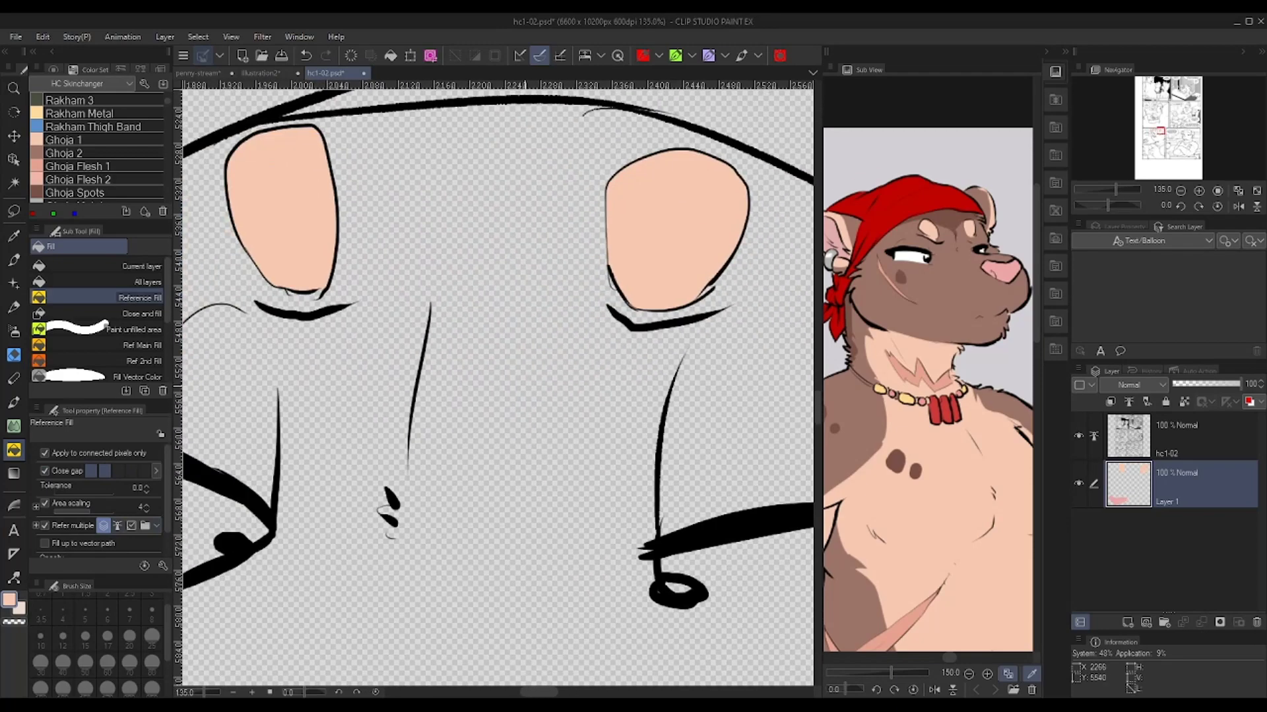
pyautogui.scroll(-1, 550, 409)
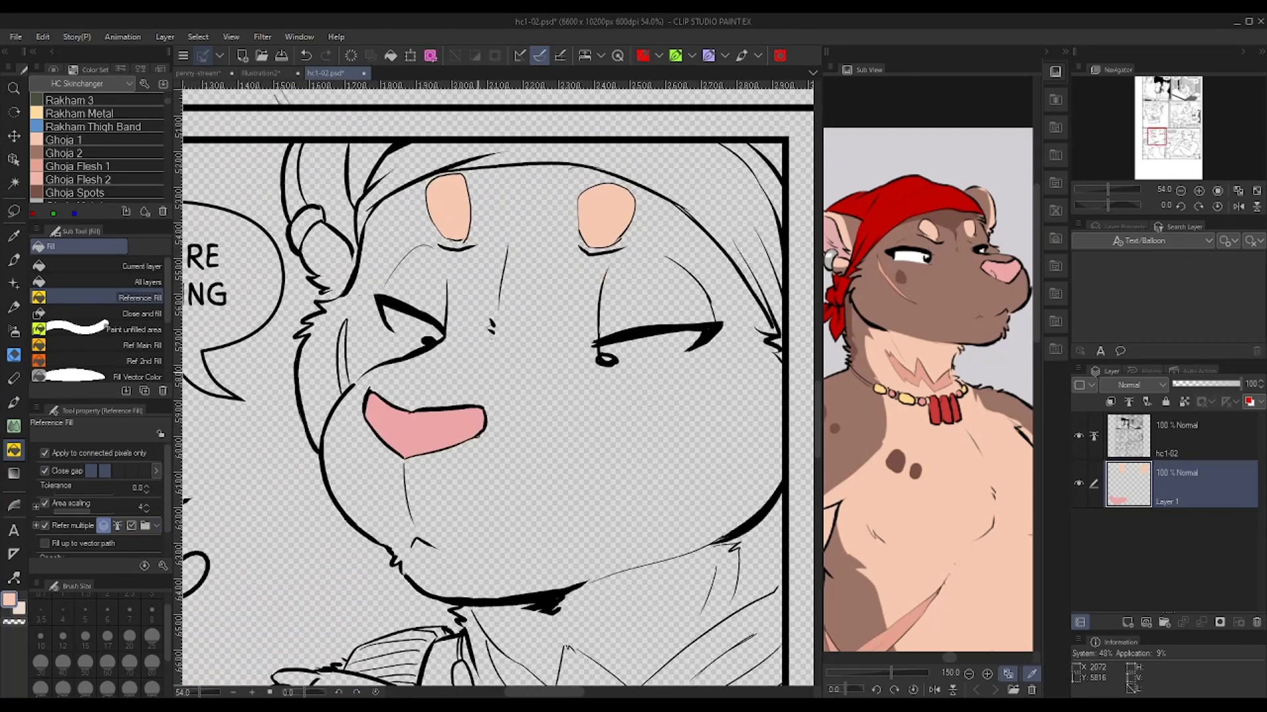
# Fill the character's earring with light grey sampled from the reference's earring, and sample the reference's inner-ear pink
pyautogui.moveTo(478, 389); pyautogui.dragTo(503, 514)
pyautogui.moveTo(830, 263); pyautogui.dragTo(868, 331)
pyautogui.scroll(3, 868, 331)
pyautogui.click(882, 345)
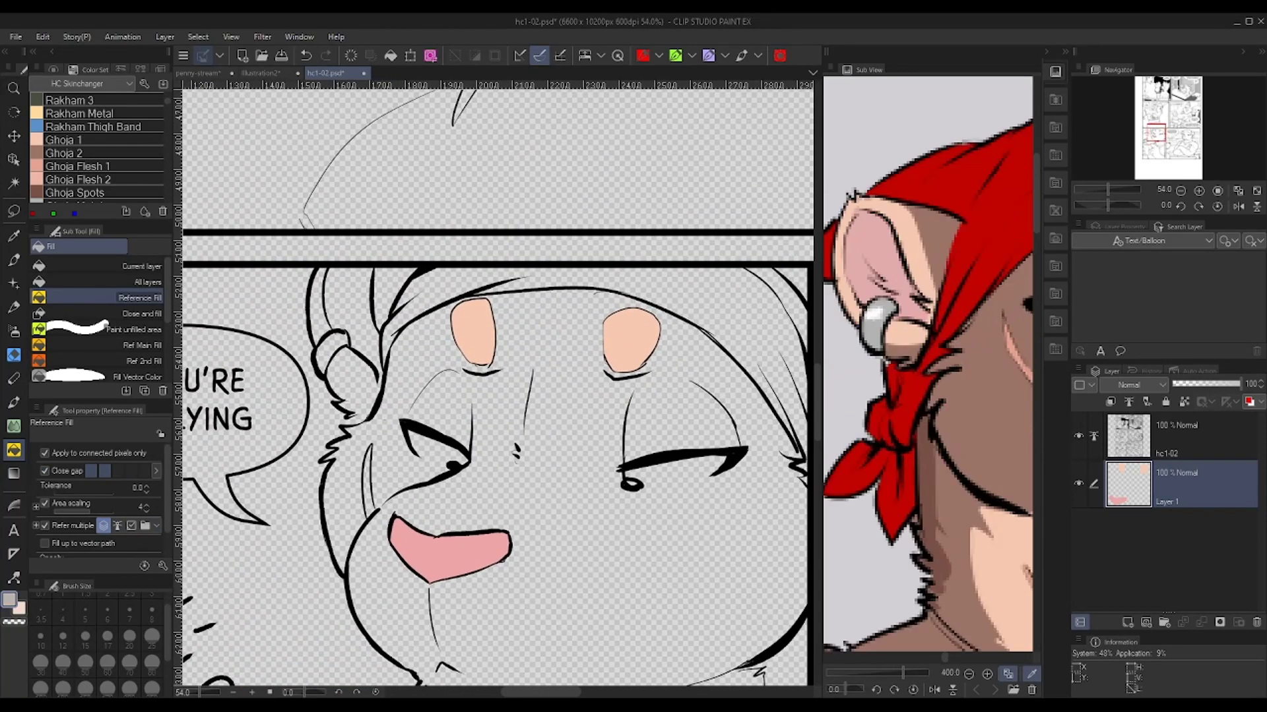
pyautogui.scroll(1, 310, 343)
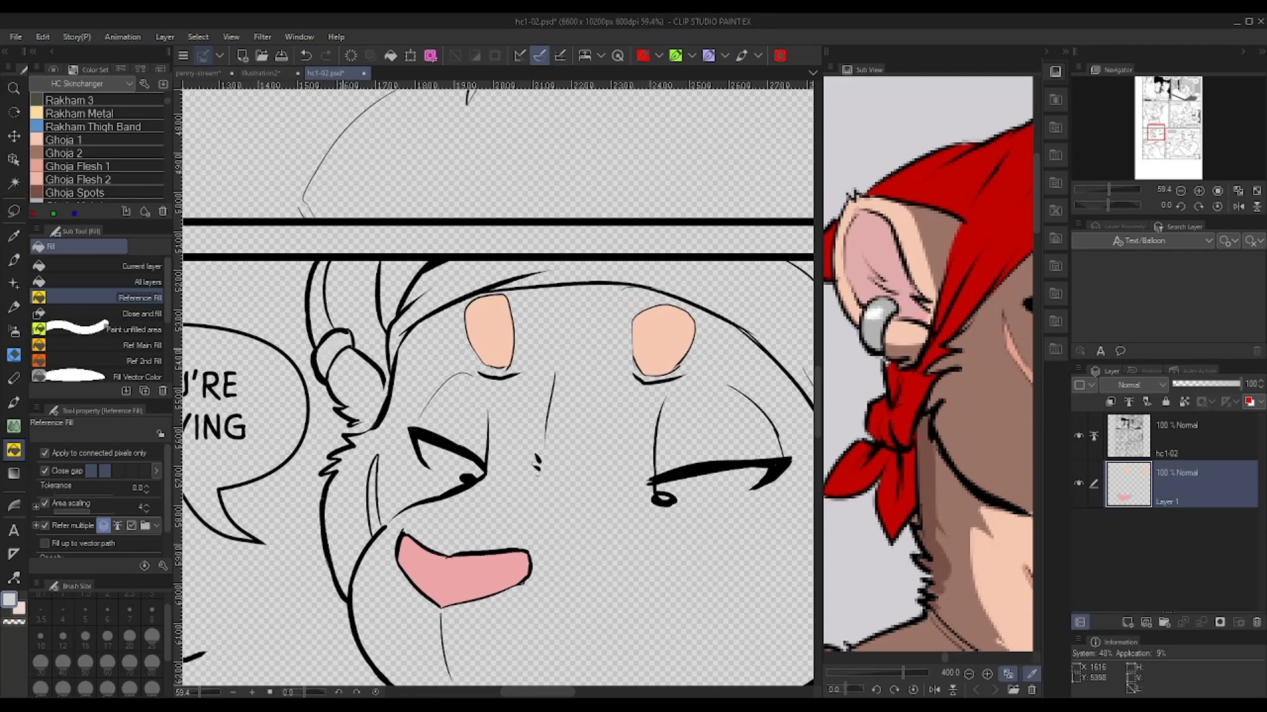
pyautogui.moveTo(778, 358); pyautogui.dragTo(743, 412)
pyautogui.click(877, 254)
pyautogui.scroll(4, 307, 367)
pyautogui.click(282, 422)
# Undo the stray fills, make the fill refer to the reference layer, and fill the inner ear with the sampled pink
pyautogui.hotkey('ctrl', 'z')
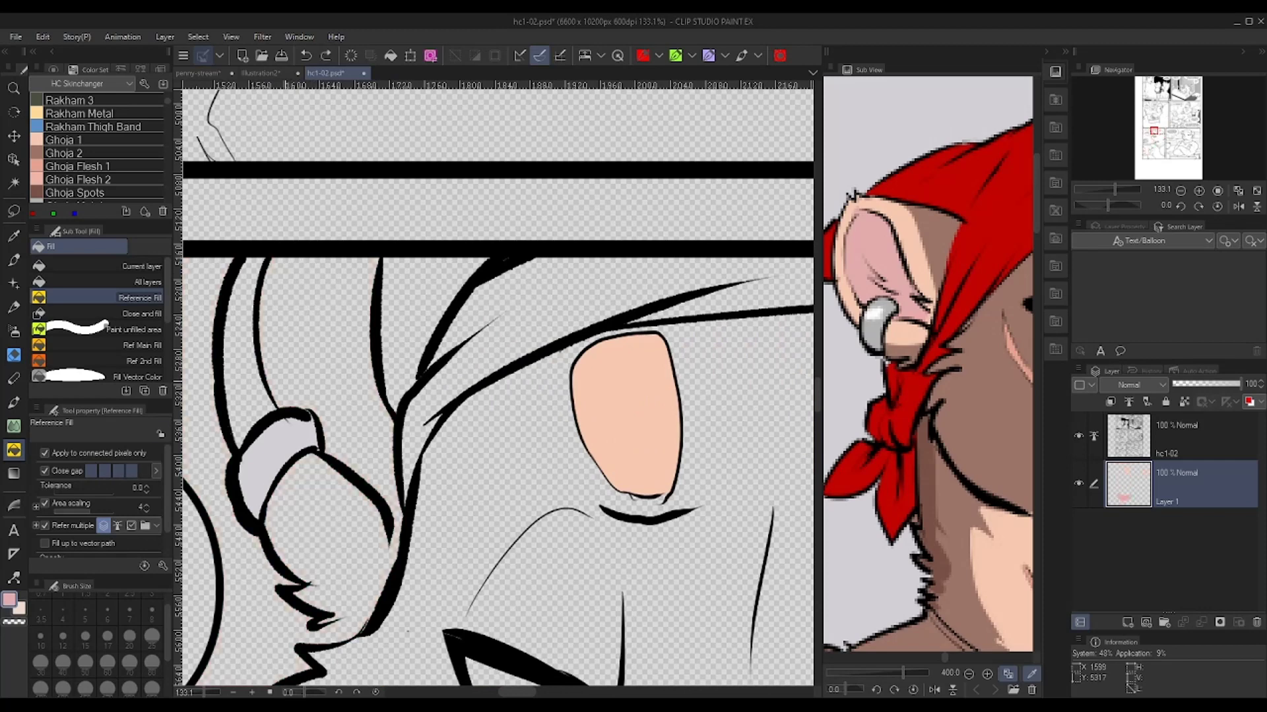
pyautogui.click(328, 361)
pyautogui.hotkey('ctrl', 'z')
pyautogui.click(117, 525)
pyautogui.click(353, 404)
pyautogui.scroll(-2, 353, 404)
pyautogui.scroll(-1, 354, 406)
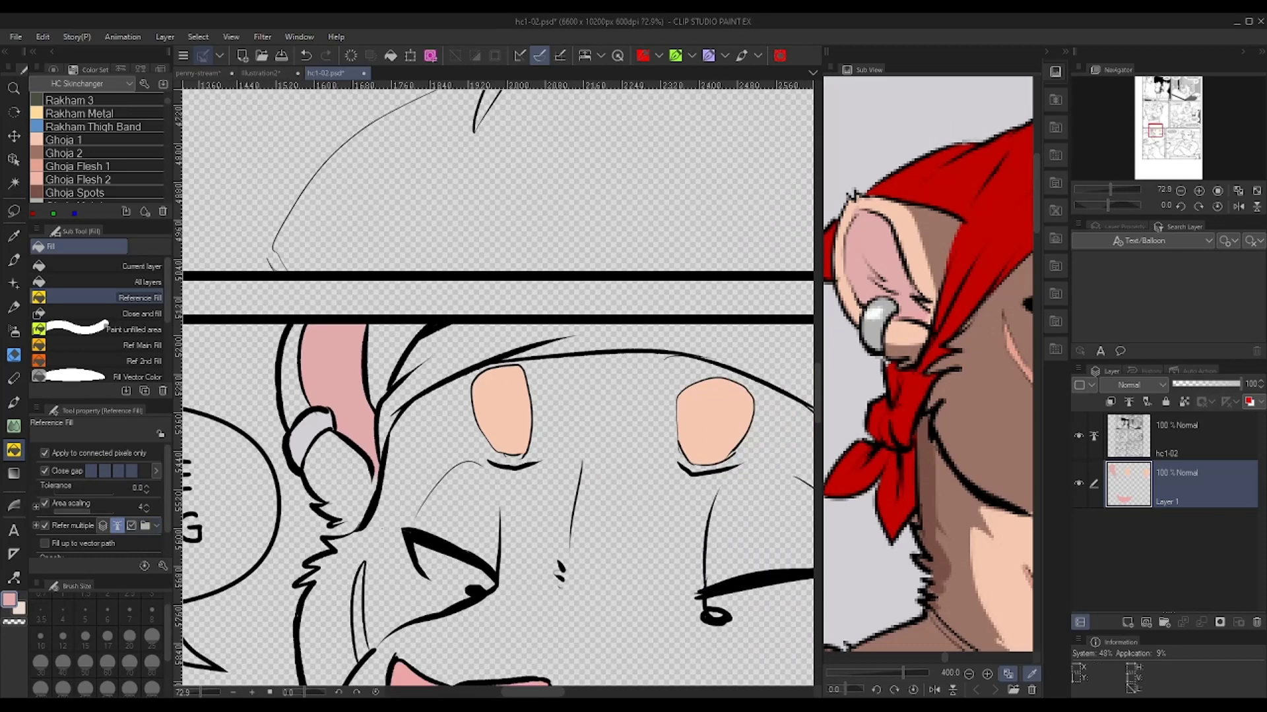
# Close off the ear's outer part with the Color Boundary pen at size 8 and fill the ear's rim and lobe with peach
pyautogui.scroll(1, 297, 344)
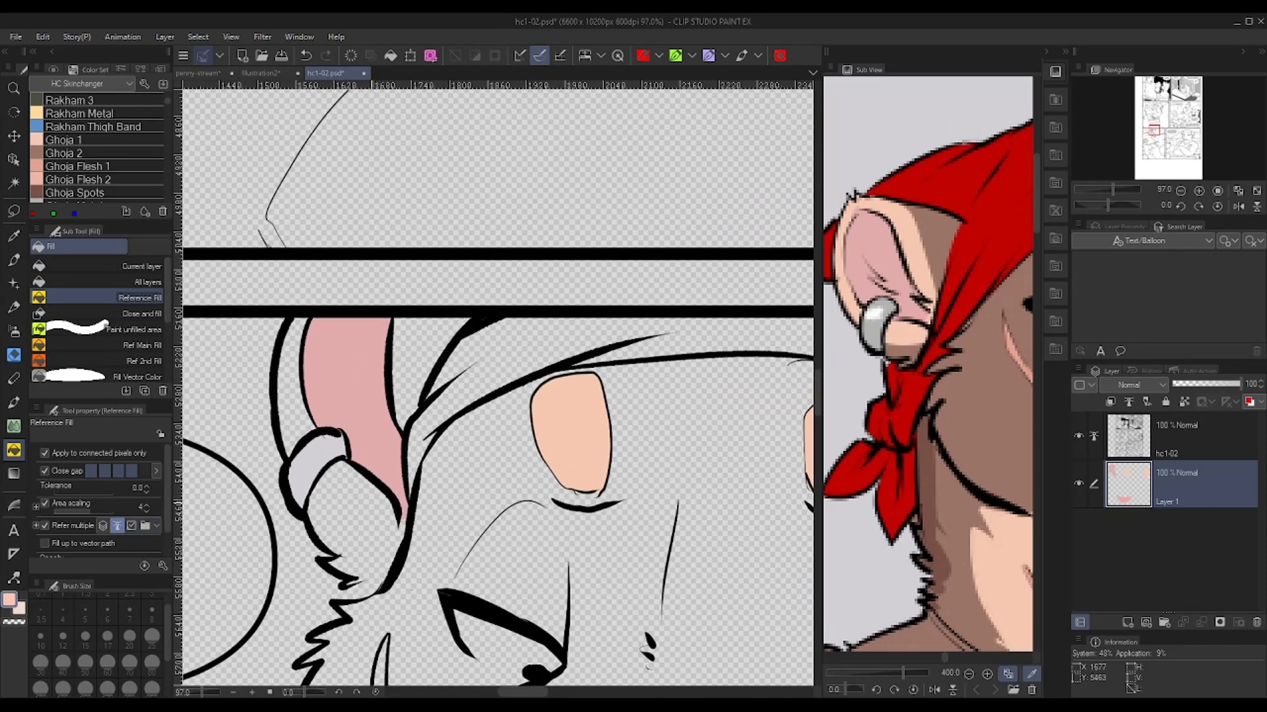
pyautogui.click(13, 260)
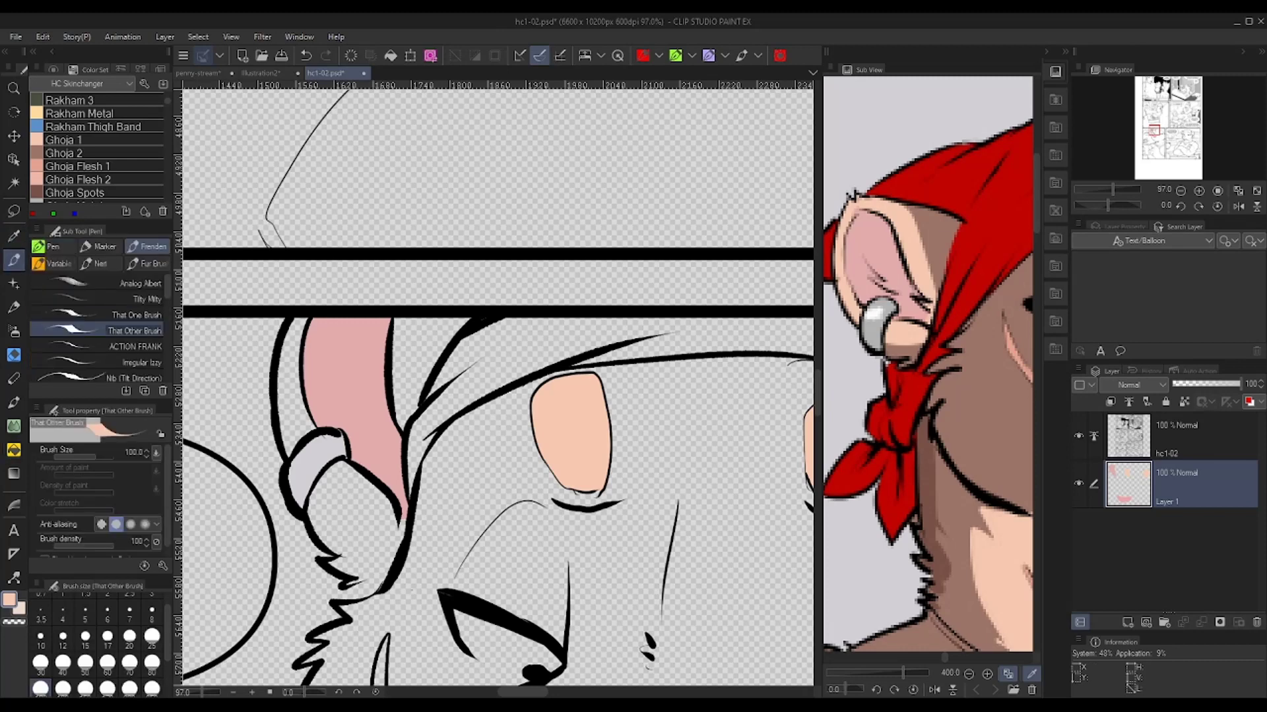
pyautogui.click(53, 247)
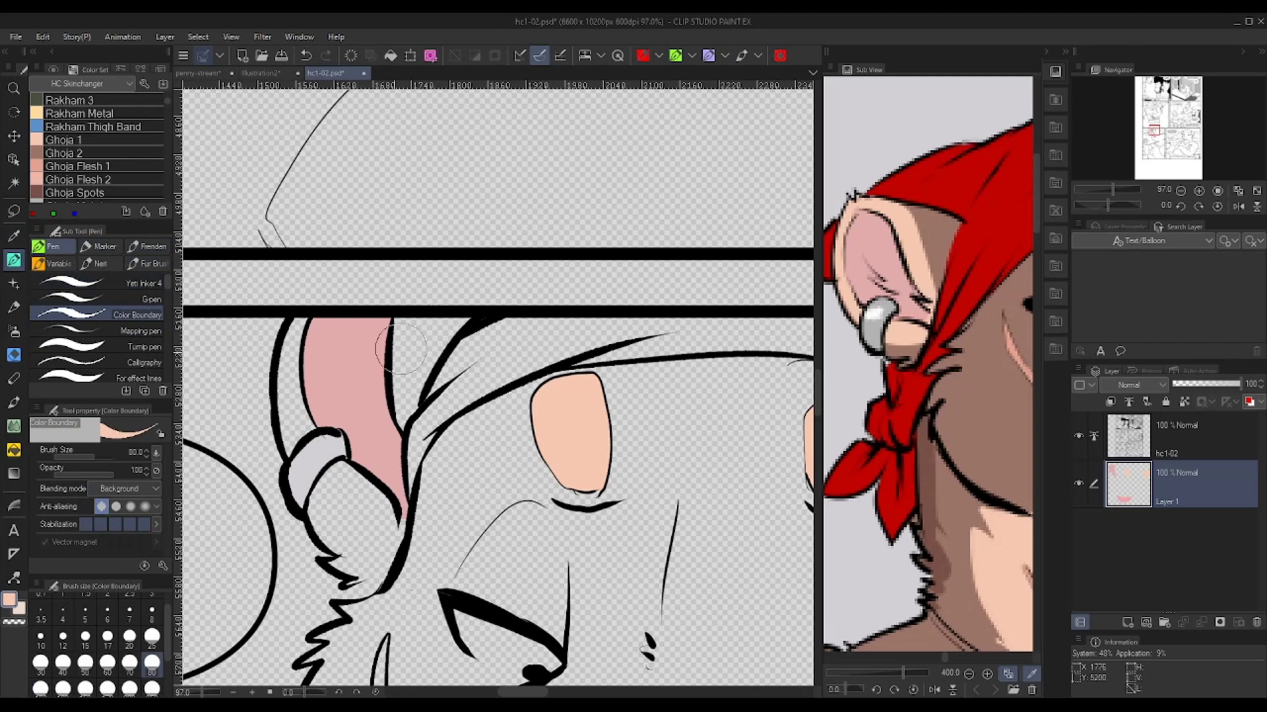
pyautogui.click(151, 614)
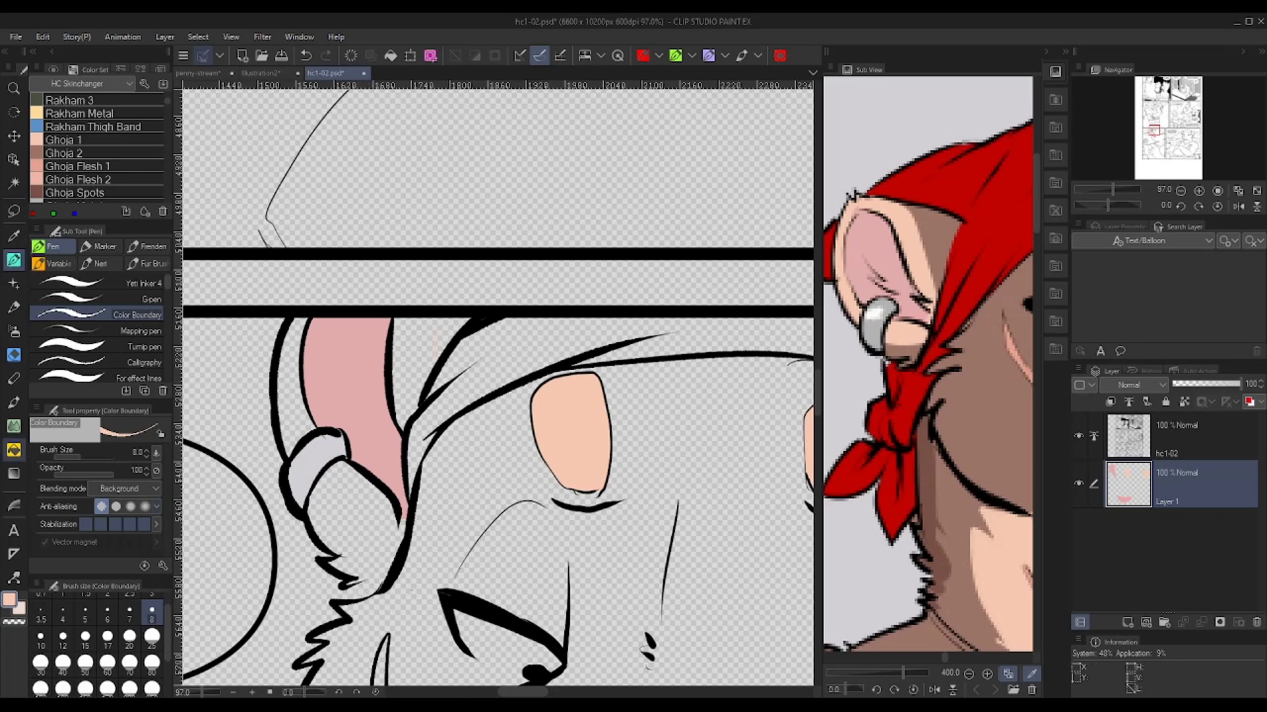
pyautogui.press('g')
pyautogui.click(363, 534)
pyautogui.click(423, 340)
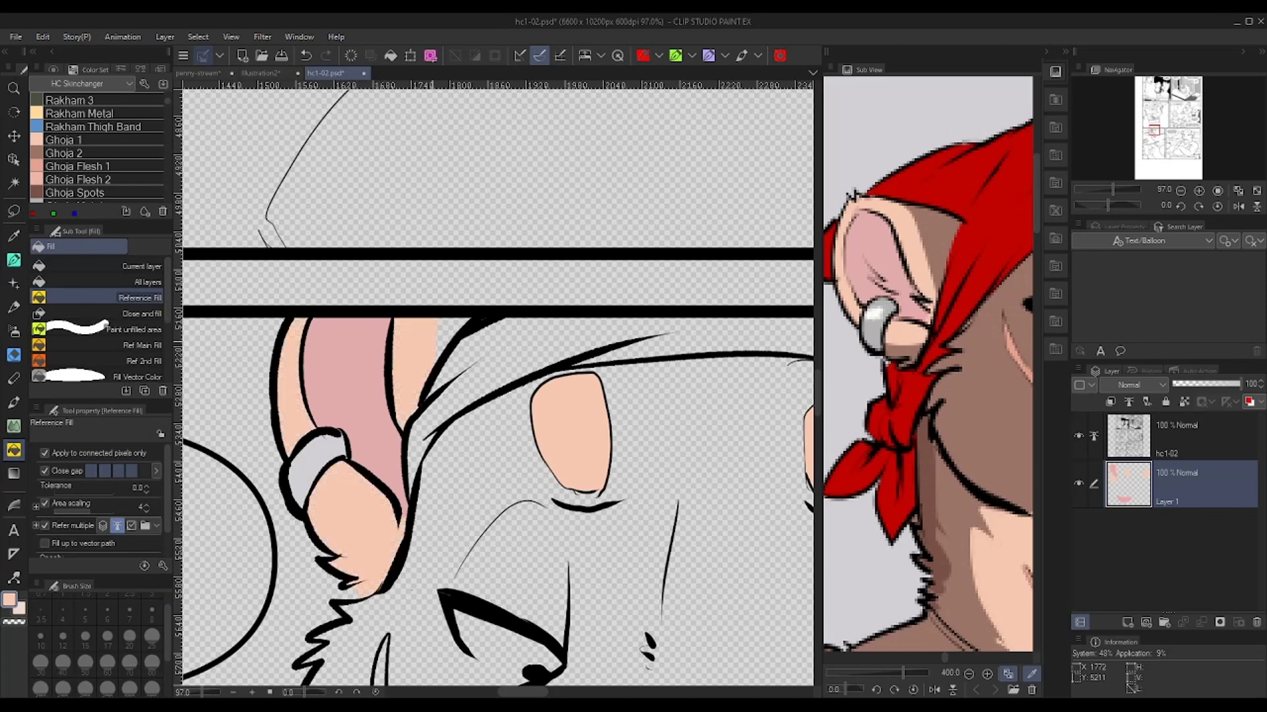
# Sample the red of the reference's bandana and fill the character's bandana sections with it
pyautogui.scroll(-6, 434, 337)
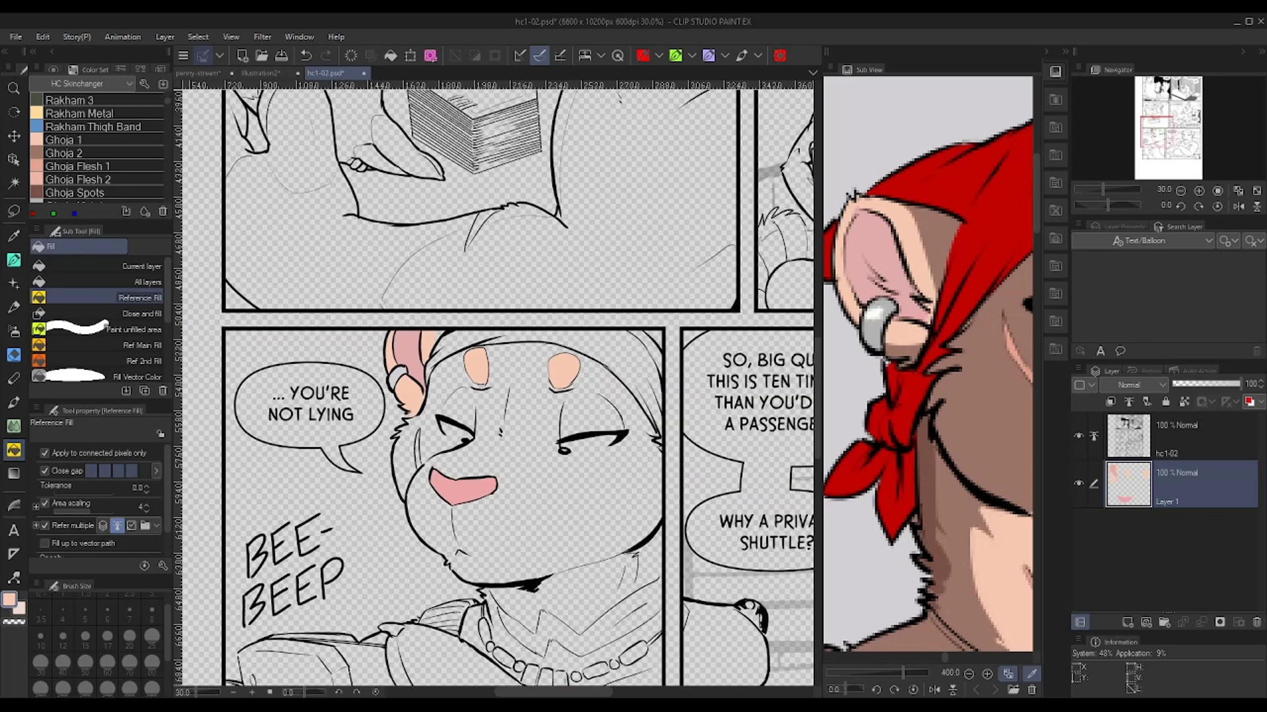
pyautogui.click(970, 263)
pyautogui.click(475, 343)
pyautogui.scroll(2, 607, 333)
pyautogui.moveTo(653, 346); pyautogui.dragTo(586, 380)
pyautogui.scroll(2, 594, 380)
pyautogui.click(595, 413)
pyautogui.scroll(-2, 461, 409)
# Fill the small ear area beside the bandana with the Ghoja 2 brown from the colour set
pyautogui.keyDown('alt'); pyautogui.click(266, 396); pyautogui.keyUp('alt')
pyautogui.click(64, 153)
pyautogui.click(282, 389)
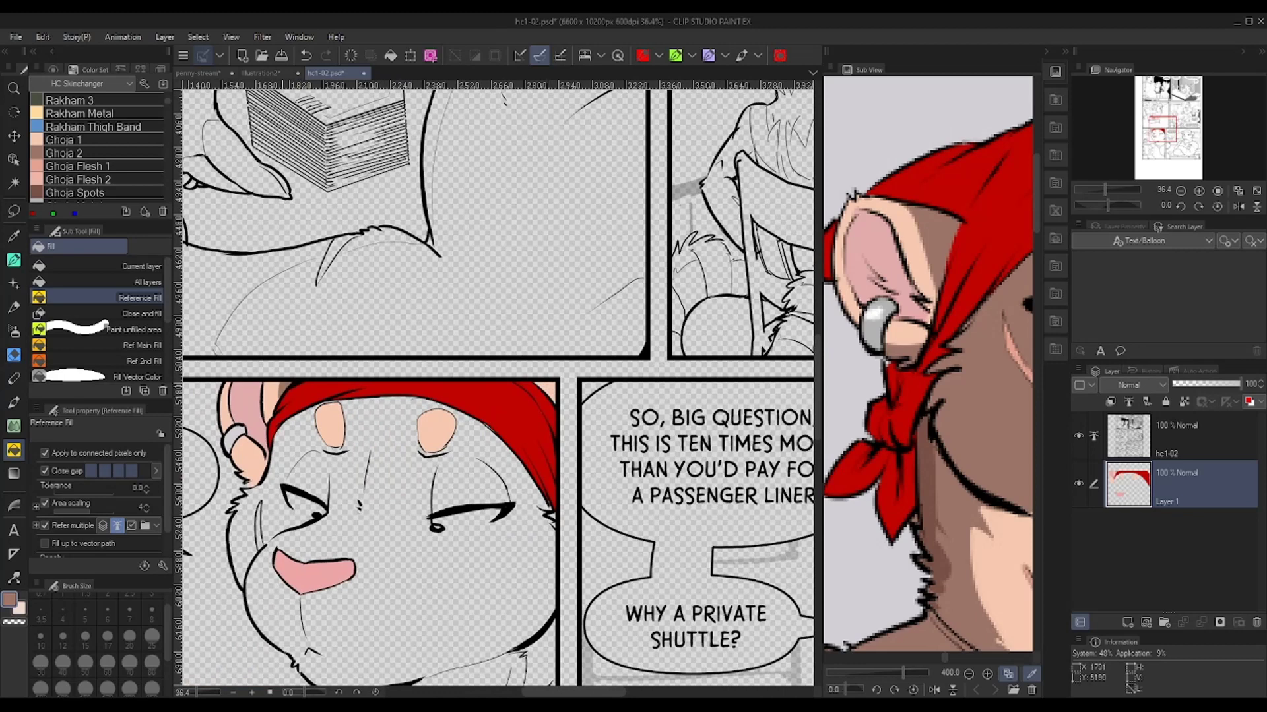
# Sample the eye white from the reference and draw a boundary line closing the lower edge of the eye nearest the ear
pyautogui.scroll(4, 336, 486)
pyautogui.moveTo(963, 343); pyautogui.dragTo(858, 378)
pyautogui.click(973, 349)
pyautogui.moveTo(285, 504); pyautogui.dragTo(373, 437)
pyautogui.scroll(2, 372, 436)
pyautogui.press('p')
pyautogui.moveTo(275, 487); pyautogui.dragTo(351, 510)
pyautogui.hotkey('ctrl', 'z')
pyautogui.moveTo(277, 486); pyautogui.dragTo(357, 519)
# Draw a white boundary under the other eye and fill both eyes with white
pyautogui.moveTo(674, 492)
pyautogui.mouseDown()
pyautogui.moveTo(424, 393)
pyautogui.moveTo(327, 398)
pyautogui.moveTo(279, 377)
pyautogui.mouseUp()
pyautogui.moveTo(495, 464); pyautogui.dragTo(759, 413)
pyautogui.hotkey('ctrl', 'z')
pyautogui.hotkey('ctrl', 'y')
pyautogui.press('g')
pyautogui.click(597, 419)
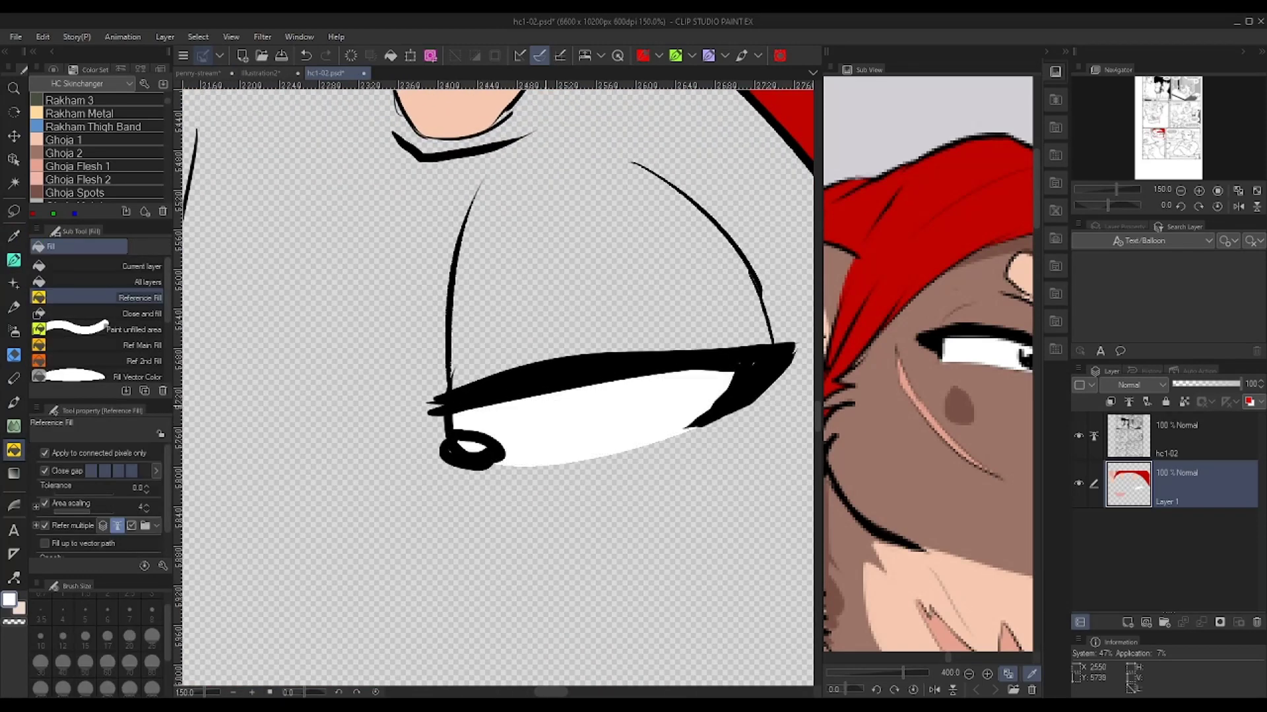
pyautogui.moveTo(586, 420); pyautogui.dragTo(1037, 449)
pyautogui.click(437, 393)
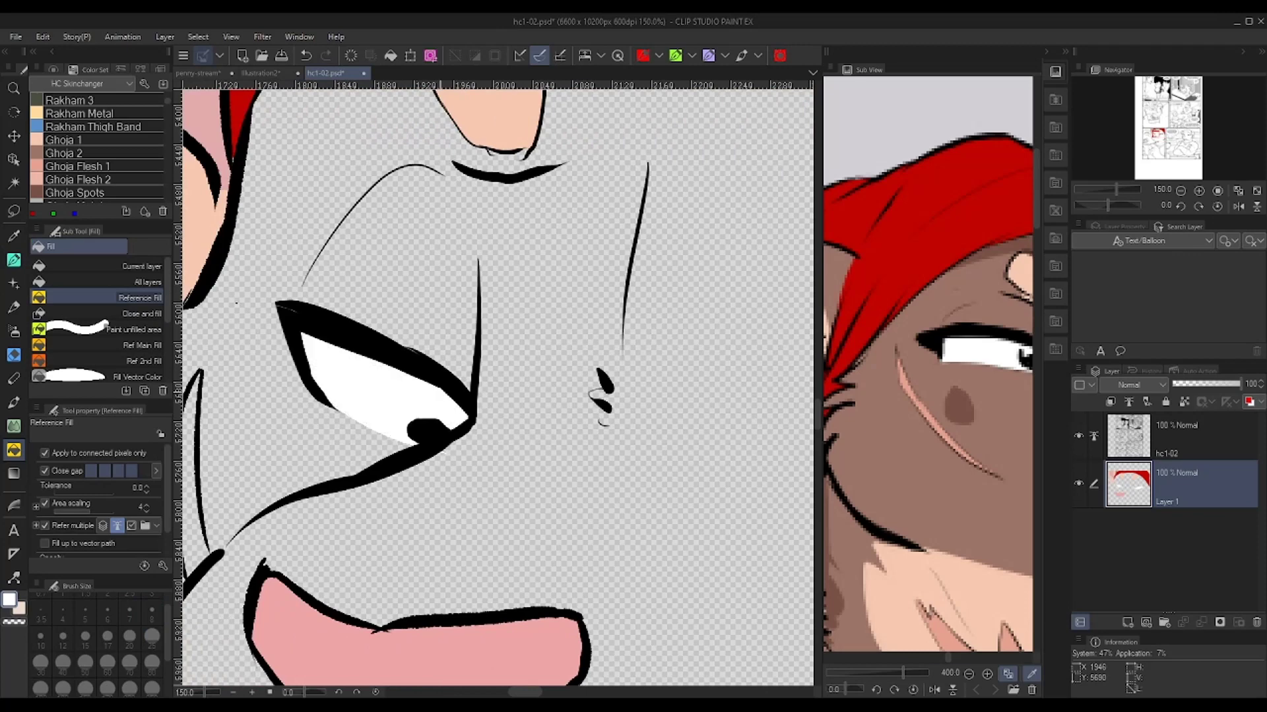
# Sample the peach from the character's ear and fill the narrow cheek marking with it
pyautogui.scroll(-5, 414, 297)
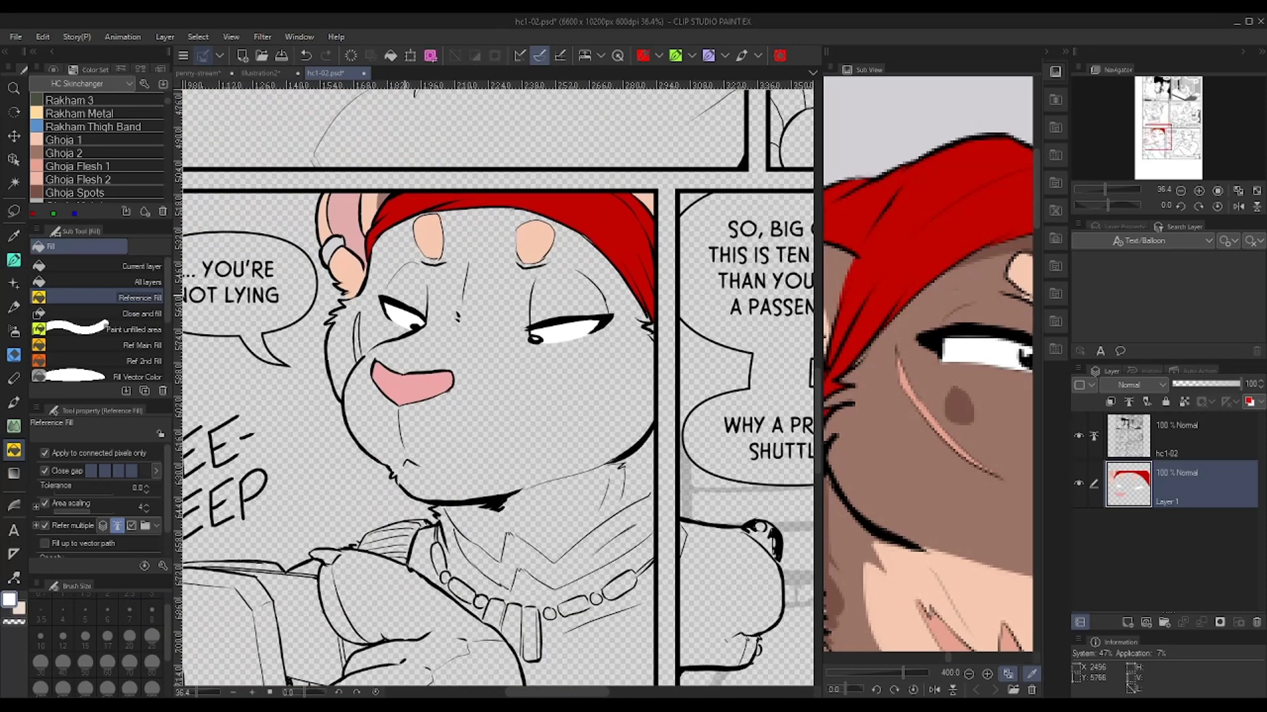
pyautogui.keyDown('alt'); pyautogui.click(343, 272); pyautogui.keyUp('alt')
pyautogui.scroll(2, 357, 311)
pyautogui.click(354, 362)
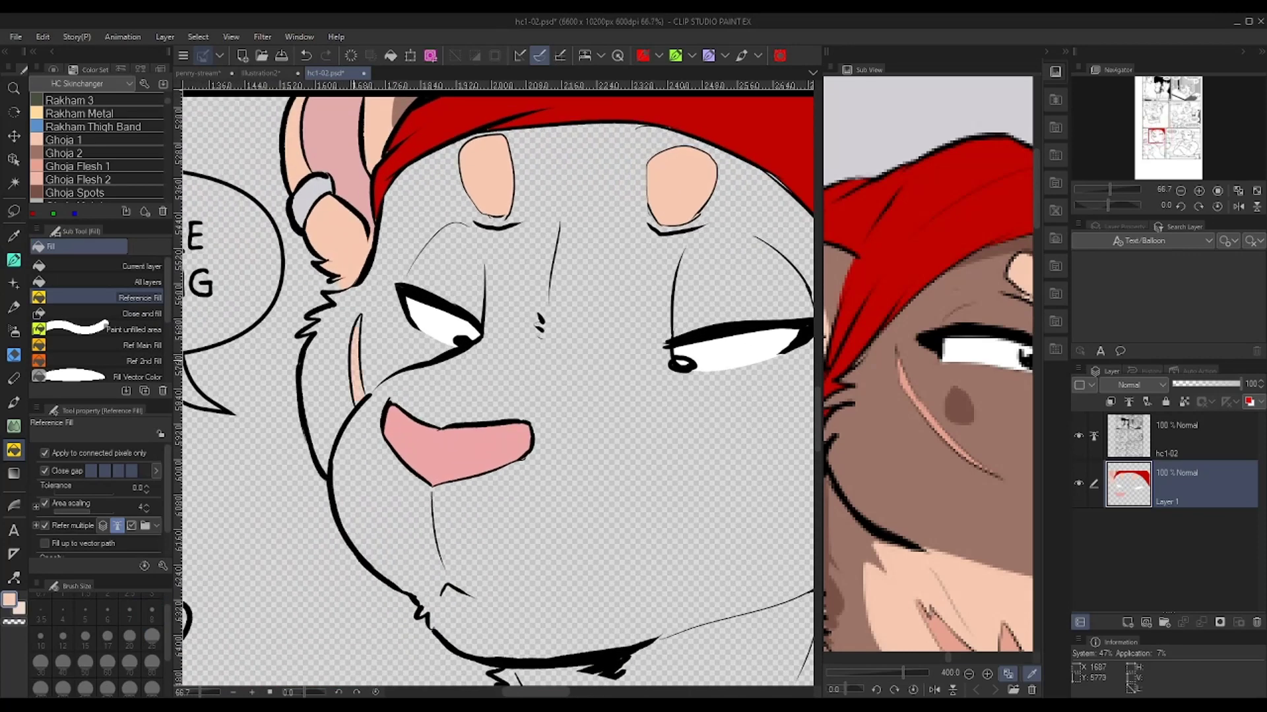
# Sample the dark brown of the reference's cheek spot, outline a V-shaped forehead patch under the bandana and fill it
pyautogui.scroll(-2, 686, 427)
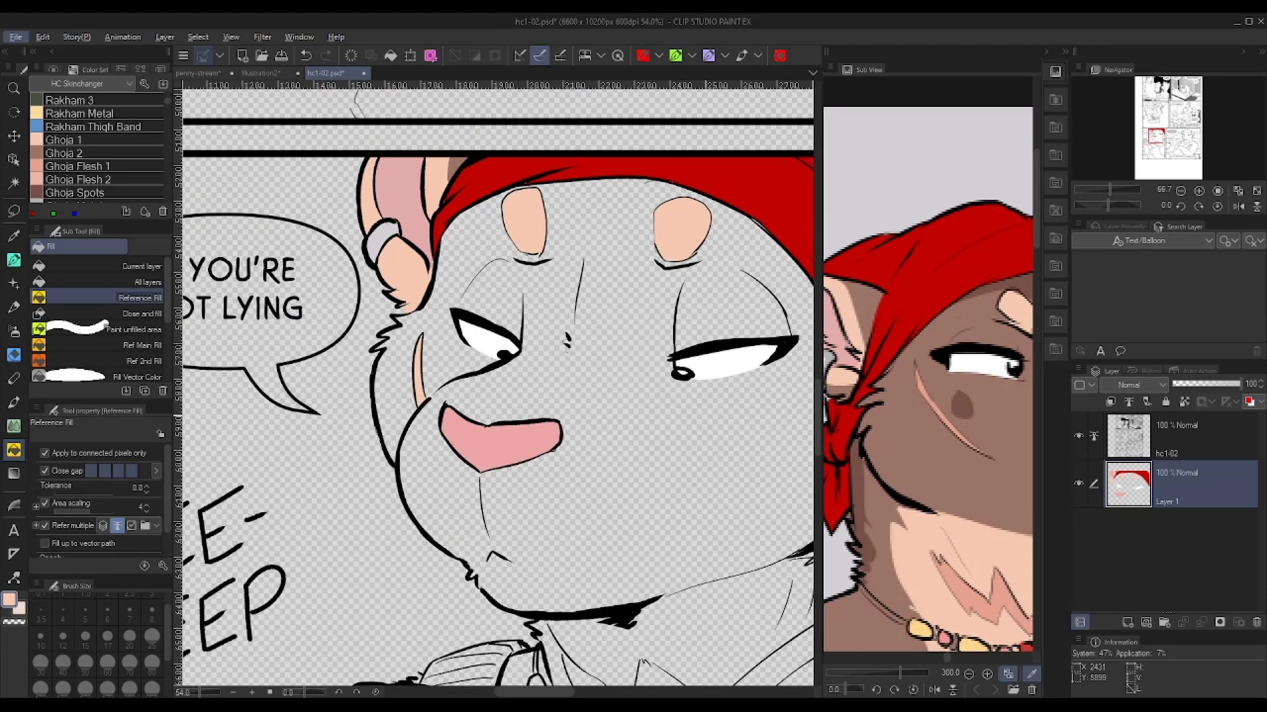
pyautogui.click(924, 455)
pyautogui.click(838, 414)
pyautogui.moveTo(686, 396); pyautogui.dragTo(528, 442)
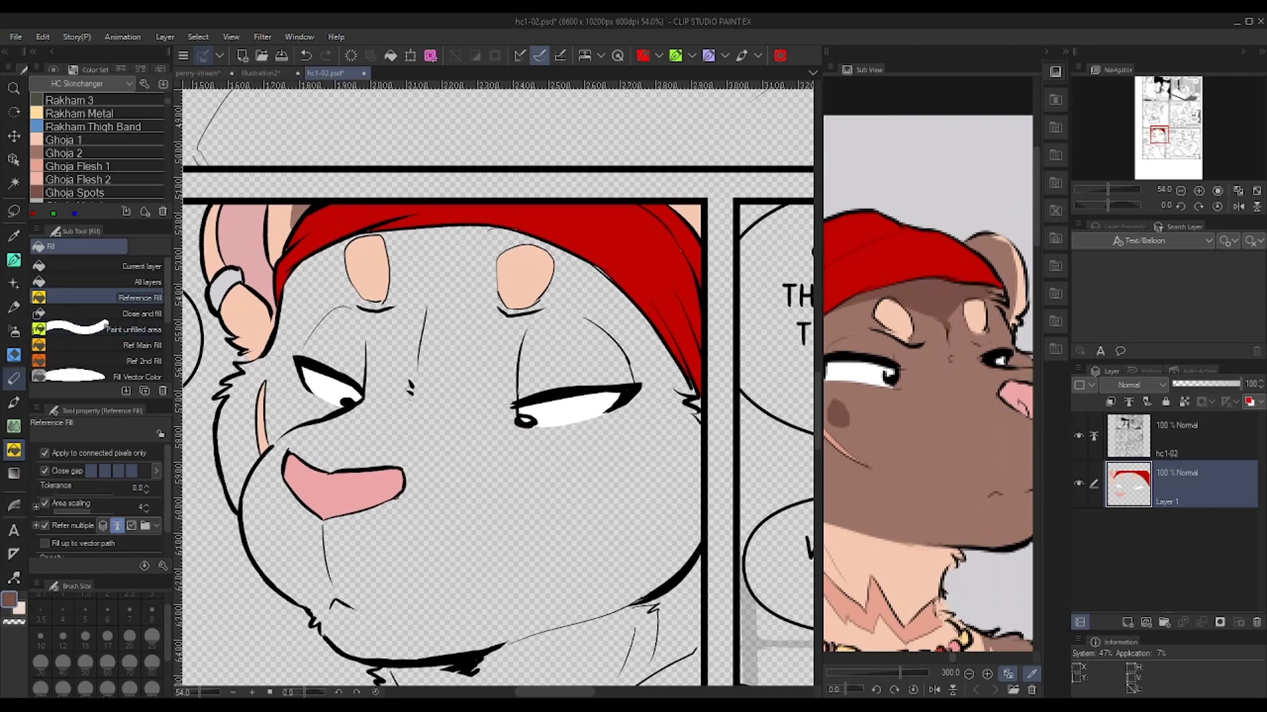
pyautogui.click(13, 260)
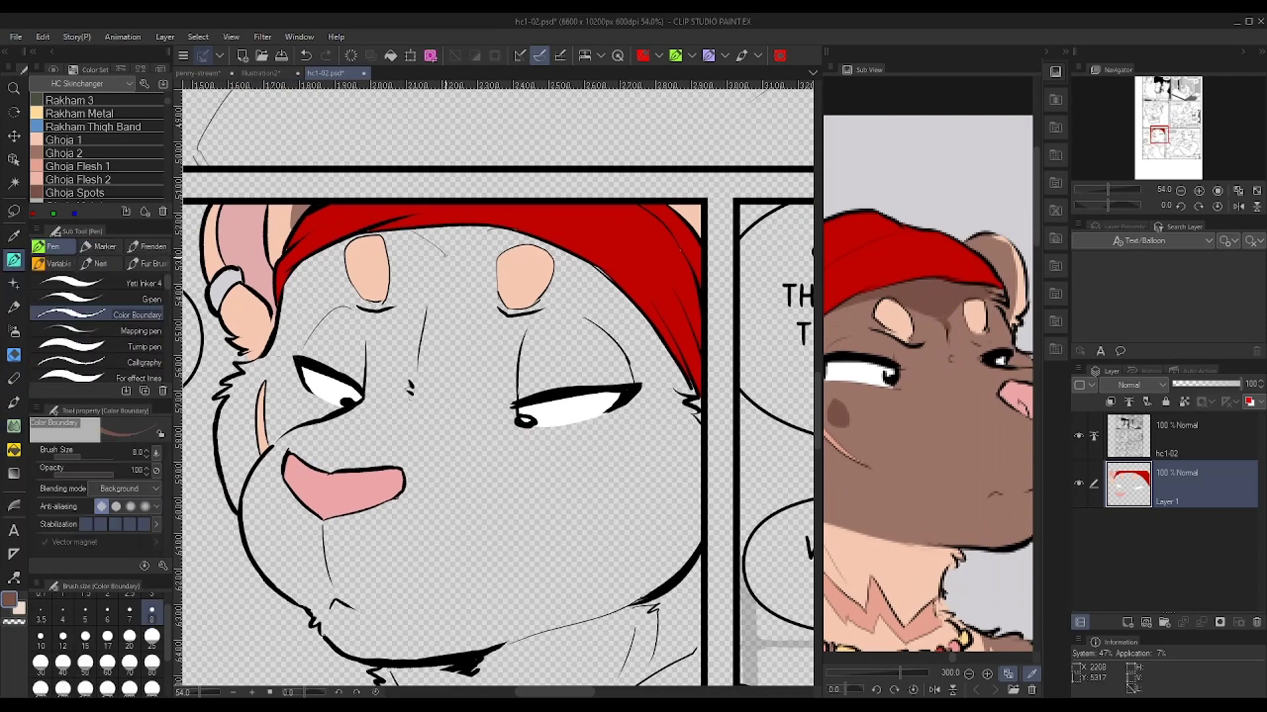
pyautogui.hotkey('ctrl', 'z')
pyautogui.moveTo(399, 229)
pyautogui.mouseDown()
pyautogui.moveTo(442, 259)
pyautogui.moveTo(533, 234)
pyautogui.mouseUp()
pyautogui.hotkey('ctrl', 'z')
pyautogui.moveTo(400, 229)
pyautogui.mouseDown()
pyautogui.moveTo(449, 254)
pyautogui.moveTo(494, 230)
pyautogui.mouseUp()
pyautogui.click(13, 450)
pyautogui.click(449, 241)
# Sample the lighter brown of the reference's face and fill the character's whole face with it
pyautogui.moveTo(462, 396); pyautogui.dragTo(481, 297)
pyautogui.click(924, 429)
pyautogui.click(478, 424)
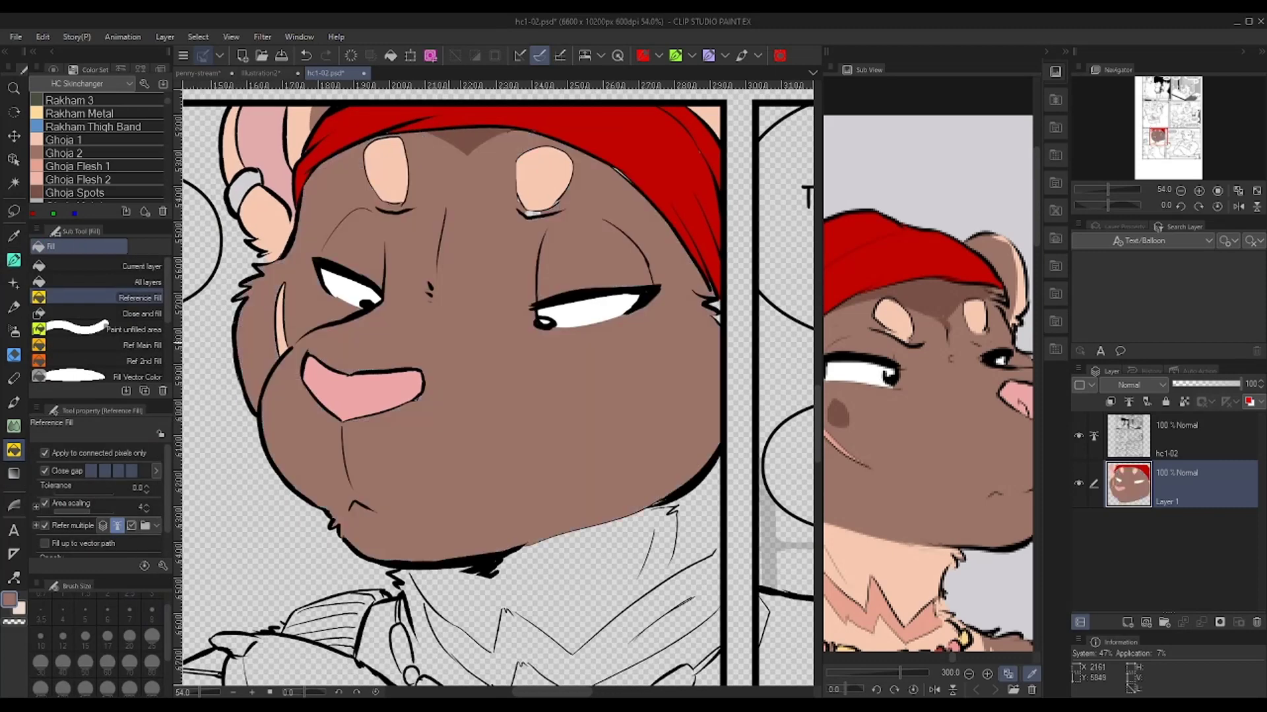
# Examine the uncoloured neck, necklace and body line art and the coloured face in the lower panel
pyautogui.scroll(-5, 495, 389)
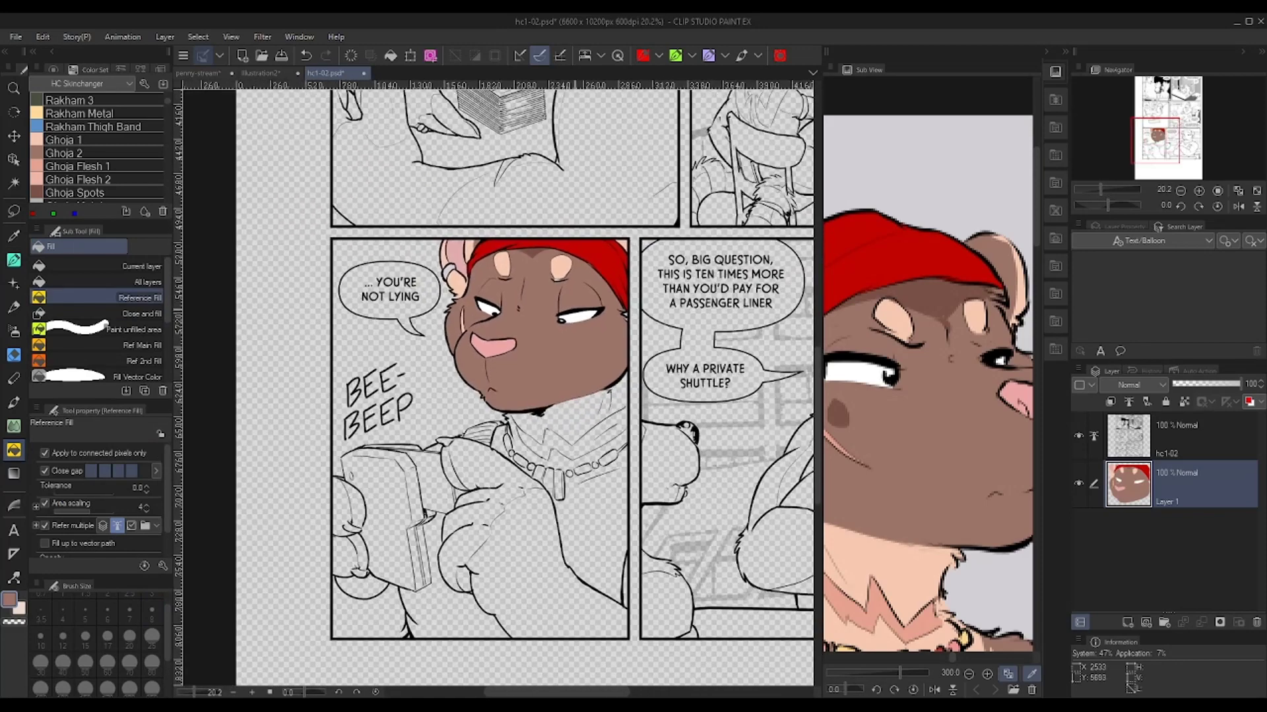
pyautogui.moveTo(574, 307); pyautogui.dragTo(539, 384)
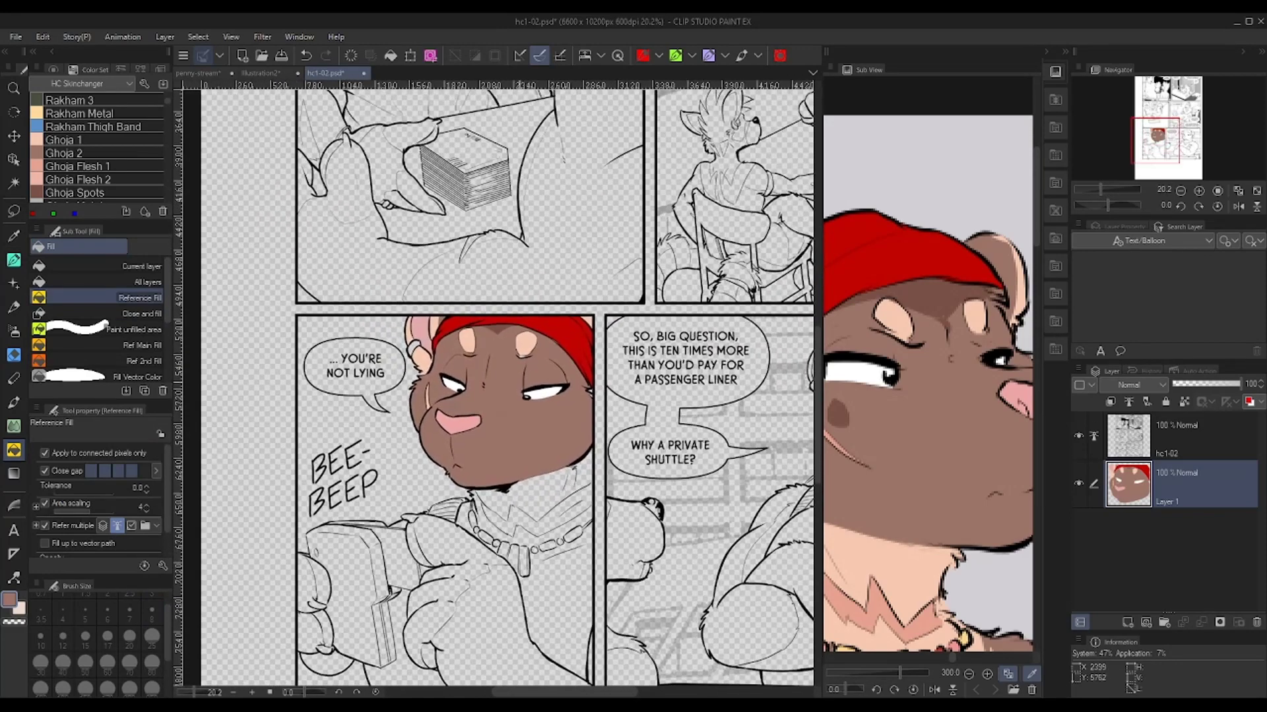
pyautogui.scroll(-1, 522, 394)
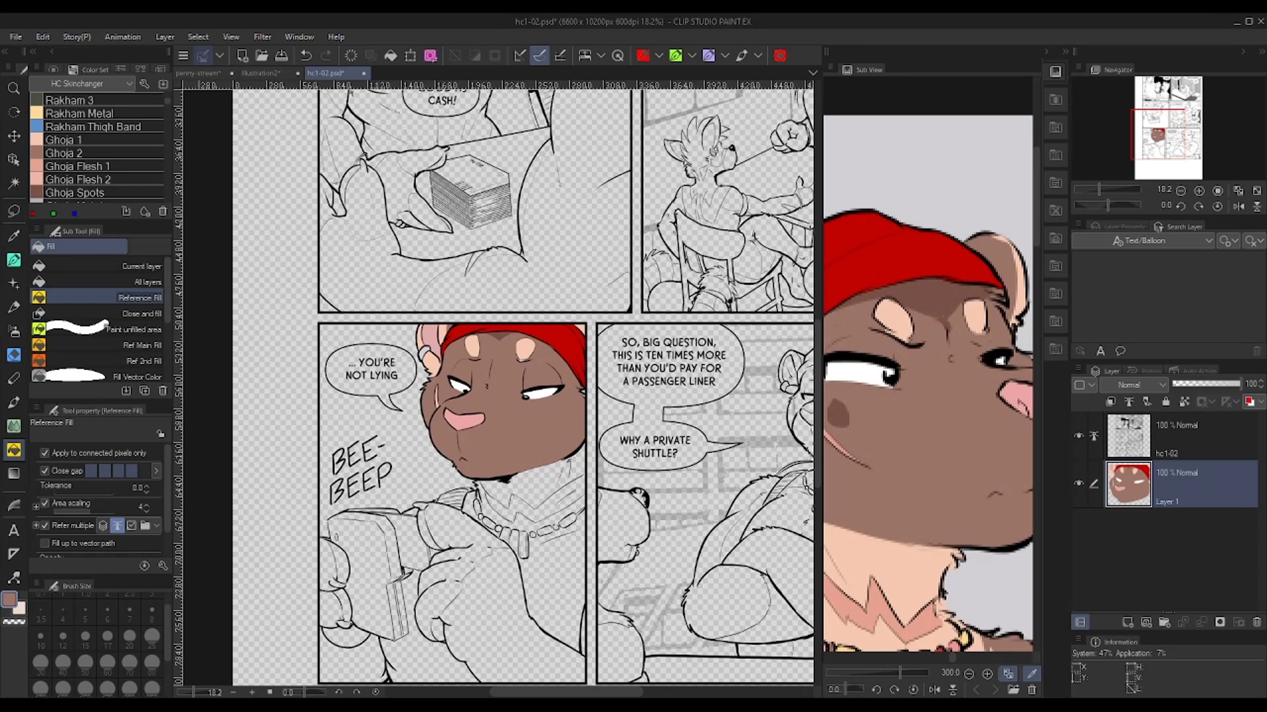
pyautogui.scroll(2, 501, 423)
pyautogui.moveTo(516, 450); pyautogui.dragTo(534, 362)
pyautogui.scroll(4, 458, 489)
pyautogui.scroll(3, 475, 462)
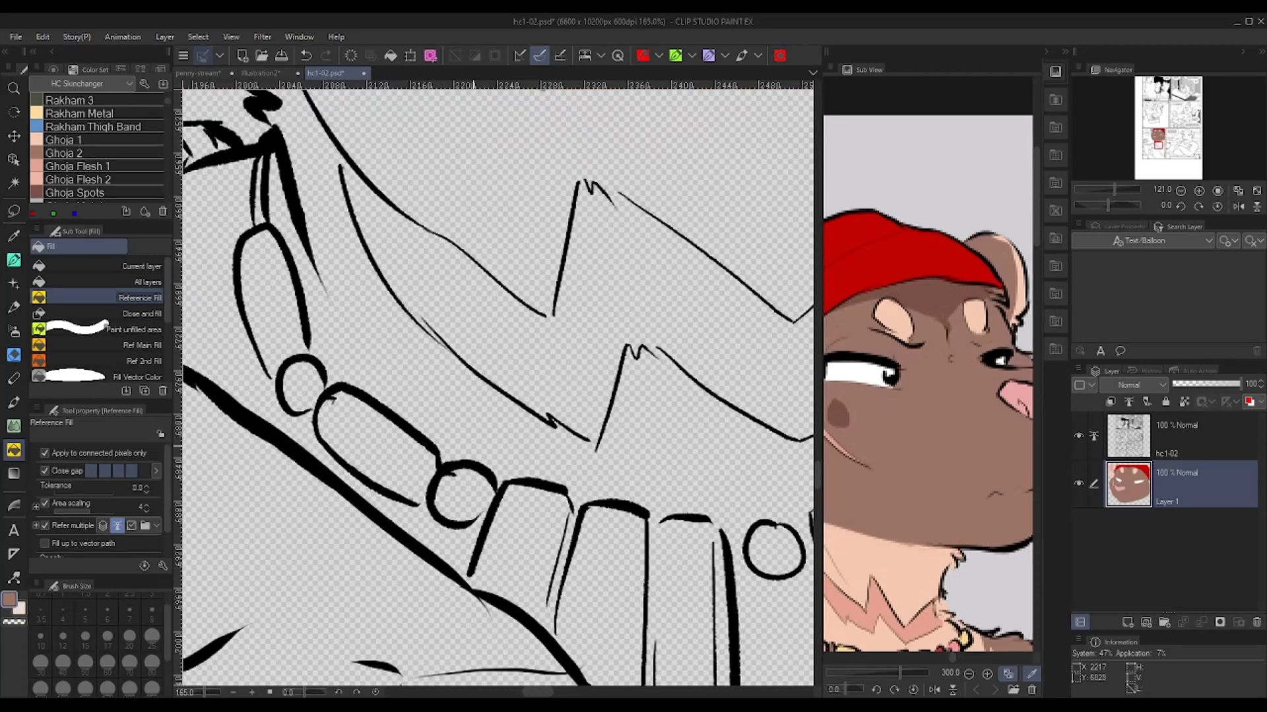
pyautogui.scroll(-3, 498, 389)
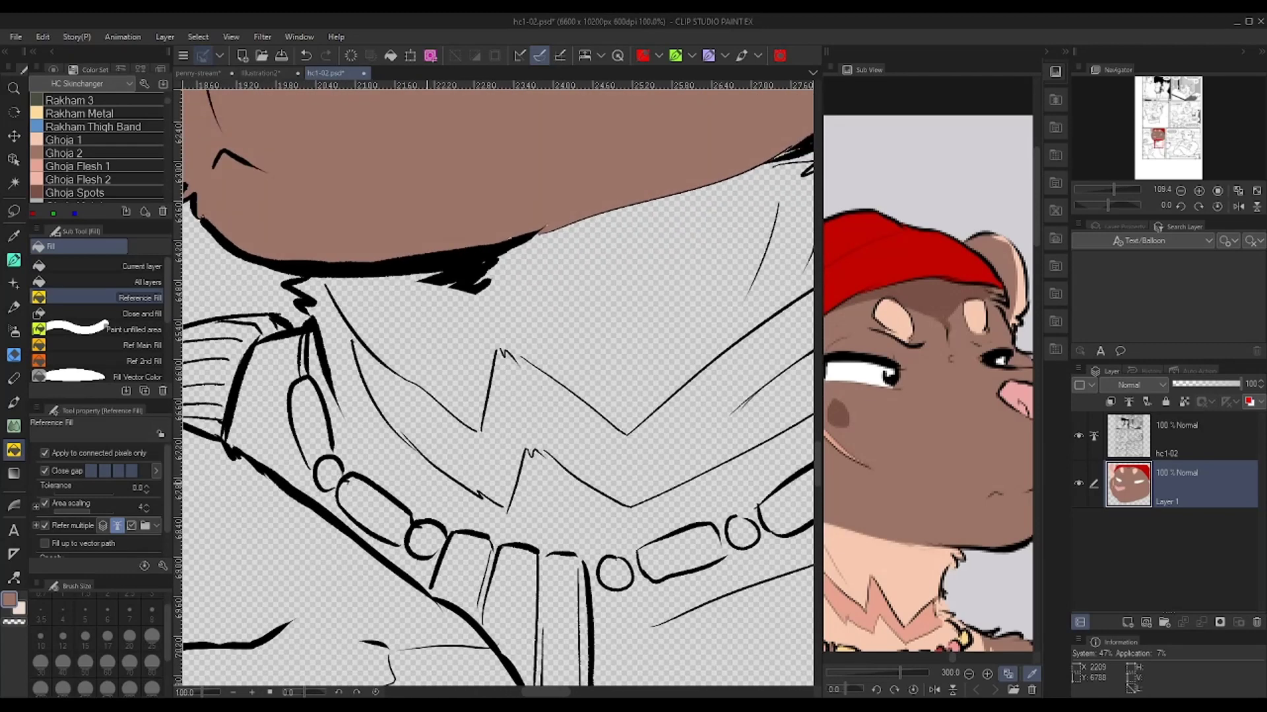
pyautogui.scroll(-3, 427, 478)
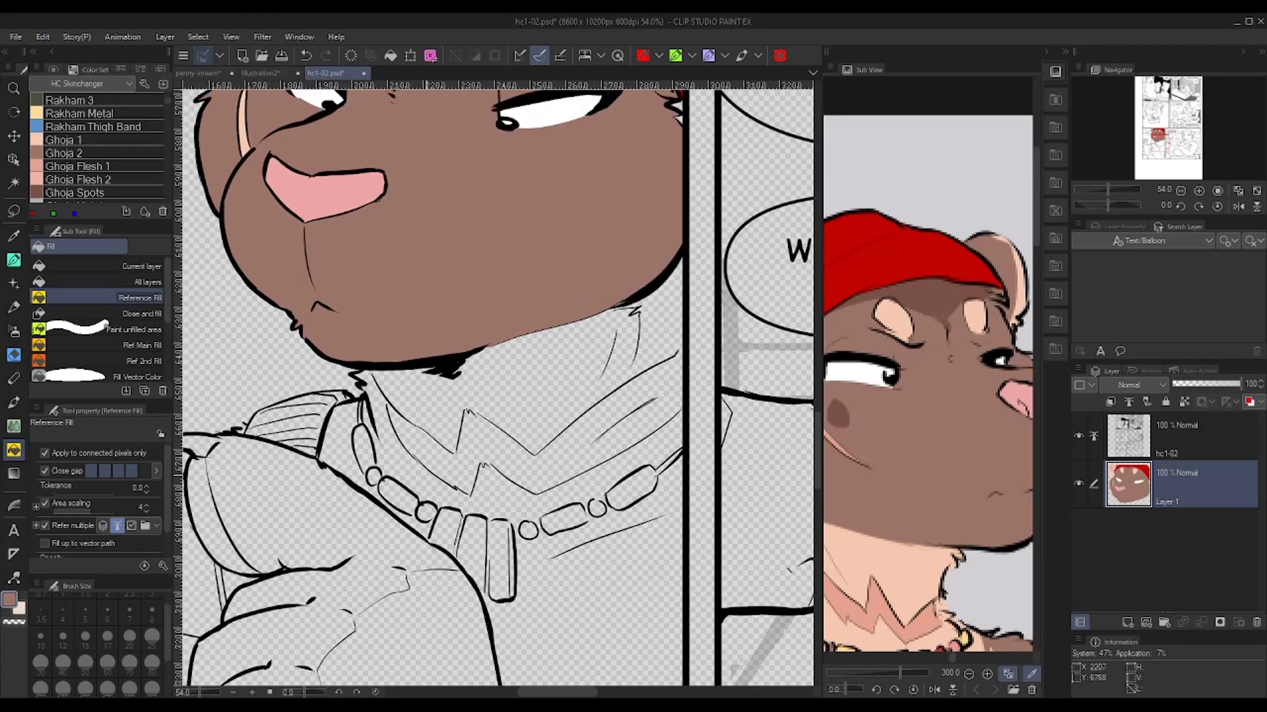
pyautogui.moveTo(578, 490); pyautogui.dragTo(620, 474)
pyautogui.scroll(-1, 621, 474)
pyautogui.moveTo(568, 410); pyautogui.dragTo(545, 554)
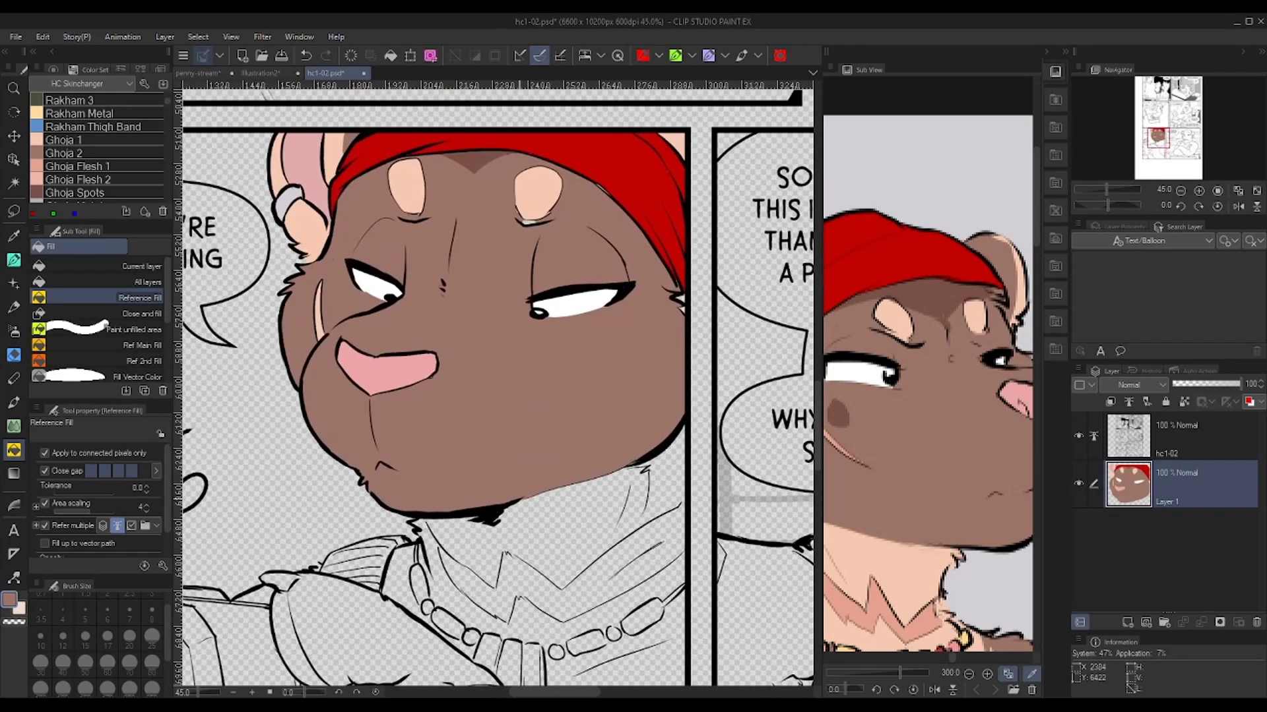
pyautogui.moveTo(500, 454); pyautogui.dragTo(399, 546)
# Choose the Fill leftover tool with brush size 60 and make it refer to all layers
pyautogui.scroll(5, 598, 407)
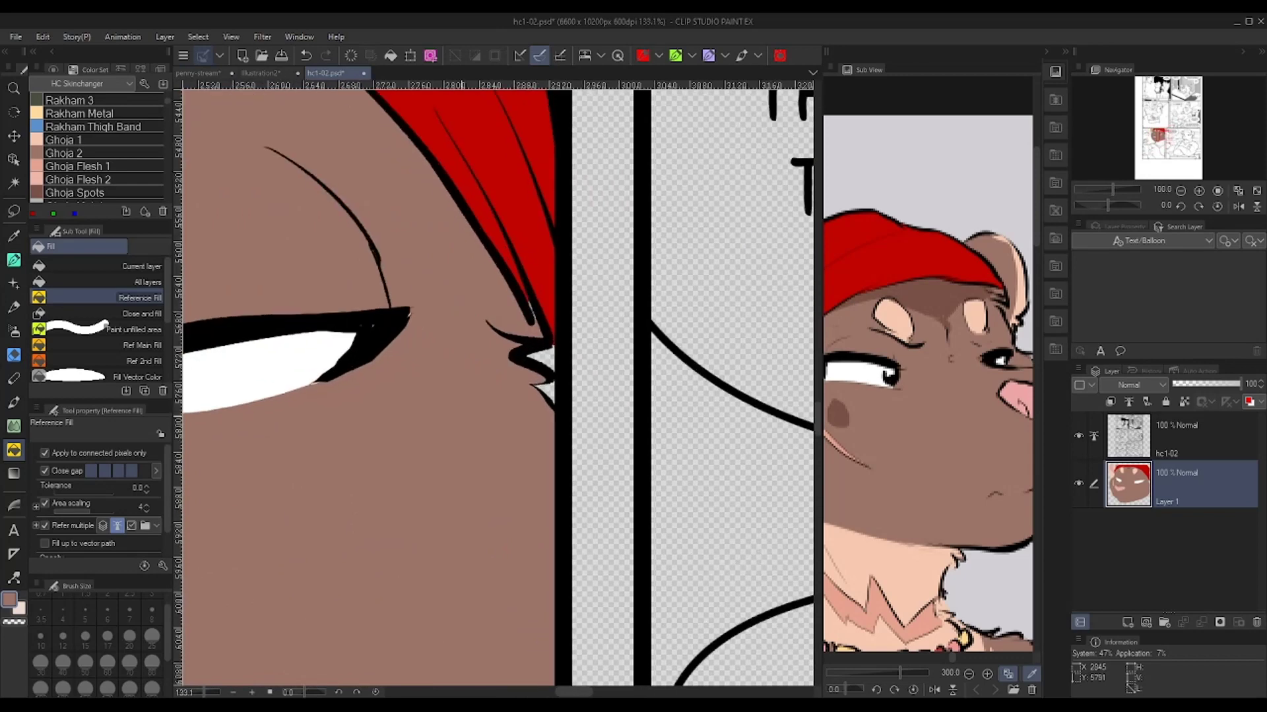
pyautogui.click(13, 578)
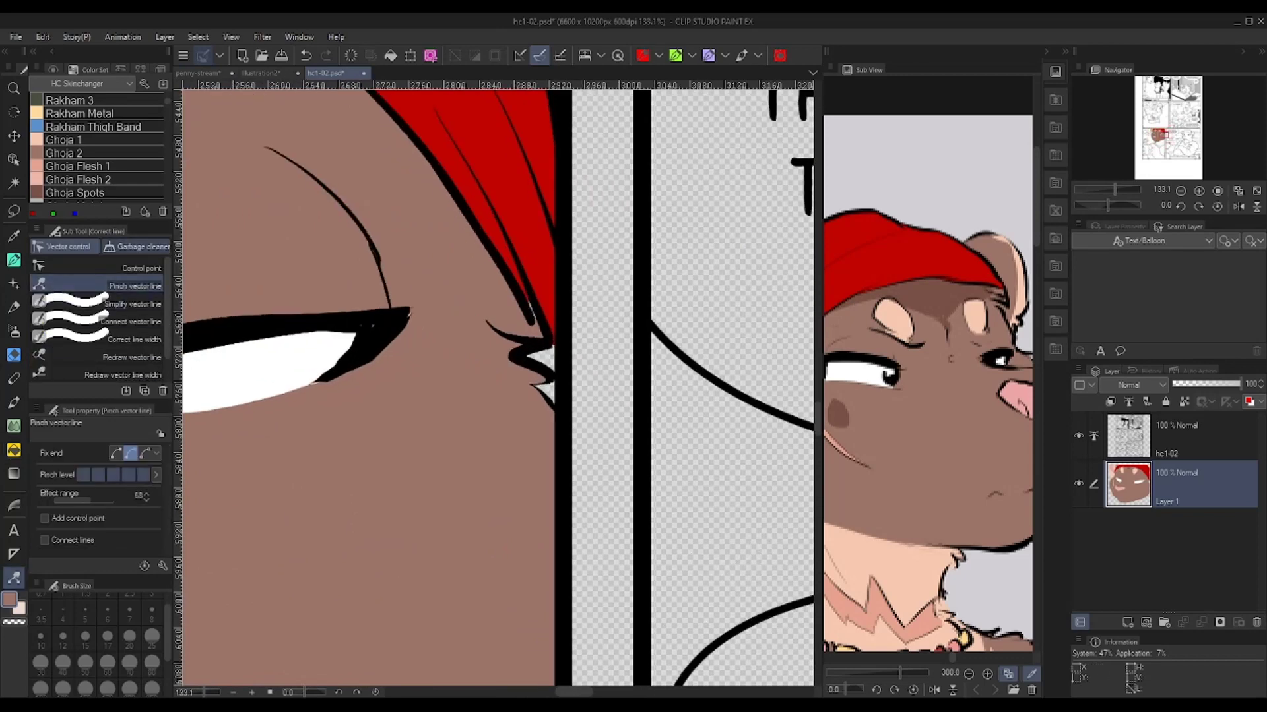
pyautogui.click(136, 246)
pyautogui.moveTo(270, 322); pyautogui.dragTo(472, 123)
pyautogui.moveTo(503, 370); pyautogui.dragTo(426, 150)
pyautogui.scroll(1, 520, 472)
pyautogui.scroll(3, 520, 471)
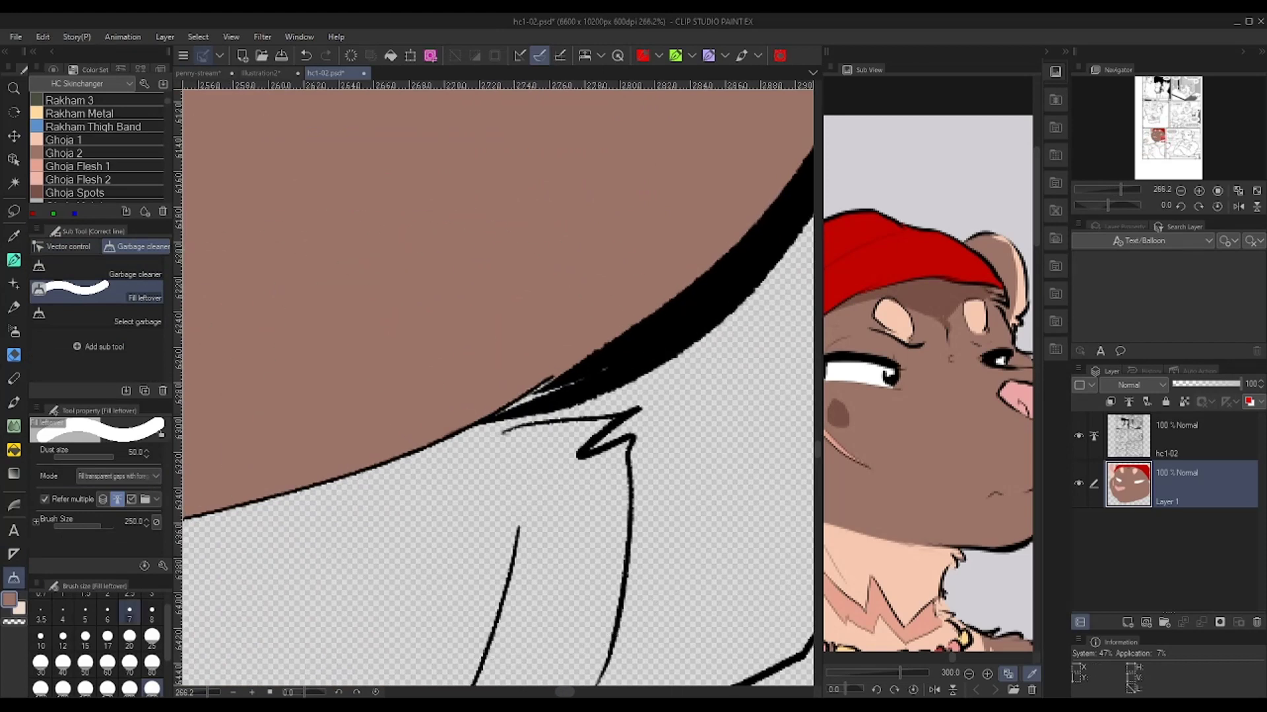
pyautogui.click(107, 665)
pyautogui.click(102, 500)
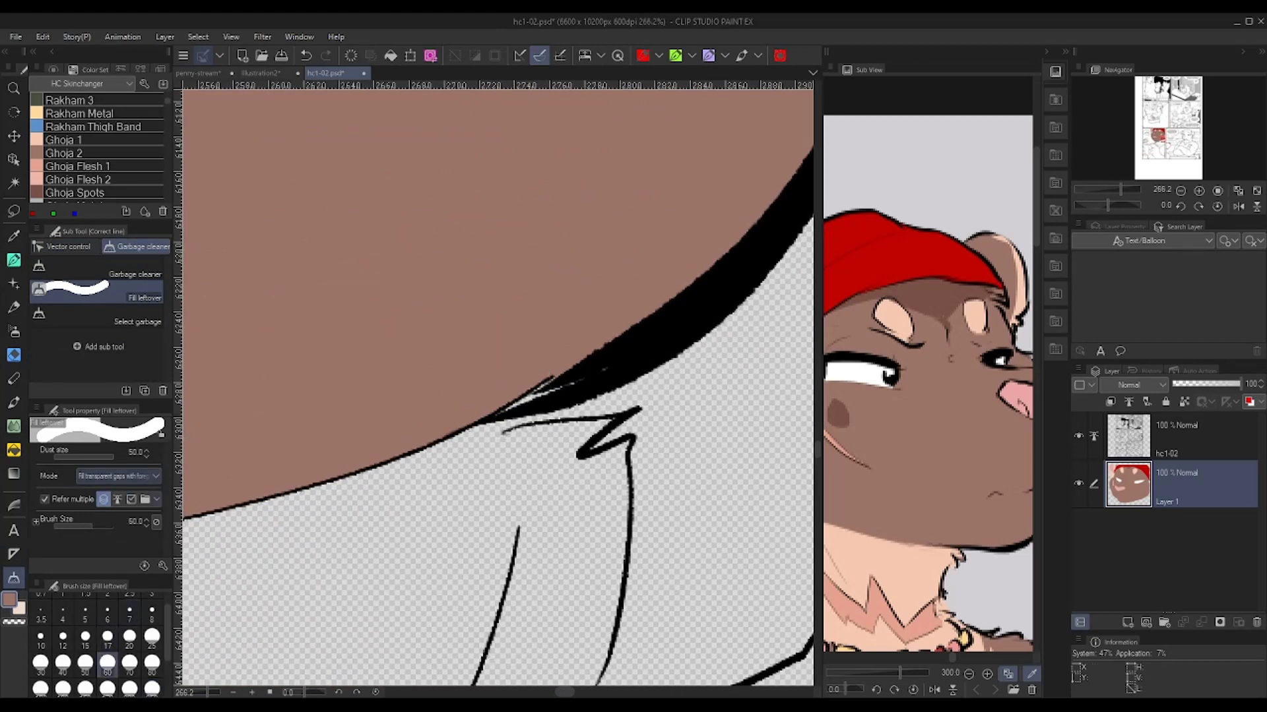
# Brush over the end of the jaw line with Fill leftover to colour the tiny gaps between its strokes brown
pyautogui.scroll(2, 459, 414)
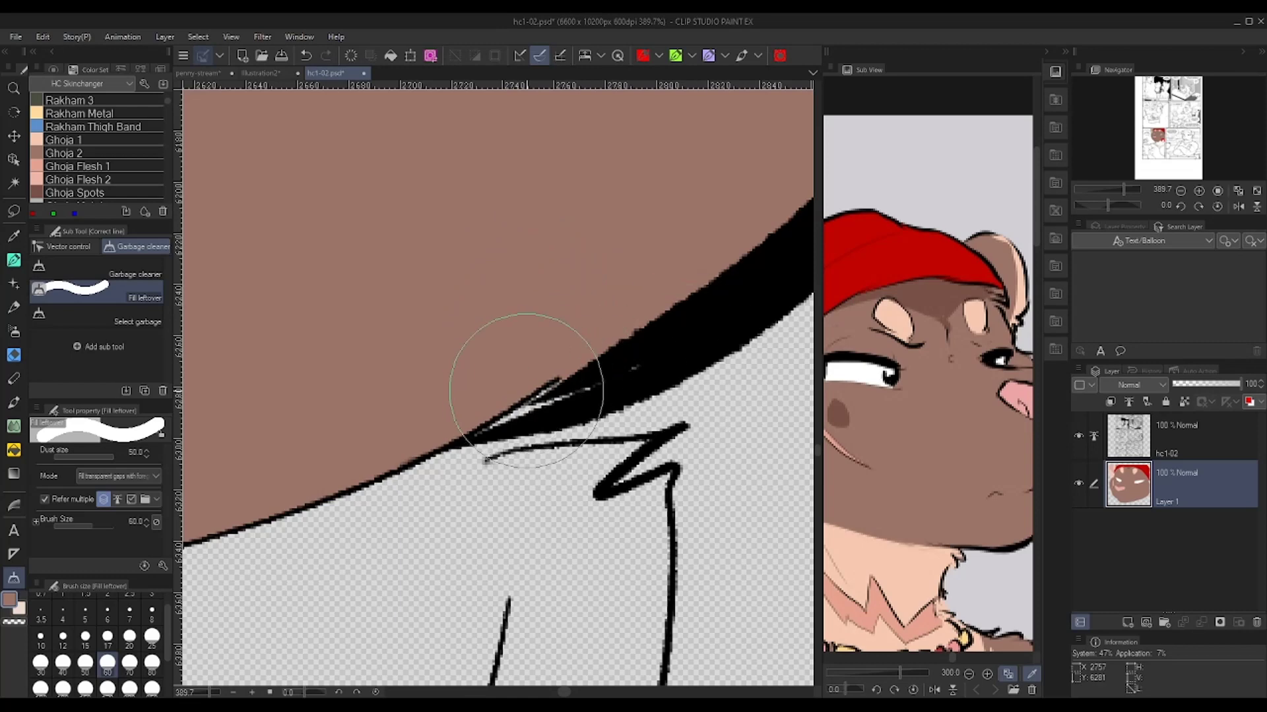
pyautogui.scroll(2, 561, 380)
pyautogui.moveTo(548, 400); pyautogui.dragTo(437, 461)
pyautogui.moveTo(335, 486); pyautogui.dragTo(628, 379)
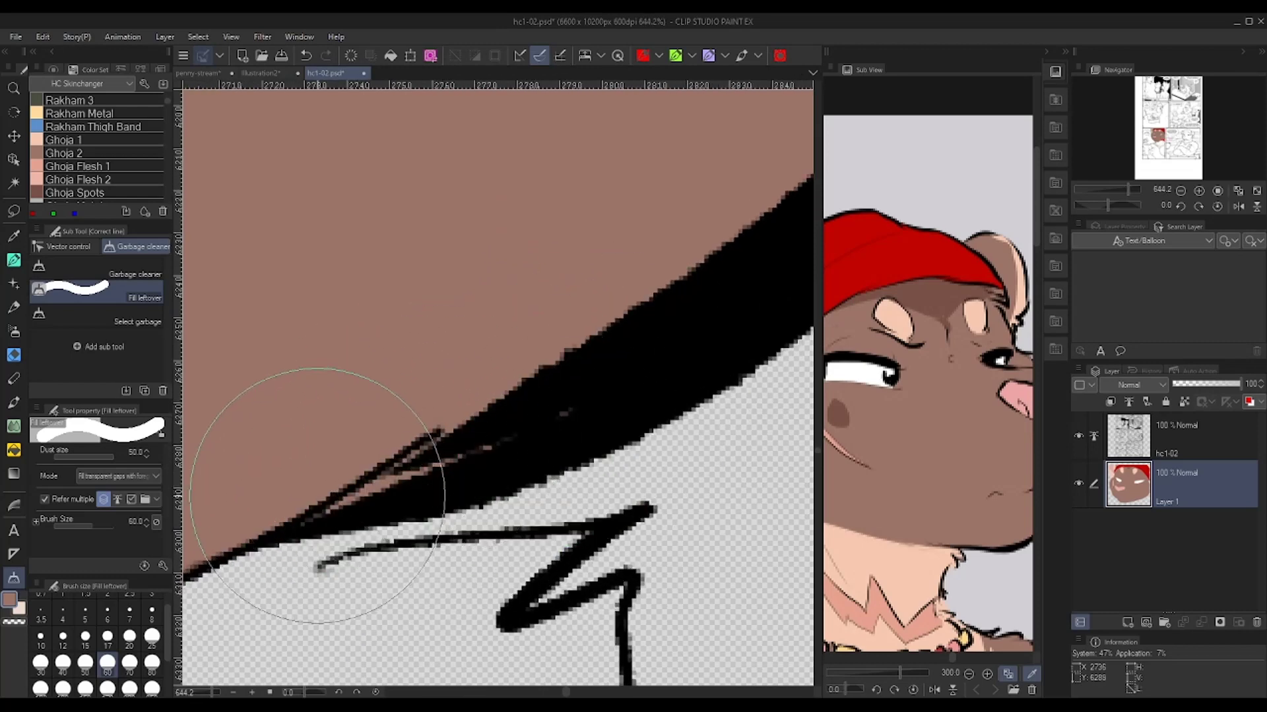
pyautogui.scroll(-2, 437, 464)
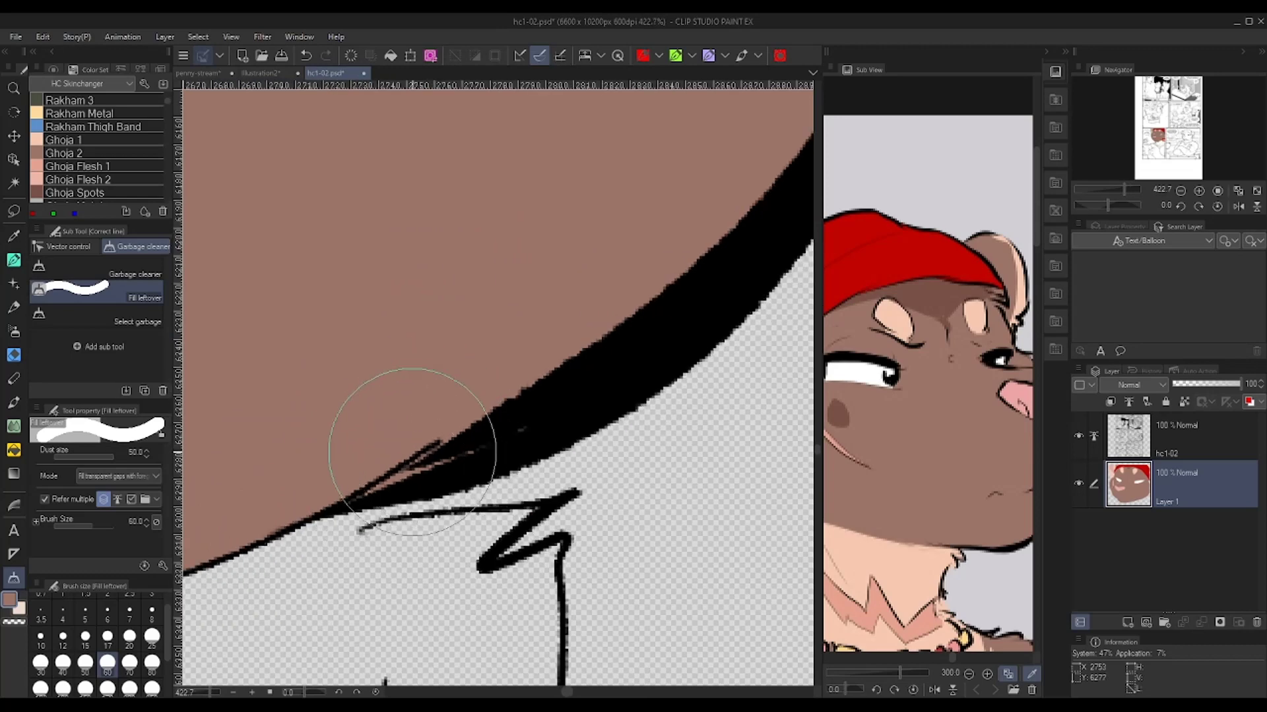
pyautogui.scroll(-3, 422, 466)
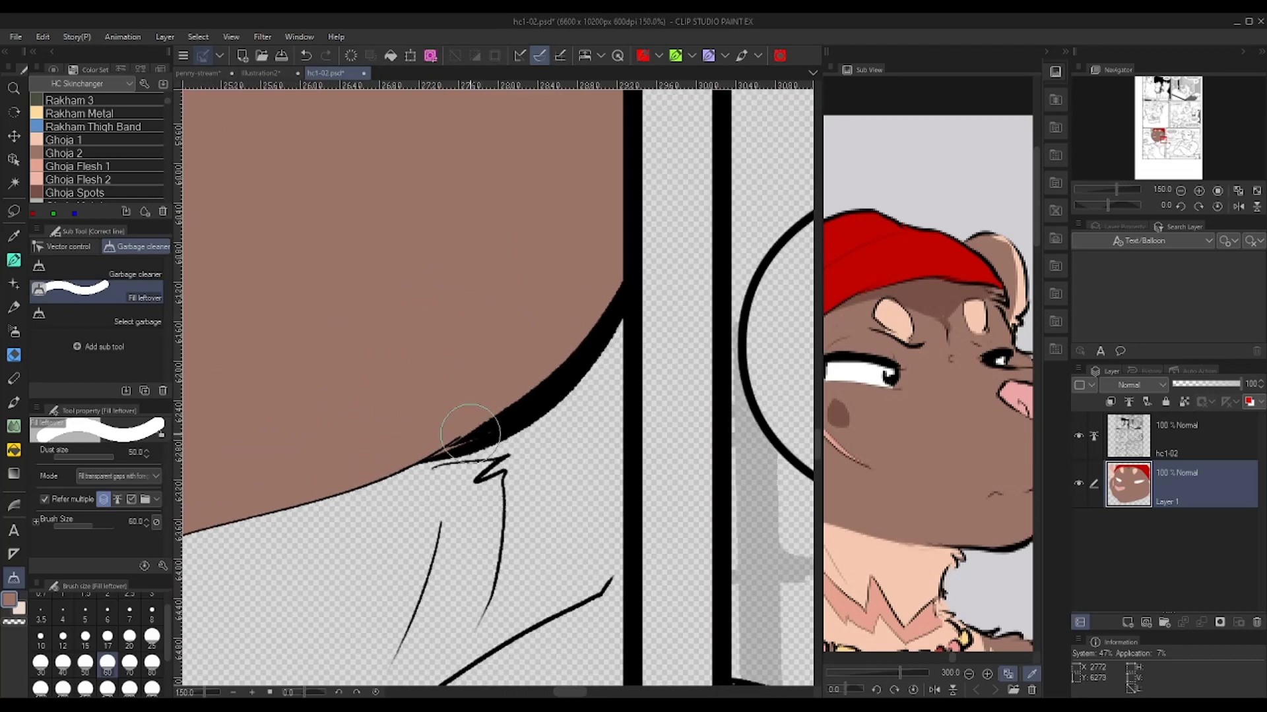
# Fill the leftover slivers around the lower edge of the brow spot farther from the ear with brown
pyautogui.scroll(-2, 469, 434)
pyautogui.moveTo(470, 434); pyautogui.dragTo(875, 592)
pyautogui.moveTo(669, 193)
pyautogui.mouseDown()
pyautogui.moveTo(324, 343)
pyautogui.moveTo(412, 415)
pyautogui.moveTo(452, 380)
pyautogui.mouseUp()
pyautogui.scroll(4, 412, 407)
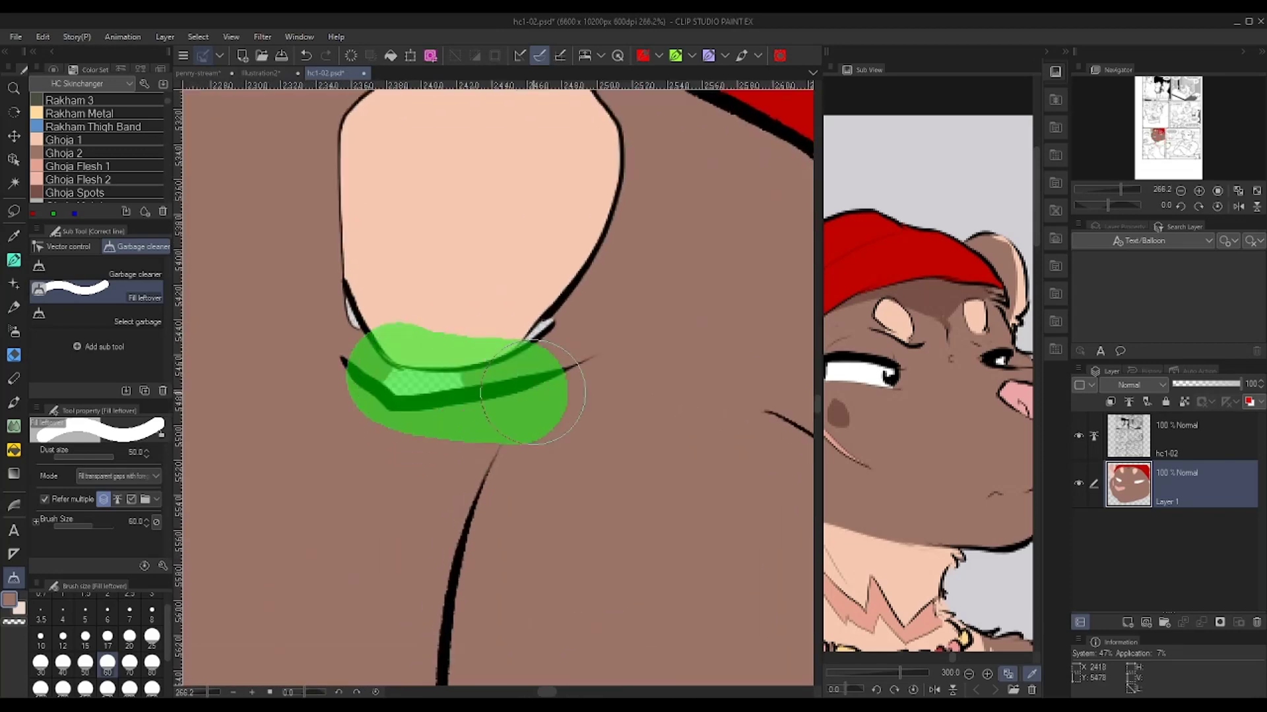
pyautogui.scroll(2, 386, 395)
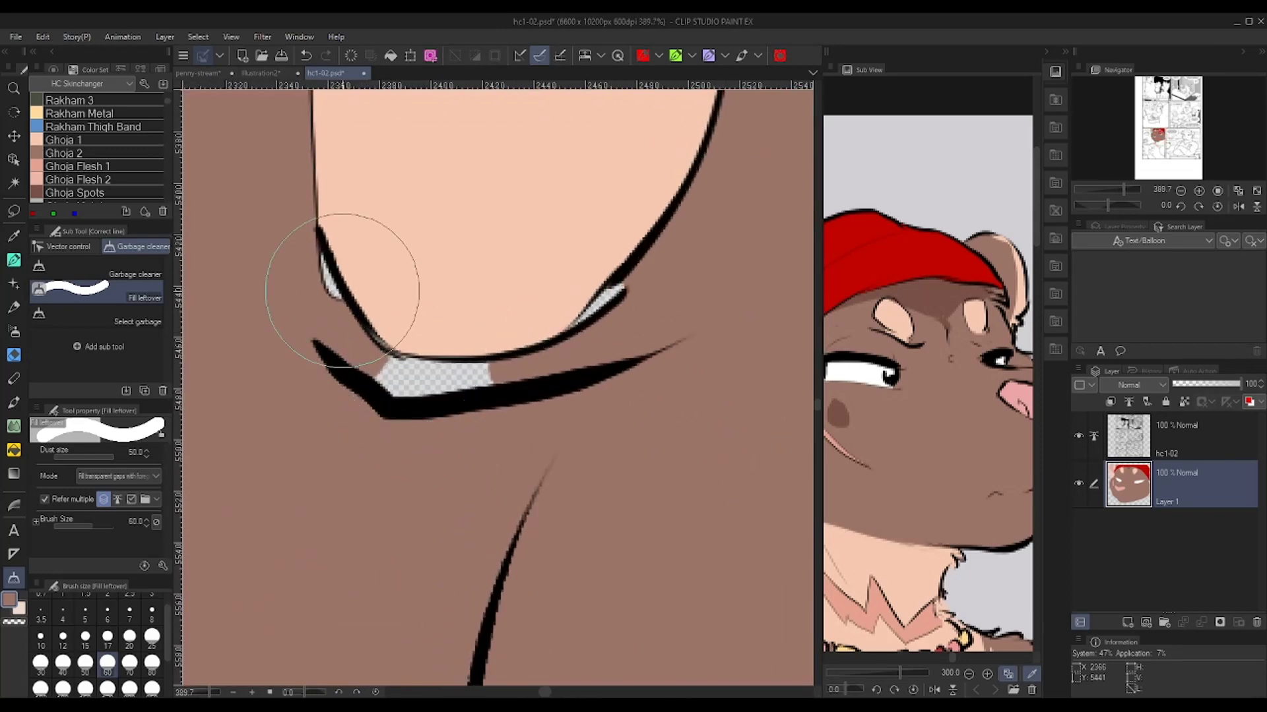
pyautogui.moveTo(574, 304); pyautogui.dragTo(617, 303)
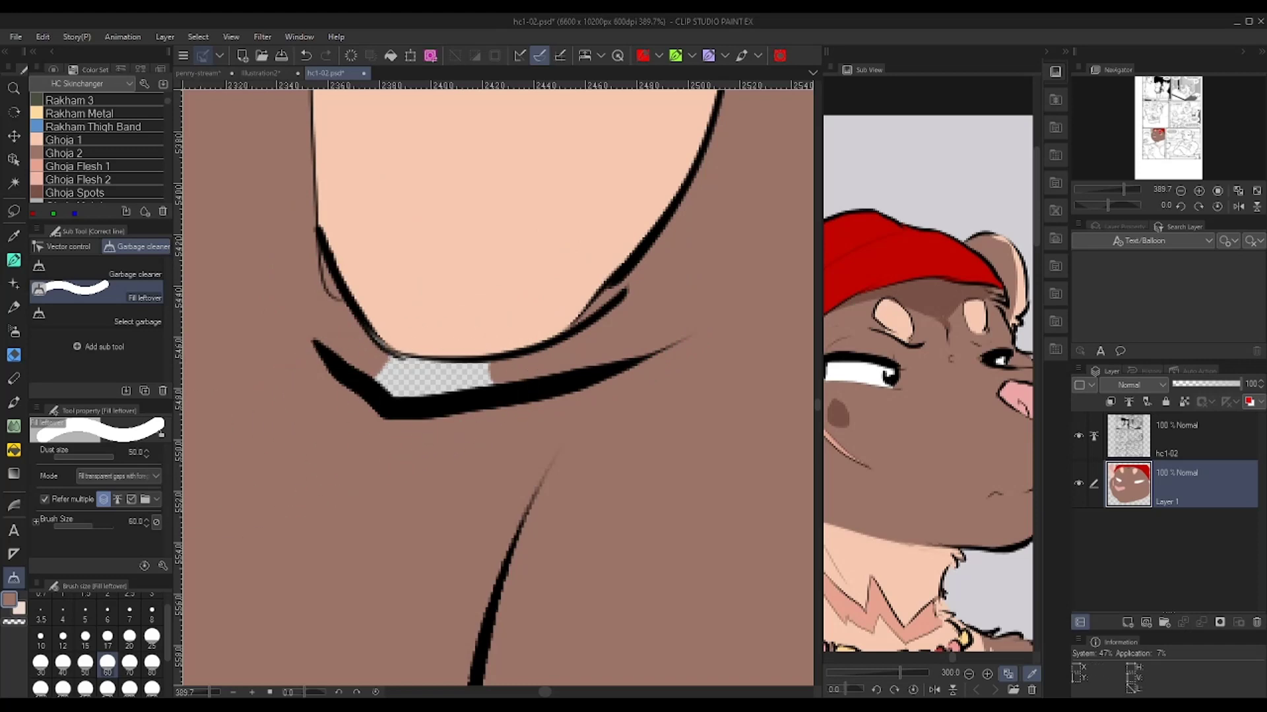
# Fill the remaining transparent gap beneath that brow spot with the face brown using Reference Fill
pyautogui.click(13, 450)
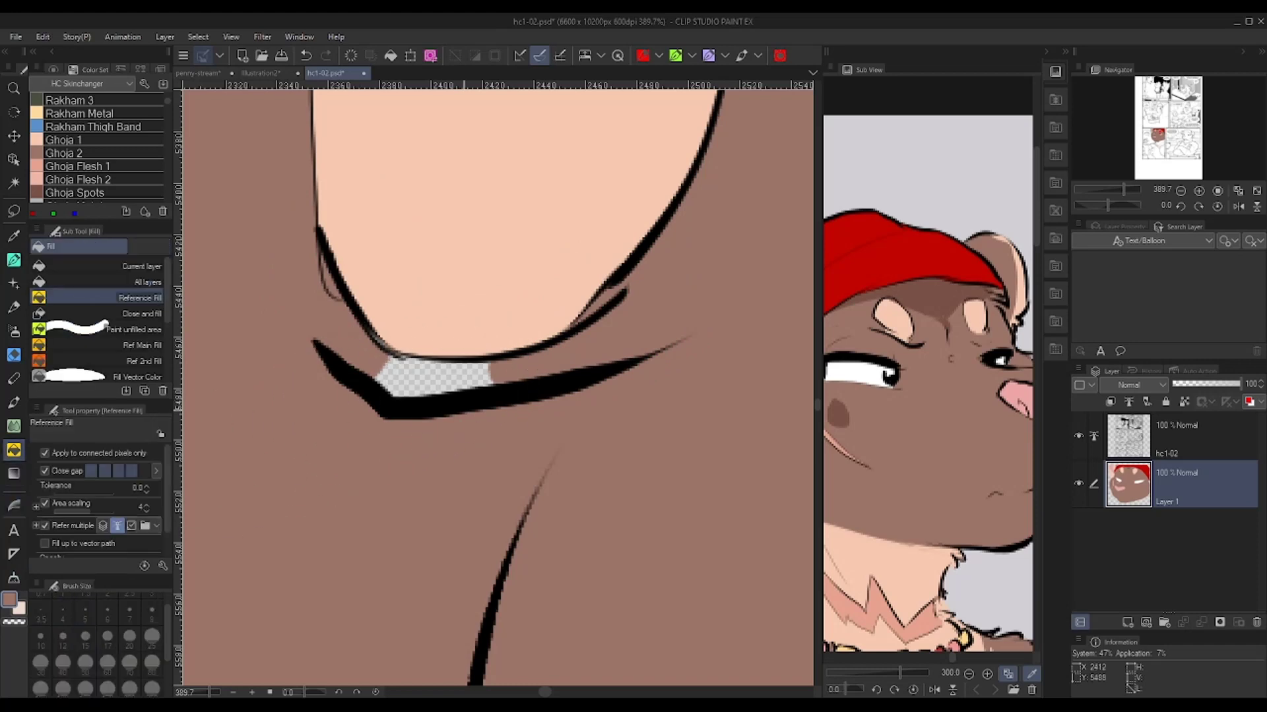
pyautogui.click(427, 387)
pyautogui.scroll(-2, 427, 389)
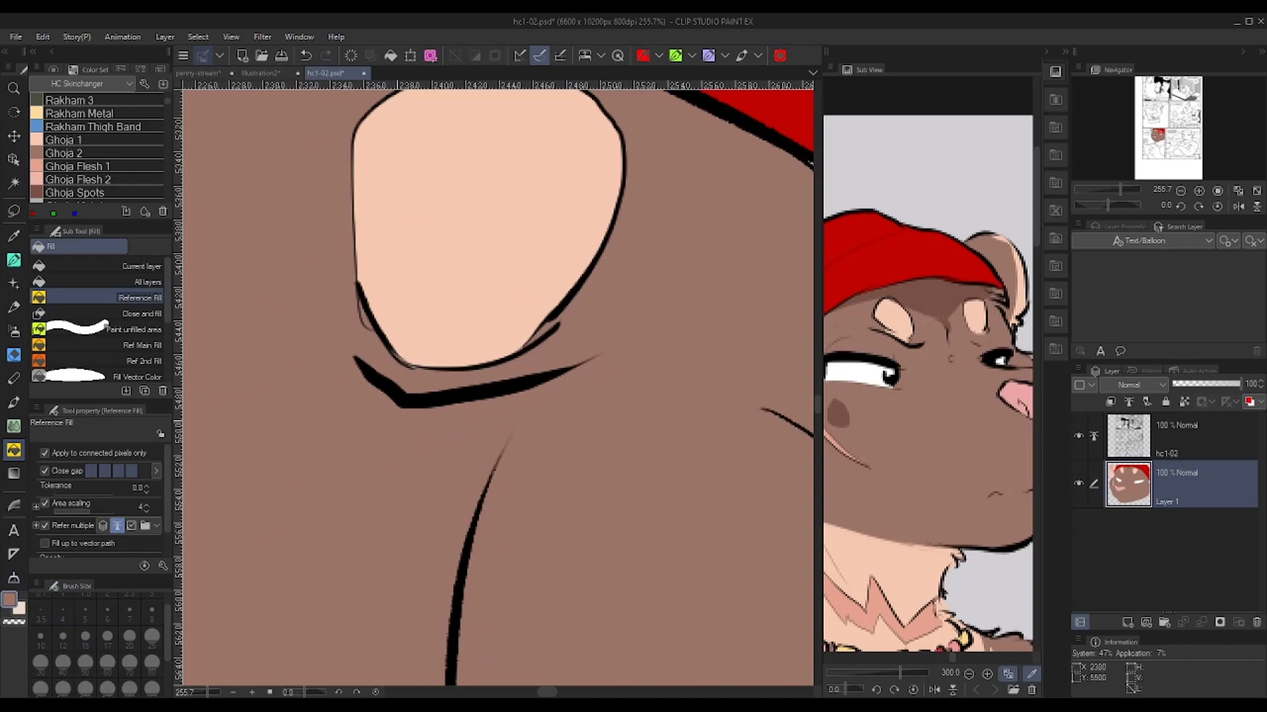
# Colour the transparent sliver inside the split outline between the face and red hat brown, using Reference Fill and Fill leftover
pyautogui.scroll(-4, 433, 386)
pyautogui.moveTo(608, 303); pyautogui.dragTo(458, 402)
pyautogui.scroll(5, 455, 401)
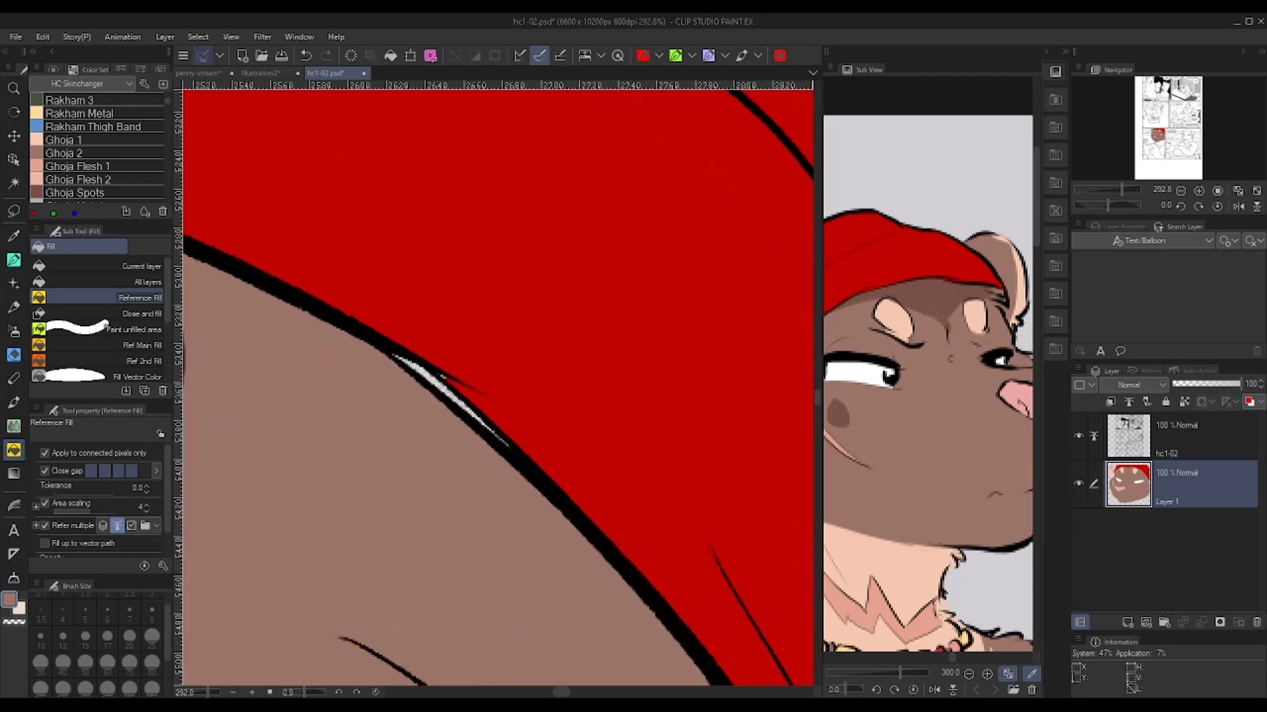
pyautogui.press('y')
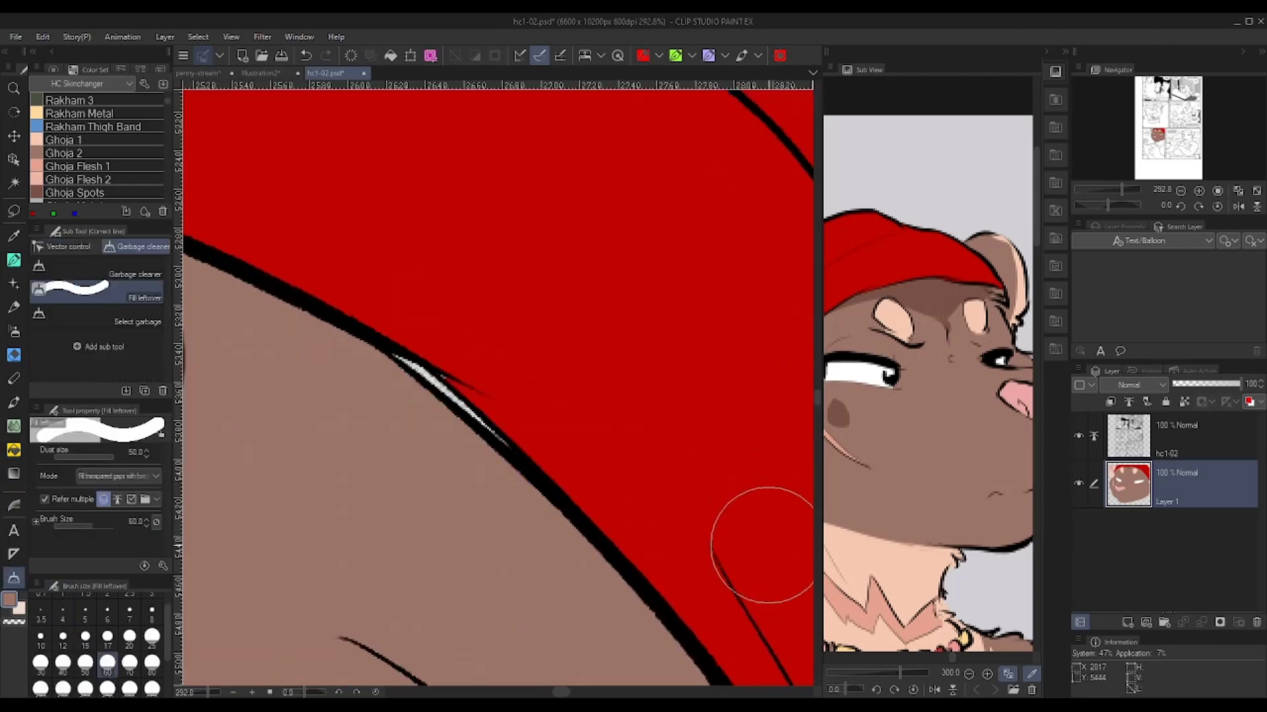
pyautogui.press('g')
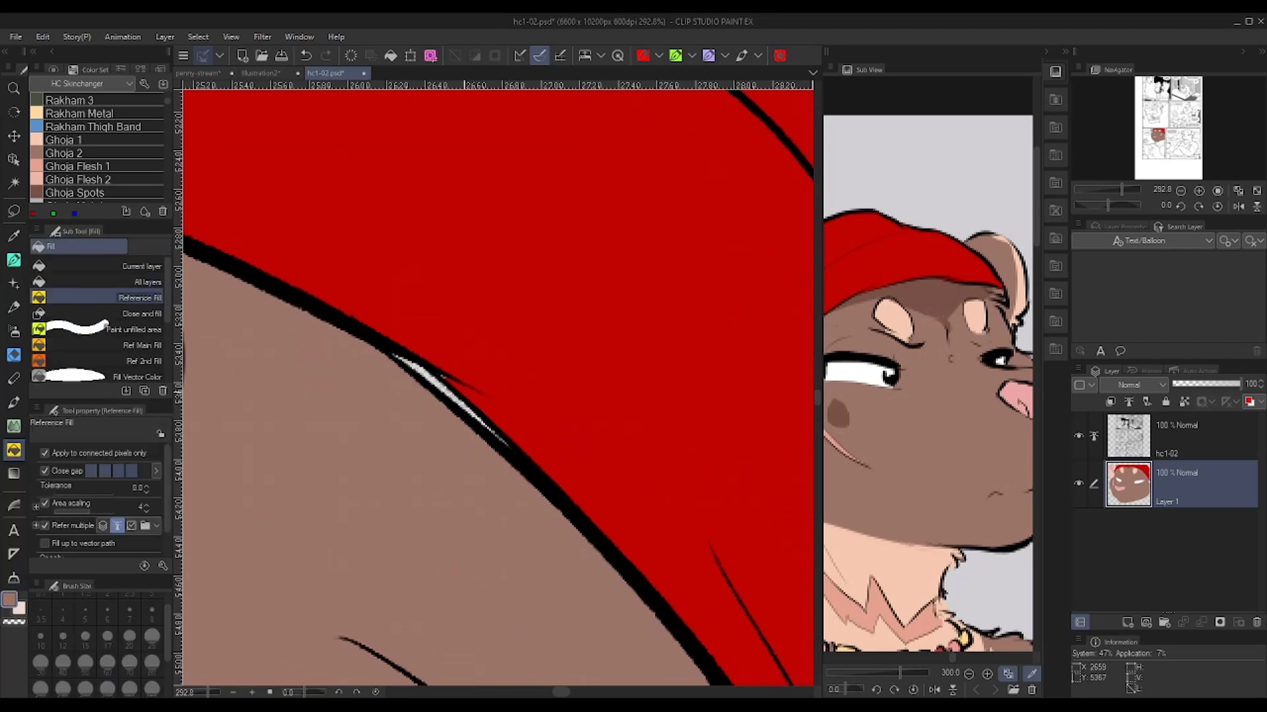
pyautogui.scroll(3, 449, 396)
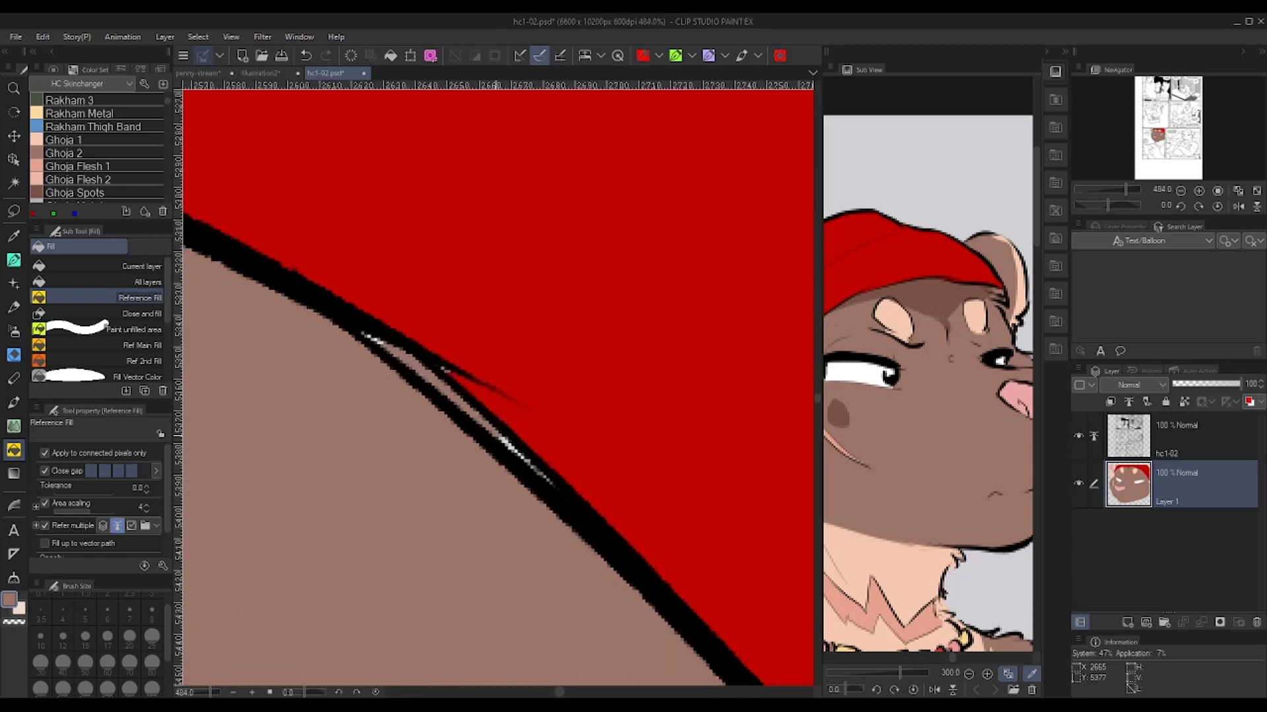
pyautogui.click(13, 578)
pyautogui.moveTo(374, 370); pyautogui.dragTo(399, 396)
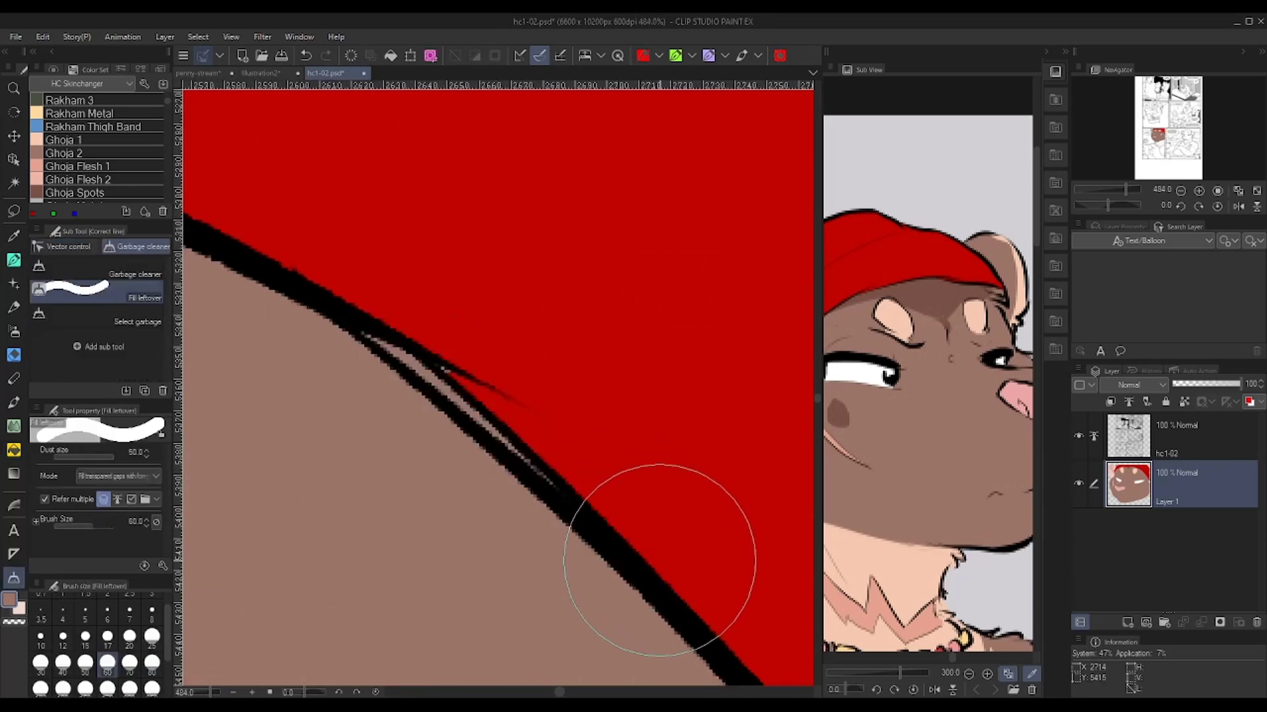
# Switch to the penny-stream drawing and remove the reference image from the Sub View
pyautogui.scroll(-12, 594, 386)
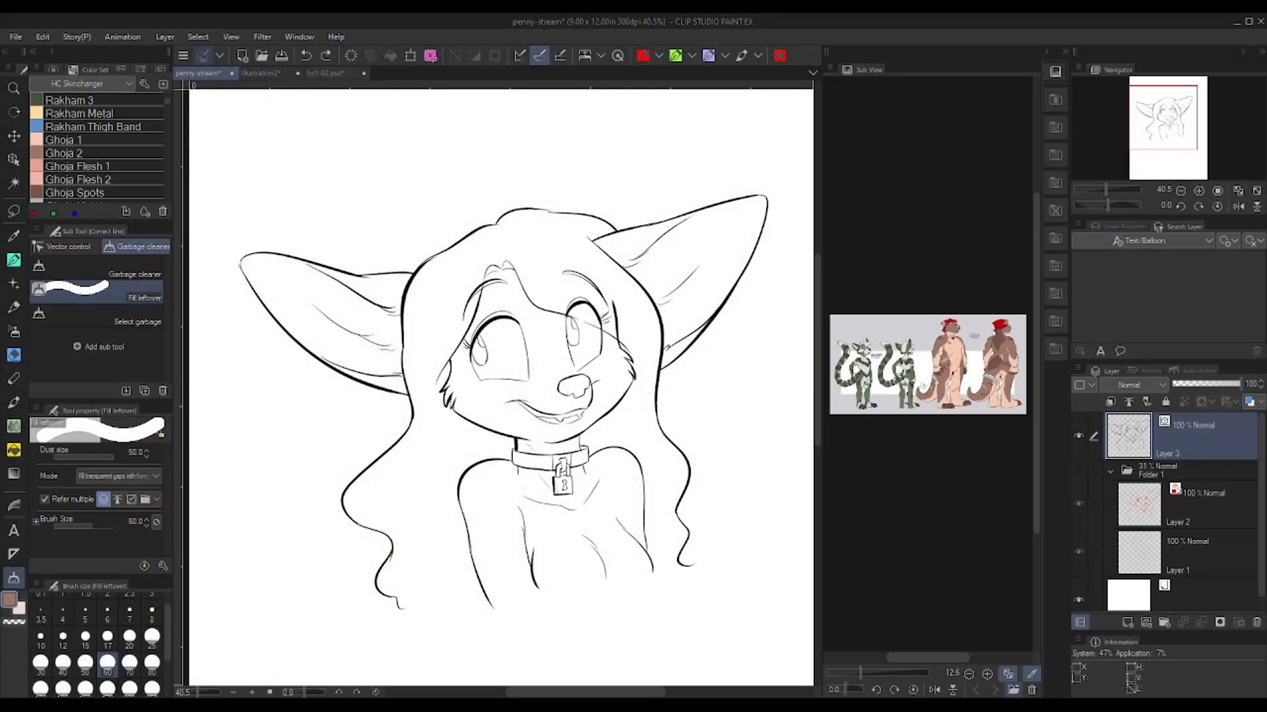
pyautogui.click(1032, 690)
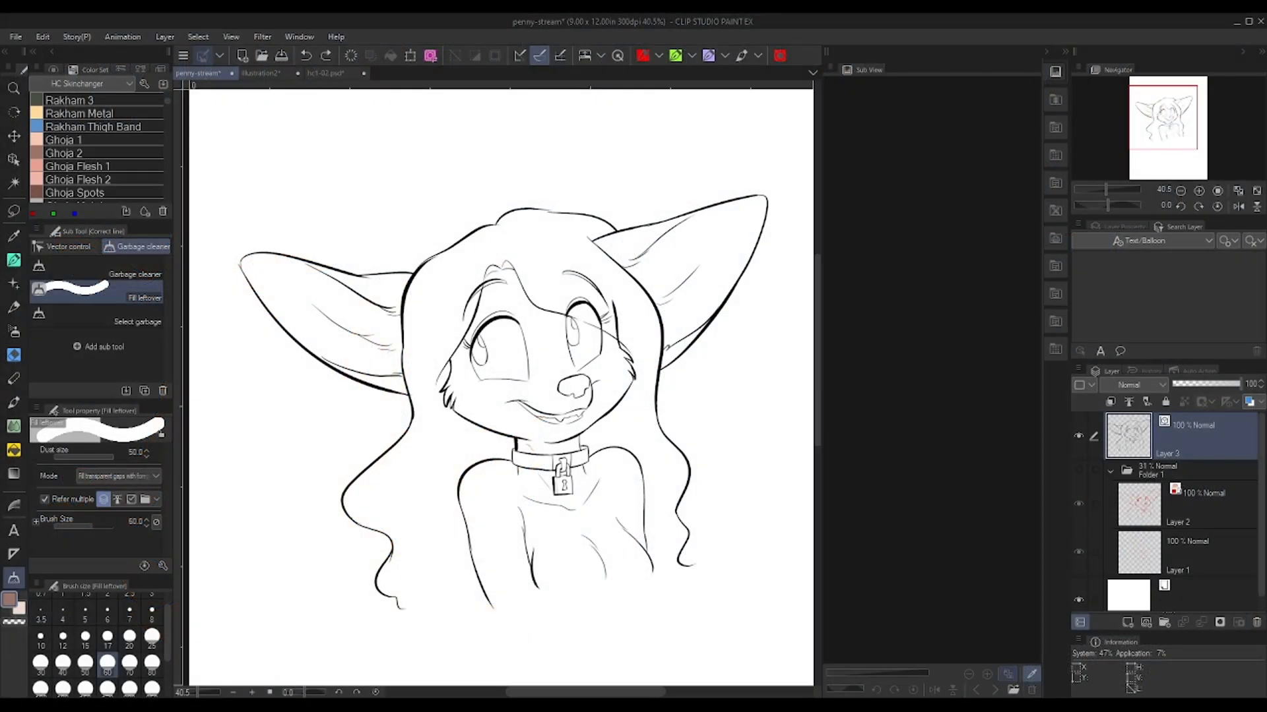
# Set the line art on Layer 3 as the reference layer and add a new raster layer inside Folder 1
pyautogui.click(1128, 401)
pyautogui.click(1174, 471)
pyautogui.hotkey('ctrl', 'shift', 'n')
pyautogui.scroll(1, 566, 538)
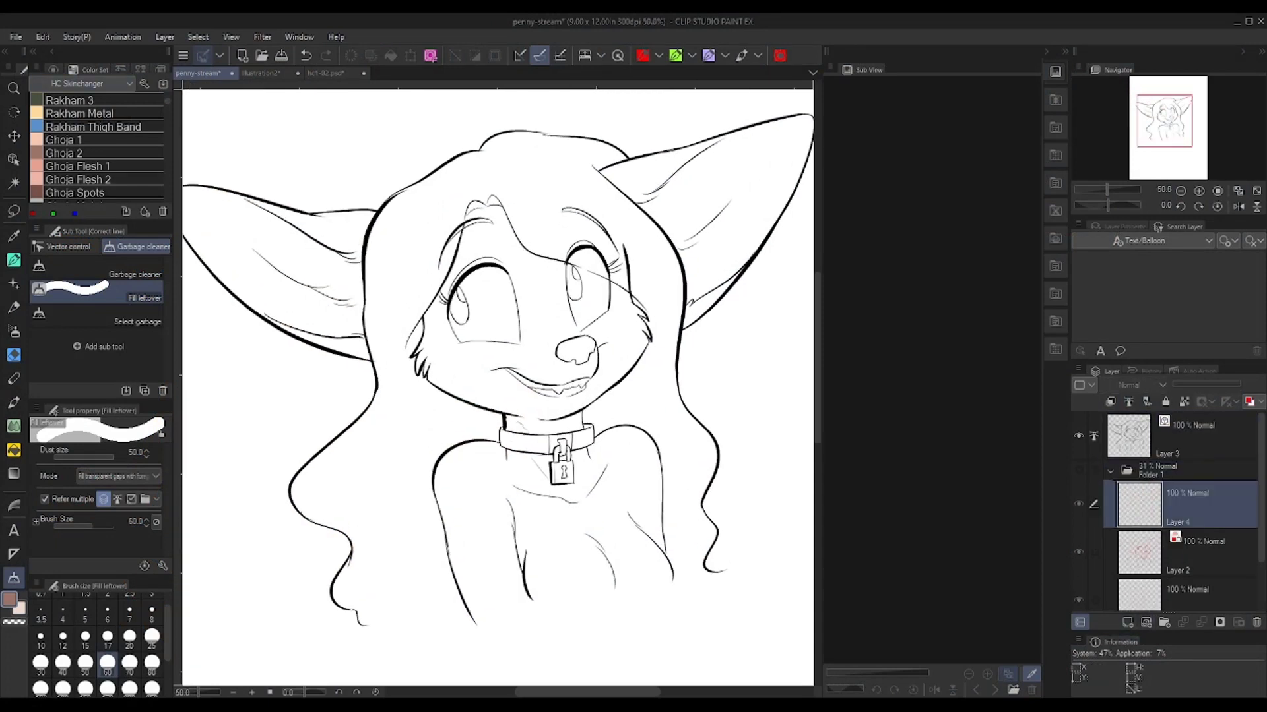
# Load the Penny colour set, select Penny Fur 1 and choose the Color Boundary pen
pyautogui.click(99, 126)
pyautogui.click(14, 260)
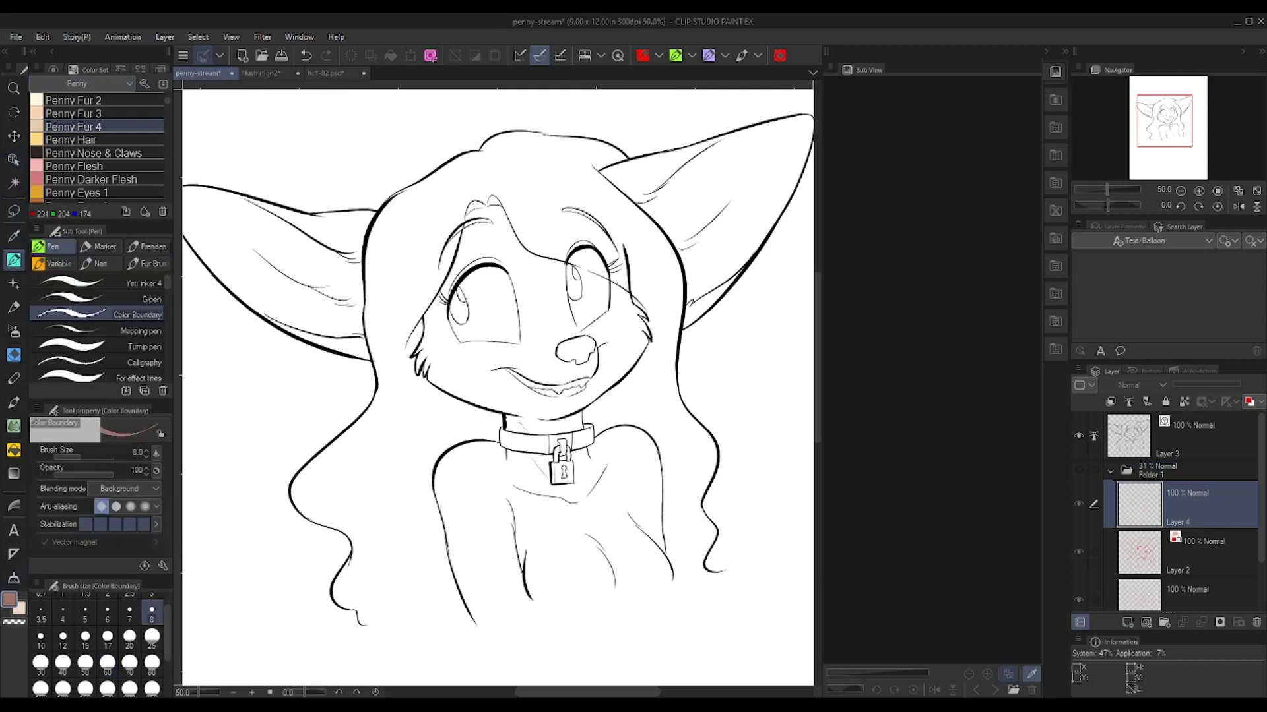
pyautogui.scroll(2, 99, 140)
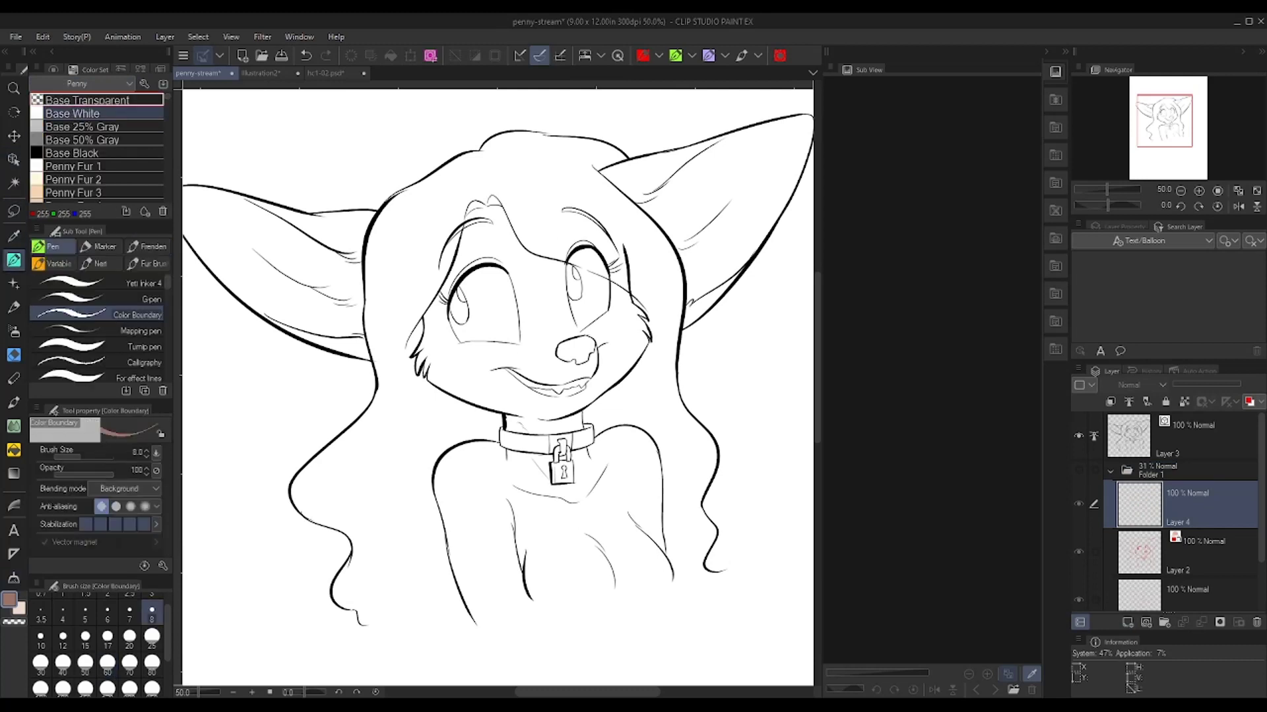
pyautogui.click(99, 166)
pyautogui.scroll(-1, 550, 449)
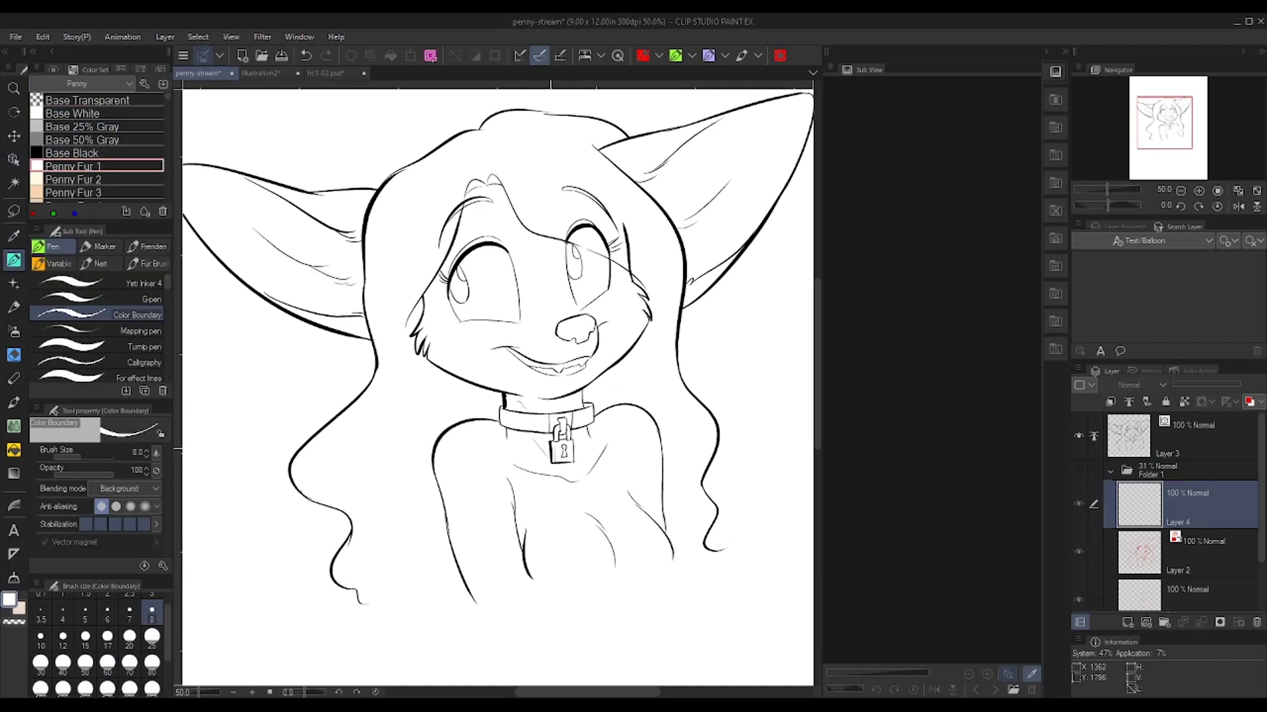
# Hide the Paper layer and move the new colouring layer out of Folder 1, directly beneath the line art
pyautogui.scroll(-1, 1167, 511)
pyautogui.click(1078, 585)
pyautogui.scroll(-2, 598, 542)
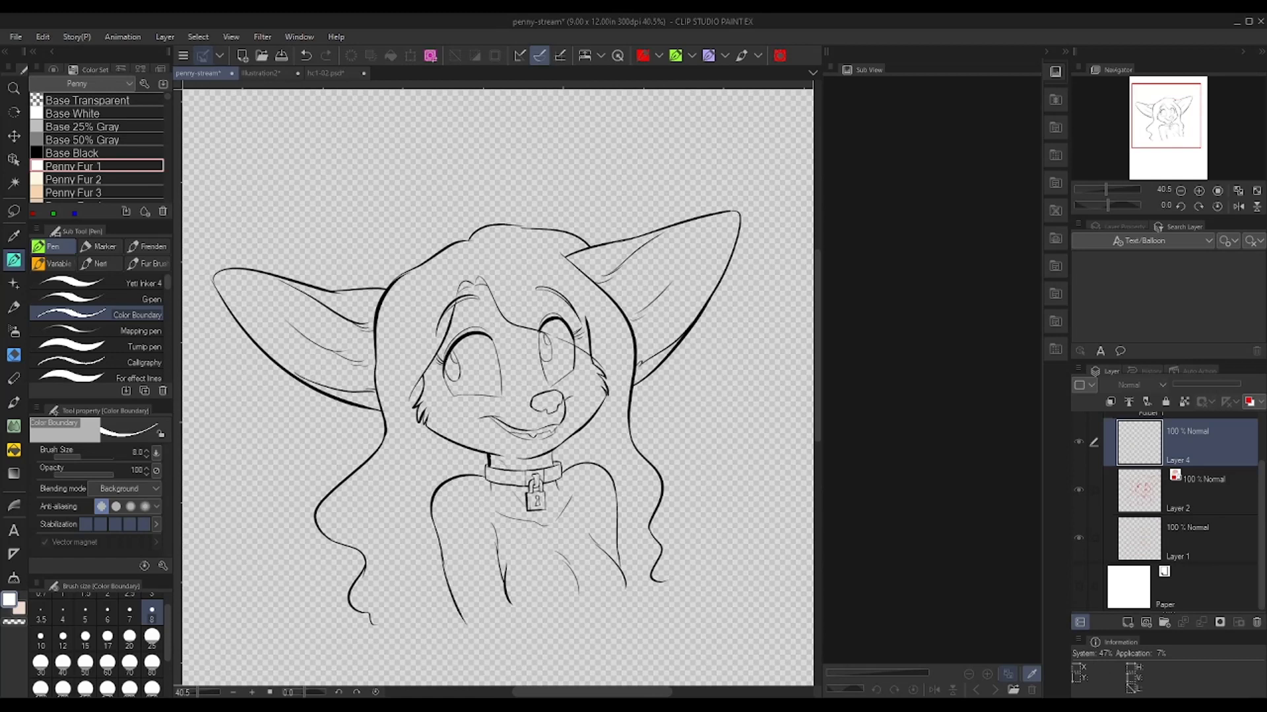
pyautogui.scroll(1, 1168, 512)
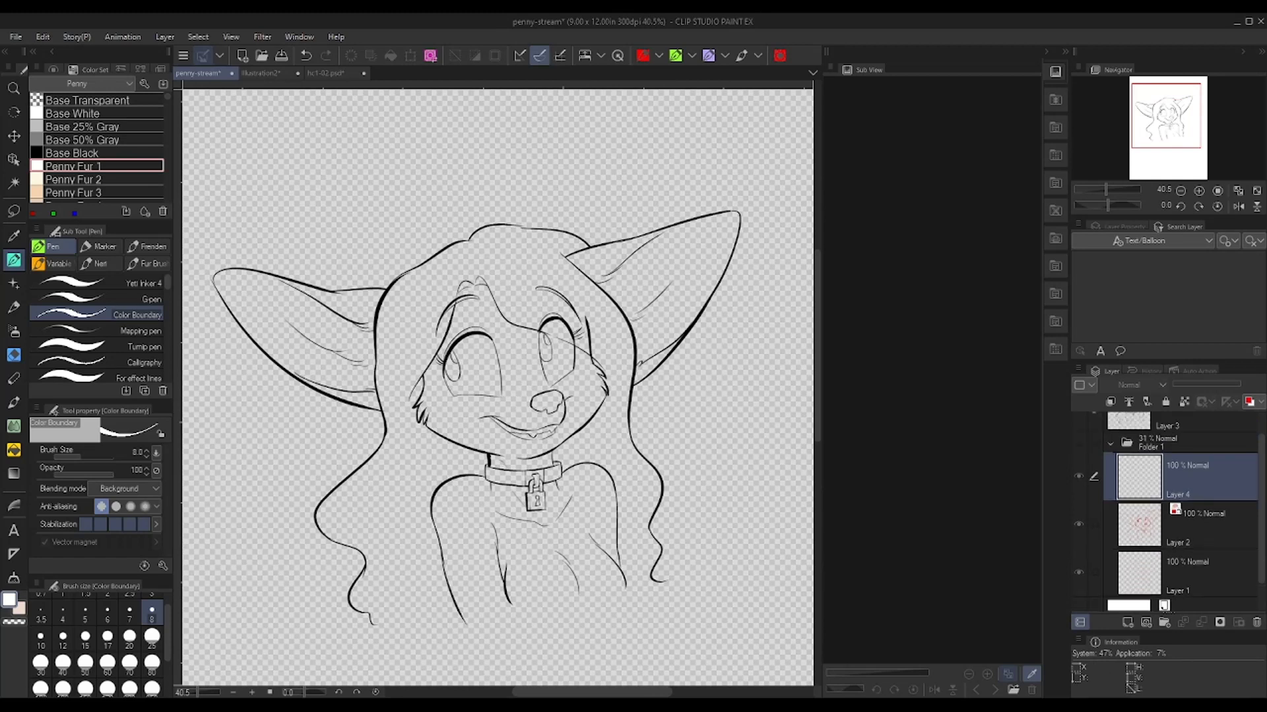
pyautogui.scroll(1, 1168, 511)
pyautogui.moveTo(1177, 504); pyautogui.dragTo(1178, 461)
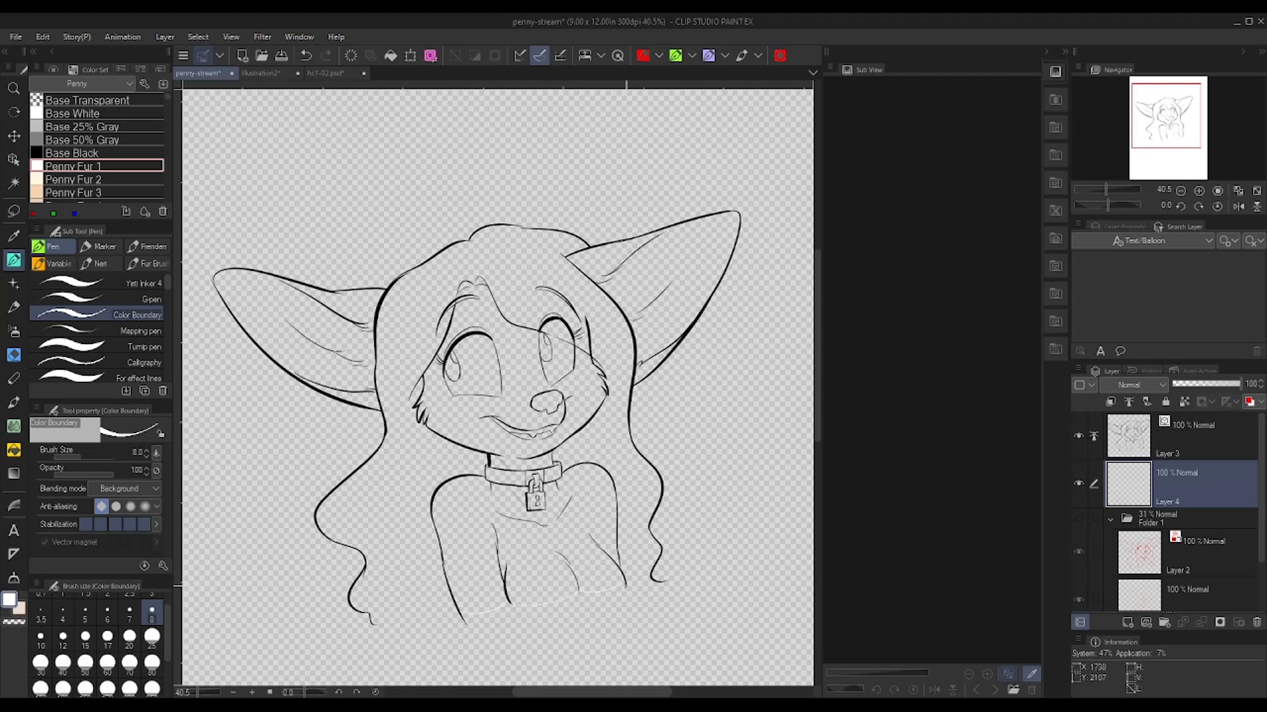
# Fill the character's torso, arms and both ears with Penny Fur 1 using Reference Fill
pyautogui.press('g')
pyautogui.click(483, 541)
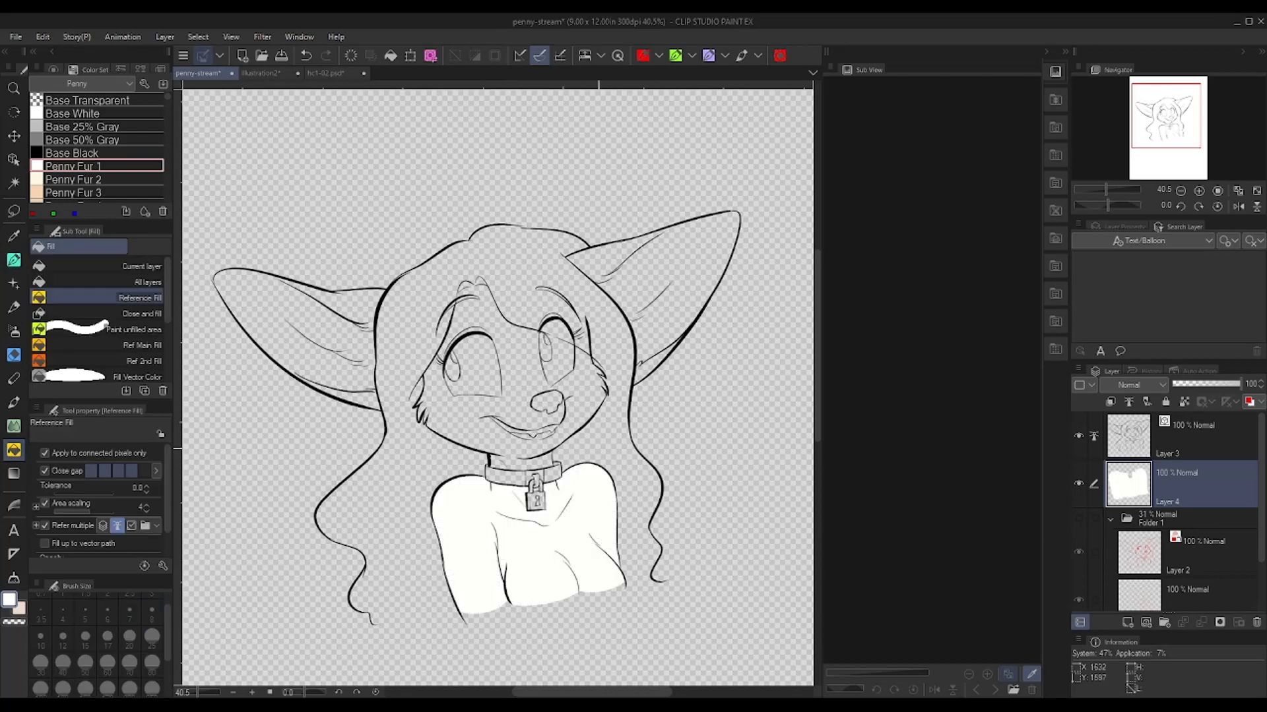
pyautogui.hotkey('ctrl', '+')
pyautogui.hotkey('ctrl', '+')
pyautogui.moveTo(282, 322); pyautogui.dragTo(397, 458)
pyautogui.moveTo(687, 294); pyautogui.dragTo(463, 344)
pyautogui.moveTo(527, 300); pyautogui.dragTo(602, 458)
pyautogui.hotkey('ctrl', '-')
pyautogui.hotkey('ctrl', '-')
pyautogui.moveTo(491, 425); pyautogui.dragTo(504, 406)
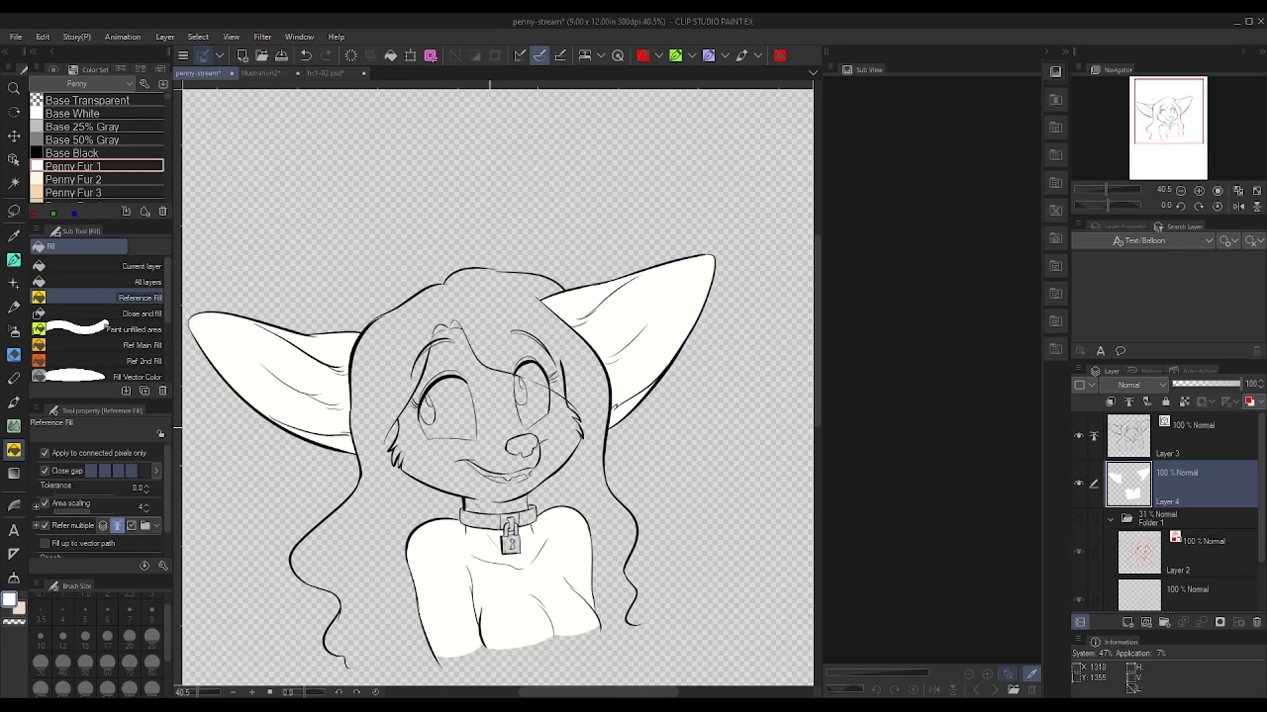
# Fill the face and neck with Penny Fur 1, leaving the eyes, nose, mouth and collar uncoloured
pyautogui.scroll(4, 489, 443)
pyautogui.click(440, 513)
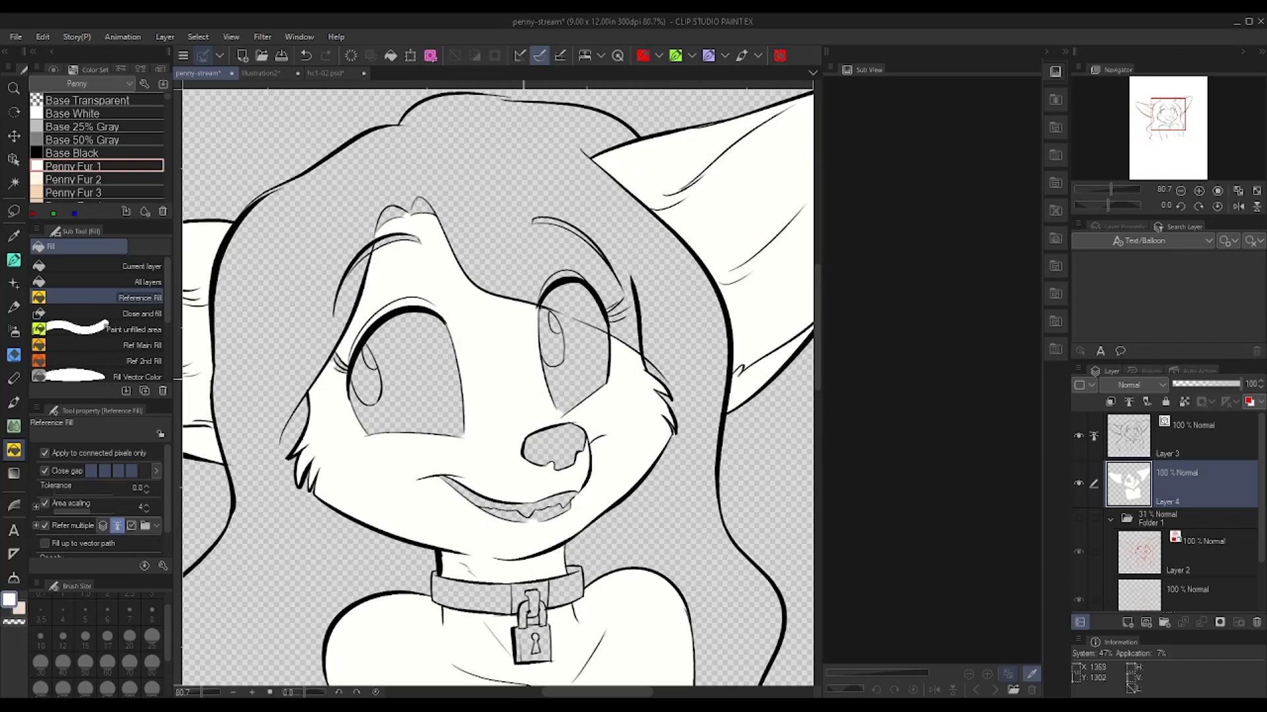
pyautogui.moveTo(479, 337); pyautogui.dragTo(431, 298)
# Fill the nose with the Penny Nose & Claws colour
pyautogui.scroll(-1, 99, 166)
pyautogui.click(92, 193)
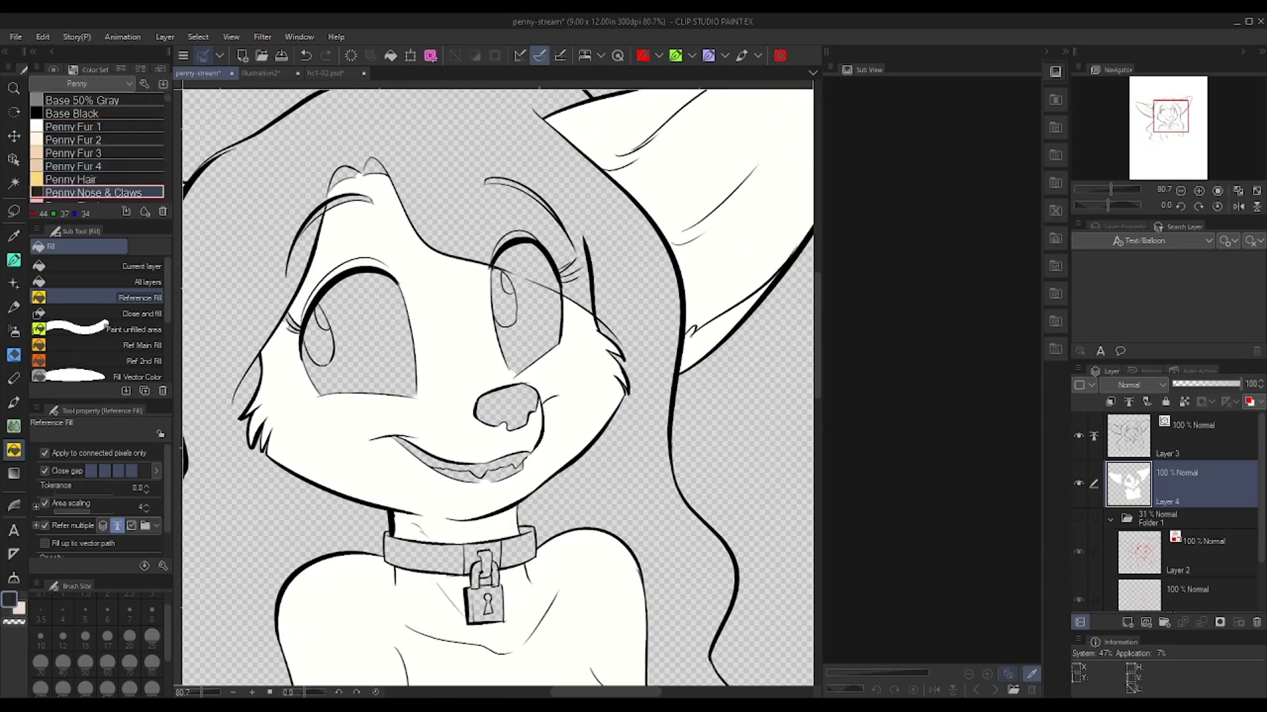
pyautogui.click(504, 406)
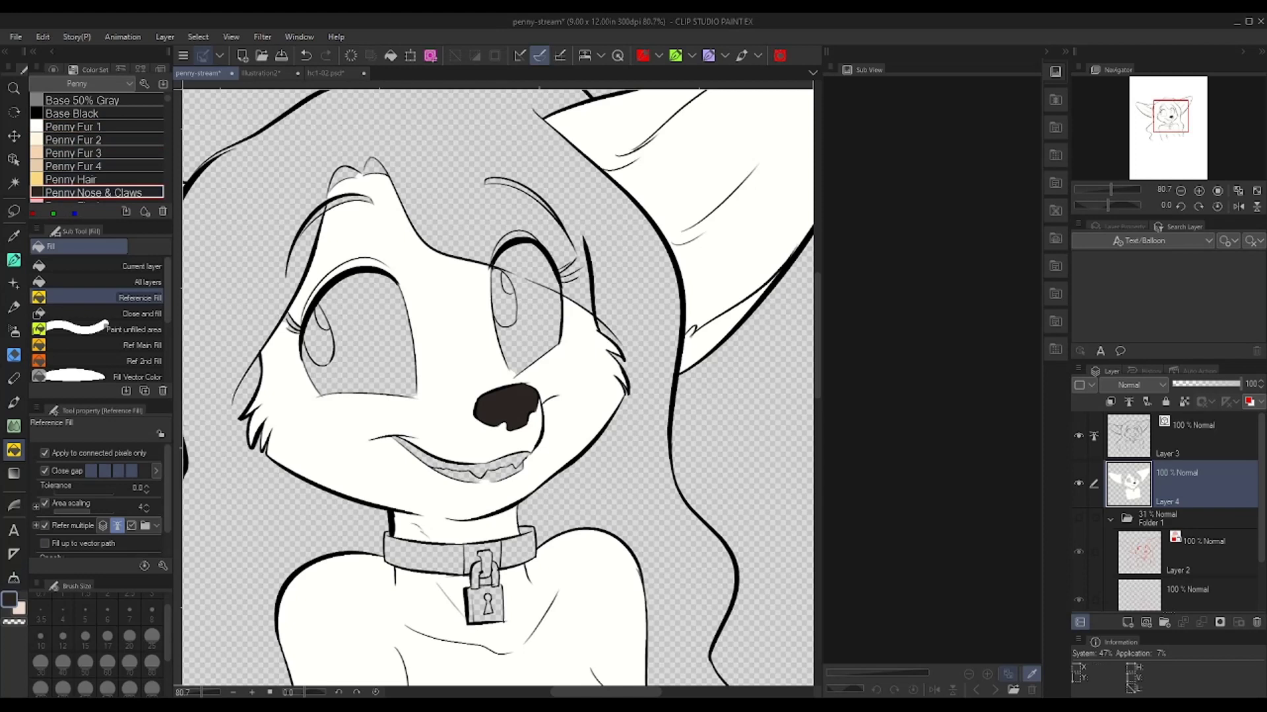
# Fill the whites of both eyes and the teeth areas inside the mouth with white
pyautogui.press('Return')
pyautogui.click(369, 343)
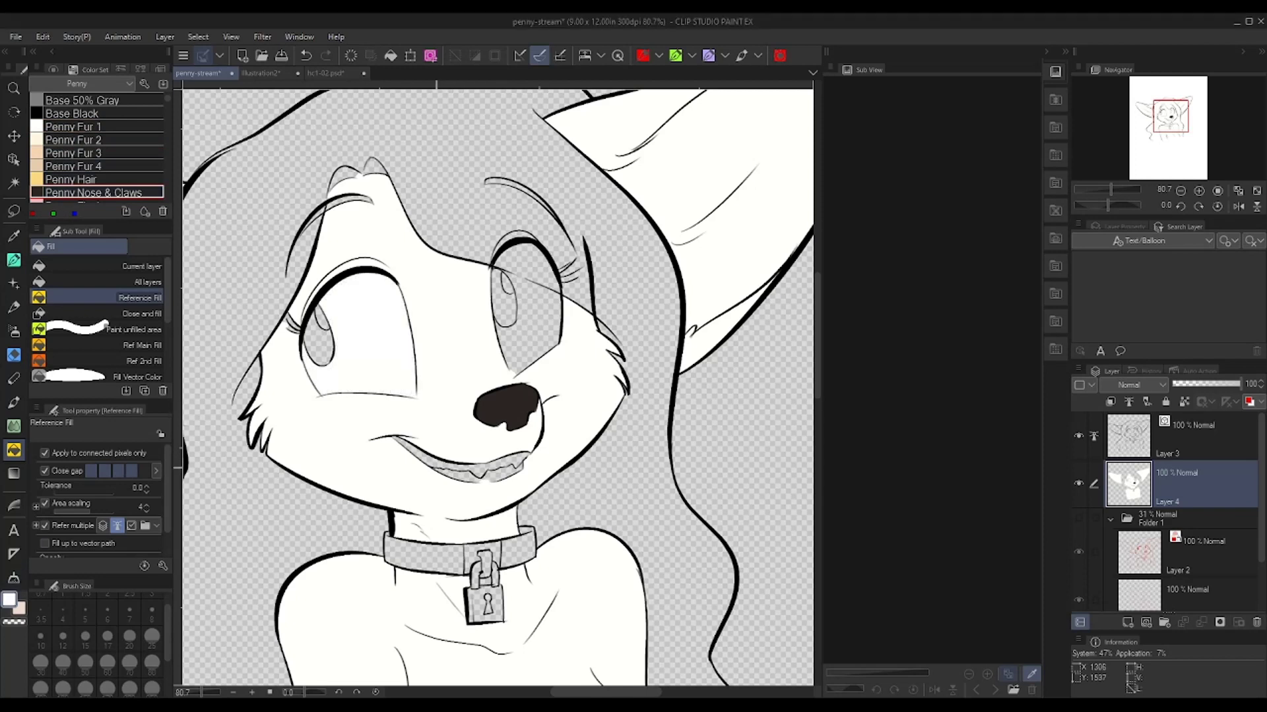
pyautogui.click(442, 469)
pyautogui.click(479, 471)
pyautogui.click(501, 470)
pyautogui.click(516, 462)
pyautogui.click(522, 278)
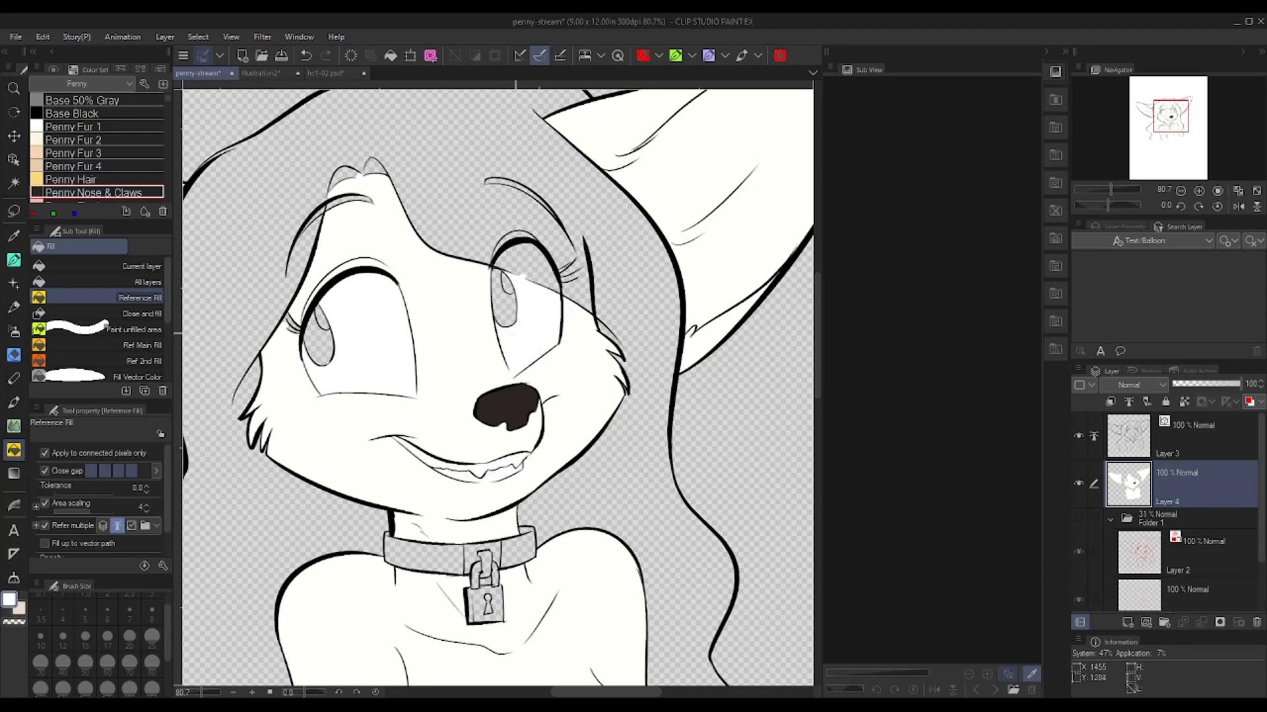
# Close the open lower end of the longer hair lock with a Penny Hair boundary line reaching the arm, using the Color Boundary pen
pyautogui.scroll(-5, 475, 320)
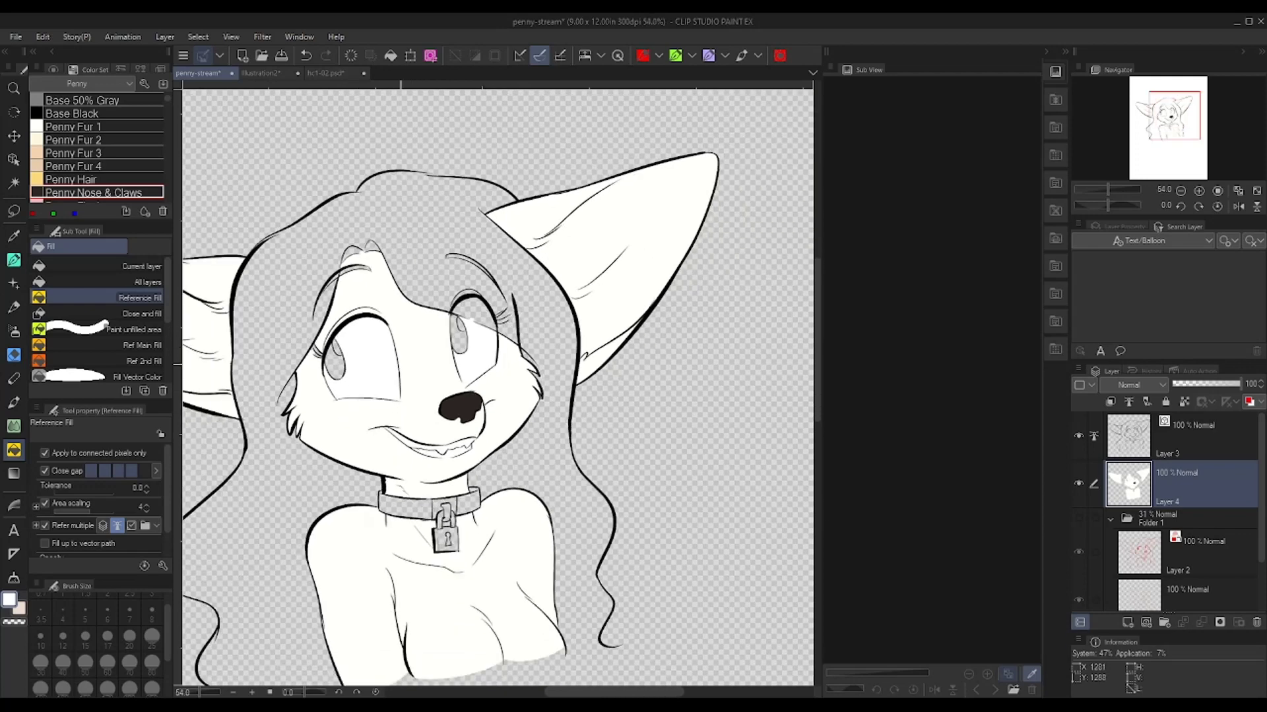
pyautogui.scroll(-3, 99, 153)
pyautogui.click(99, 140)
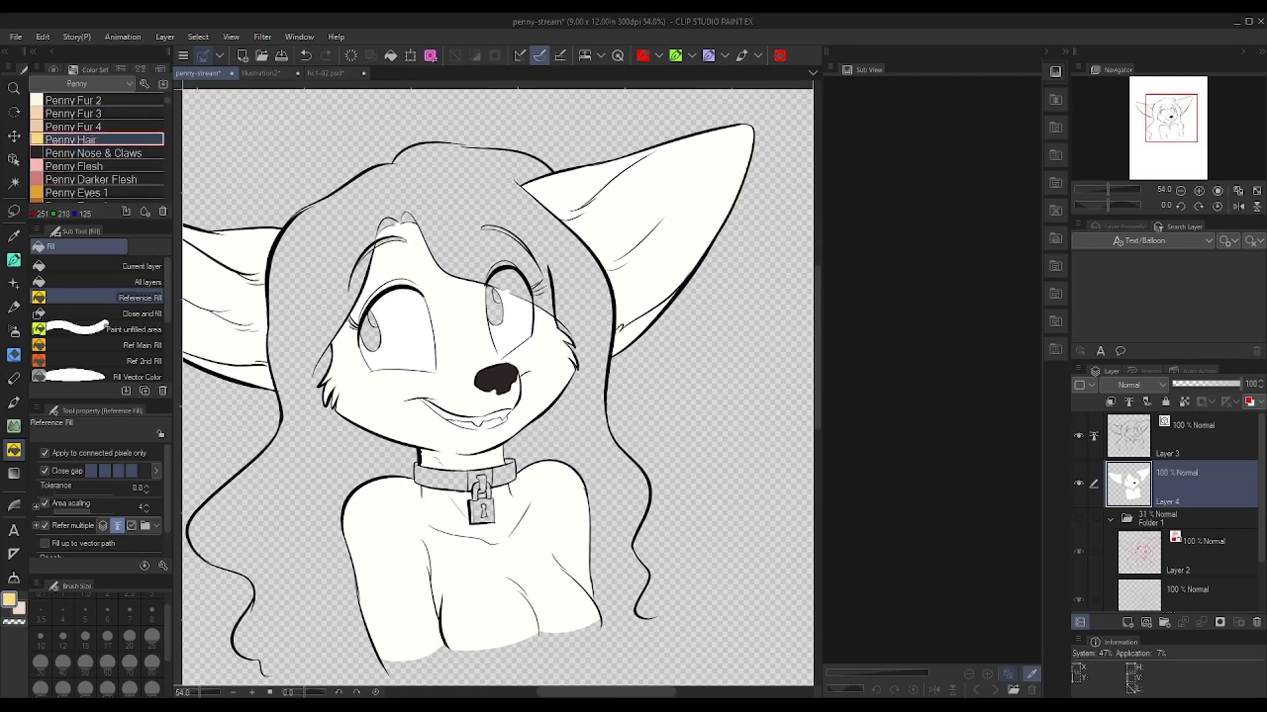
pyautogui.click(14, 260)
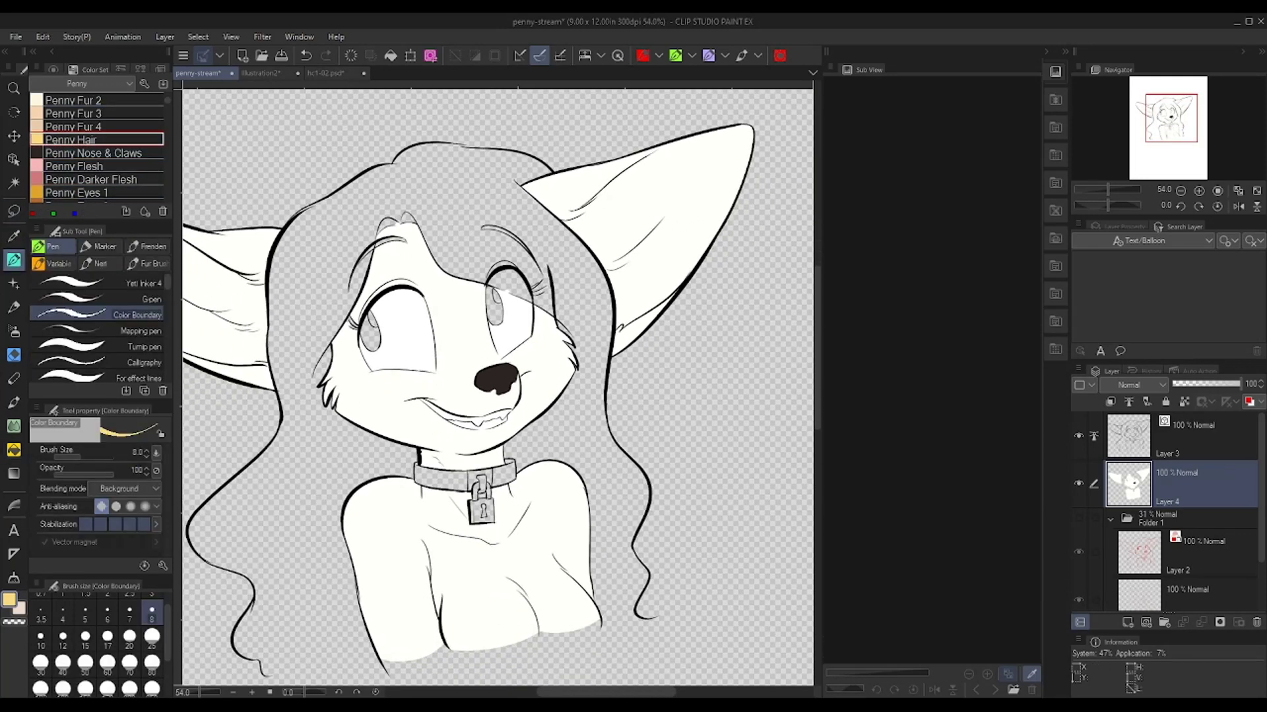
pyautogui.moveTo(370, 528); pyautogui.dragTo(428, 384)
pyautogui.scroll(4, 386, 587)
pyautogui.moveTo(262, 506)
pyautogui.mouseDown()
pyautogui.moveTo(409, 501)
pyautogui.moveTo(466, 473)
pyautogui.mouseUp()
pyautogui.moveTo(699, 369); pyautogui.dragTo(307, 499)
# Draw a Penny Hair boundary line from the chest edge to the other lock's tip and paint over the stray white mark there
pyautogui.scroll(5, 504, 528)
pyautogui.scroll(1, 494, 523)
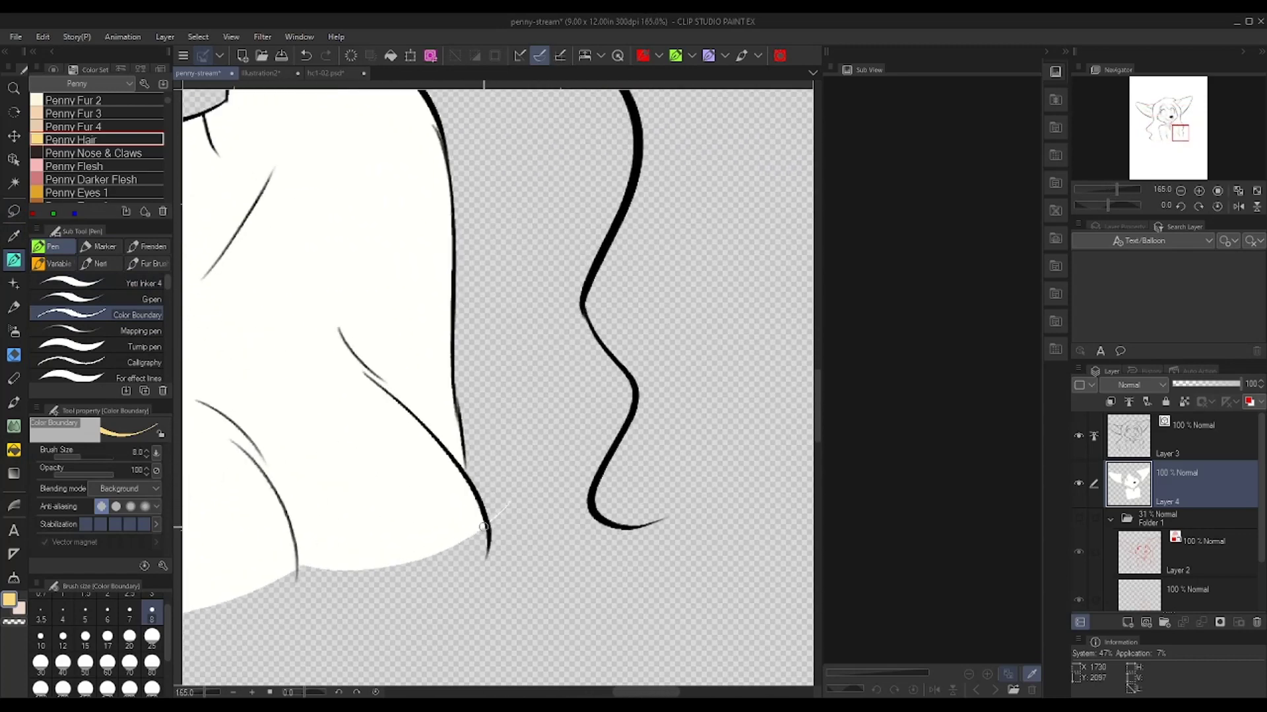
pyautogui.moveTo(491, 528); pyautogui.dragTo(593, 520)
pyautogui.moveTo(490, 520)
pyautogui.mouseDown()
pyautogui.moveTo(511, 501)
pyautogui.moveTo(489, 519)
pyautogui.mouseUp()
pyautogui.hotkey('ctrl', 'z')
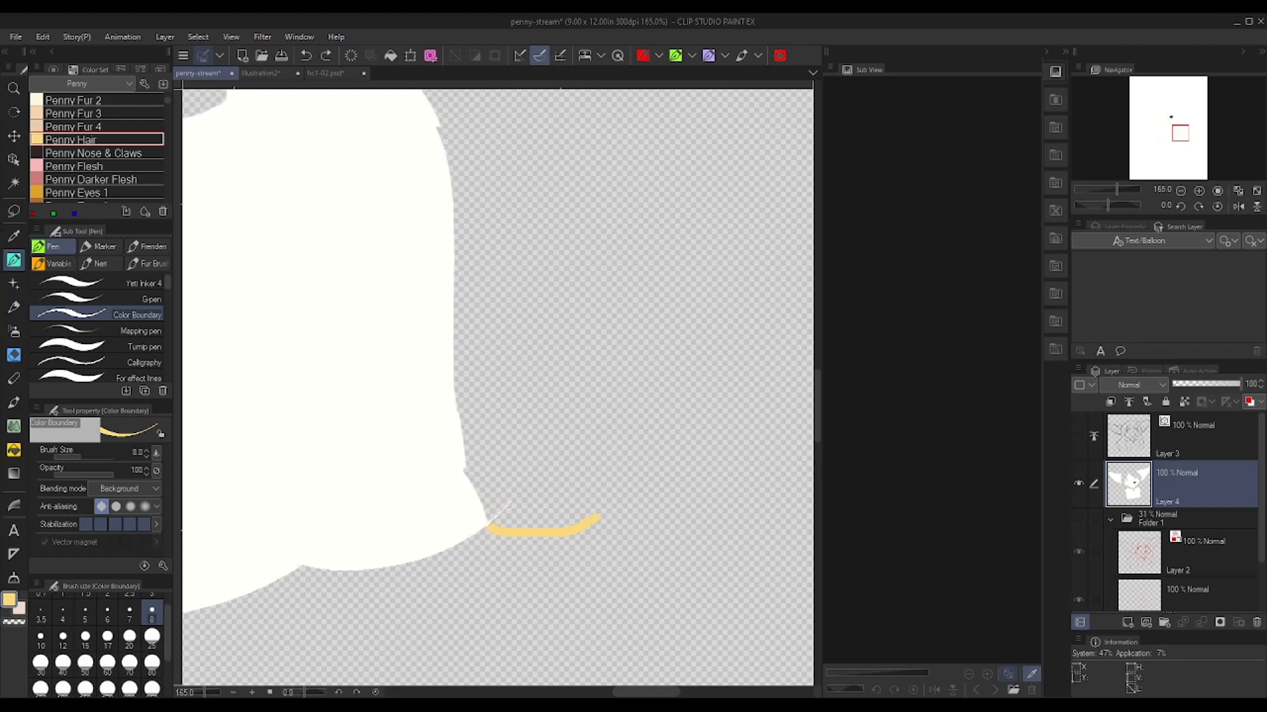
pyautogui.scroll(3, 536, 506)
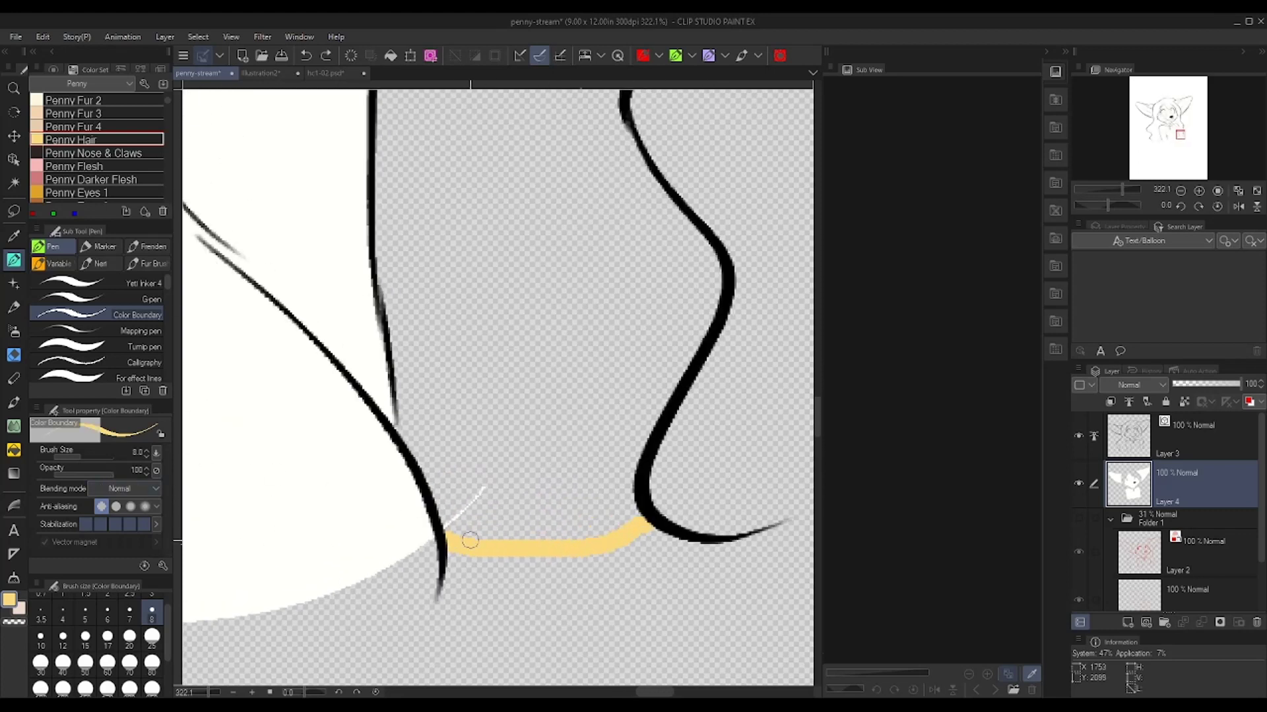
pyautogui.moveTo(449, 532); pyautogui.dragTo(491, 482)
# Fill the main hair areas around the head and behind the shoulders with Penny Hair using Reference Fill
pyautogui.scroll(-1, 369, 512)
pyautogui.press('g')
pyautogui.scroll(-1, 277, 506)
pyautogui.scroll(-3, 370, 511)
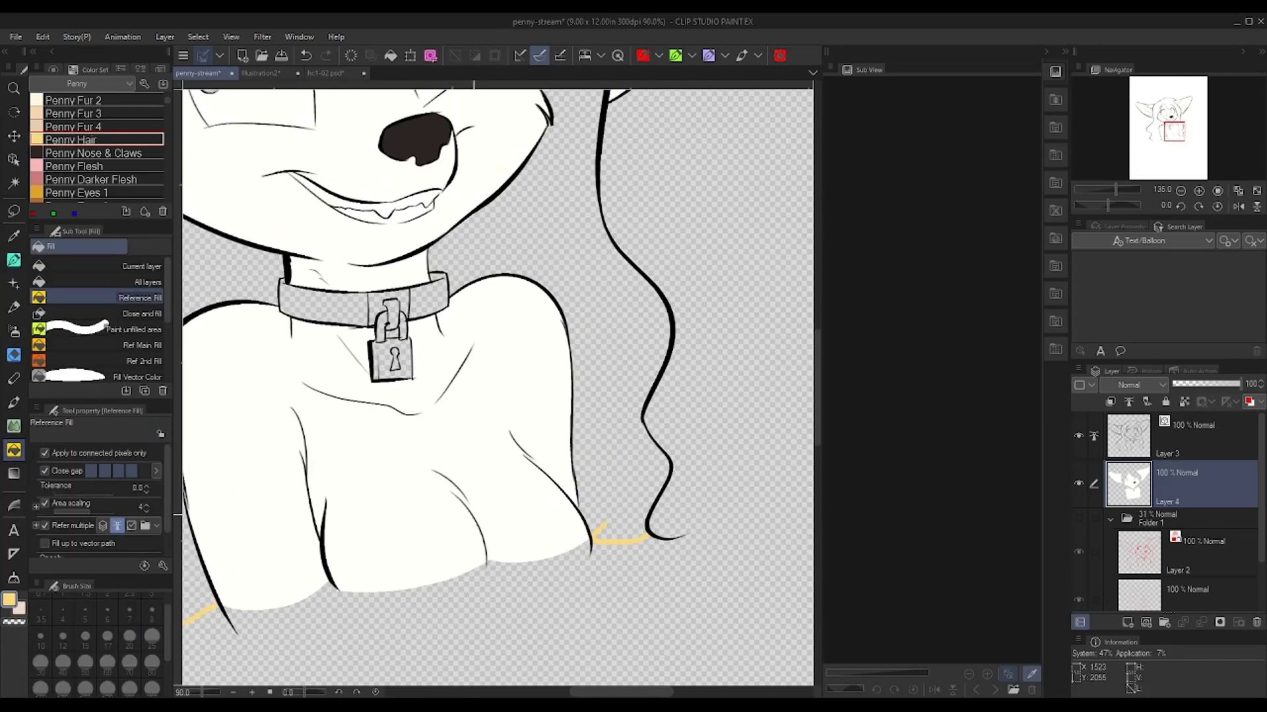
pyautogui.click(324, 533)
pyautogui.scroll(-3, 324, 533)
pyautogui.moveTo(399, 160); pyautogui.dragTo(404, 270)
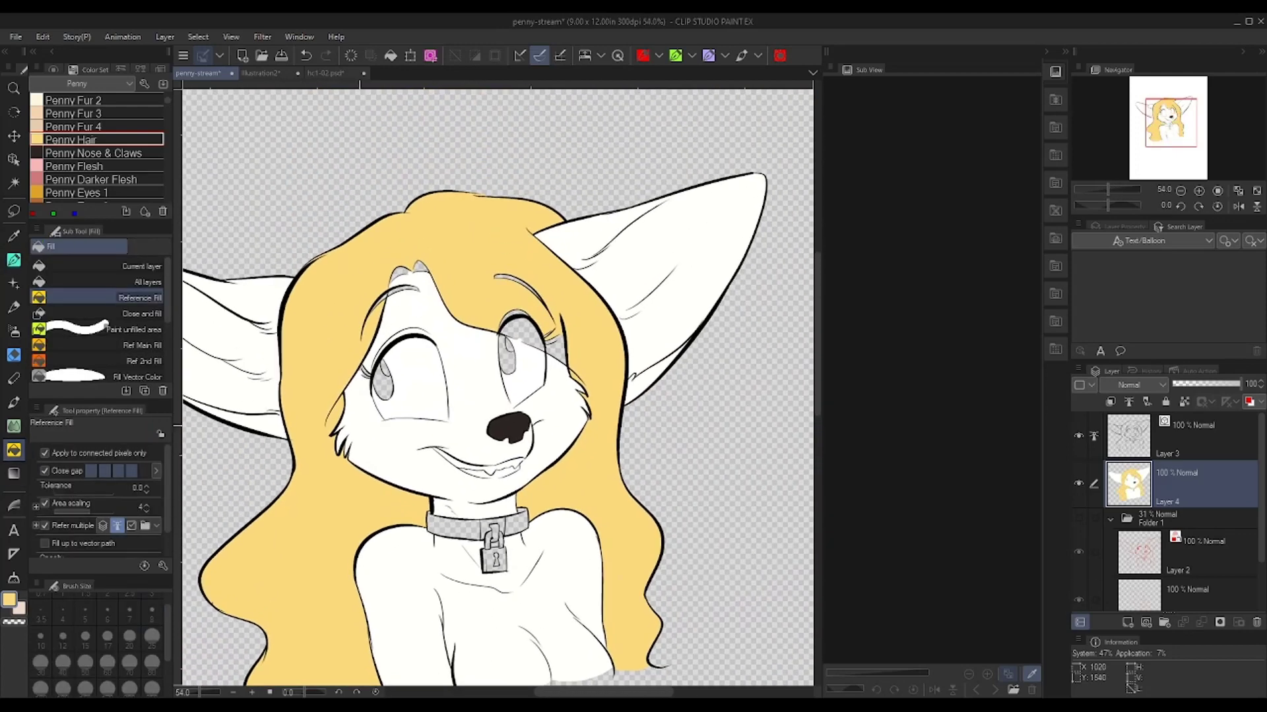
# Fill the insides of both eyebrows with Penny Hair
pyautogui.scroll(4, 516, 280)
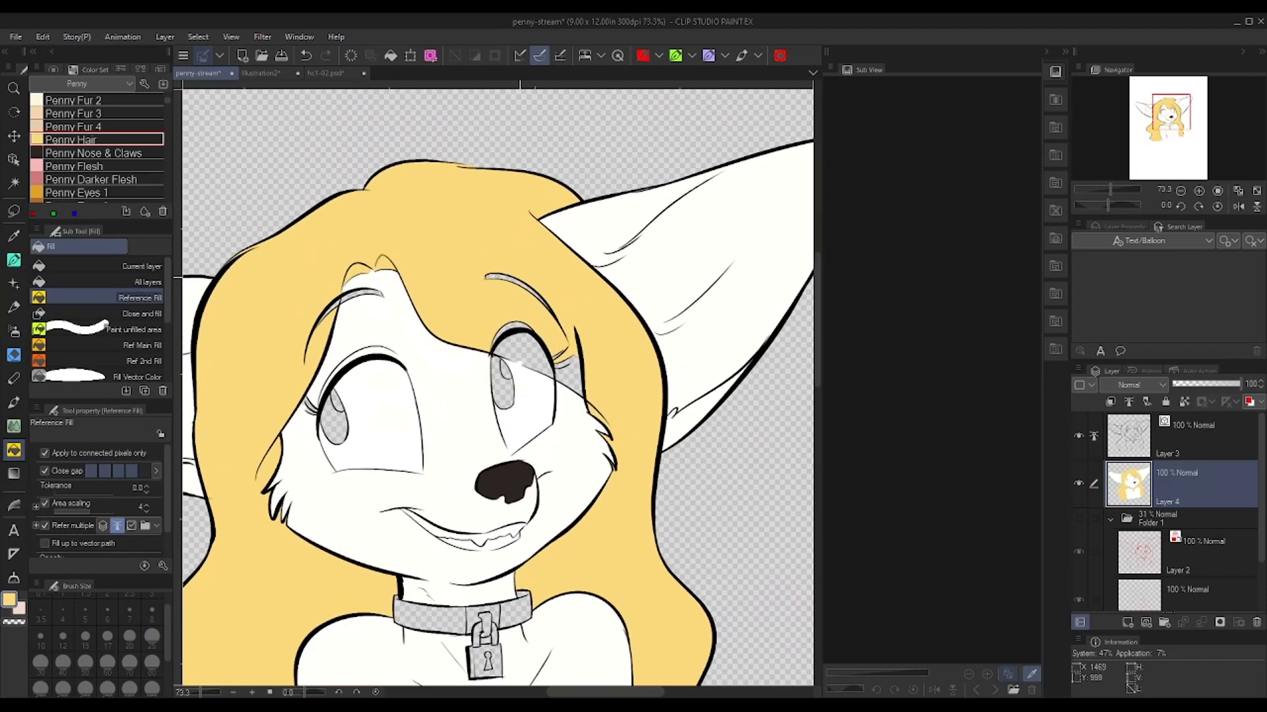
pyautogui.click(497, 282)
pyautogui.moveTo(217, 310); pyautogui.dragTo(430, 320)
pyautogui.click(396, 324)
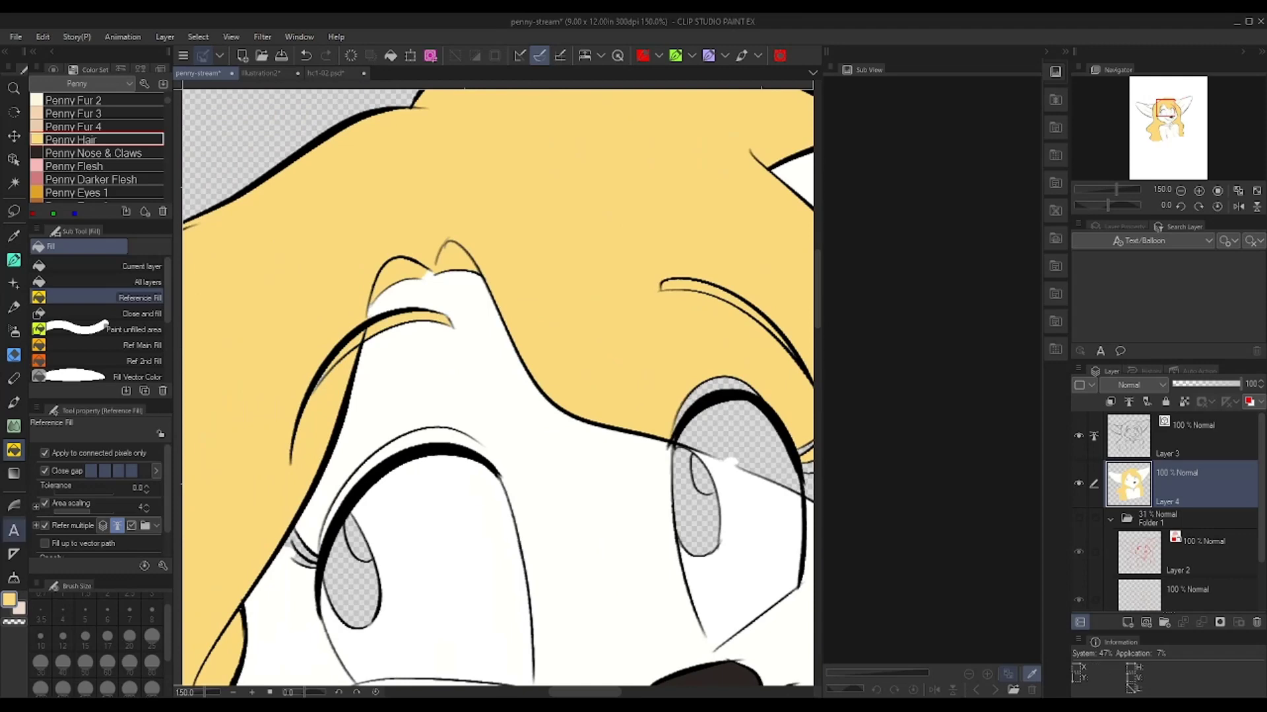
# Brush over the hairline and eyebrows with Fill leftover to colour the small transparent gaps with Penny Hair
pyautogui.click(14, 578)
pyautogui.moveTo(267, 425); pyautogui.dragTo(336, 353)
pyautogui.moveTo(611, 301); pyautogui.dragTo(331, 375)
pyautogui.moveTo(434, 390); pyautogui.dragTo(523, 456)
pyautogui.moveTo(241, 444)
pyautogui.mouseDown()
pyautogui.moveTo(298, 407)
pyautogui.moveTo(448, 376)
pyautogui.mouseUp()
pyautogui.moveTo(223, 415)
pyautogui.mouseDown()
pyautogui.moveTo(221, 390)
pyautogui.moveTo(246, 371)
pyautogui.moveTo(249, 394)
pyautogui.moveTo(303, 417)
pyautogui.mouseUp()
# Cover the white notch between the two tufts at the forehead hairline with Penny Hair using Lasso fill
pyautogui.scroll(1, 249, 394)
pyautogui.scroll(3, 250, 394)
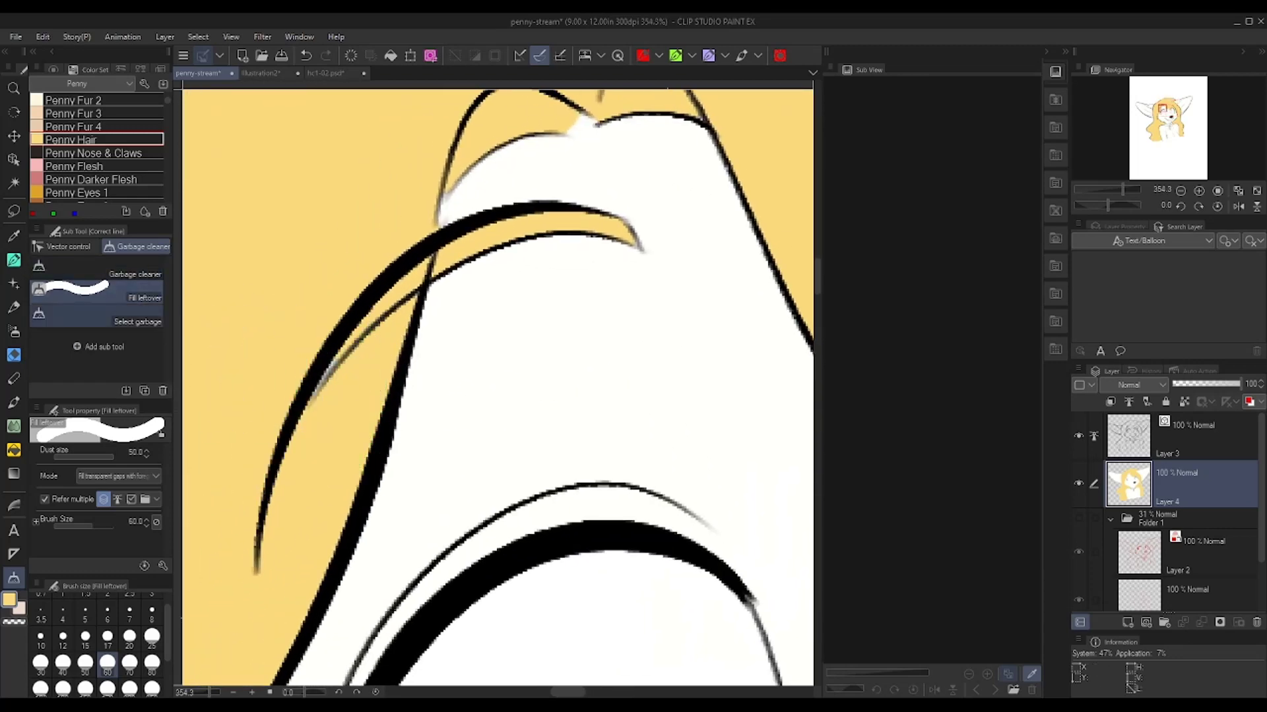
pyautogui.press('p')
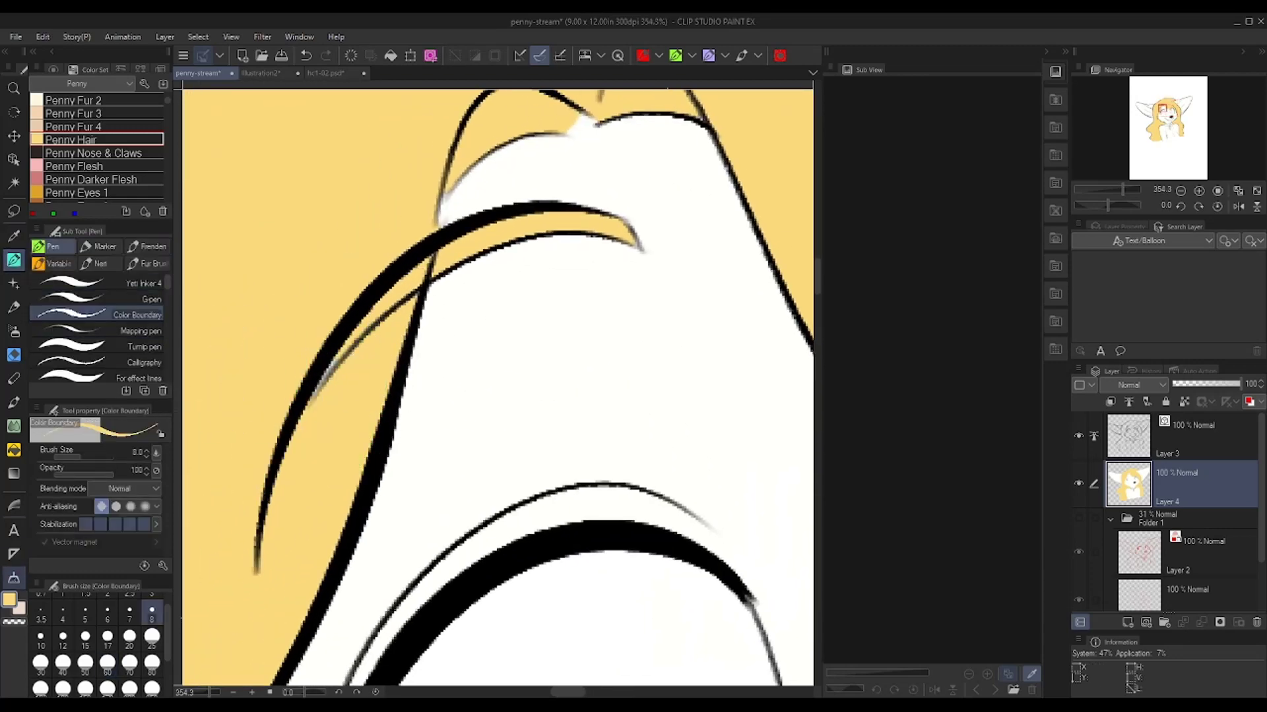
pyautogui.click(13, 554)
pyautogui.click(56, 246)
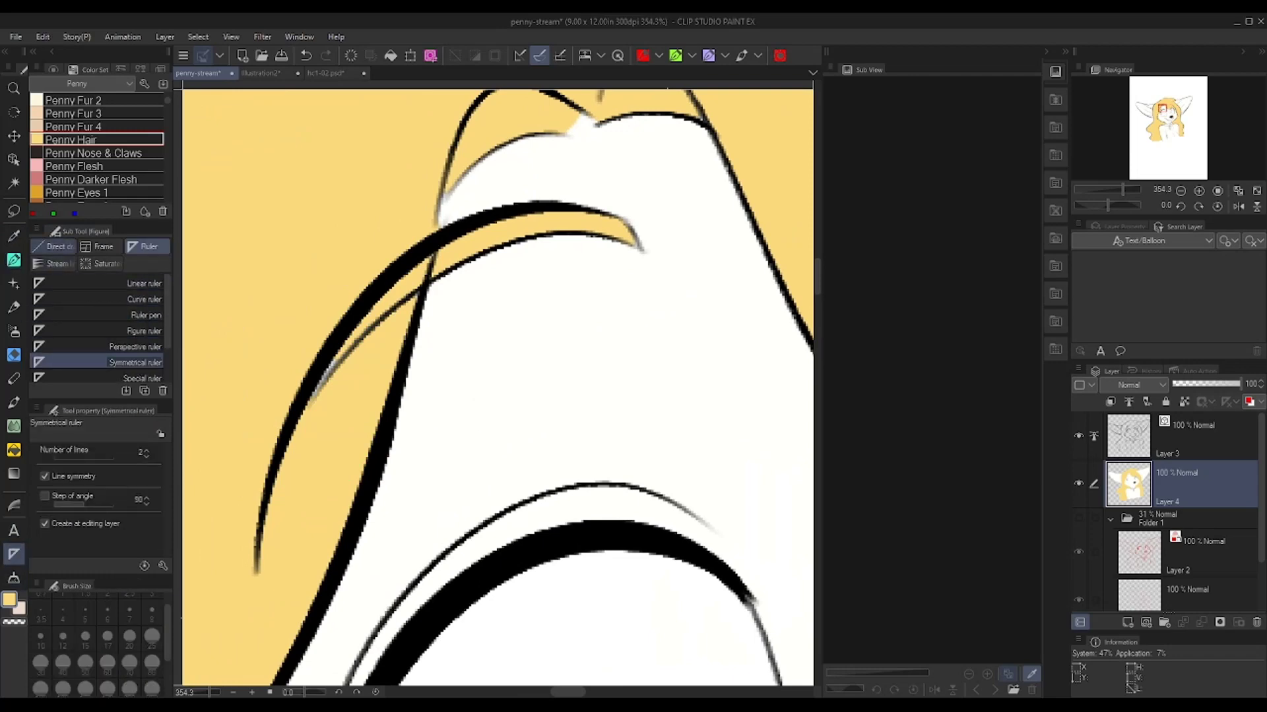
pyautogui.click(99, 347)
pyautogui.moveTo(263, 445)
pyautogui.mouseDown()
pyautogui.moveTo(285, 346)
pyautogui.moveTo(317, 417)
pyautogui.moveTo(254, 412)
pyautogui.mouseUp()
pyautogui.moveTo(528, 283)
pyautogui.mouseDown()
pyautogui.moveTo(283, 343)
pyautogui.moveTo(448, 390)
pyautogui.moveTo(349, 406)
pyautogui.moveTo(394, 404)
pyautogui.moveTo(383, 383)
pyautogui.mouseUp()
pyautogui.scroll(4, 356, 349)
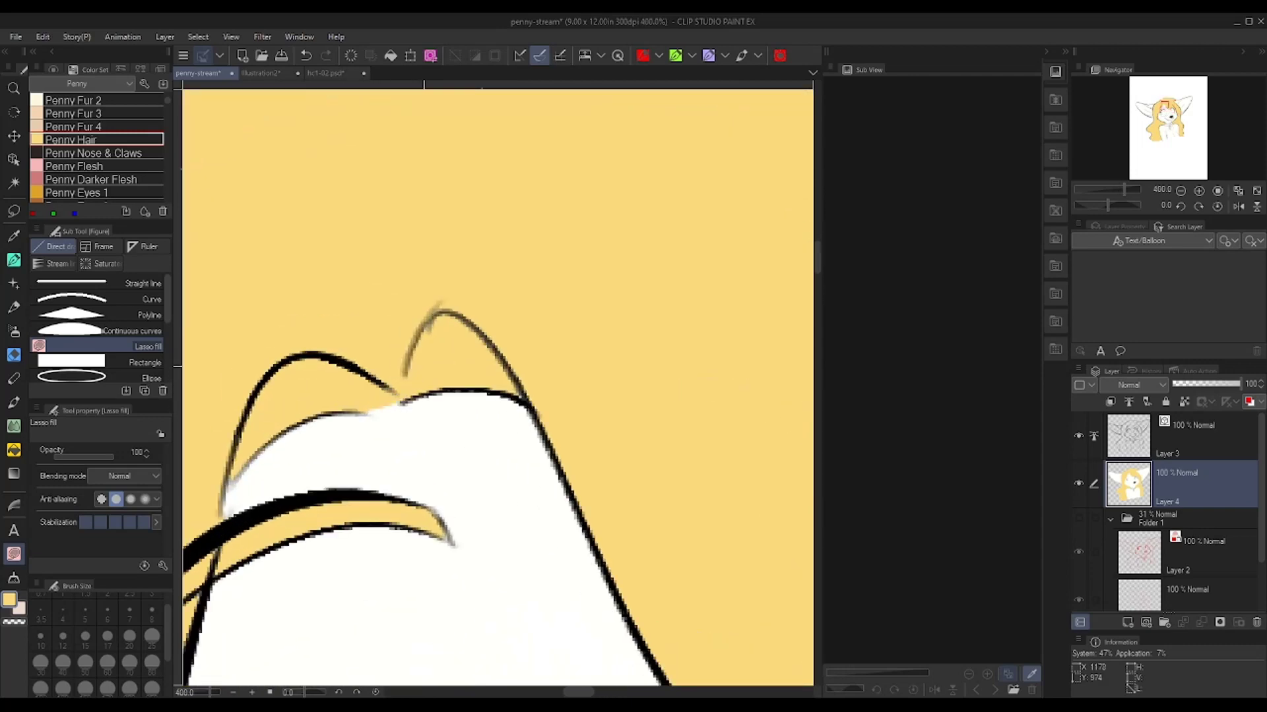
# Fill the transparent areas around the upper lid and lashes of the eye beneath the fringe with Penny Hair using Reference Fill
pyautogui.scroll(-5, 389, 389)
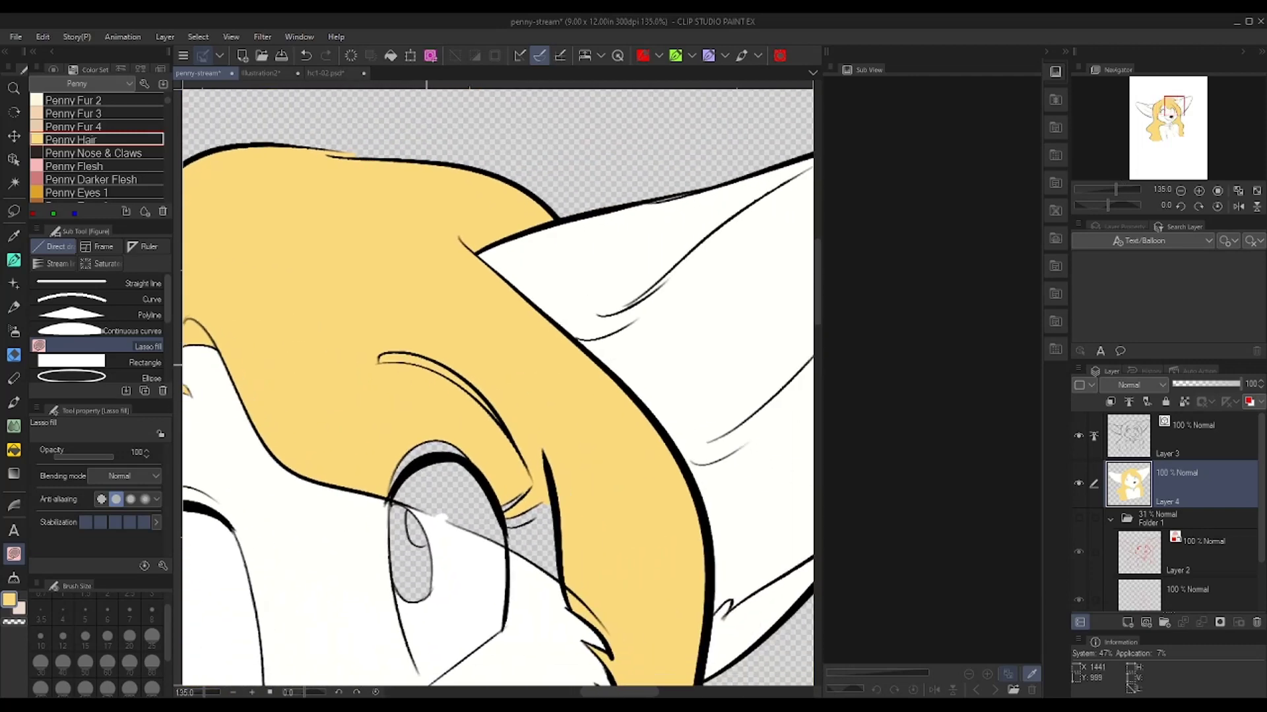
pyautogui.moveTo(490, 376); pyautogui.dragTo(383, 322)
pyautogui.press('g')
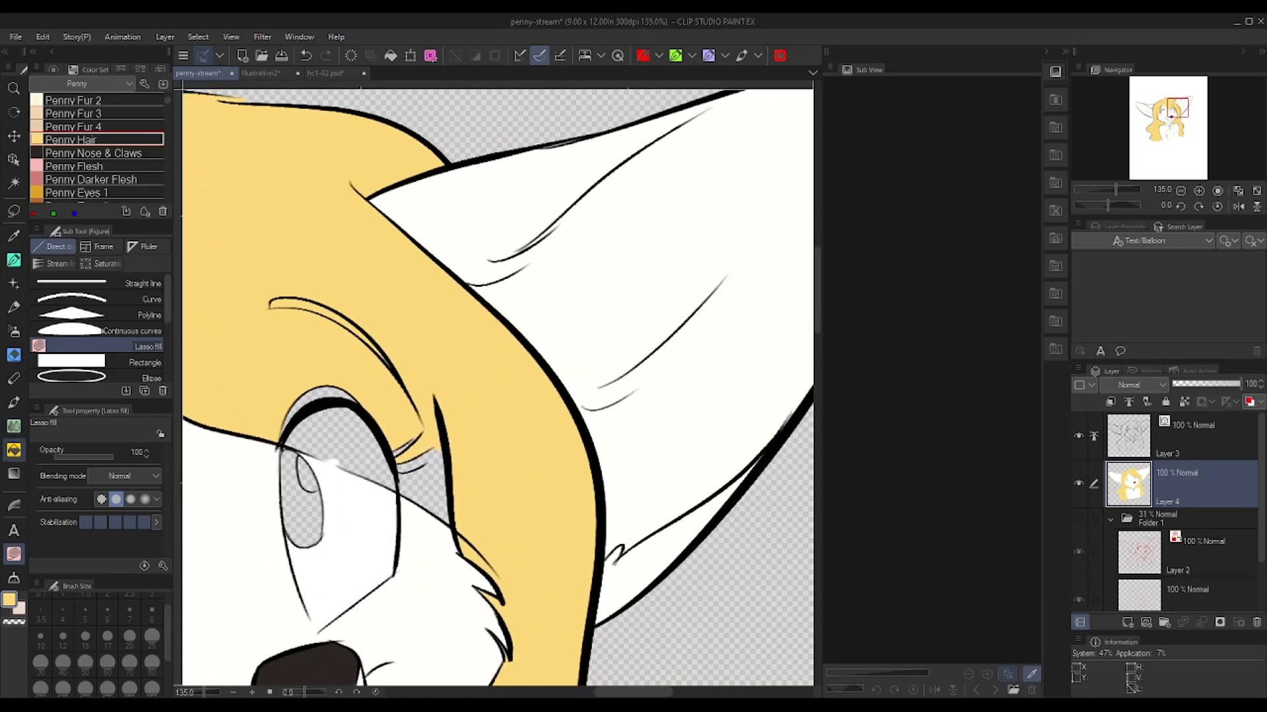
pyautogui.click(414, 476)
pyautogui.click(356, 429)
pyautogui.click(330, 392)
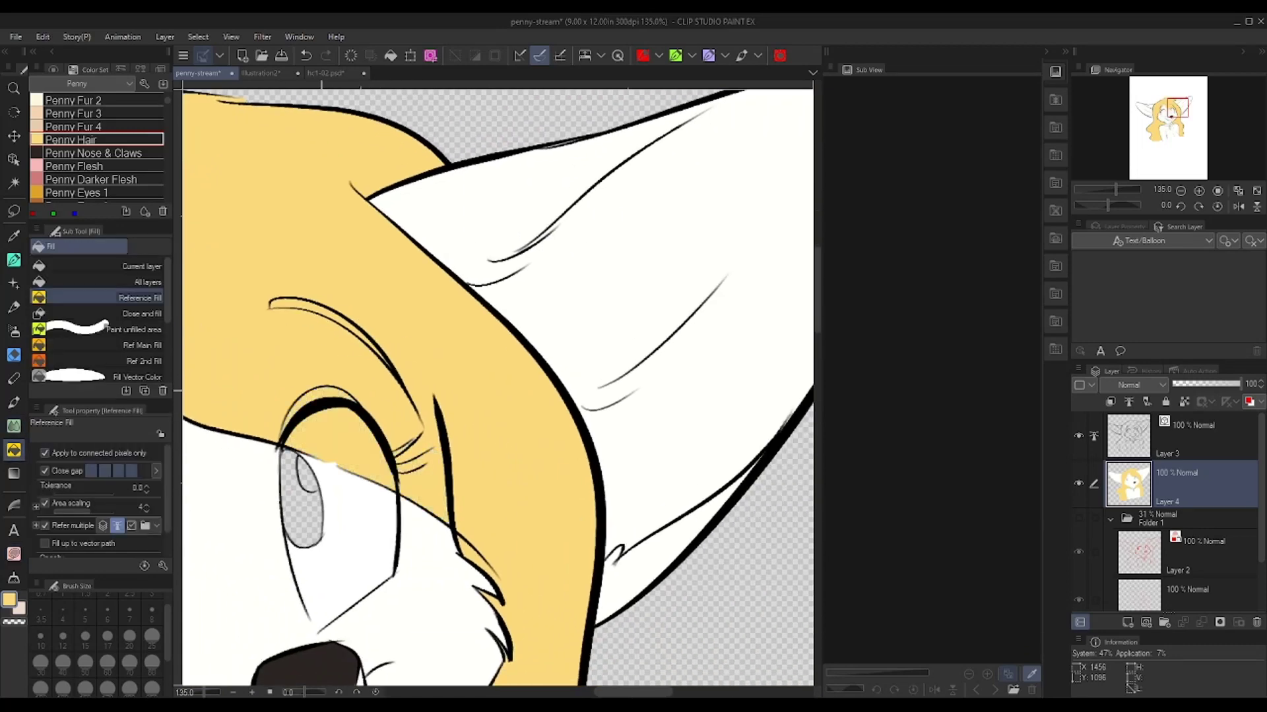
# Fill the collar, its buckle loop and the padlock's shackle and body with Collar 2 using Reference Fill
pyautogui.scroll(-2, 337, 388)
pyautogui.scroll(-5, 494, 389)
pyautogui.scroll(-1, 99, 180)
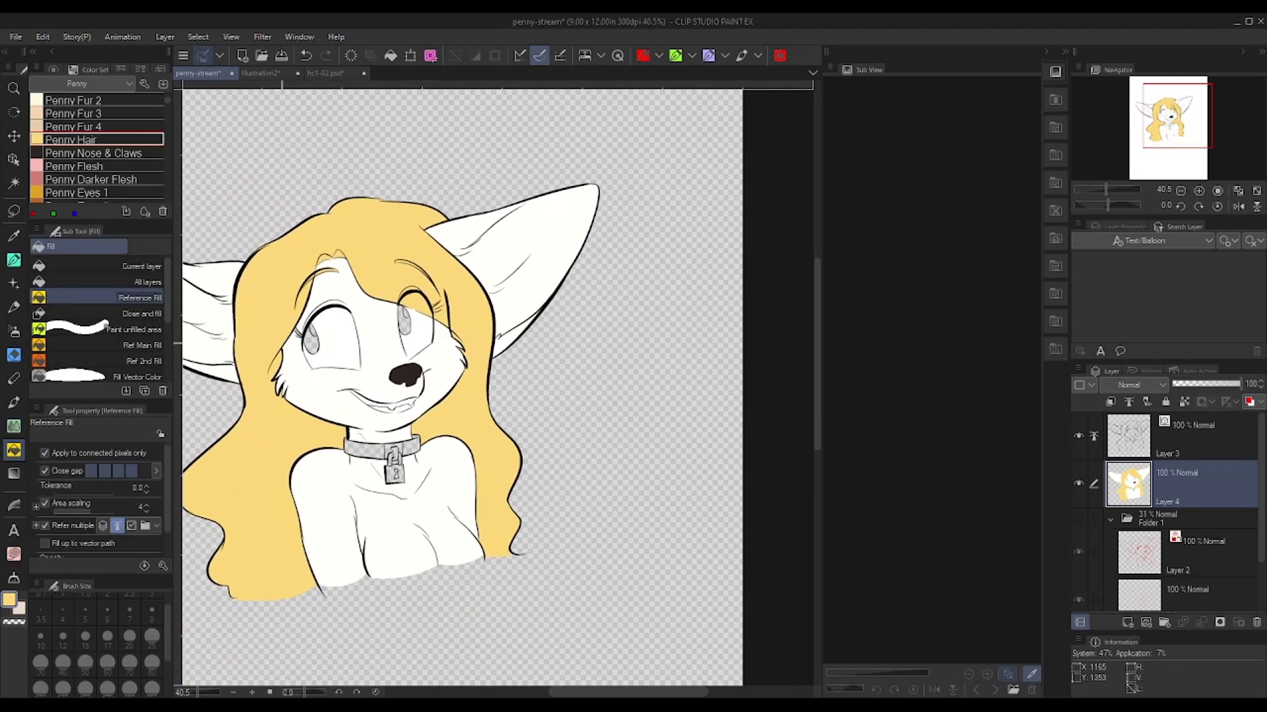
pyautogui.scroll(-6, 99, 171)
pyautogui.click(99, 153)
pyautogui.scroll(4, 358, 455)
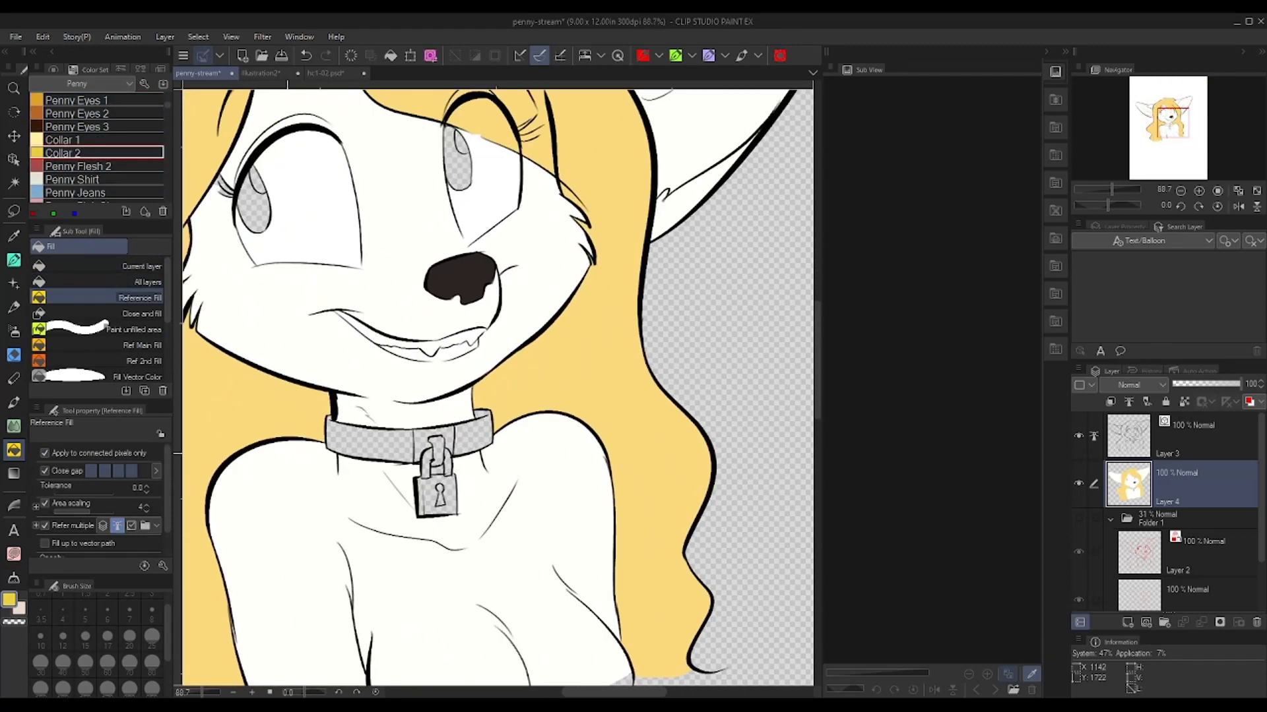
pyautogui.scroll(4, 433, 416)
pyautogui.moveTo(356, 452); pyautogui.dragTo(505, 435)
pyautogui.click(417, 503)
pyautogui.click(463, 496)
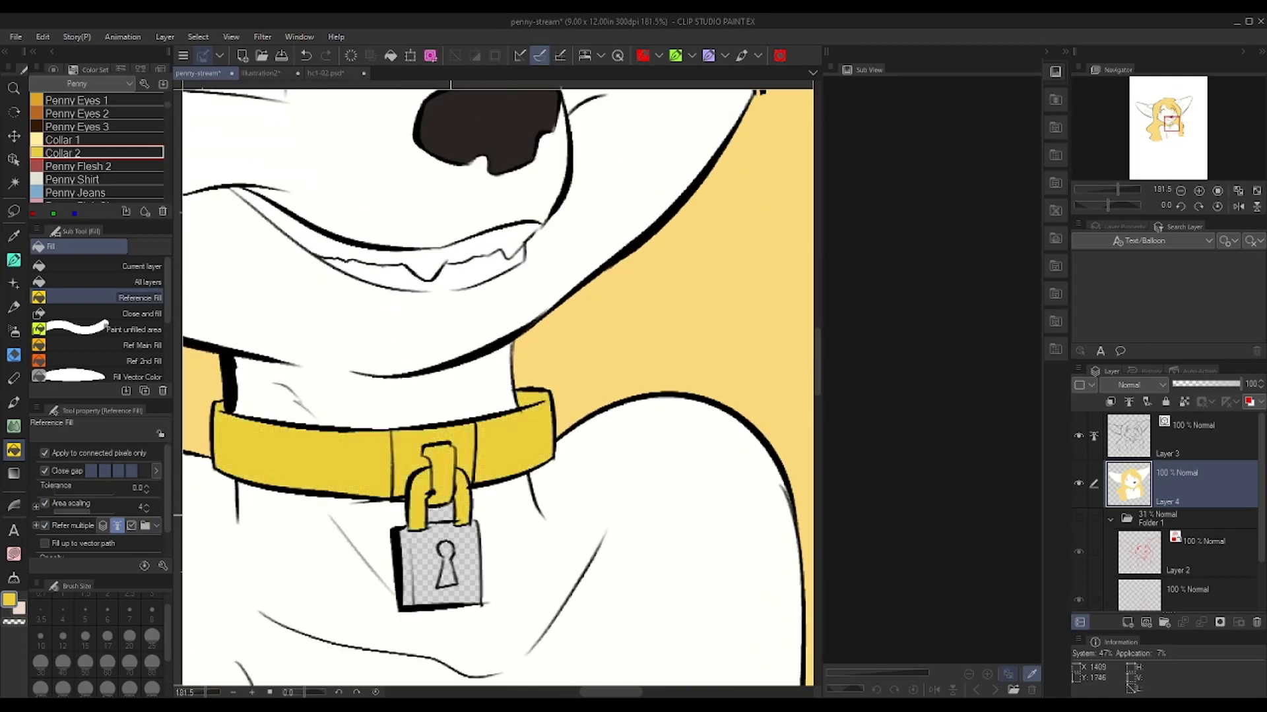
pyautogui.click(412, 551)
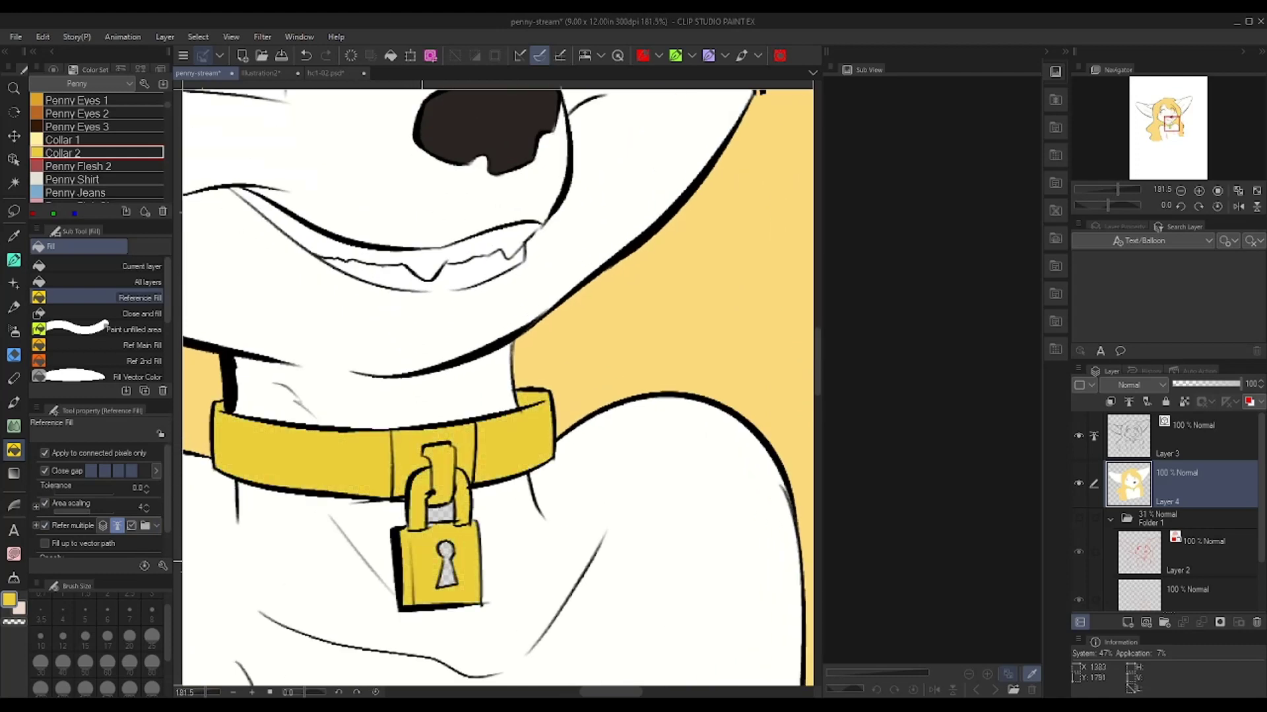
# Fill the opening inside the padlock's shackle with the pale fur colour and paint over the keyhole in Collar 2 with the Color Boundary pen
pyautogui.press('x')
pyautogui.click(440, 513)
pyautogui.keyDown('alt'); pyautogui.click(432, 546); pyautogui.keyUp('alt')
pyautogui.scroll(4, 425, 535)
pyautogui.moveTo(424, 536); pyautogui.dragTo(473, 443)
pyautogui.press('p')
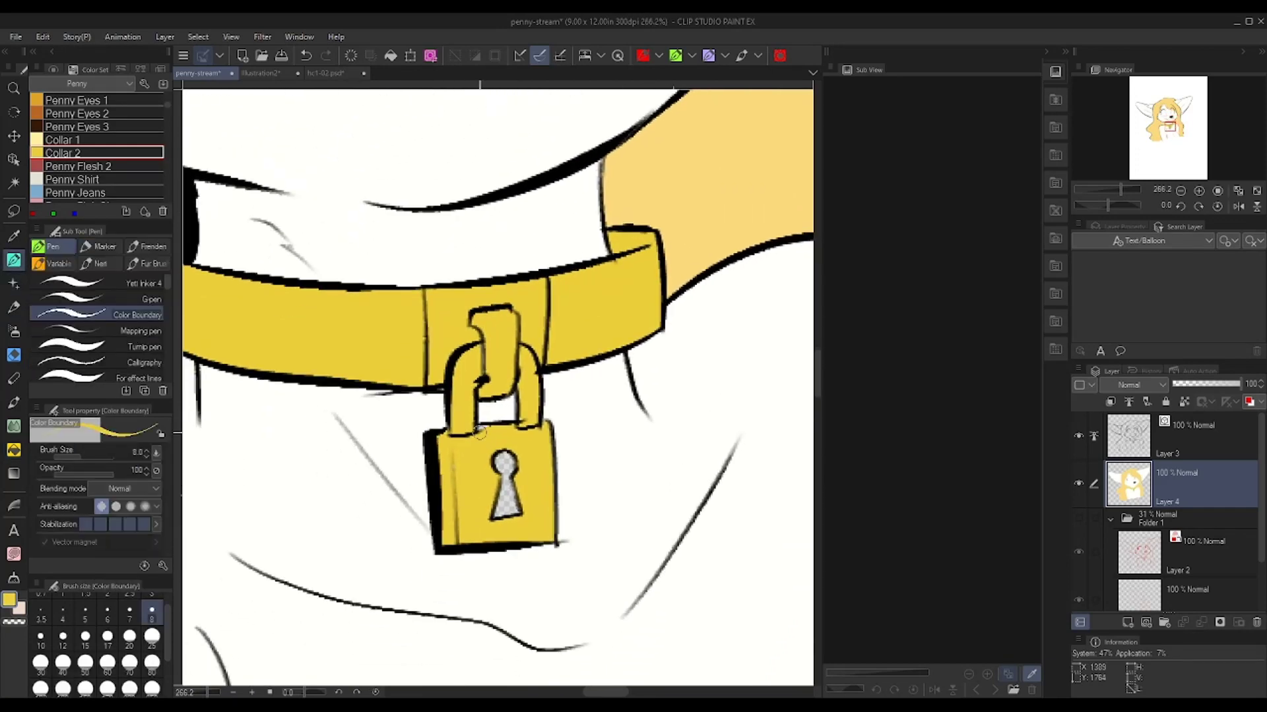
pyautogui.moveTo(506, 460); pyautogui.dragTo(497, 511)
pyautogui.moveTo(498, 454); pyautogui.dragTo(496, 476)
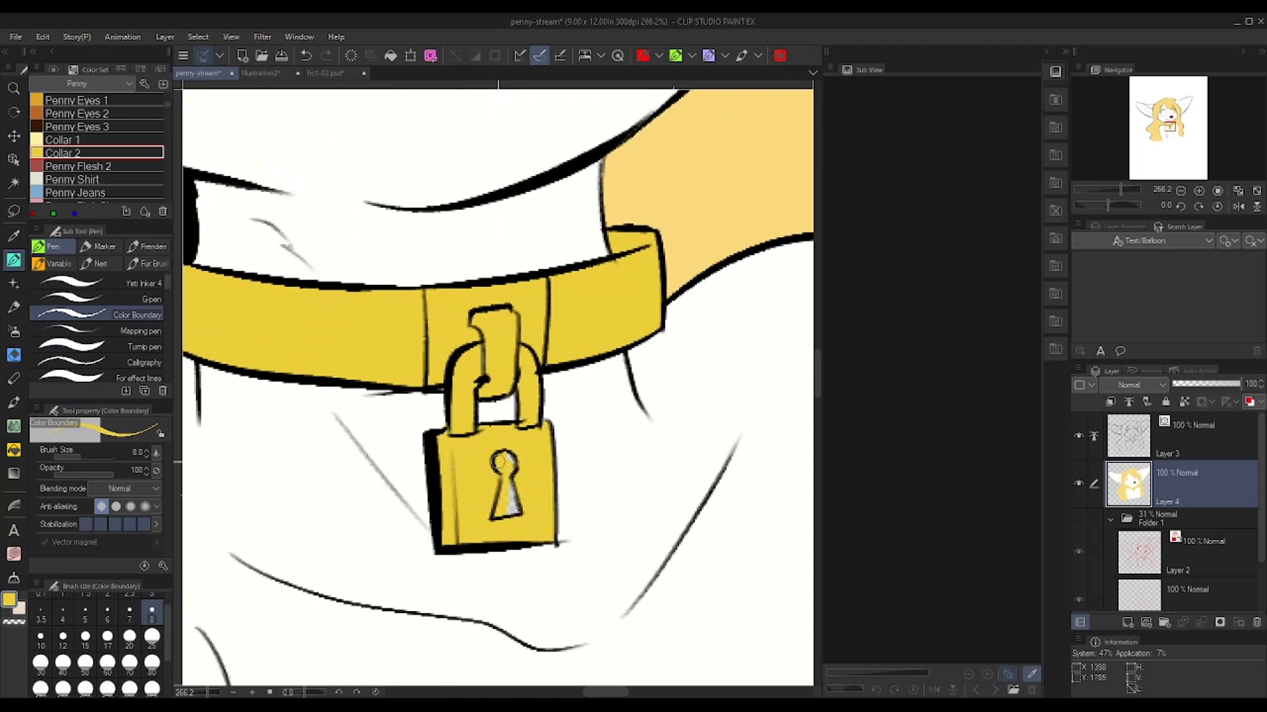
# Mask both irises on a Quick Mask with Reference Fill, turn the mask into a selection and colour it with Penny Eyes 2
pyautogui.scroll(-4, 521, 445)
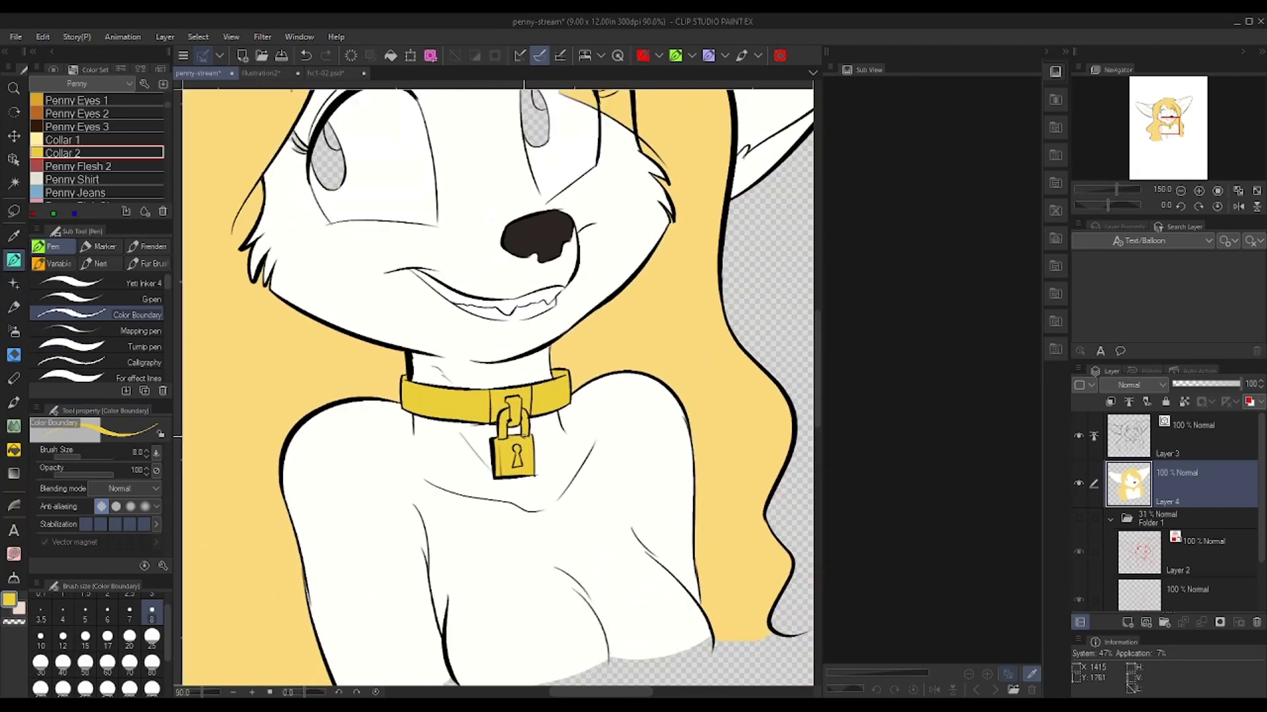
pyautogui.scroll(-3, 523, 436)
pyautogui.moveTo(525, 198); pyautogui.dragTo(414, 261)
pyautogui.scroll(1, 419, 261)
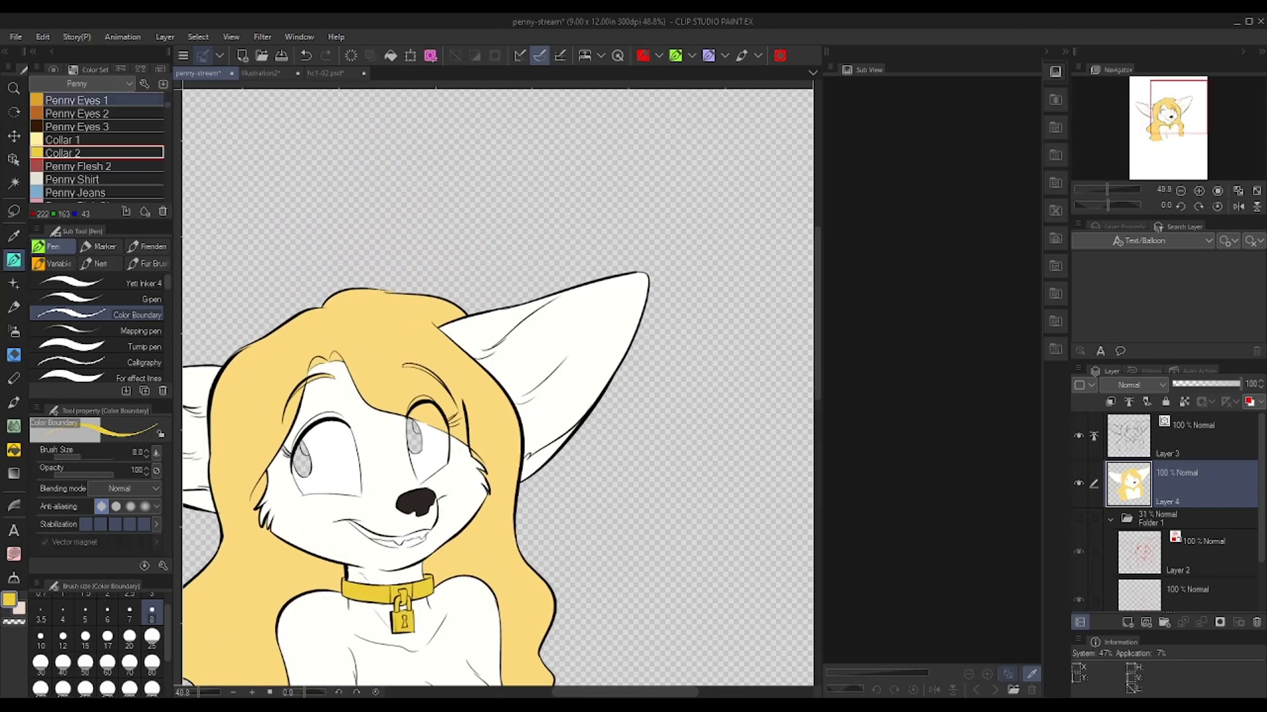
pyautogui.click(99, 100)
pyautogui.click(99, 126)
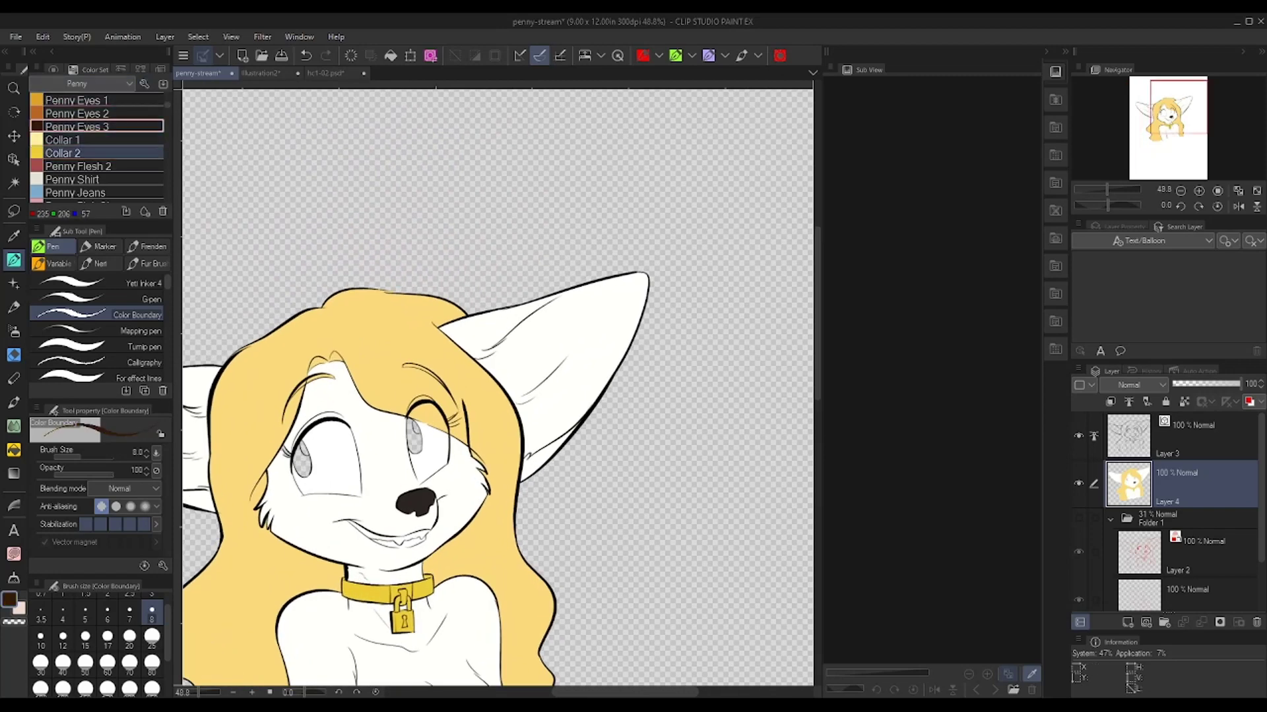
pyautogui.click(99, 113)
pyautogui.hotkey('ctrl', 'm')
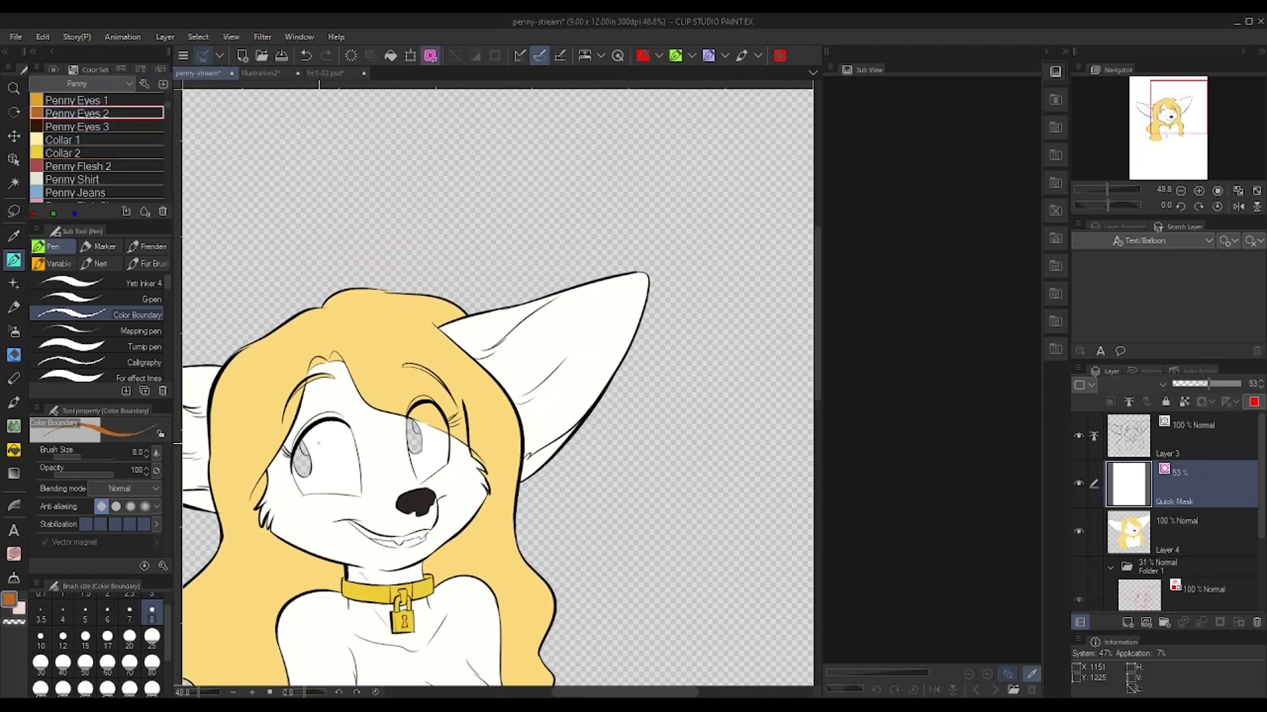
pyautogui.click(14, 451)
pyautogui.scroll(3, 319, 464)
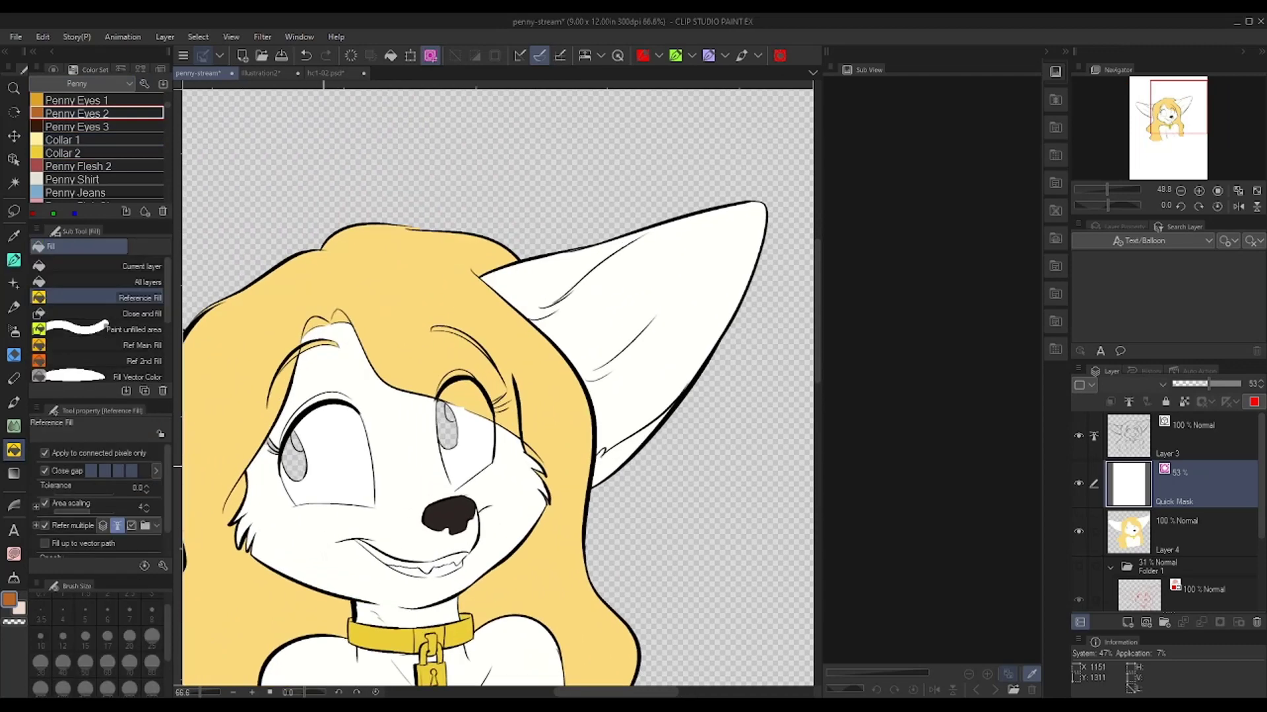
pyautogui.click(291, 462)
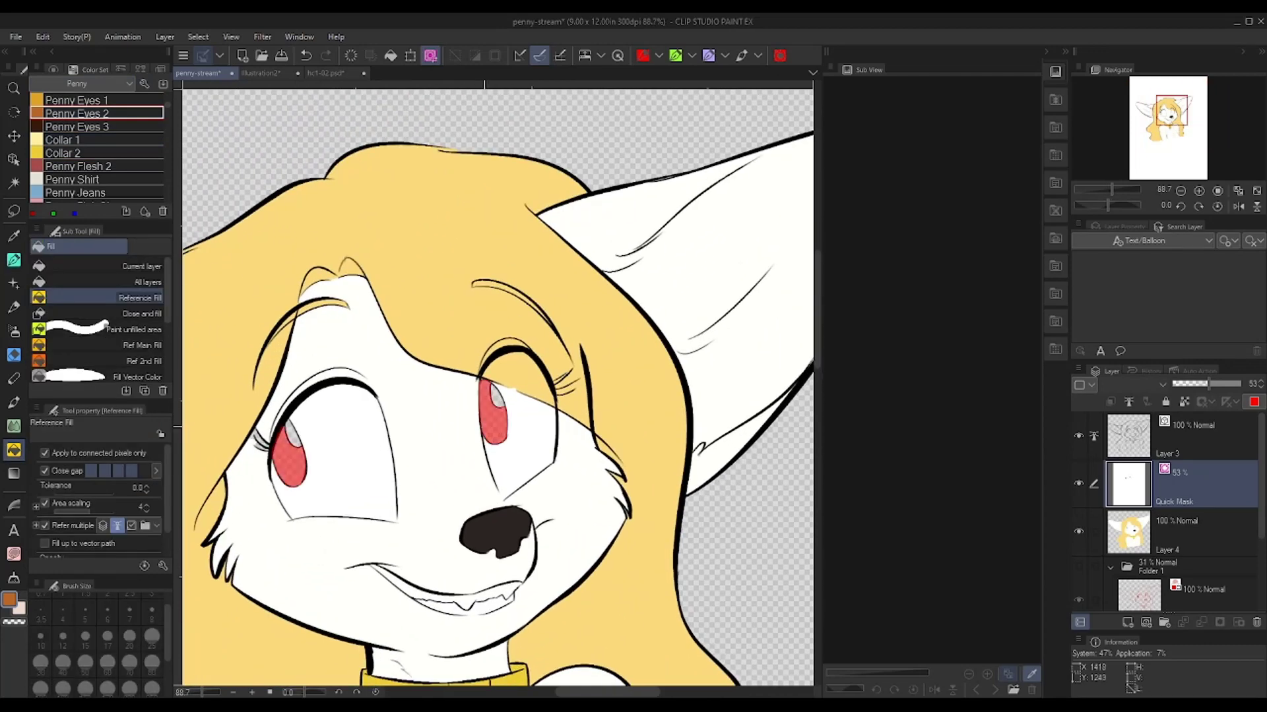
pyautogui.hotkey('ctrl', 'm')
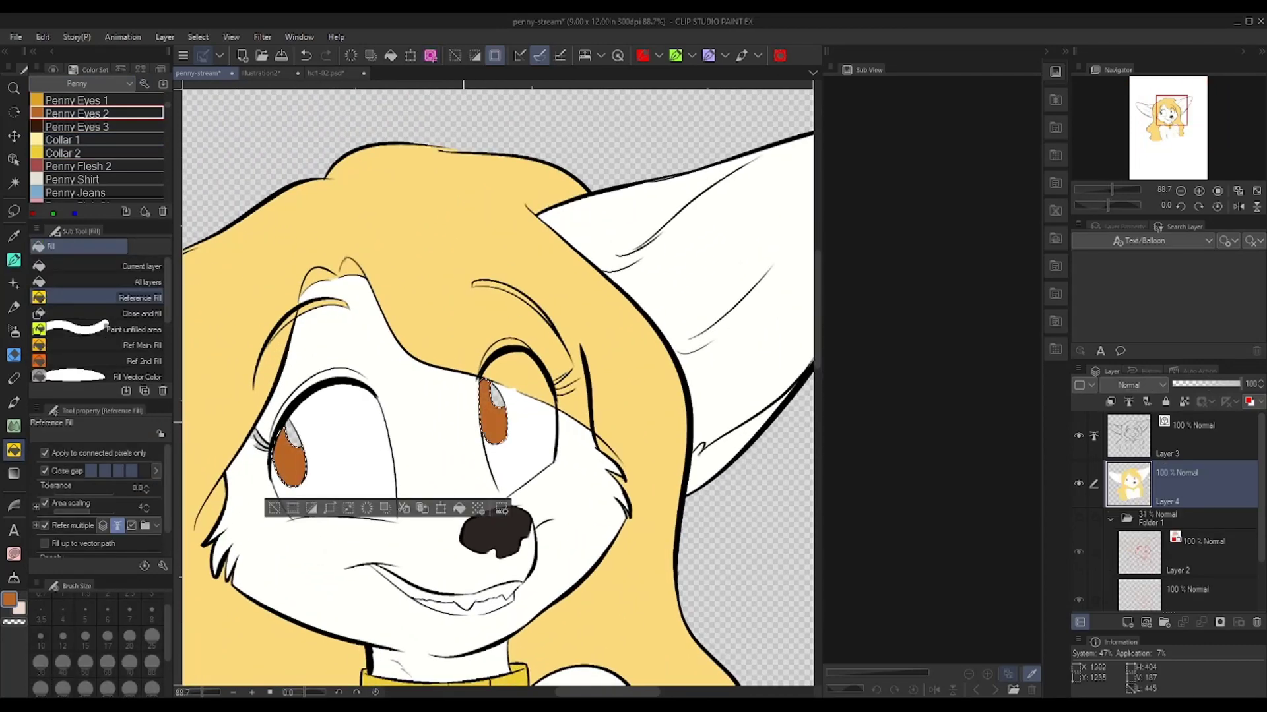
# Lasso-fill both pupils with Penny Eyes 3 and the lower iris accents with Penny Eyes 1, and clear the selection
pyautogui.click(78, 127)
pyautogui.click(14, 554)
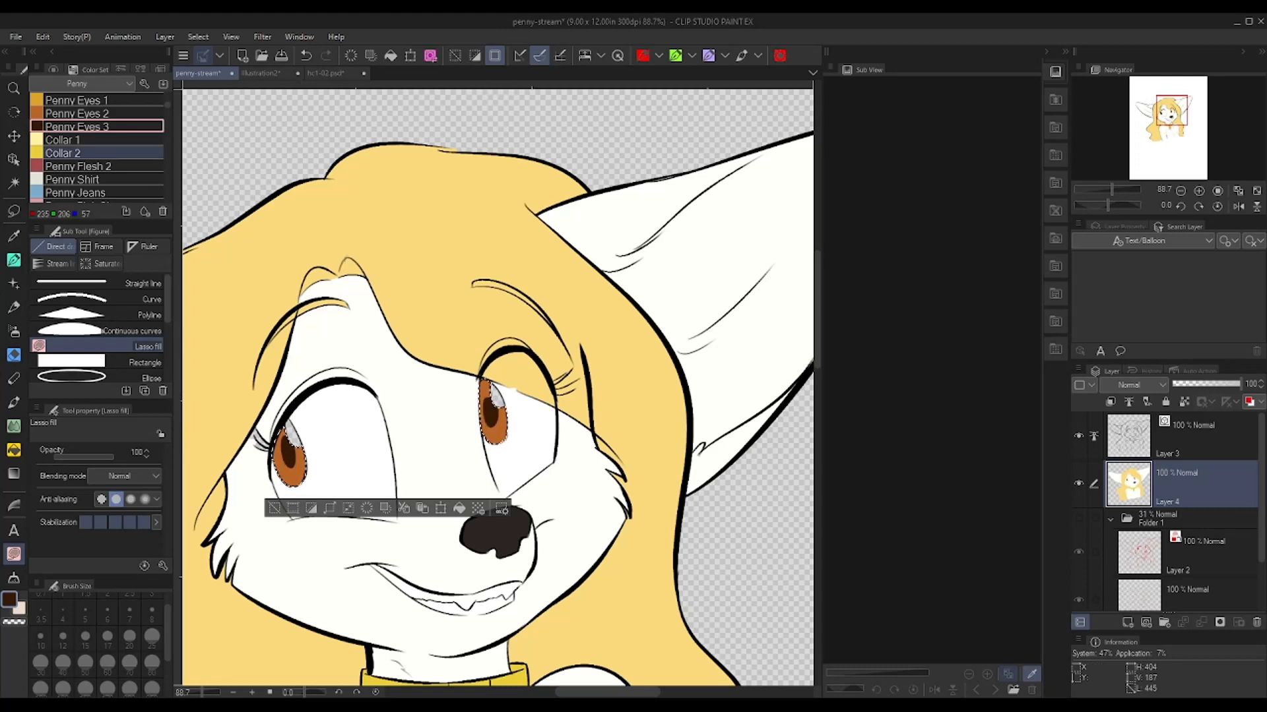
pyautogui.click(77, 99)
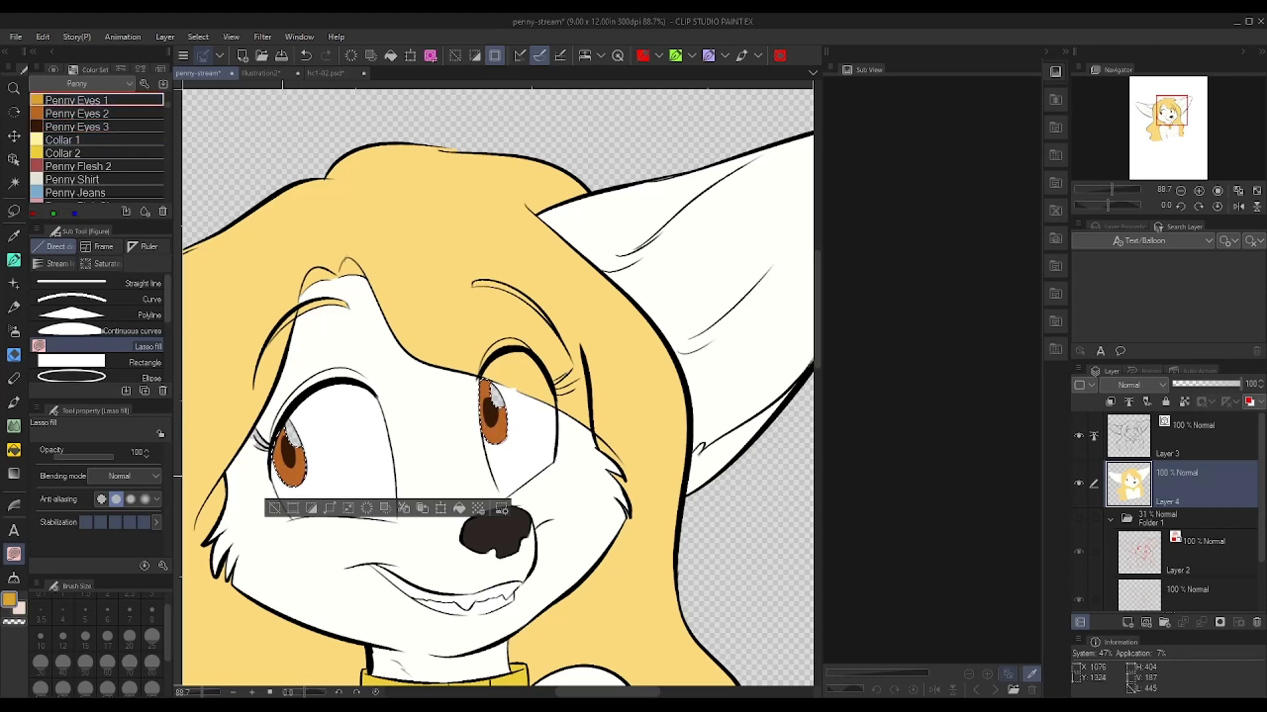
pyautogui.hotkey('ctrl', 'z')
pyautogui.moveTo(311, 475)
pyautogui.mouseDown()
pyautogui.moveTo(287, 474)
pyautogui.moveTo(305, 473)
pyautogui.mouseUp()
pyautogui.hotkey('ctrl', 'z')
pyautogui.moveTo(494, 441); pyautogui.dragTo(495, 434)
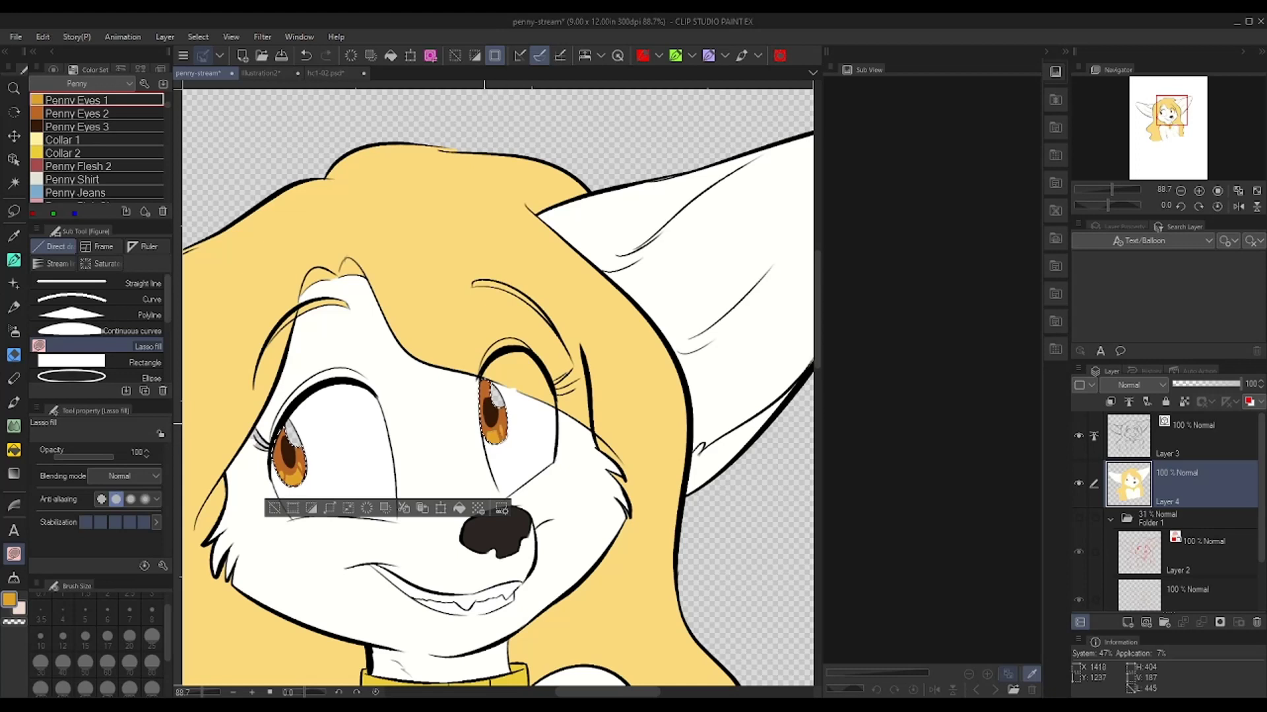
pyautogui.hotkey('ctrl', 'd')
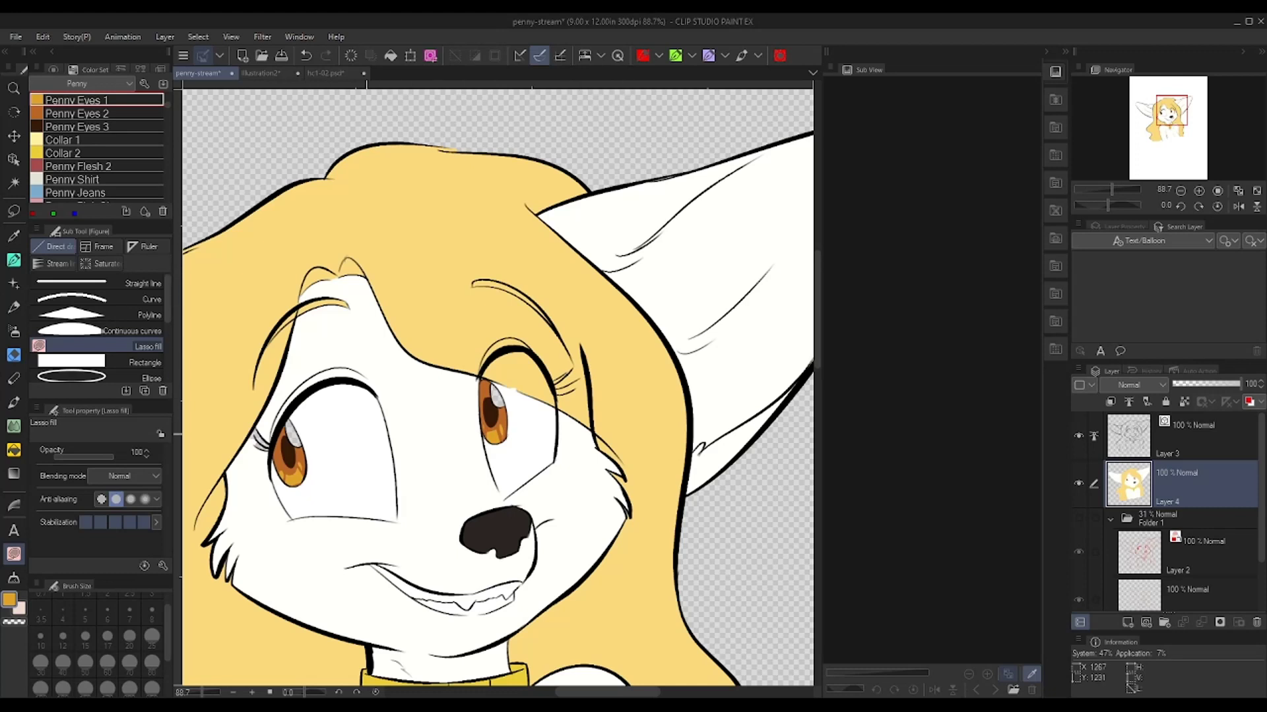
# Fill the glint shapes in both eyes with white using Reference Fill
pyautogui.press('g')
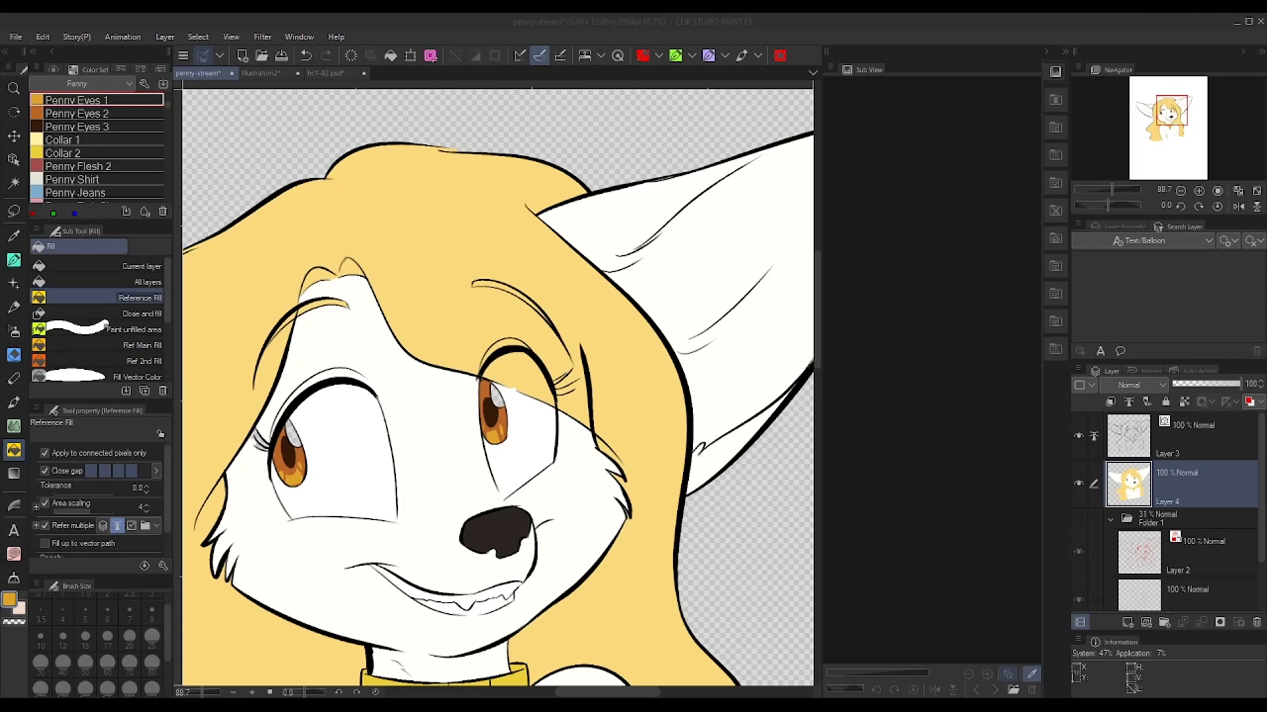
pyautogui.click(299, 444)
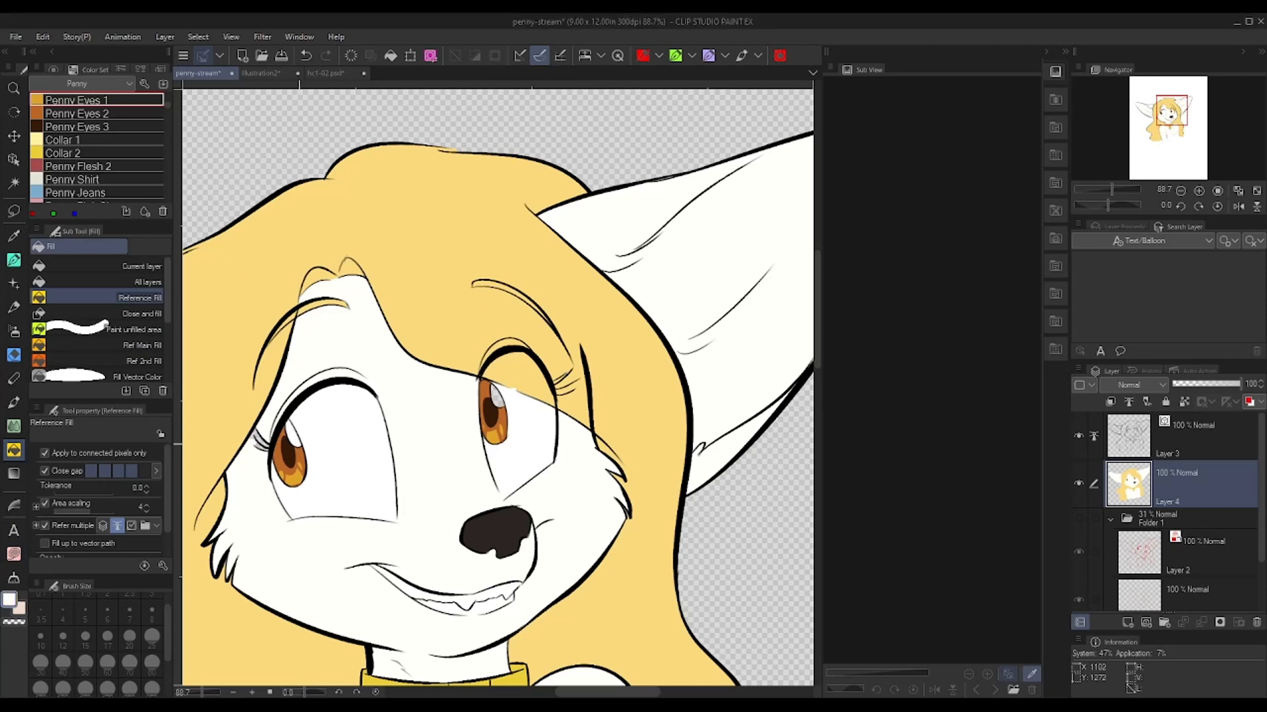
pyautogui.click(498, 394)
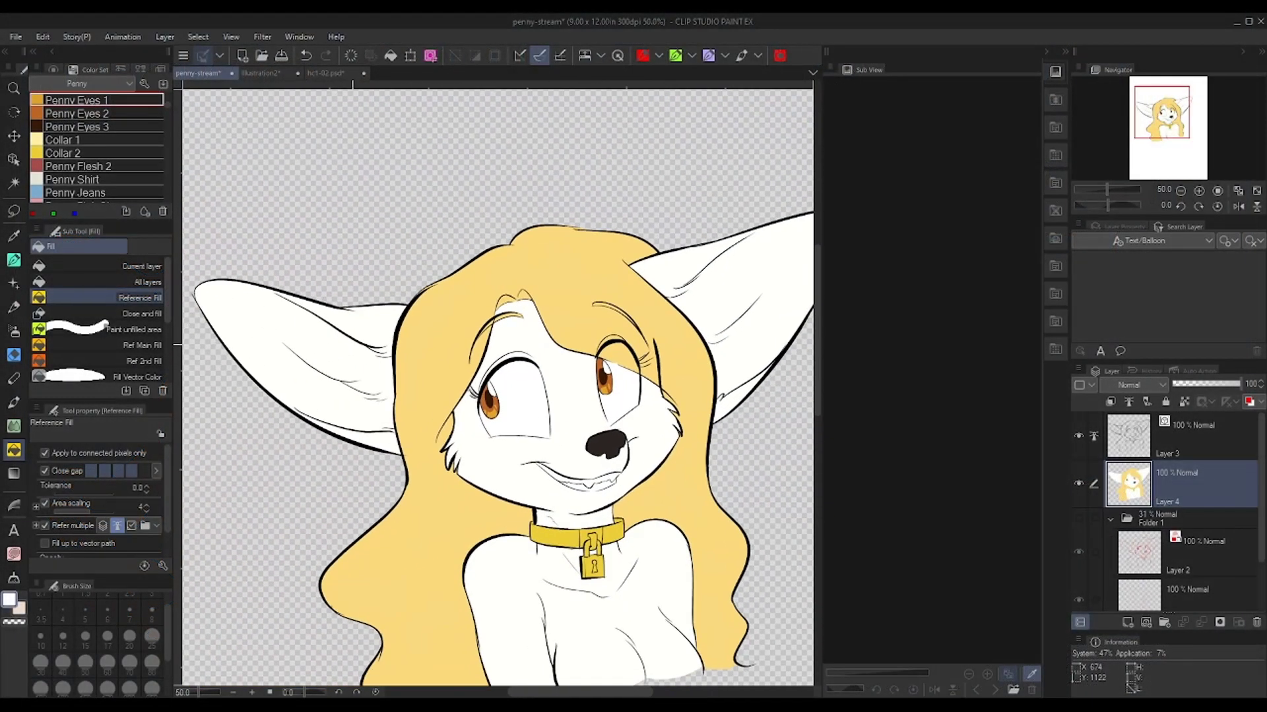
# With Penny Flesh as the colour, close the left ear's inner outline on a Quick Mask using the Color Boundary pen and fill the inner ear
pyautogui.scroll(2, 369, 349)
pyautogui.moveTo(369, 349); pyautogui.dragTo(415, 343)
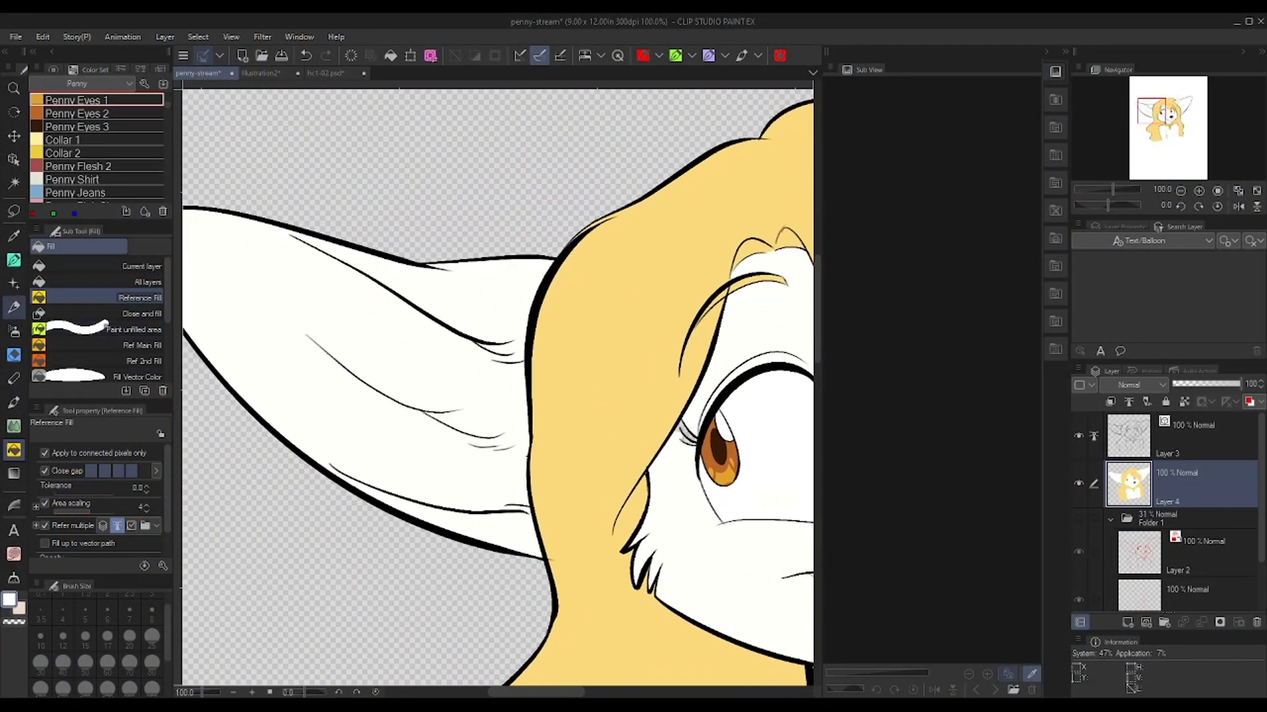
pyautogui.click(14, 260)
pyautogui.scroll(-1, 99, 151)
pyautogui.click(99, 153)
pyautogui.scroll(-1, 99, 153)
pyautogui.click(99, 178)
pyautogui.scroll(7, 99, 179)
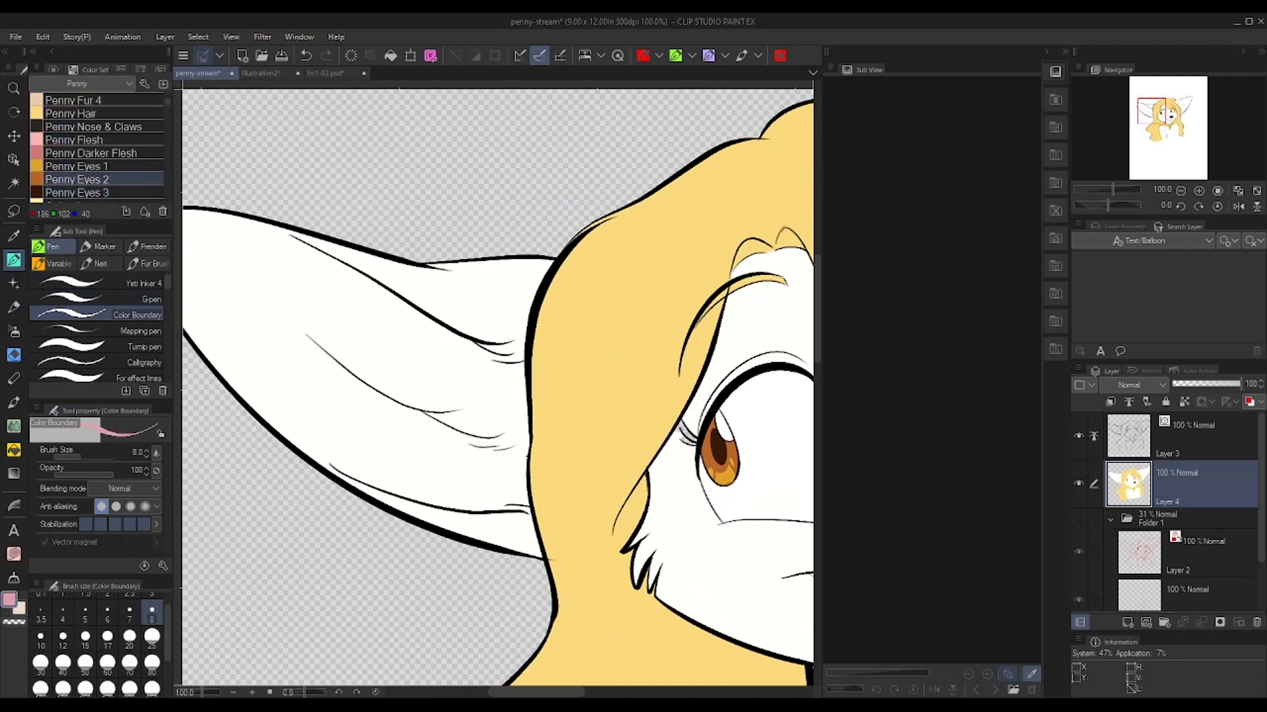
pyautogui.click(99, 139)
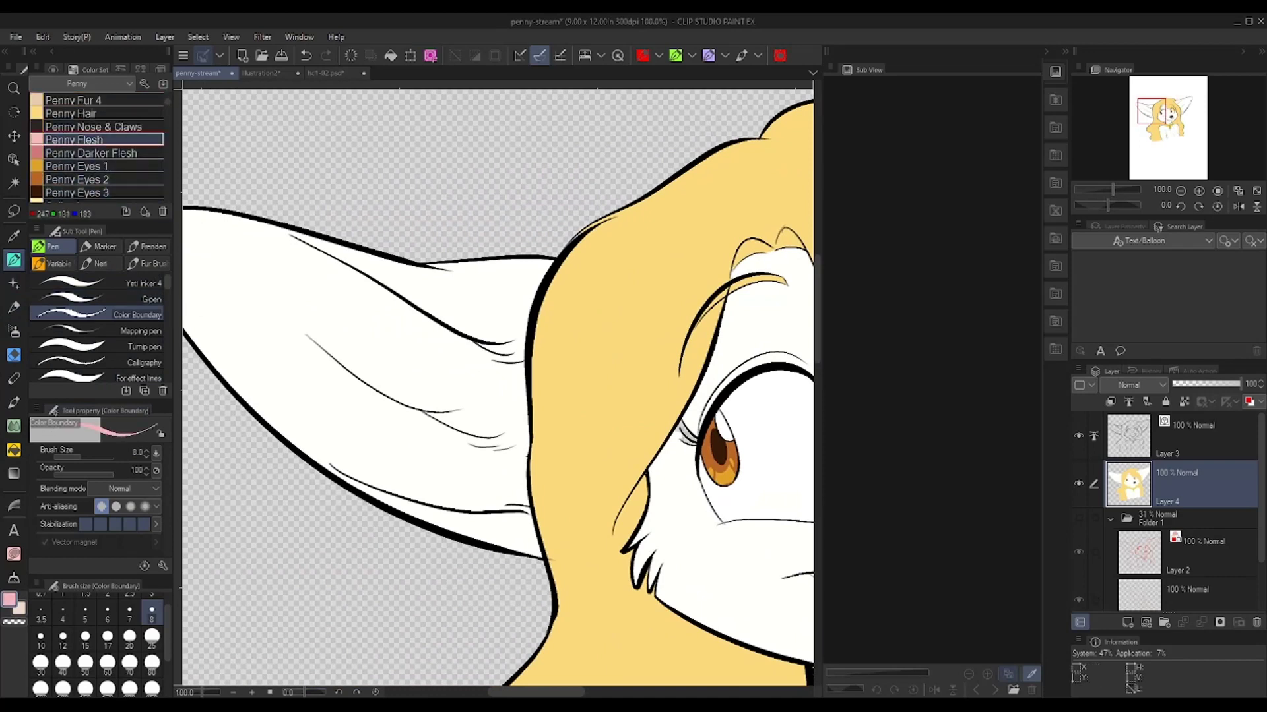
pyautogui.press('q')
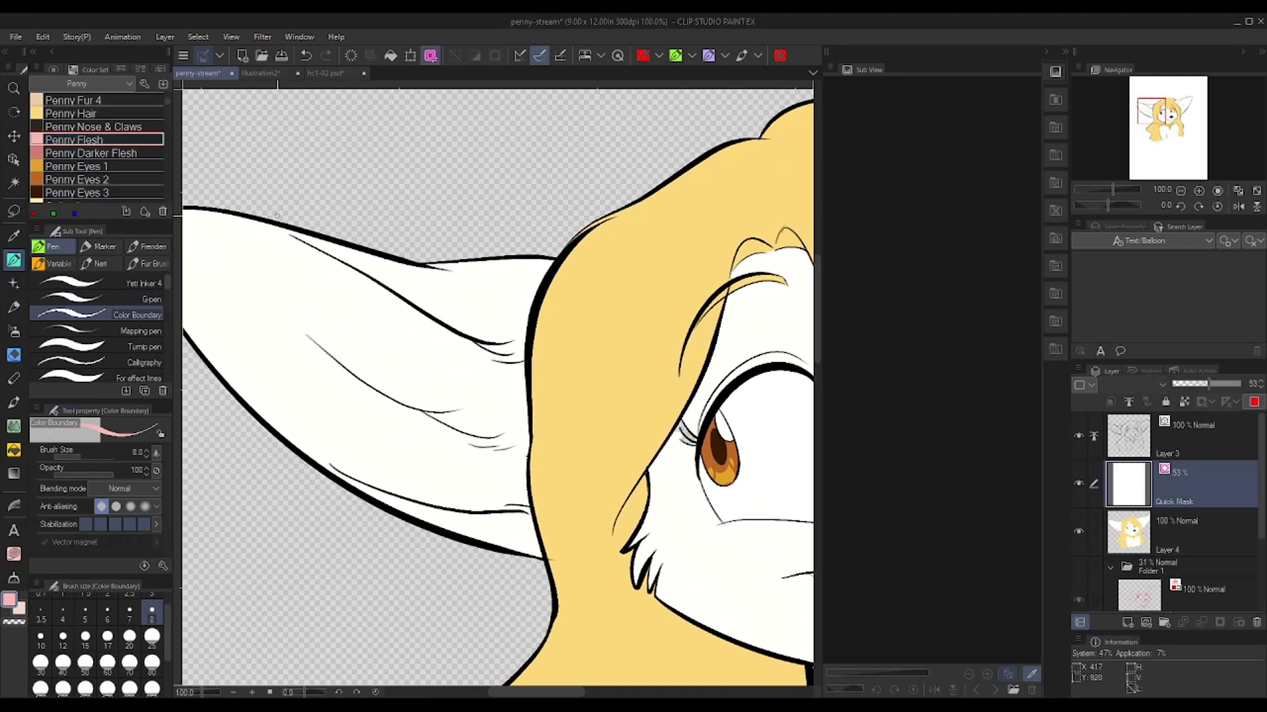
pyautogui.moveTo(274, 225); pyautogui.dragTo(293, 239)
pyautogui.moveTo(308, 460); pyautogui.dragTo(333, 467)
pyautogui.hotkey('ctrl', 'z')
pyautogui.press('g')
pyautogui.click(484, 468)
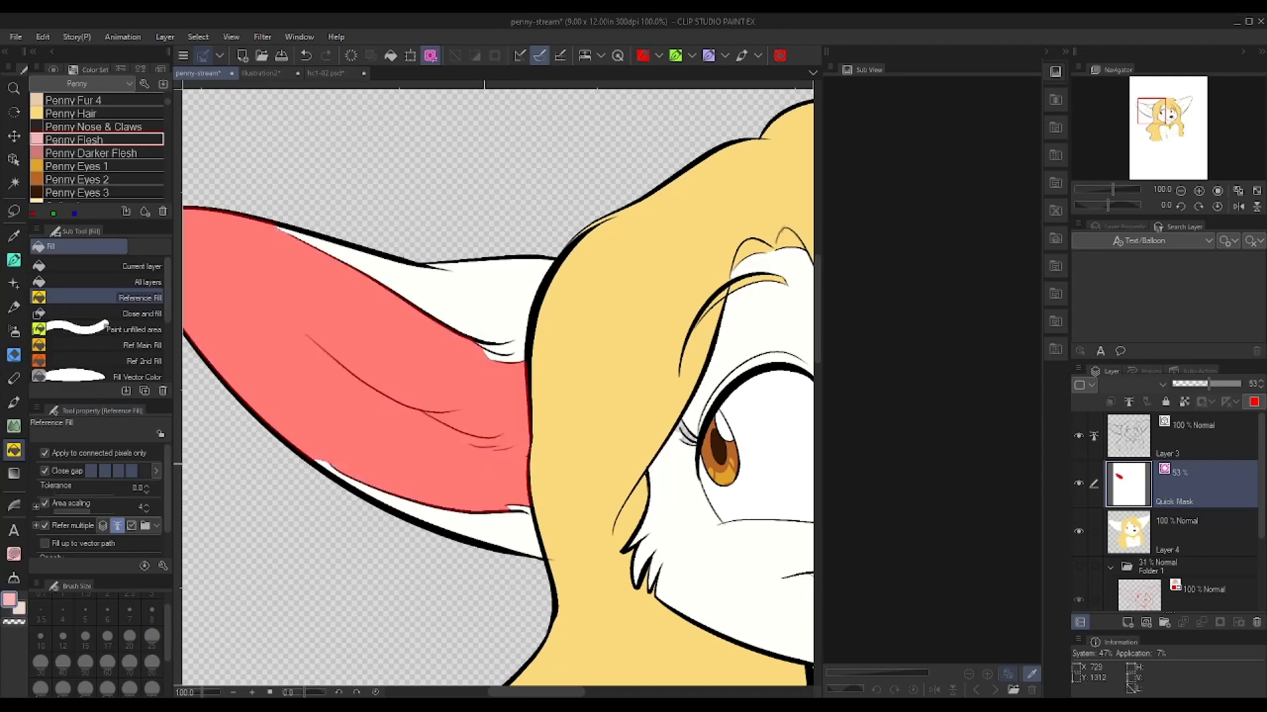
# Close the gaps in the right ear's inner outline on the Quick Mask with the Color Boundary pen and fill that inner ear
pyautogui.scroll(-3, 494, 455)
pyautogui.moveTo(557, 436); pyautogui.dragTo(293, 449)
pyautogui.moveTo(539, 428); pyautogui.dragTo(387, 481)
pyautogui.scroll(1, 708, 327)
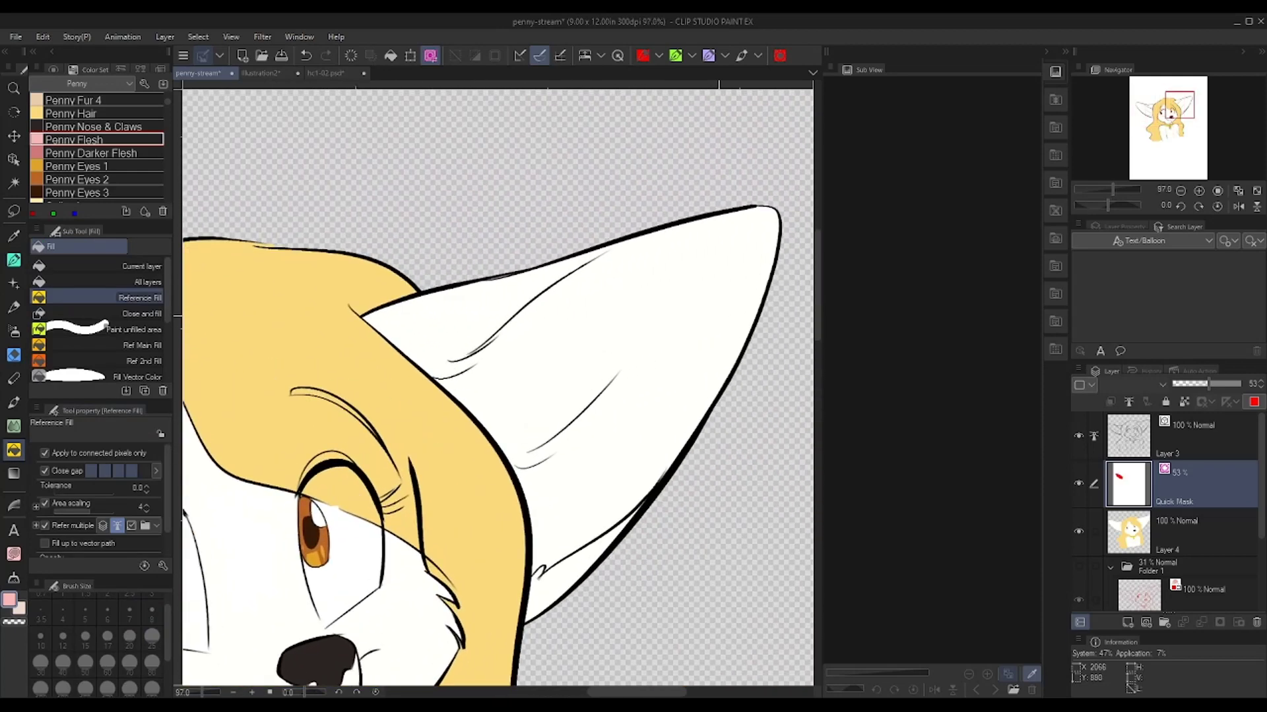
pyautogui.click(14, 260)
pyautogui.moveTo(456, 360); pyautogui.dragTo(472, 364)
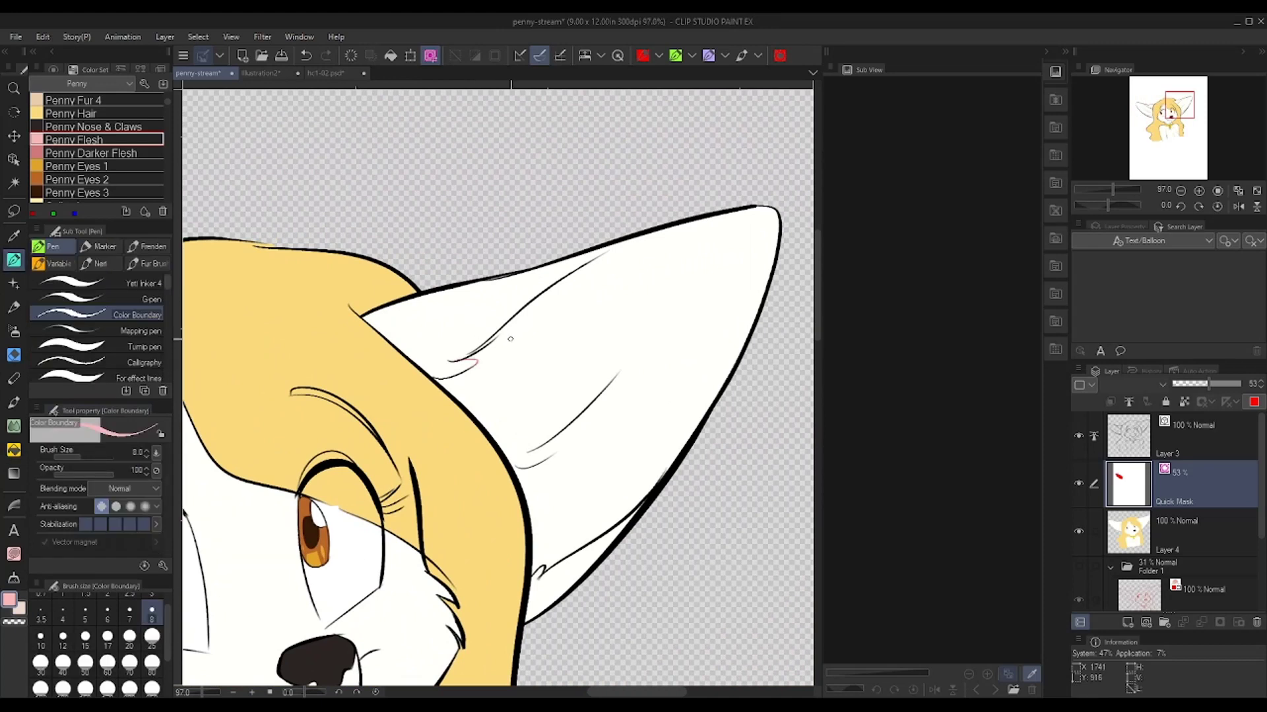
pyautogui.moveTo(599, 258); pyautogui.dragTo(634, 239)
pyautogui.press('g')
pyautogui.click(588, 441)
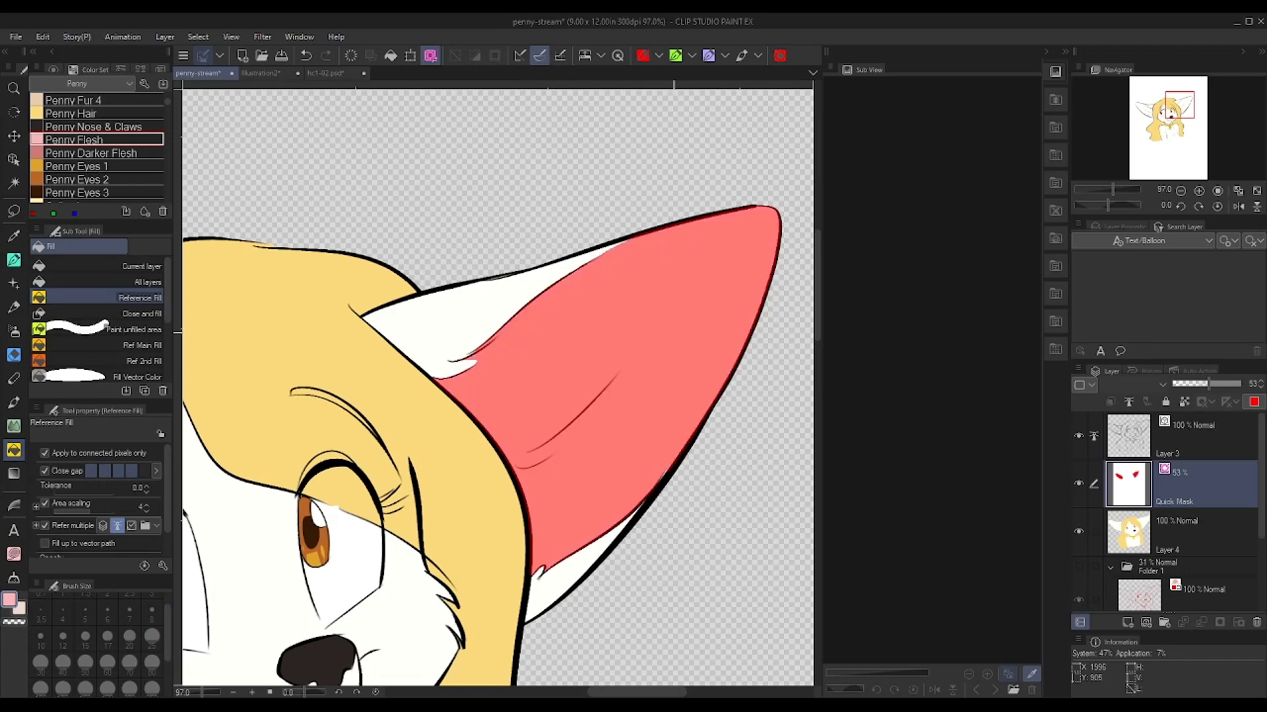
# Check the masked ear edges with Lasso fill ready and turn the Quick Mask into a selection of both inner ears
pyautogui.moveTo(595, 402); pyautogui.dragTo(649, 362)
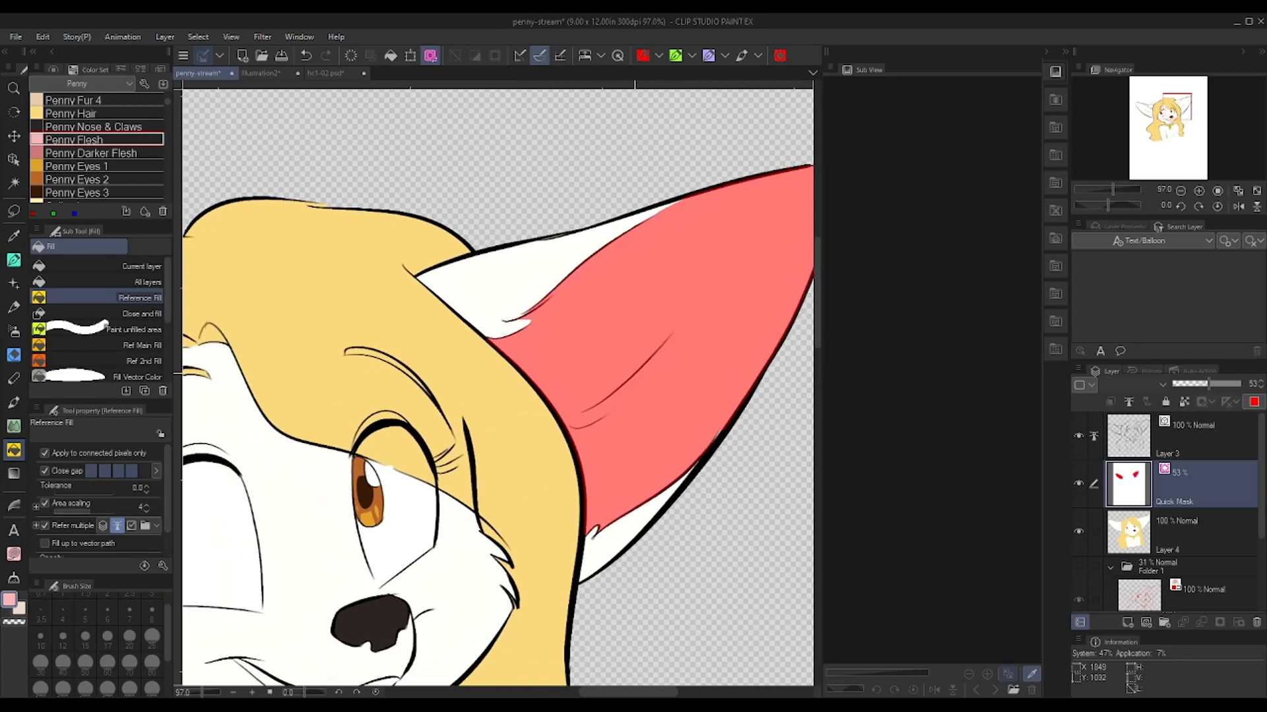
pyautogui.scroll(-5, 665, 351)
pyautogui.moveTo(345, 418); pyautogui.dragTo(436, 376)
pyautogui.scroll(6, 347, 389)
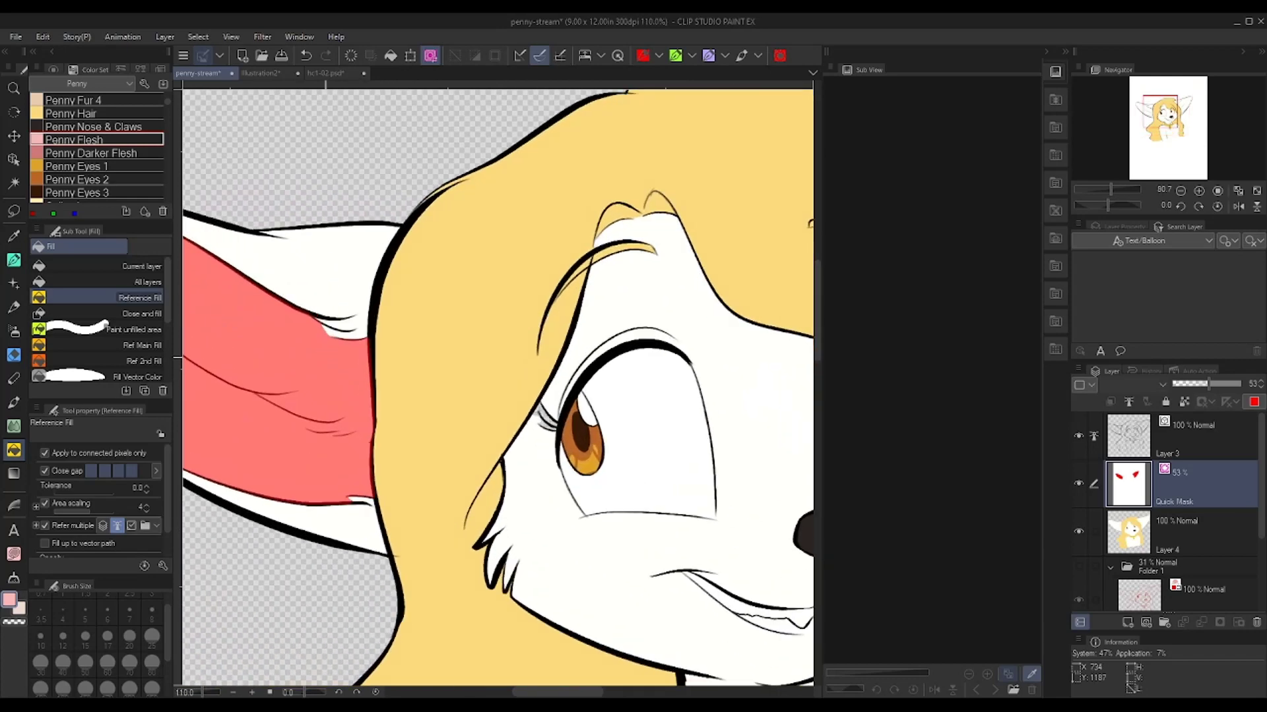
pyautogui.press('u')
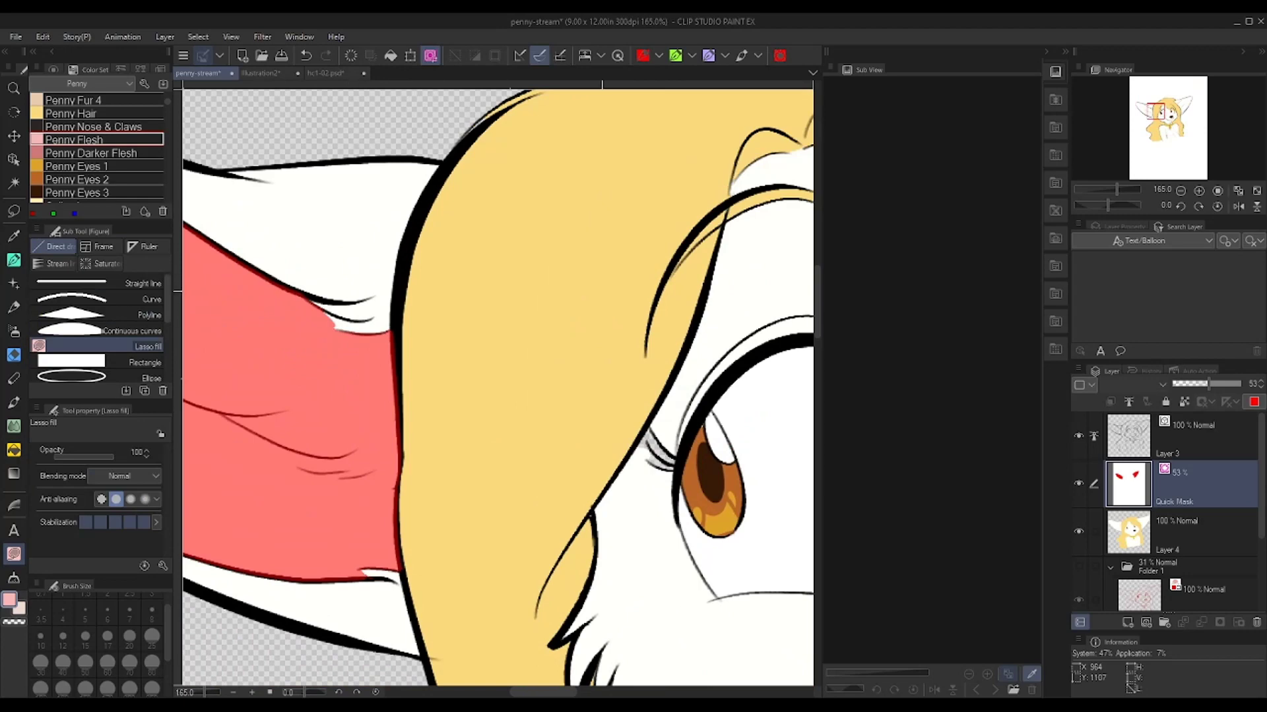
pyautogui.scroll(-8, 580, 389)
pyautogui.scroll(4, 338, 389)
pyautogui.press('q')
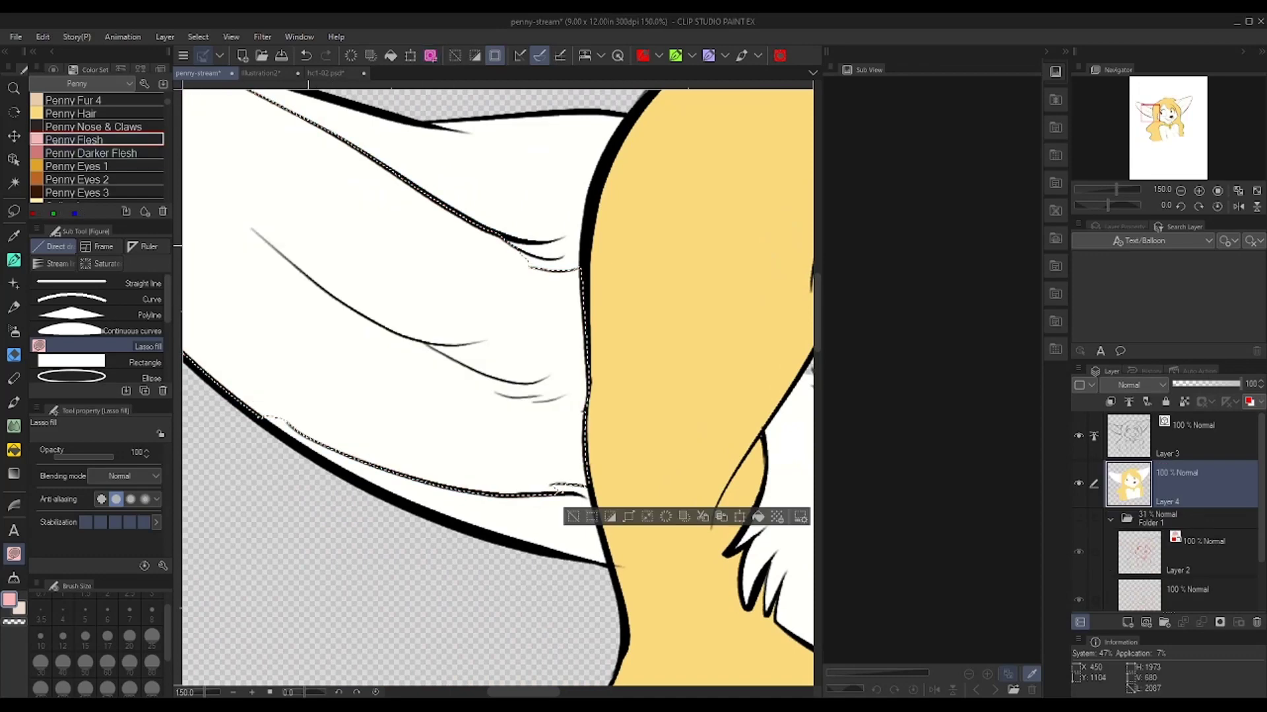
# Shade the selected inner ears with the Foreground to transparent gradient in Penny Flesh, then clear the selection
pyautogui.scroll(-6, 422, 333)
pyautogui.moveTo(422, 333); pyautogui.dragTo(234, 386)
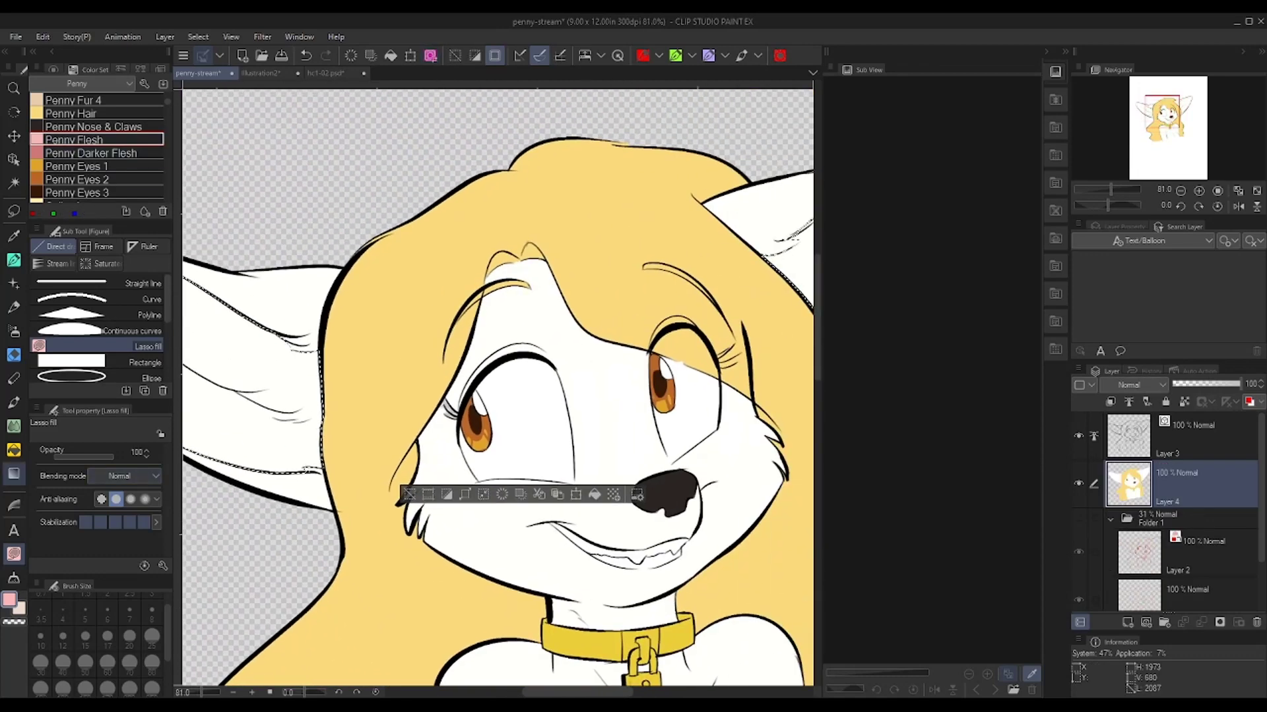
pyautogui.click(13, 474)
pyautogui.scroll(3, 136, 312)
pyautogui.scroll(1, 136, 312)
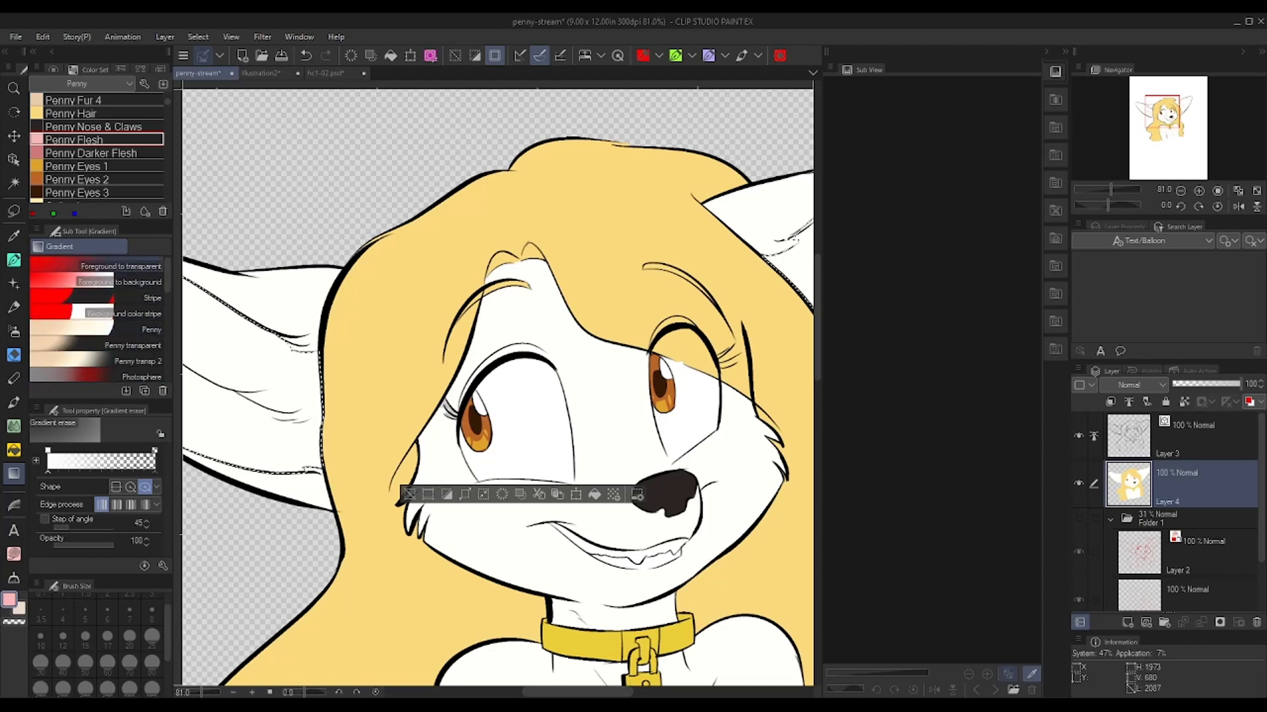
pyautogui.click(121, 266)
pyautogui.scroll(-6, 455, 333)
pyautogui.moveTo(528, 333); pyautogui.dragTo(175, 480)
pyautogui.hotkey('ctrl', 'd')
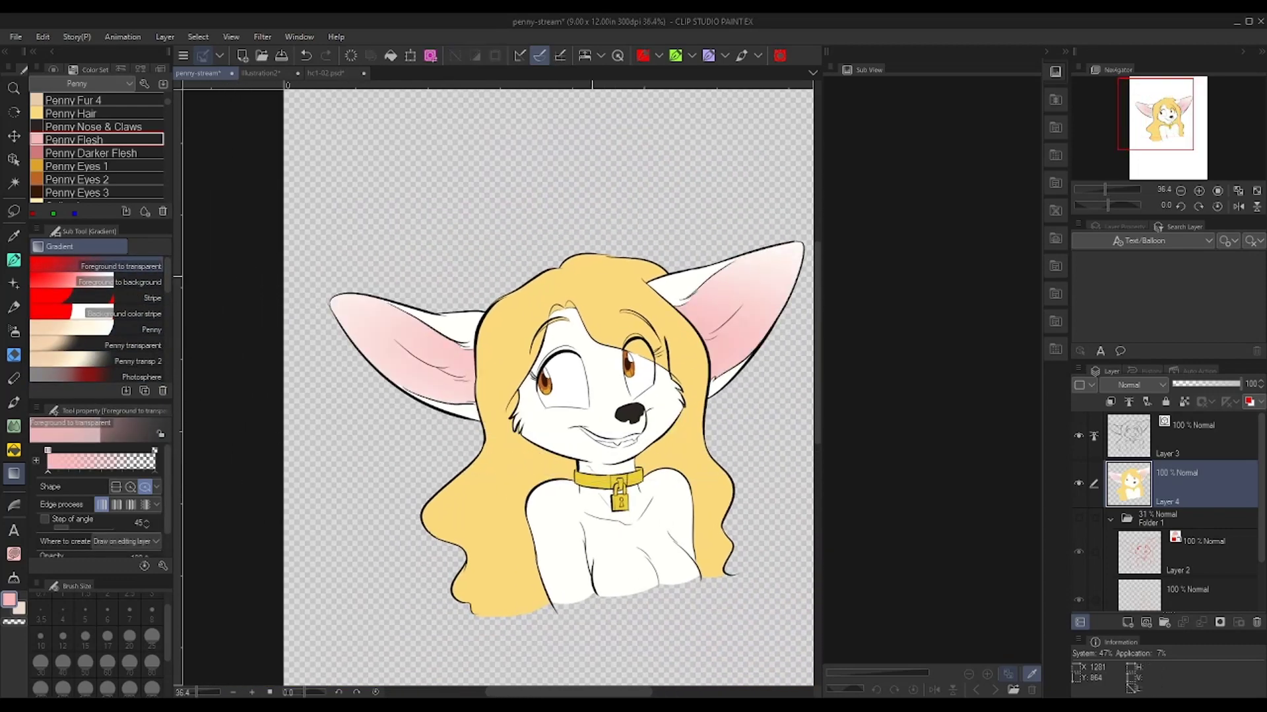
# Start a new Quick Mask and close the gap in the right ear's upper outline with the Color Boundary pen
pyautogui.scroll(4, 502, 295)
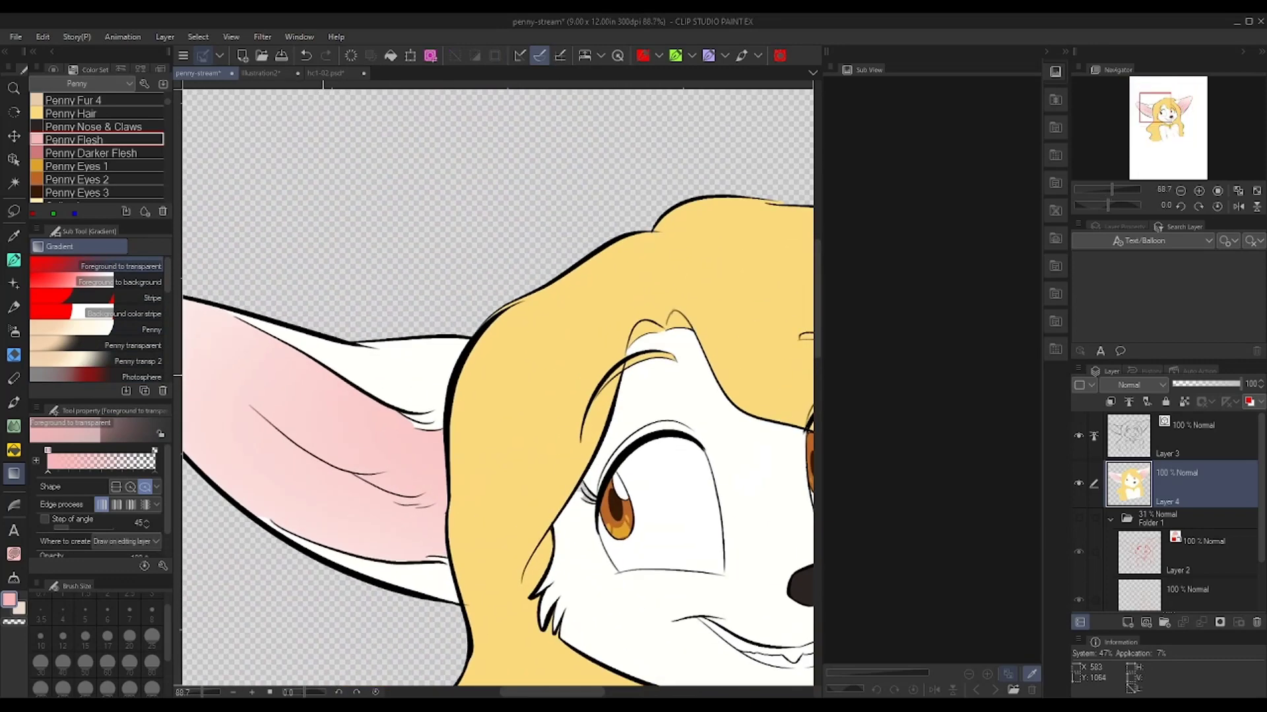
pyautogui.press('p')
pyautogui.hotkey('ctrl', 'm')
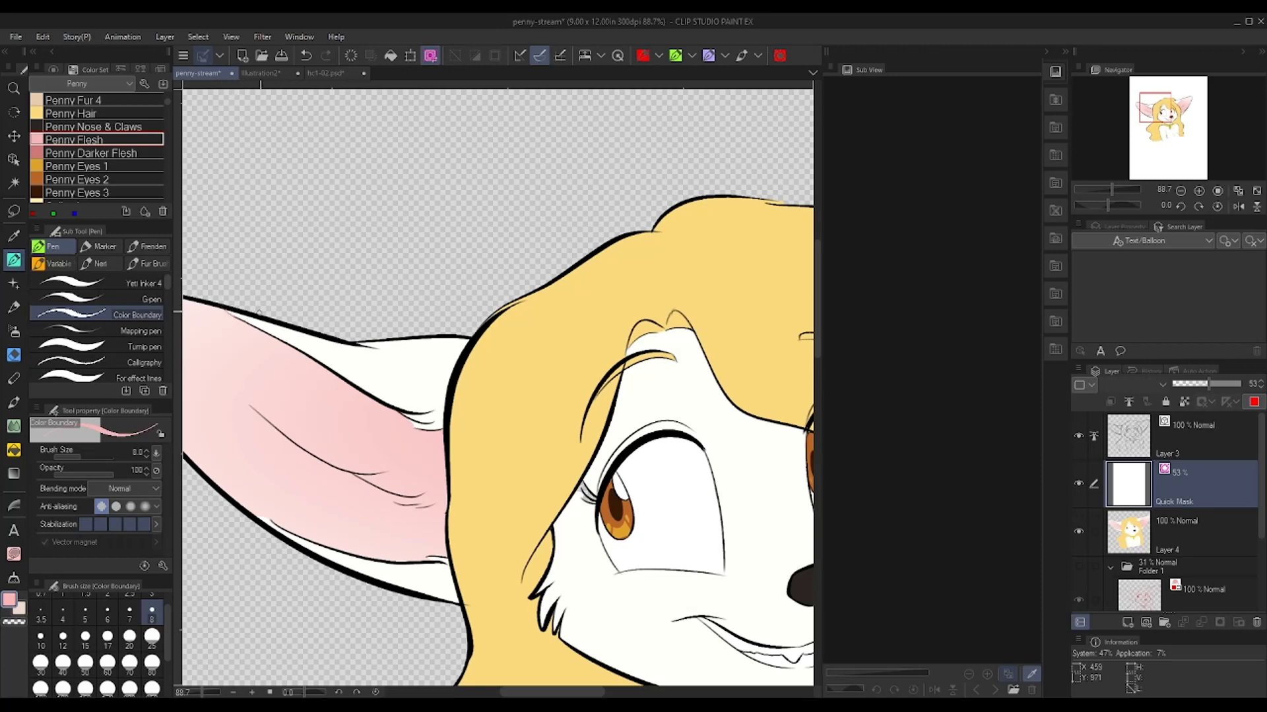
pyautogui.moveTo(409, 419); pyautogui.dragTo(101, 504)
pyautogui.moveTo(630, 411)
pyautogui.mouseDown()
pyautogui.moveTo(534, 448)
pyautogui.moveTo(562, 434)
pyautogui.mouseUp()
pyautogui.hotkey('ctrl', 'z')
pyautogui.moveTo(674, 336); pyautogui.dragTo(721, 309)
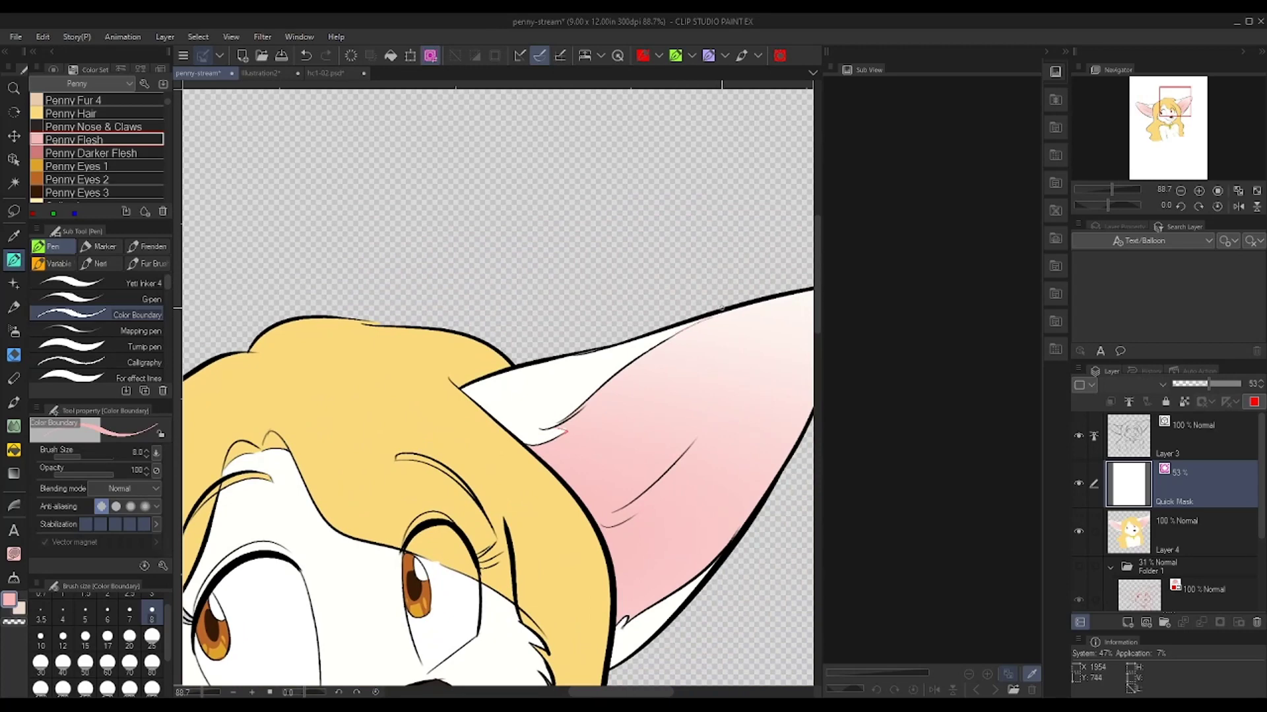
# Fill the upper fur areas of the right and left ears on the Quick Mask using Reference Fill
pyautogui.press('g')
pyautogui.click(565, 386)
pyautogui.moveTo(475, 453); pyautogui.dragTo(620, 380)
pyautogui.moveTo(298, 422); pyautogui.dragTo(396, 410)
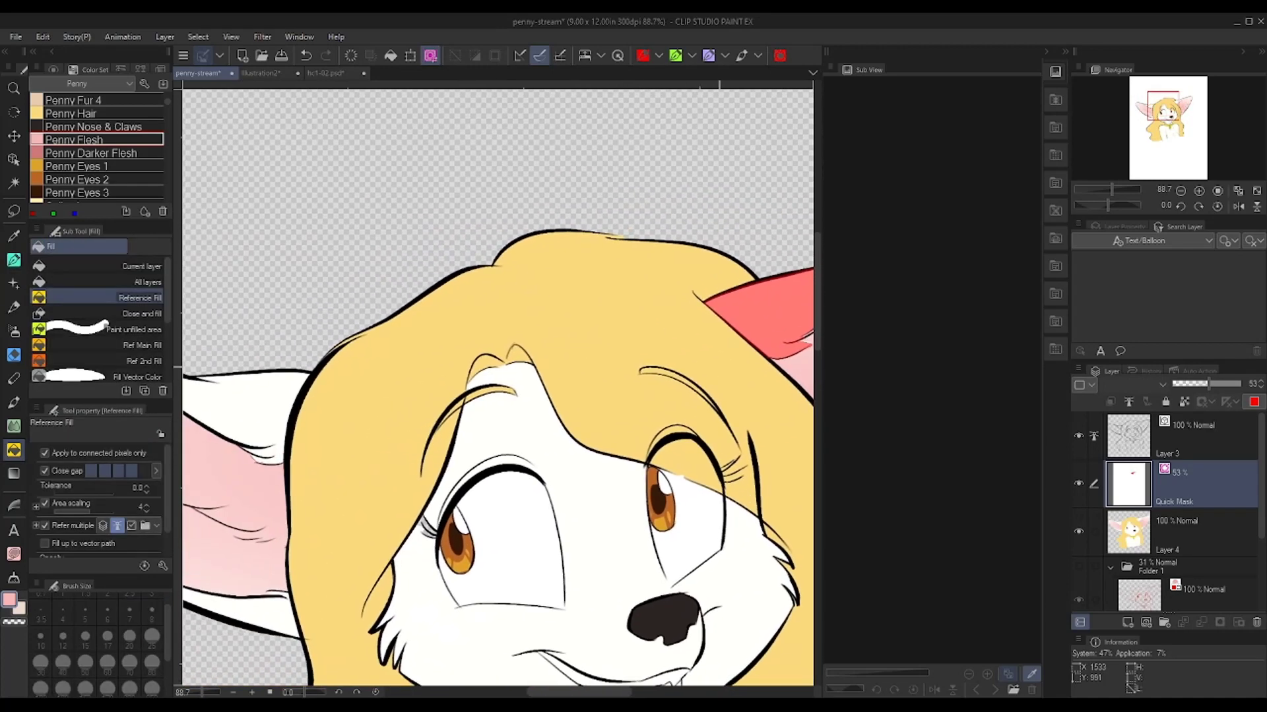
pyautogui.click(283, 427)
pyautogui.moveTo(283, 427); pyautogui.dragTo(391, 426)
pyautogui.hscroll(-5, 495, 462)
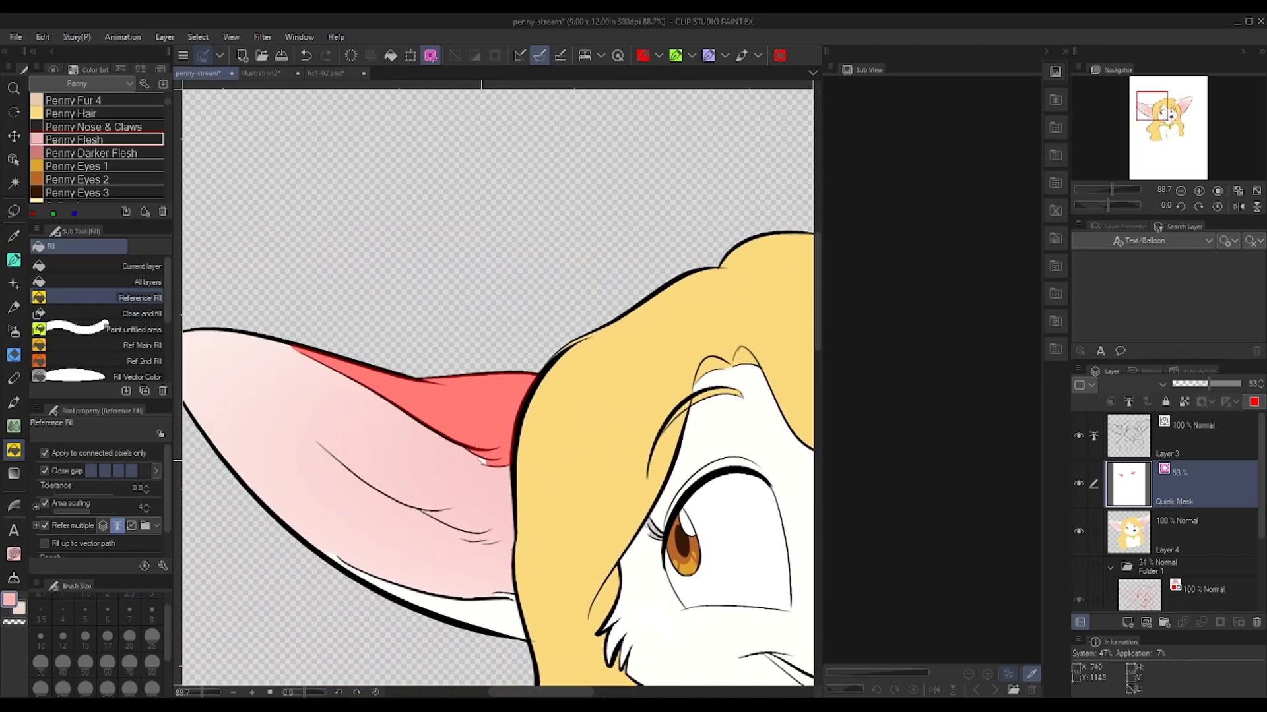
# Choose the Penny gradient and turn the Quick Mask into a selection of both upper ear areas
pyautogui.click(13, 474)
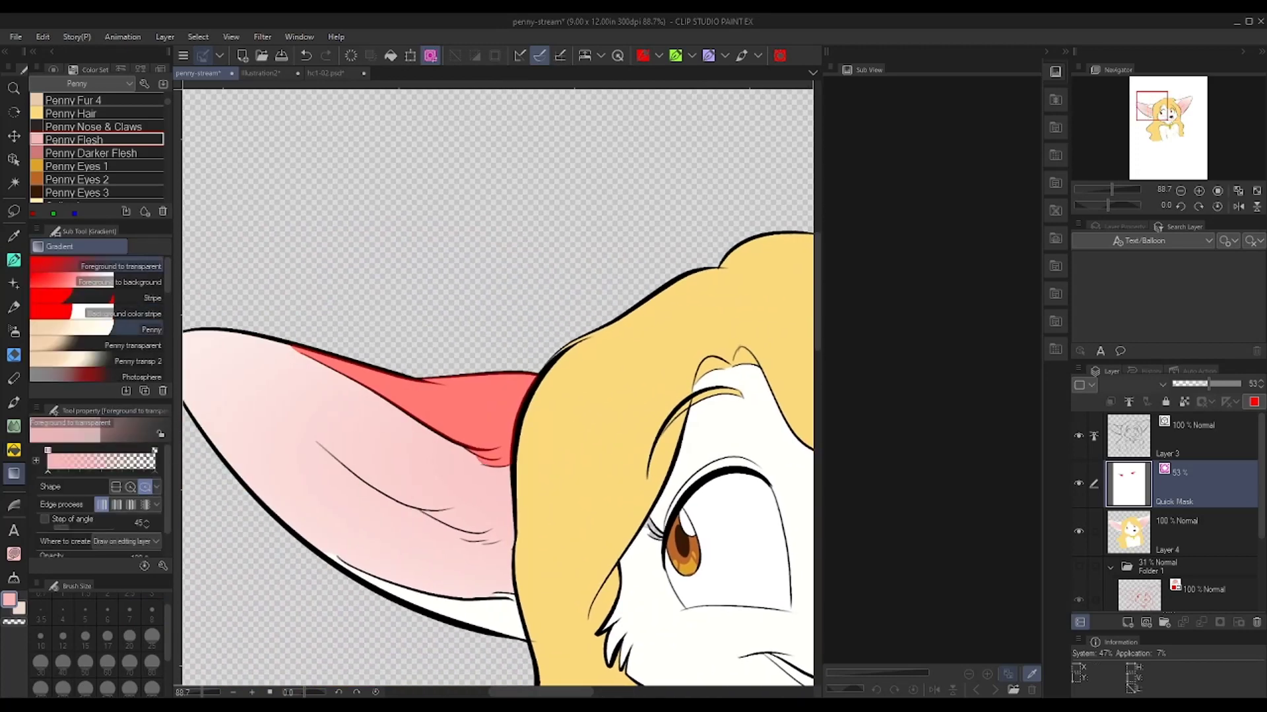
pyautogui.click(137, 329)
pyautogui.click(430, 56)
pyautogui.scroll(-5, 285, 467)
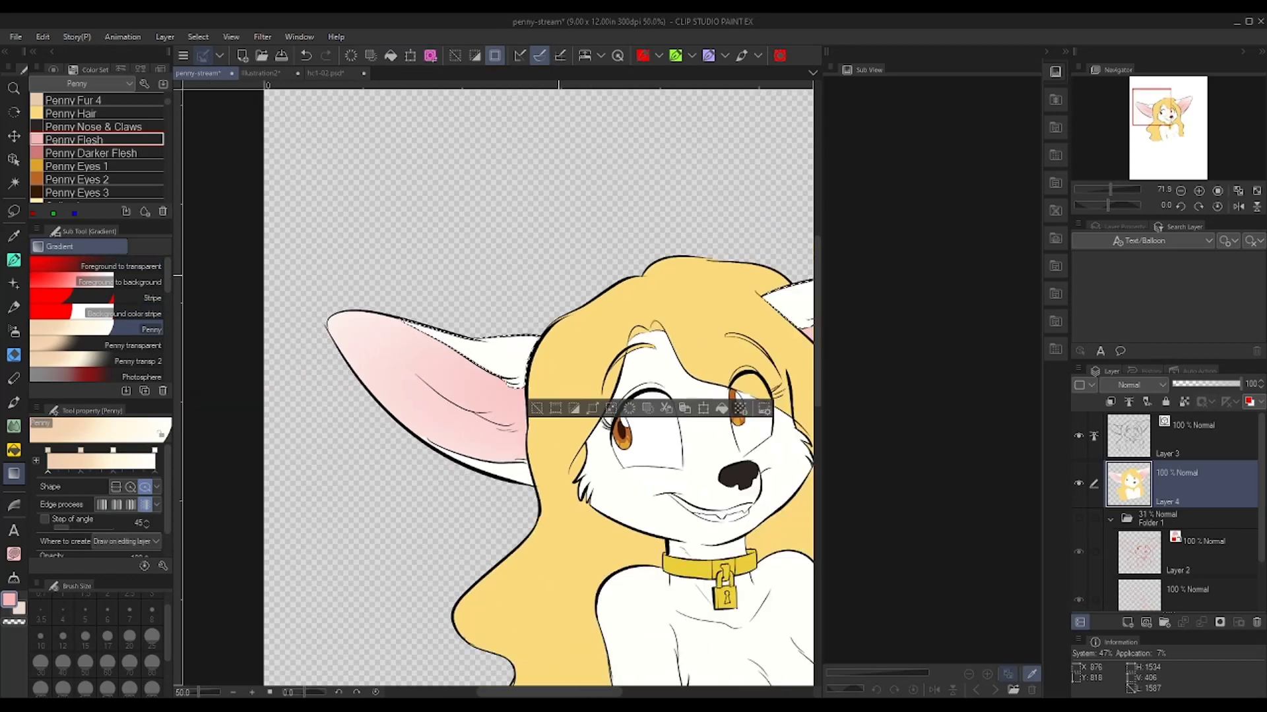
pyautogui.moveTo(522, 340); pyautogui.dragTo(200, 525)
pyautogui.hotkey('ctrl', 'z')
pyautogui.moveTo(523, 405); pyautogui.dragTo(204, 536)
pyautogui.hotkey('ctrl', 'z')
# Apply the Penny gradient diagonally across the selected upper ear areas and clear the selection
pyautogui.moveTo(549, 390); pyautogui.dragTo(252, 543)
pyautogui.hotkey('ctrl', 'd')
pyautogui.scroll(-1, 488, 329)
pyautogui.moveTo(532, 579); pyautogui.dragTo(532, 465)
pyautogui.scroll(1, 532, 465)
pyautogui.scroll(3, 573, 306)
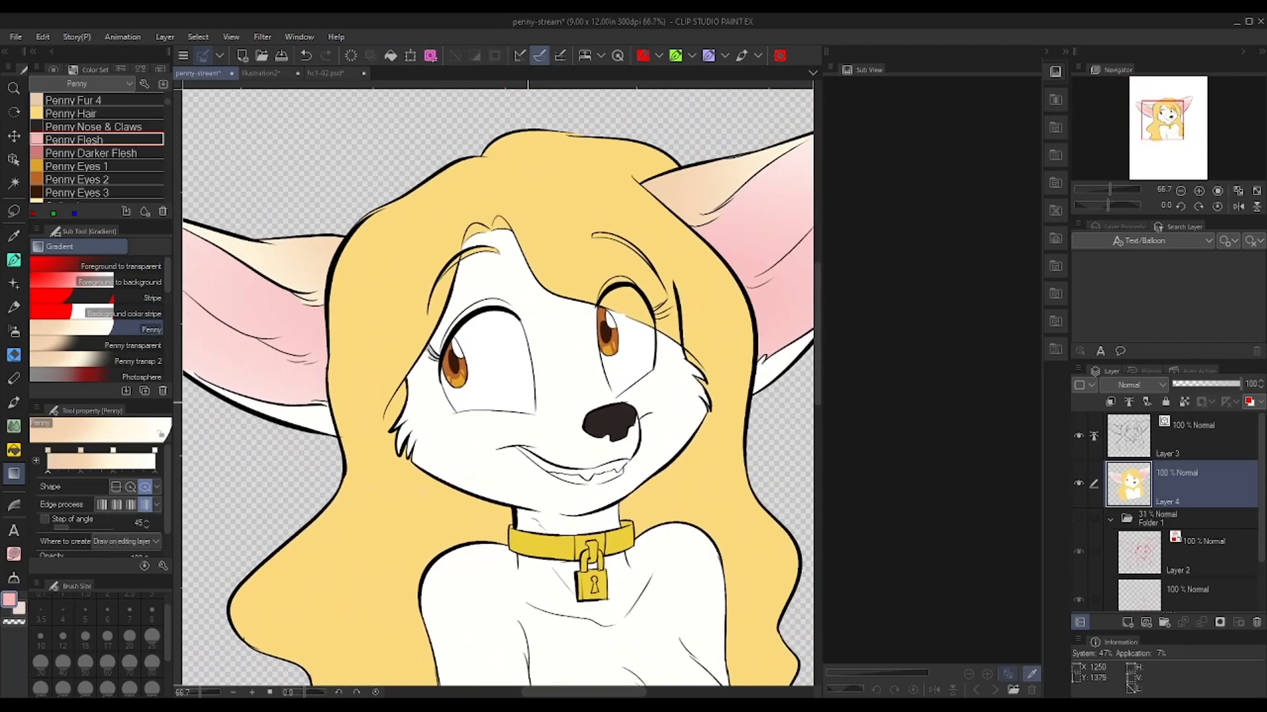
# Sample white from the face and draw a Color Boundary line on a new Quick Mask from the left cheek fur to the eye
pyautogui.press('g')
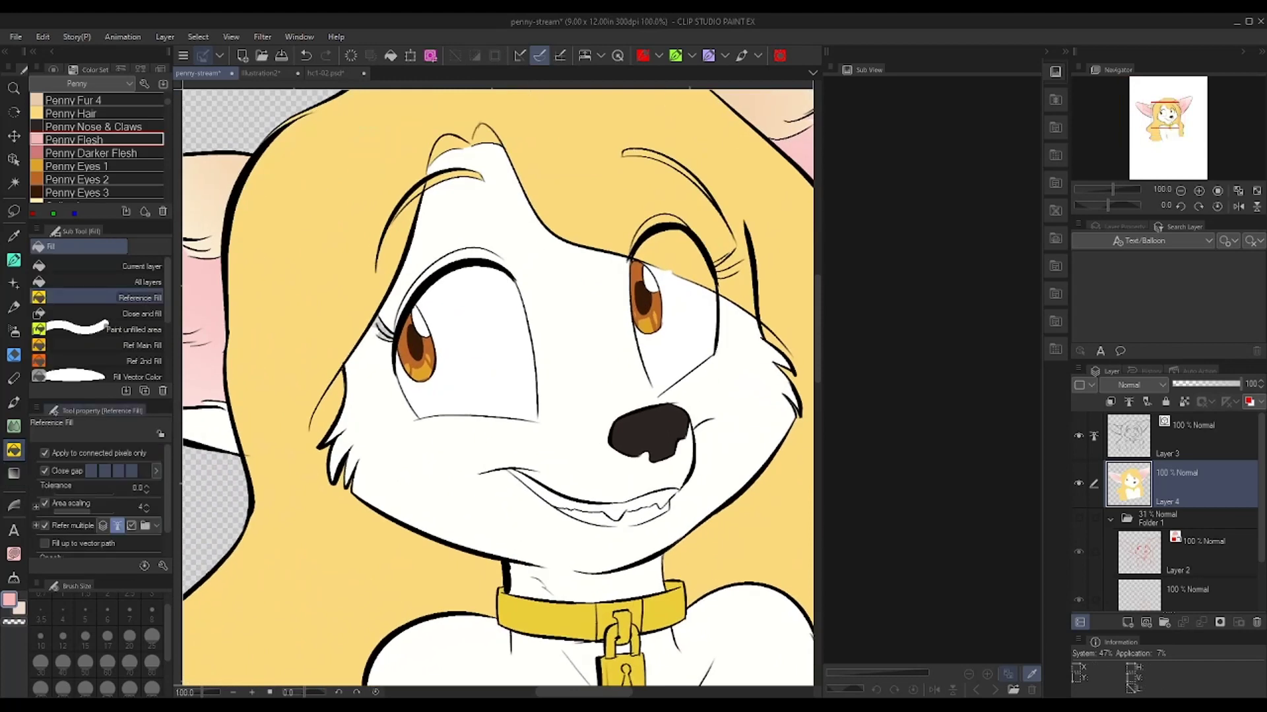
pyautogui.keyDown('alt'); pyautogui.click(385, 331); pyautogui.keyUp('alt')
pyautogui.press('p')
pyautogui.press('q')
pyautogui.moveTo(336, 437); pyautogui.dragTo(418, 417)
pyautogui.hotkey('ctrl', 'z')
pyautogui.moveTo(337, 435); pyautogui.dragTo(419, 418)
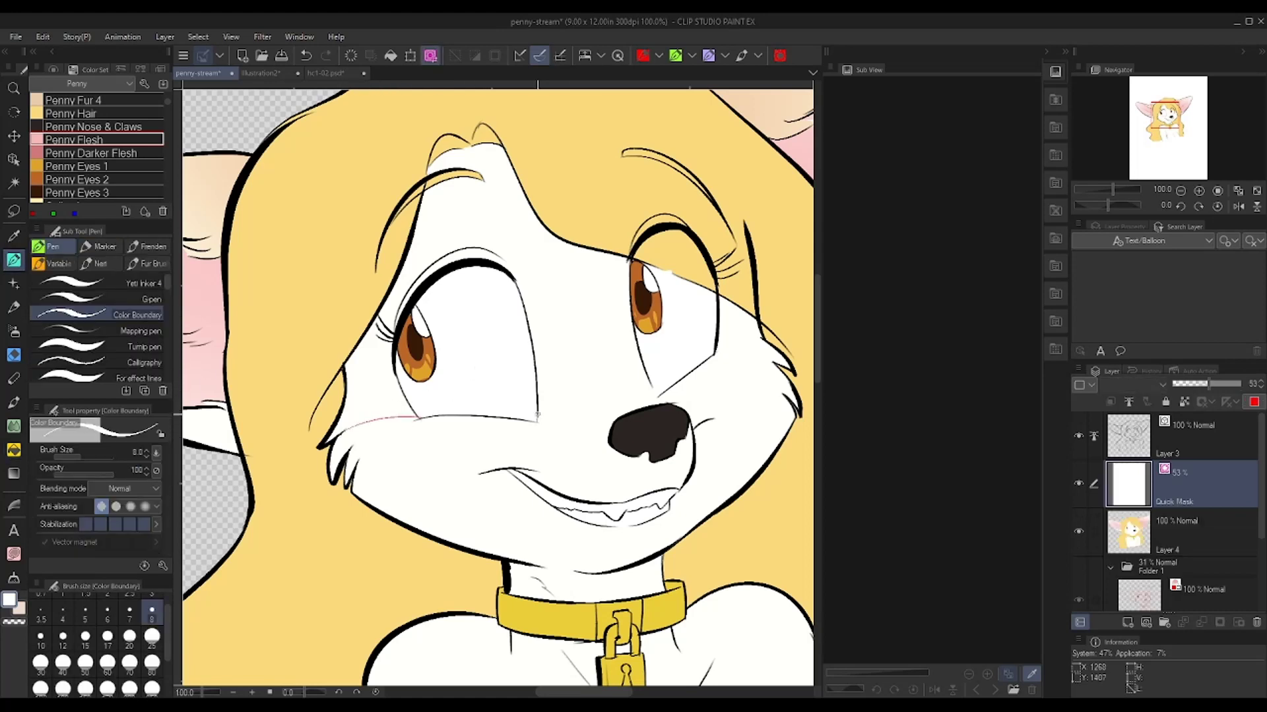
# Continue the mask boundary from the left eye to the nose and from the right eye to the right cheek
pyautogui.moveTo(538, 421)
pyautogui.mouseDown()
pyautogui.moveTo(565, 441)
pyautogui.moveTo(556, 426)
pyautogui.moveTo(627, 422)
pyautogui.moveTo(651, 386)
pyautogui.mouseUp()
pyautogui.hotkey('ctrl', 'z')
pyautogui.hotkey('ctrl', 'z')
pyautogui.moveTo(735, 345)
pyautogui.mouseDown()
pyautogui.moveTo(715, 363)
pyautogui.moveTo(769, 366)
pyautogui.mouseUp()
pyautogui.hotkey('ctrl', 'z')
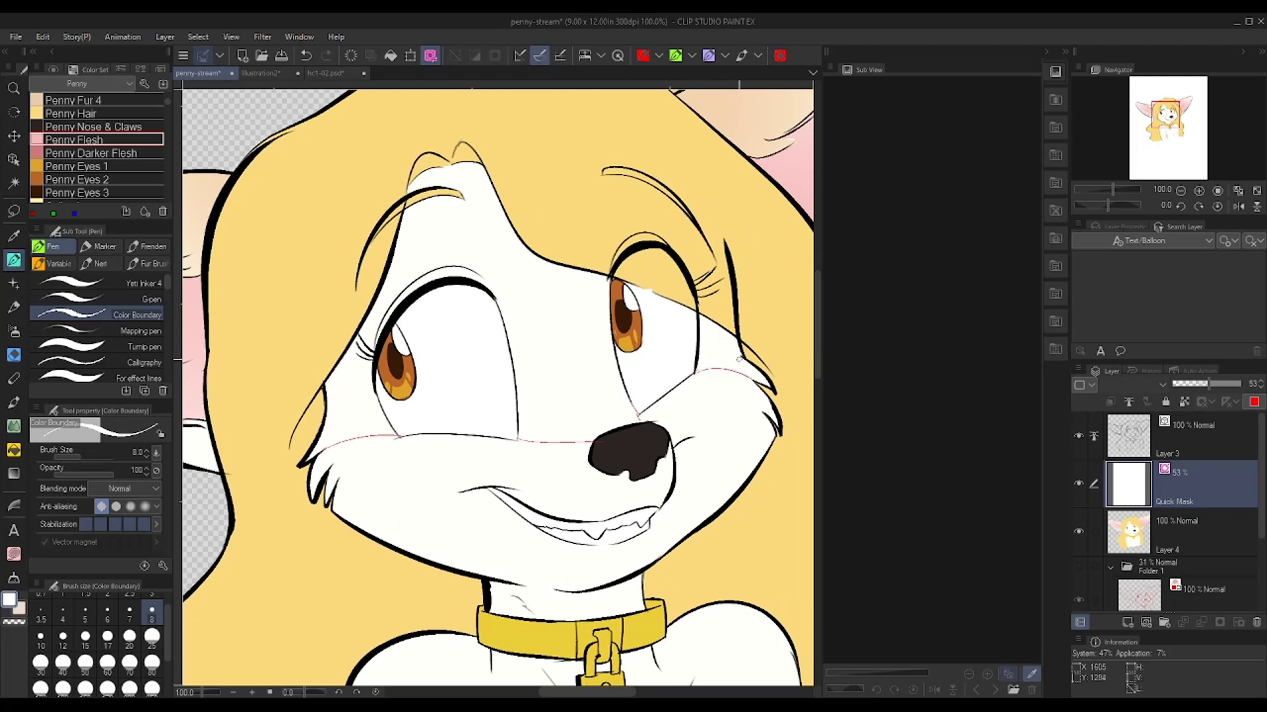
# Fill the forehead, eye surrounds and upper right cheek above the boundary on the Quick Mask with Reference Fill
pyautogui.click(13, 450)
pyautogui.click(347, 407)
pyautogui.click(409, 285)
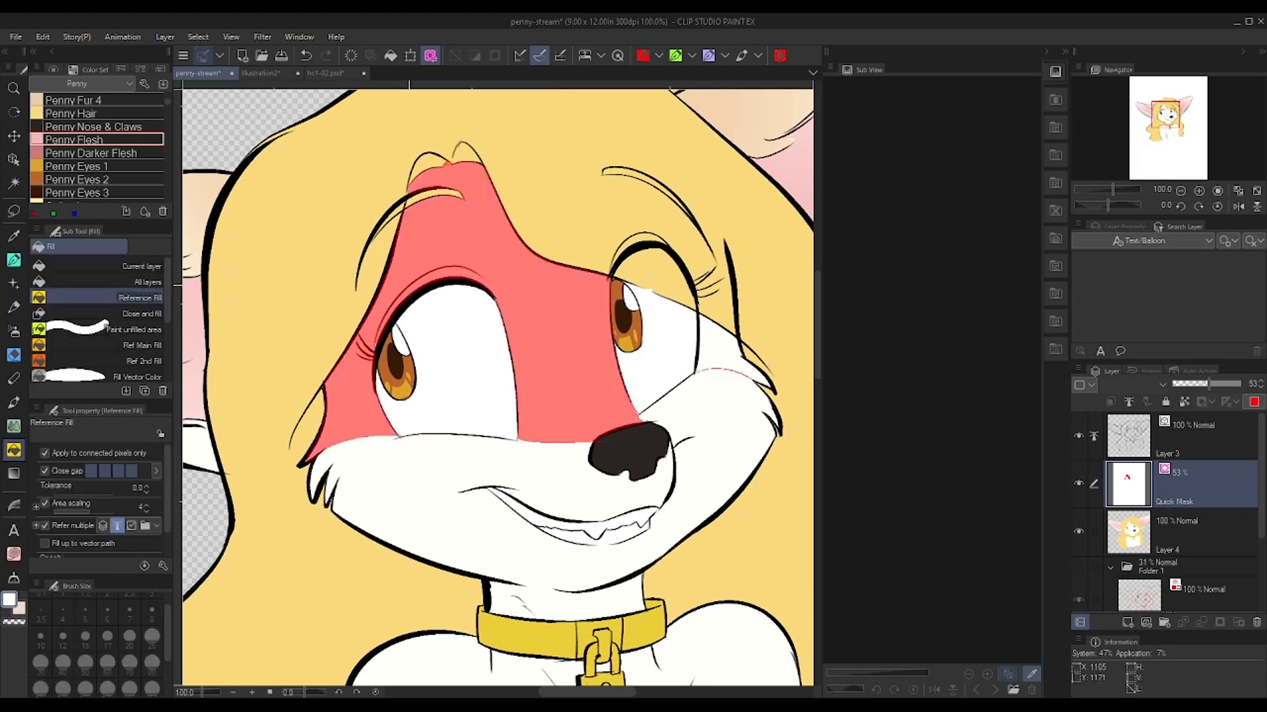
pyautogui.click(673, 357)
pyautogui.hotkey('ctrl', 'z')
pyautogui.click(716, 350)
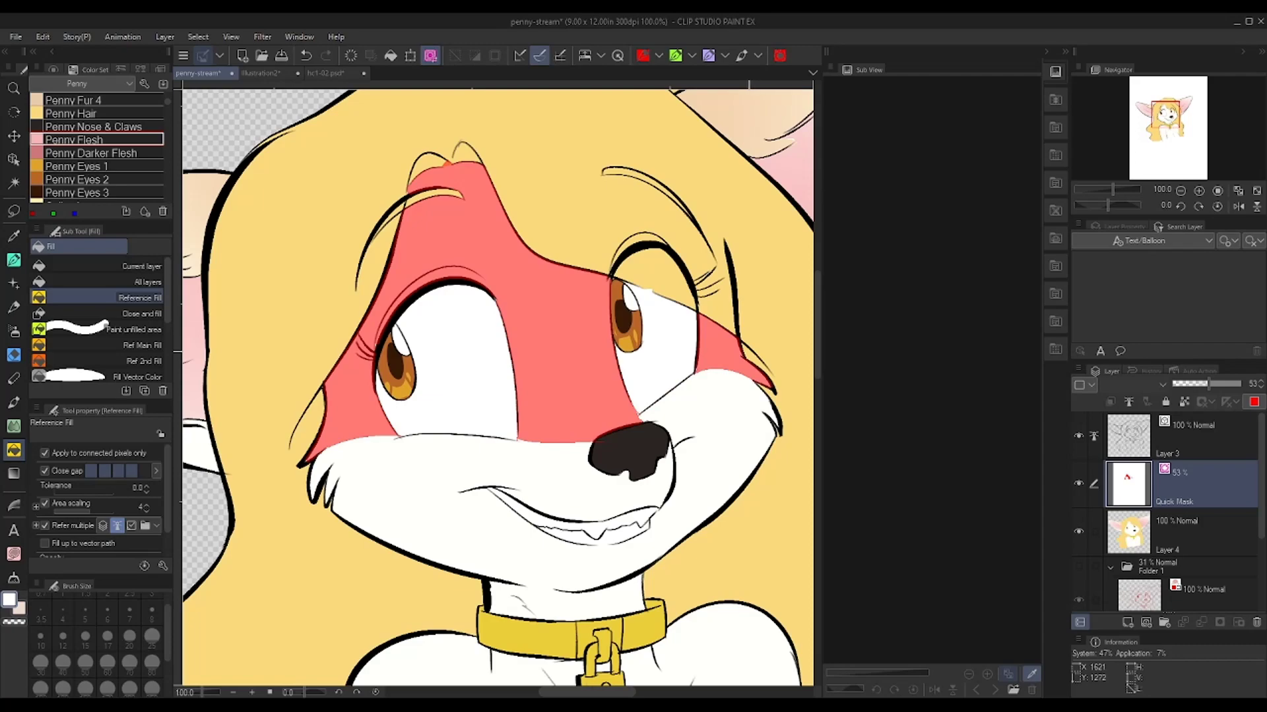
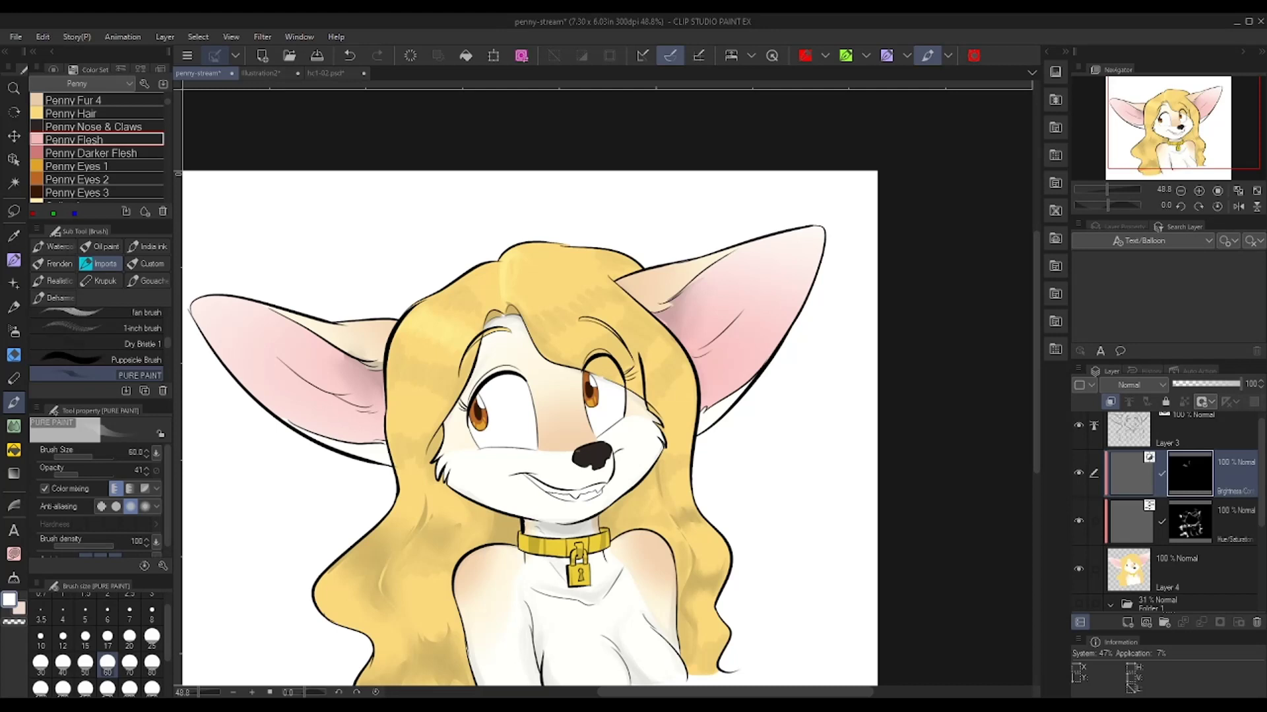
# Compare the artwork with the Brightness/Contrast and Hue/Saturation correction layers switched off and on
pyautogui.click(1078, 473)
pyautogui.click(1079, 473)
pyautogui.scroll(-2, 766, 409)
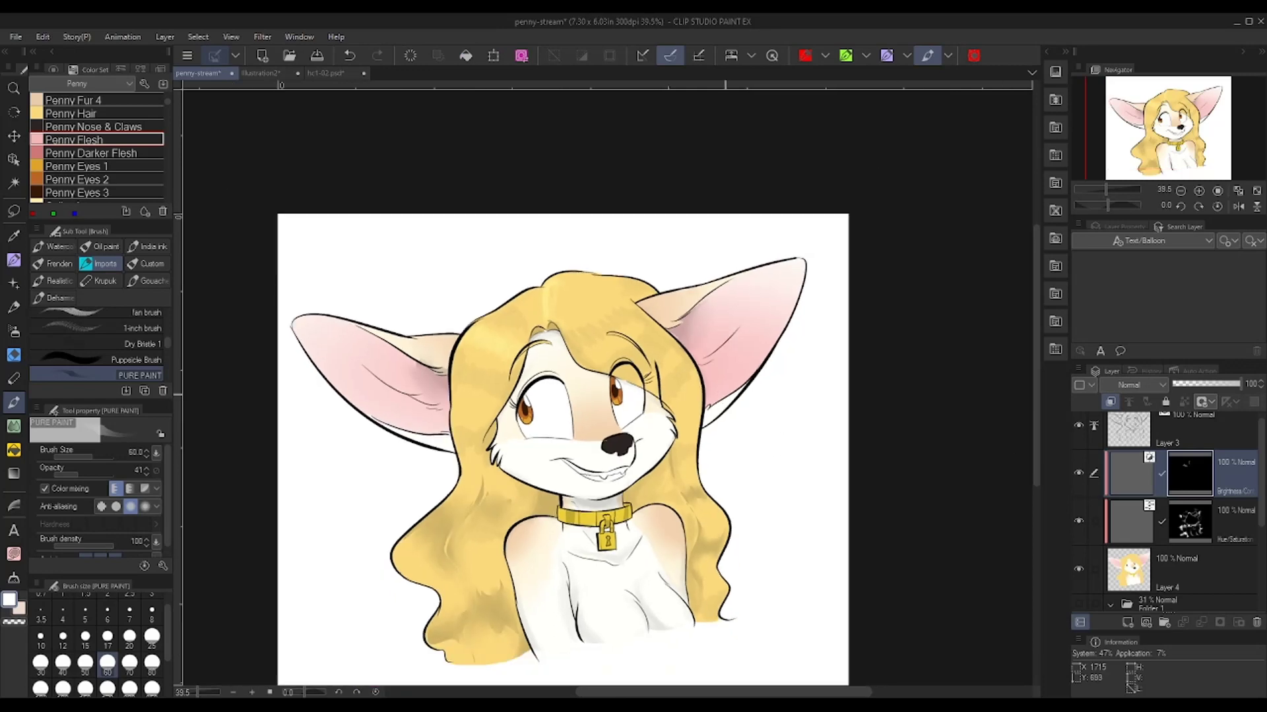
pyautogui.scroll(4, 610, 320)
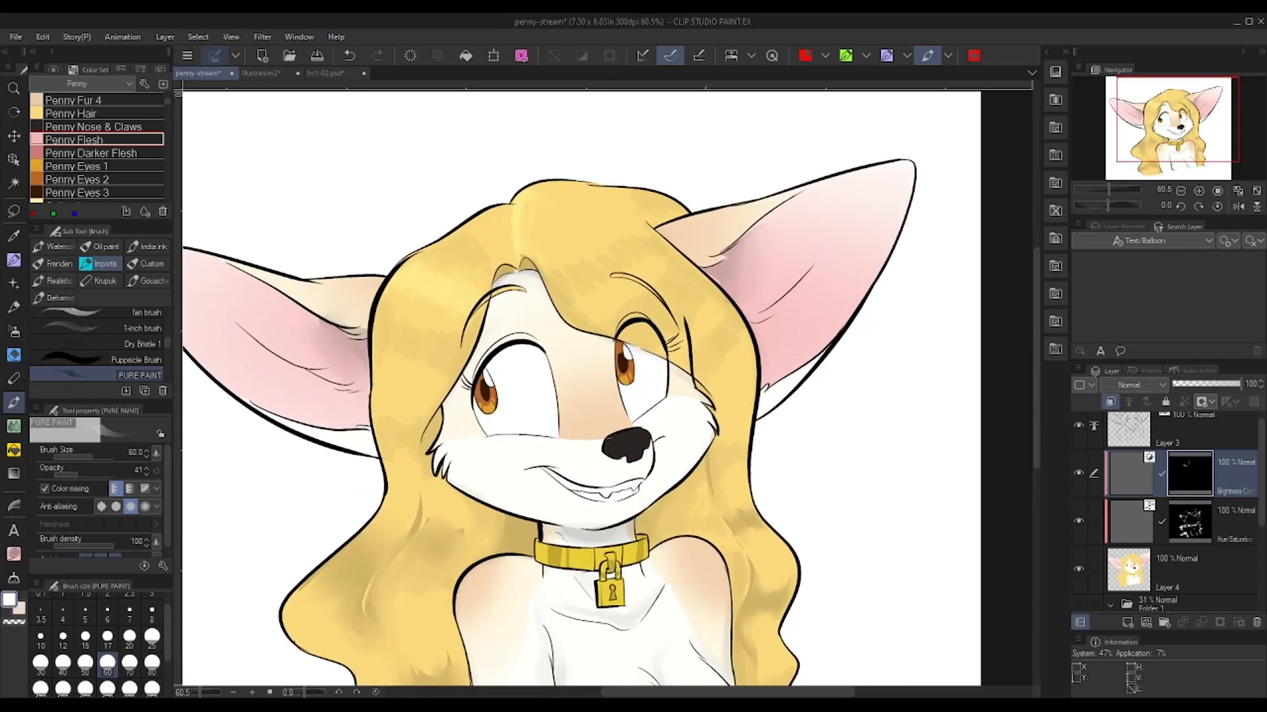
pyautogui.click(1079, 473)
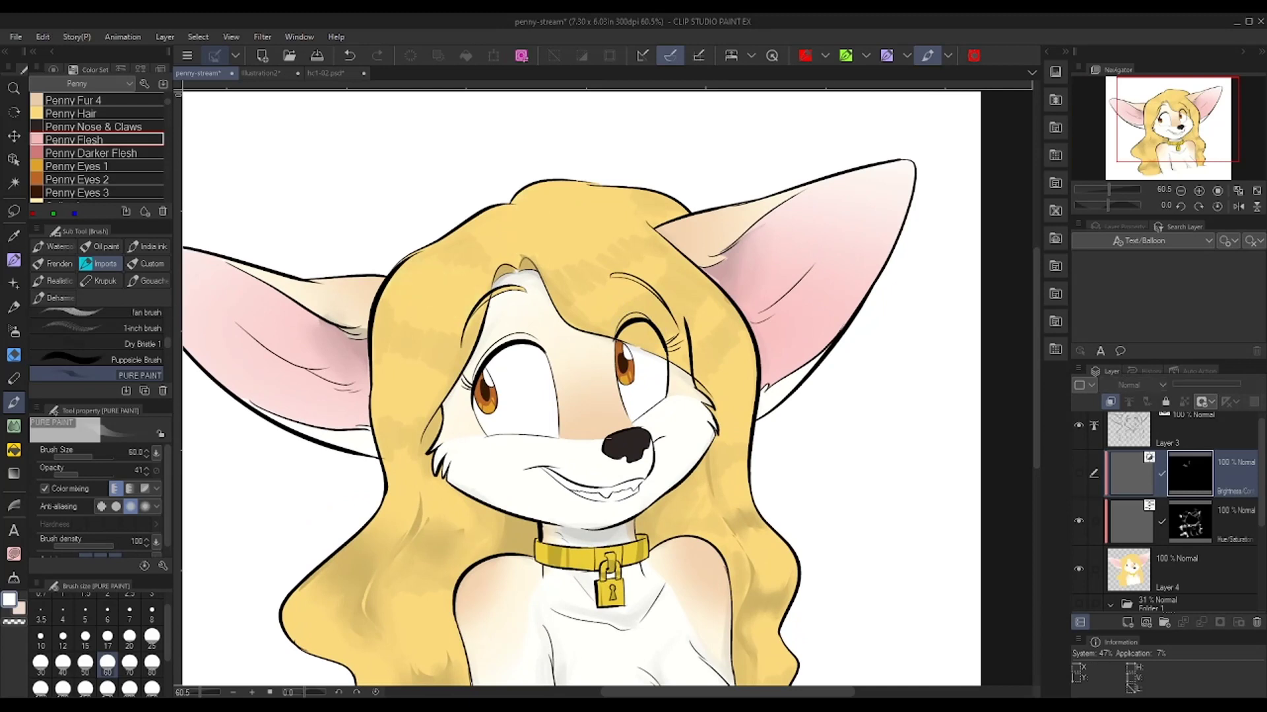
pyautogui.click(1079, 521)
pyautogui.click(1079, 473)
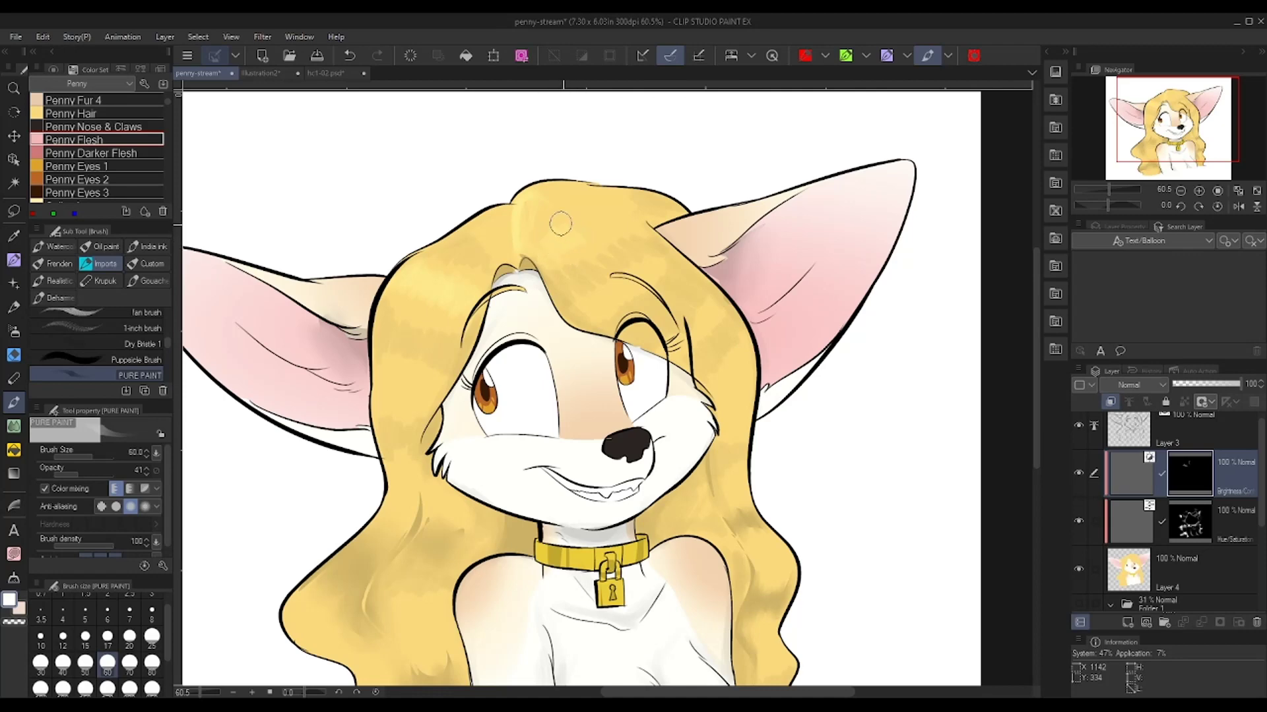
# Paint more highlights on the Brightness/Contrast layer's mask with the PURE PAINT brush enlarged to size 80
pyautogui.moveTo(610, 400); pyautogui.dragTo(677, 305)
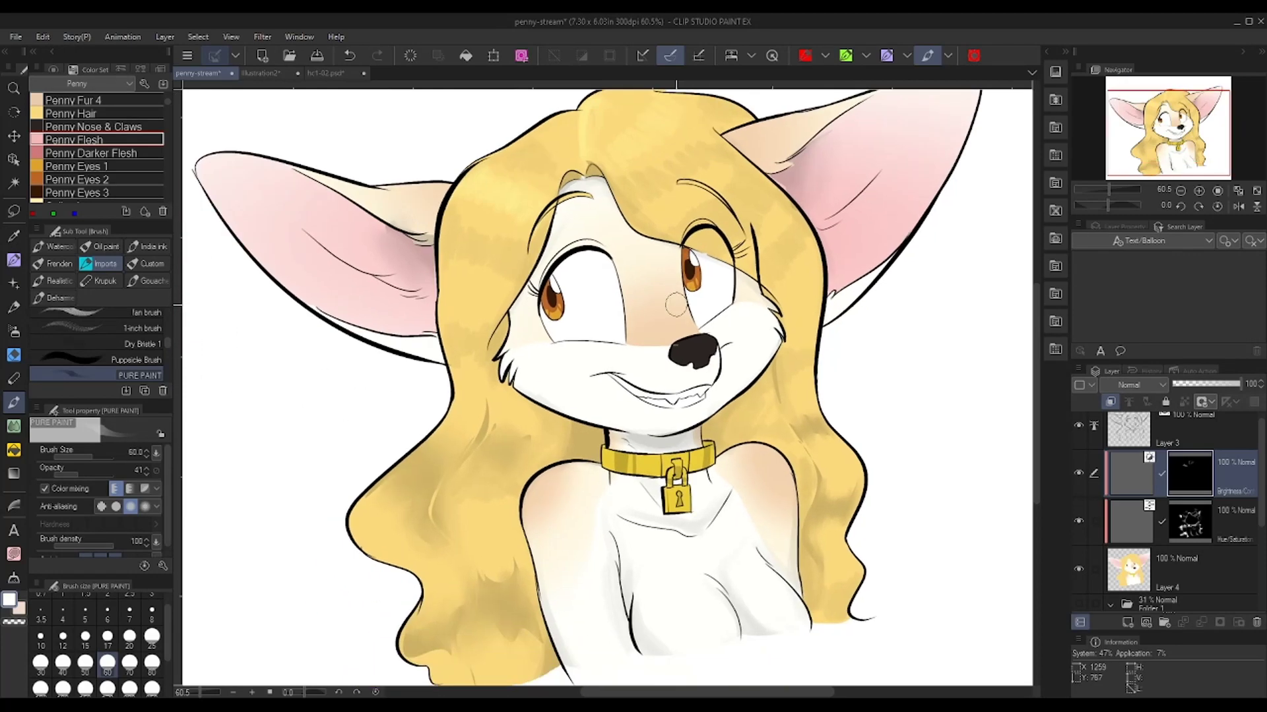
pyautogui.press(']')
pyautogui.press(']')
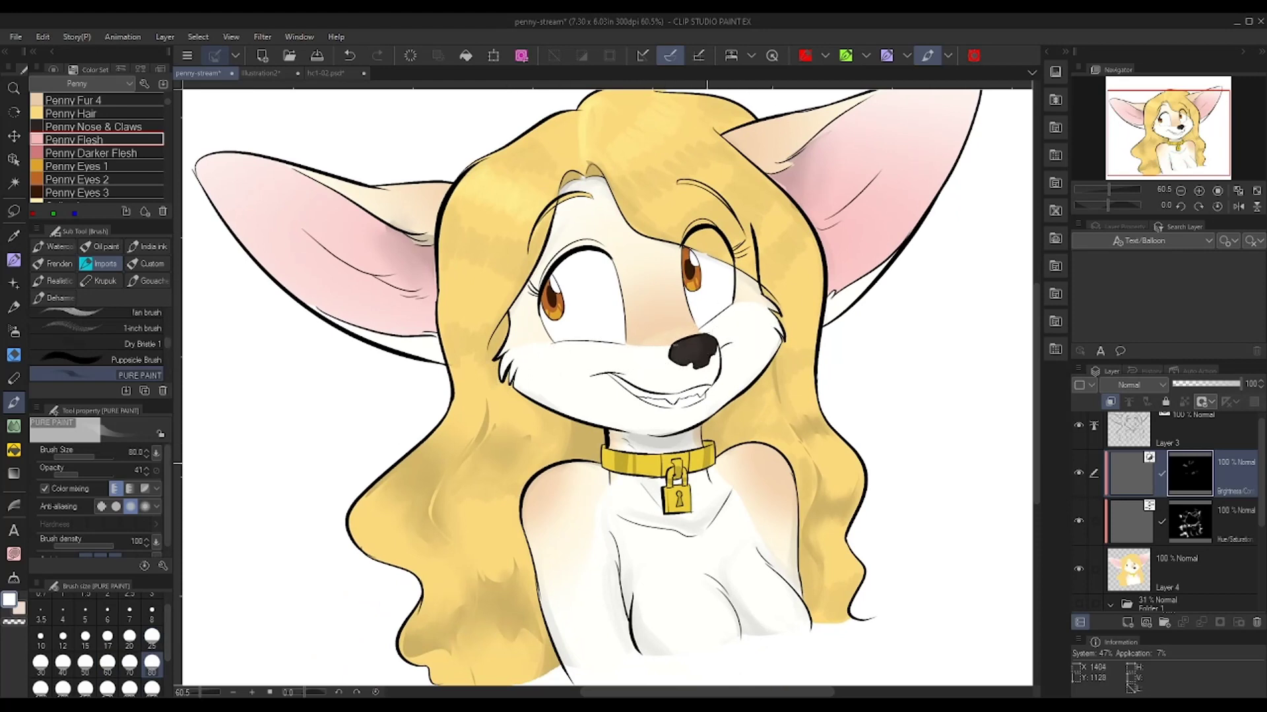
pyautogui.moveTo(547, 494)
pyautogui.mouseDown()
pyautogui.moveTo(588, 430)
pyautogui.moveTo(567, 422)
pyautogui.mouseUp()
pyautogui.moveTo(633, 449); pyautogui.dragTo(577, 495)
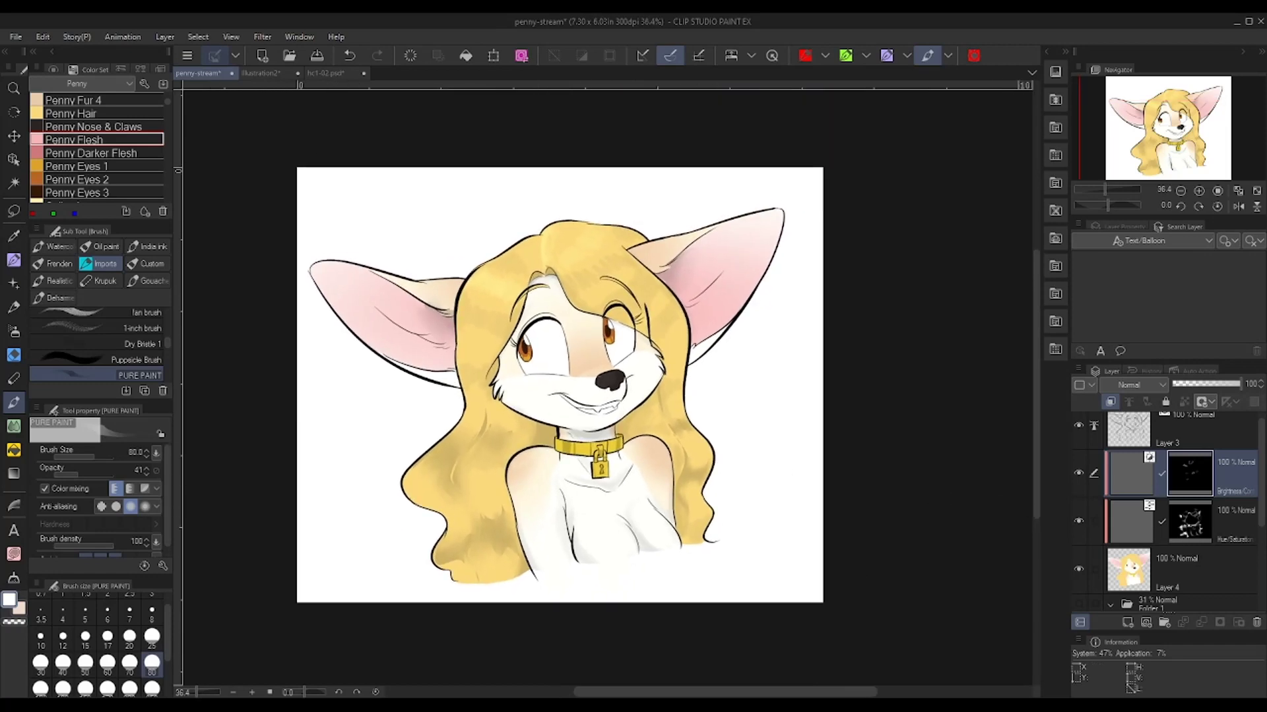
# Group the line art, both correction layers and the colour layer, from Layer 3 to Layer 4, into a folder
pyautogui.keyDown('shift'); pyautogui.click(1188, 569); pyautogui.keyUp('shift')
pyautogui.scroll(1, 1167, 512)
pyautogui.click(1188, 436)
pyautogui.keyDown('shift'); pyautogui.click(1187, 579); pyautogui.keyUp('shift')
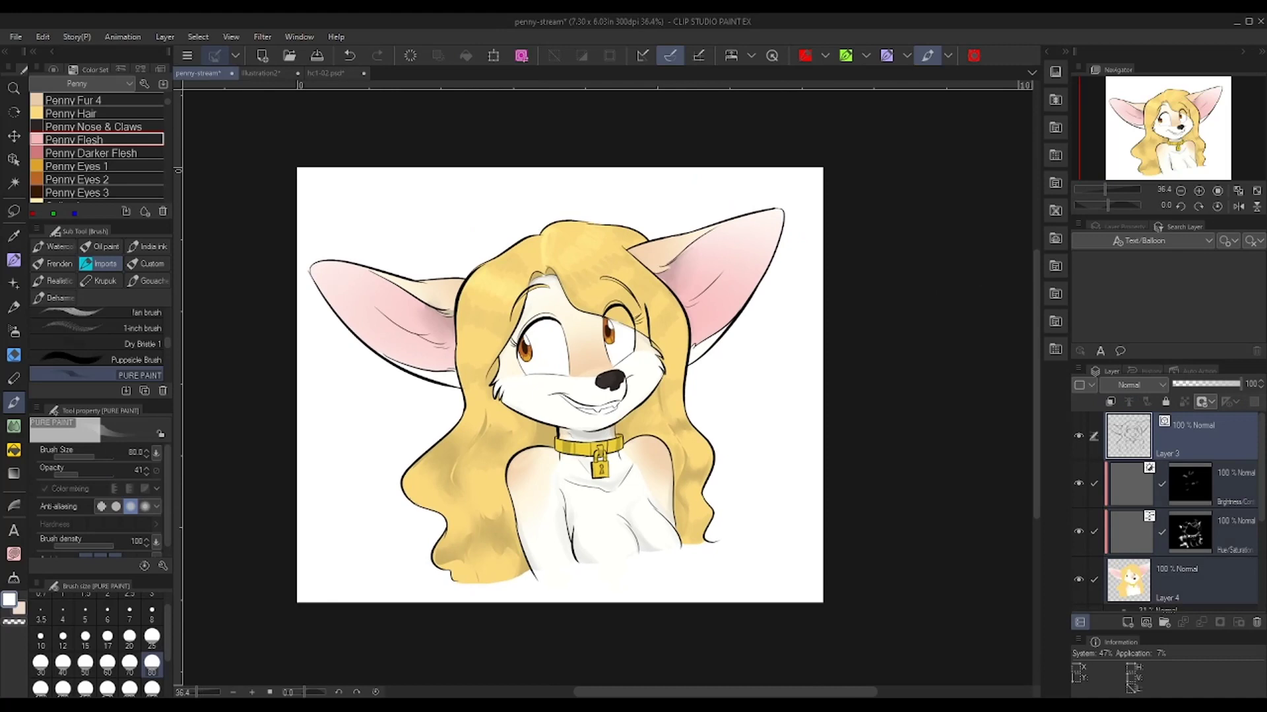
pyautogui.hotkey('ctrl', 'g')
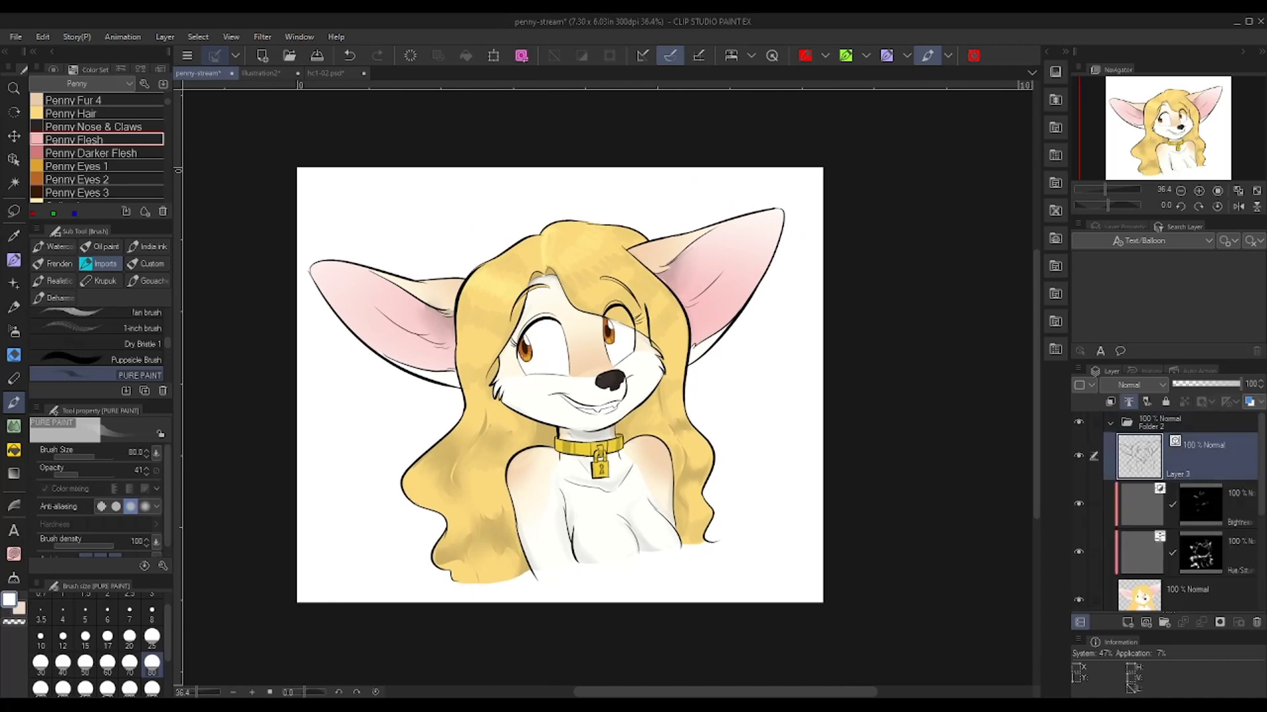
# Add a Tone Curve correction layer above Layer 3 and adjust its curves to give the character a muted green tint
pyautogui.hotkey('ctrl', 'm')
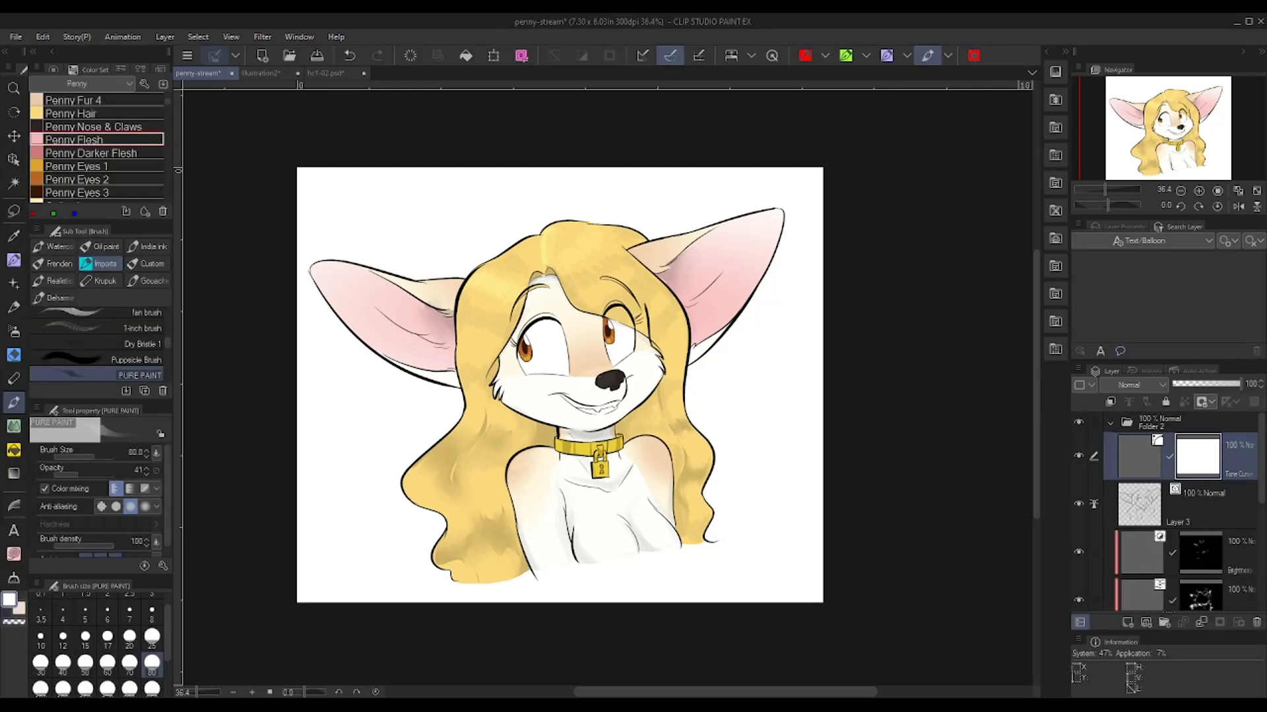
pyautogui.doubleClick(1139, 456)
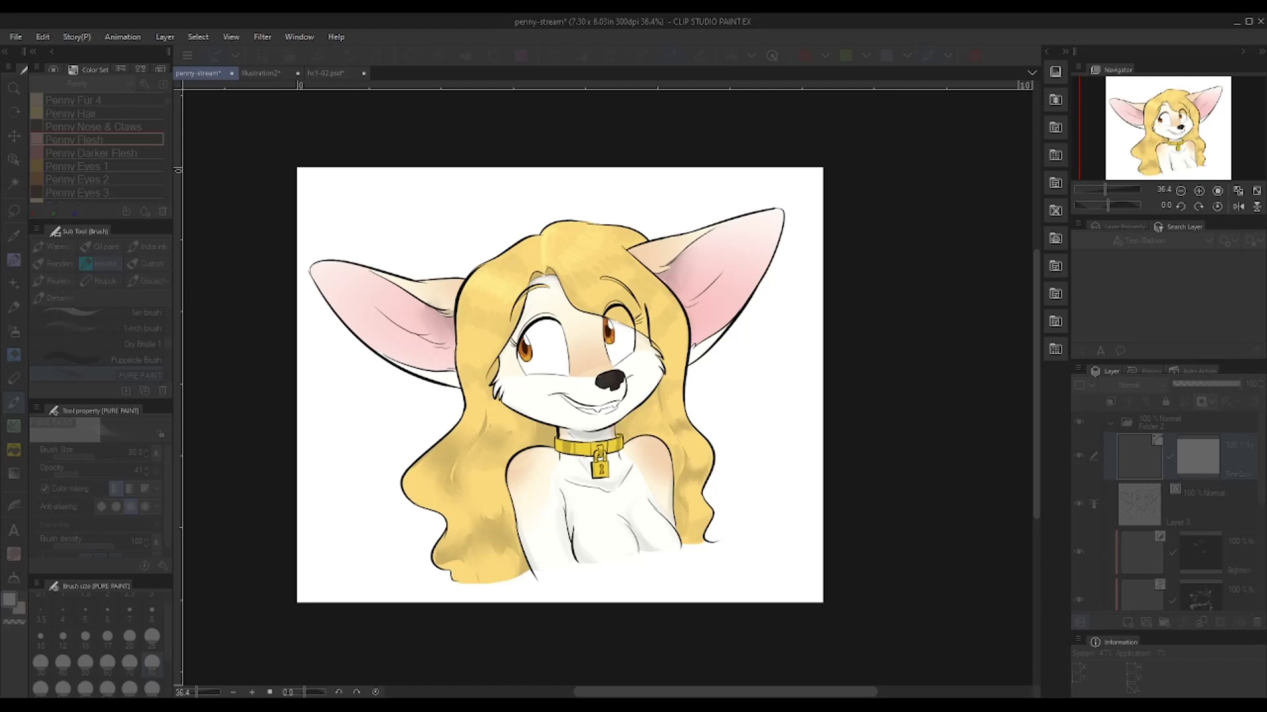
pyautogui.hotkey('ctrl', 'z')
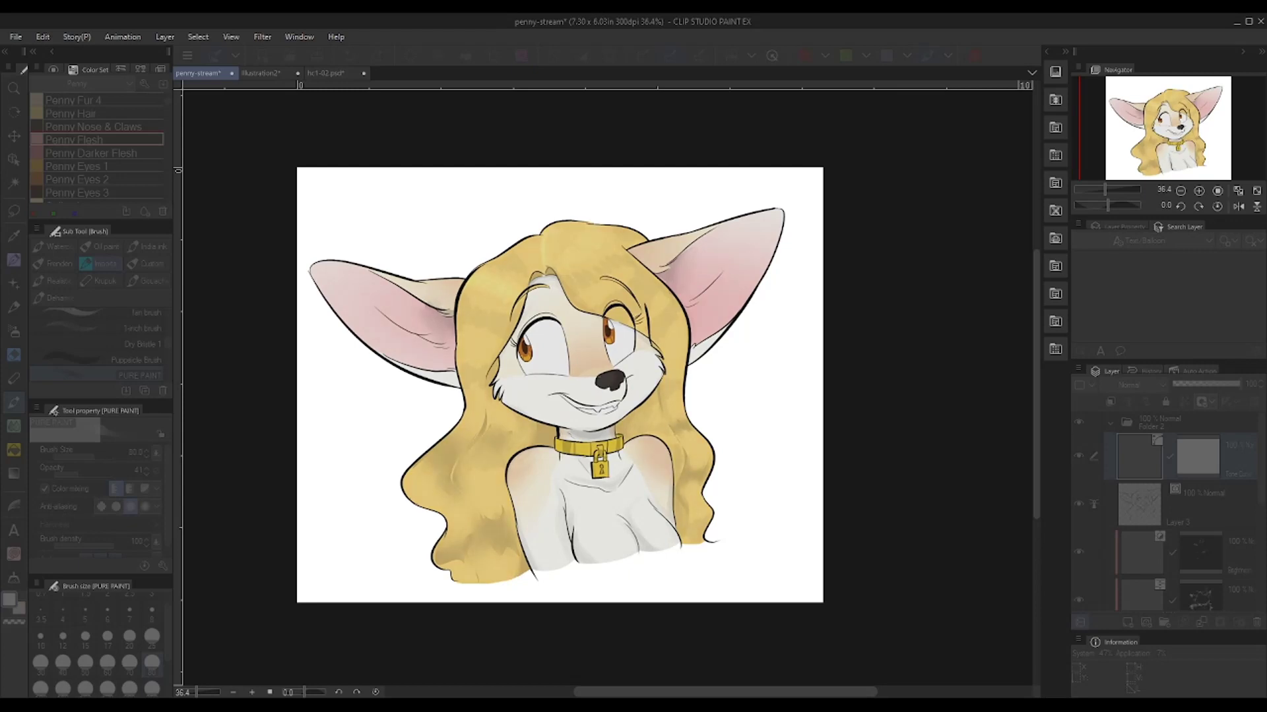
pyautogui.hotkey('ctrl', 'z')
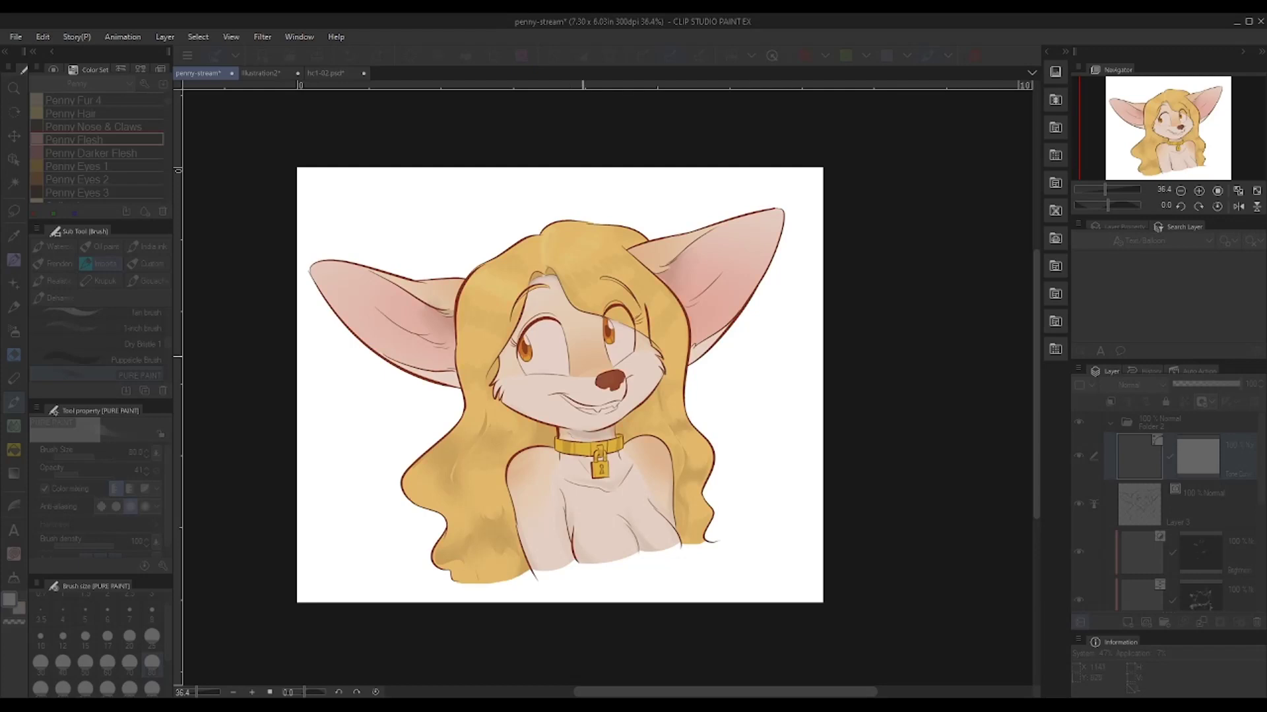
pyautogui.scroll(1, 593, 348)
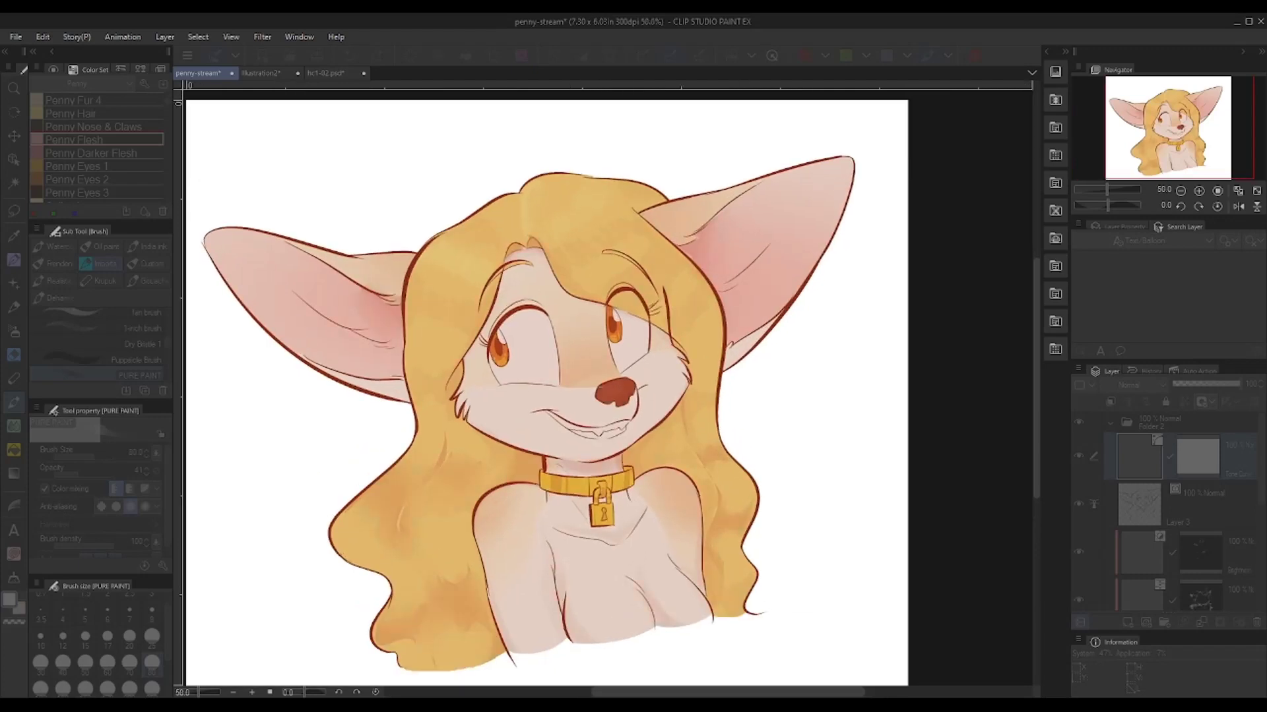
pyautogui.press('Return')
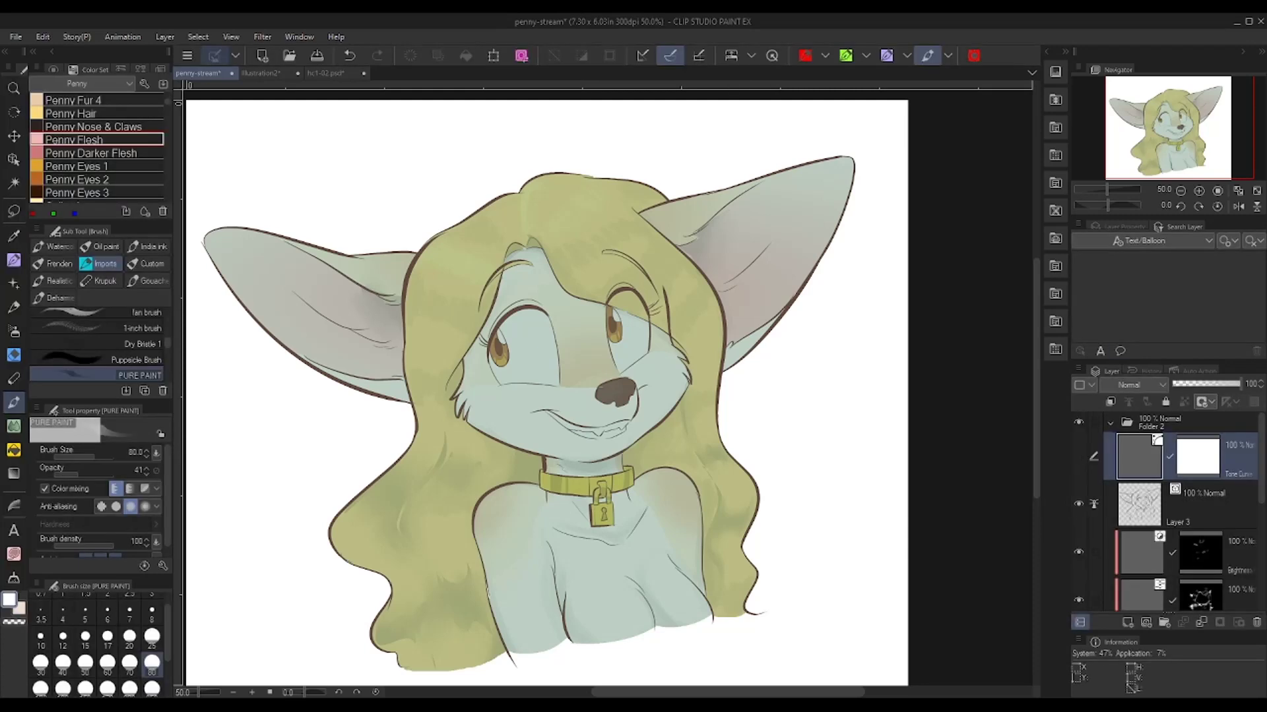
# With the Tone Curve layer hidden, add a Gradient Map correction layer above Layer 3 at 66% opacity and hide it
pyautogui.click(1078, 456)
pyautogui.click(1206, 505)
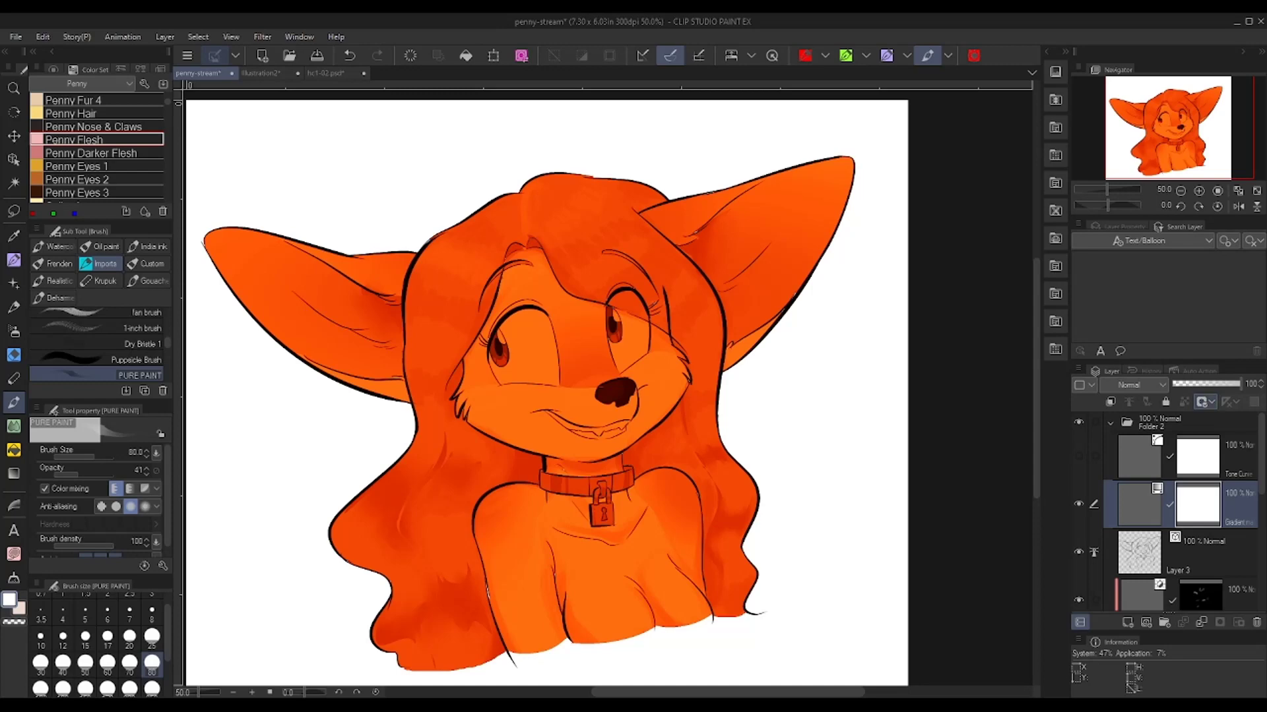
pyautogui.moveTo(1239, 384)
pyautogui.mouseDown()
pyautogui.moveTo(1198, 384)
pyautogui.moveTo(1217, 384)
pyautogui.mouseUp()
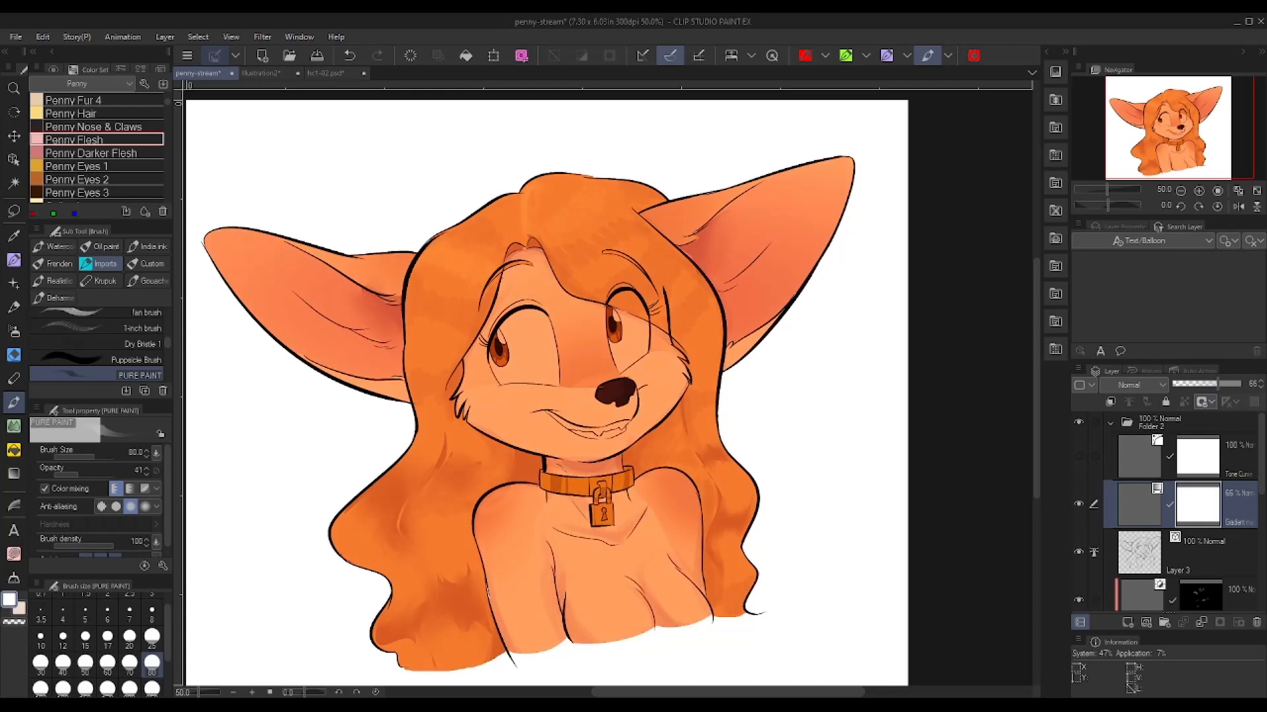
pyautogui.click(1079, 504)
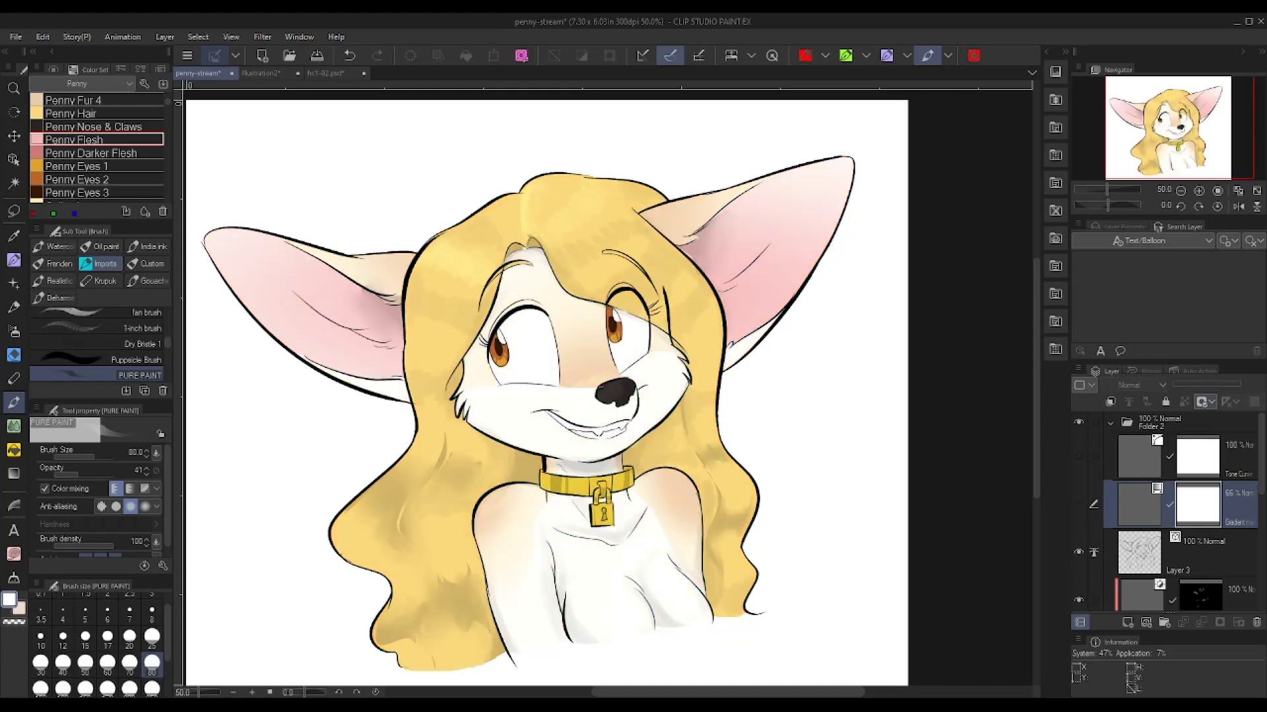
# Add a Color Balance correction layer above Layer 3, shifting the artwork toward red and magenta
pyautogui.click(1177, 553)
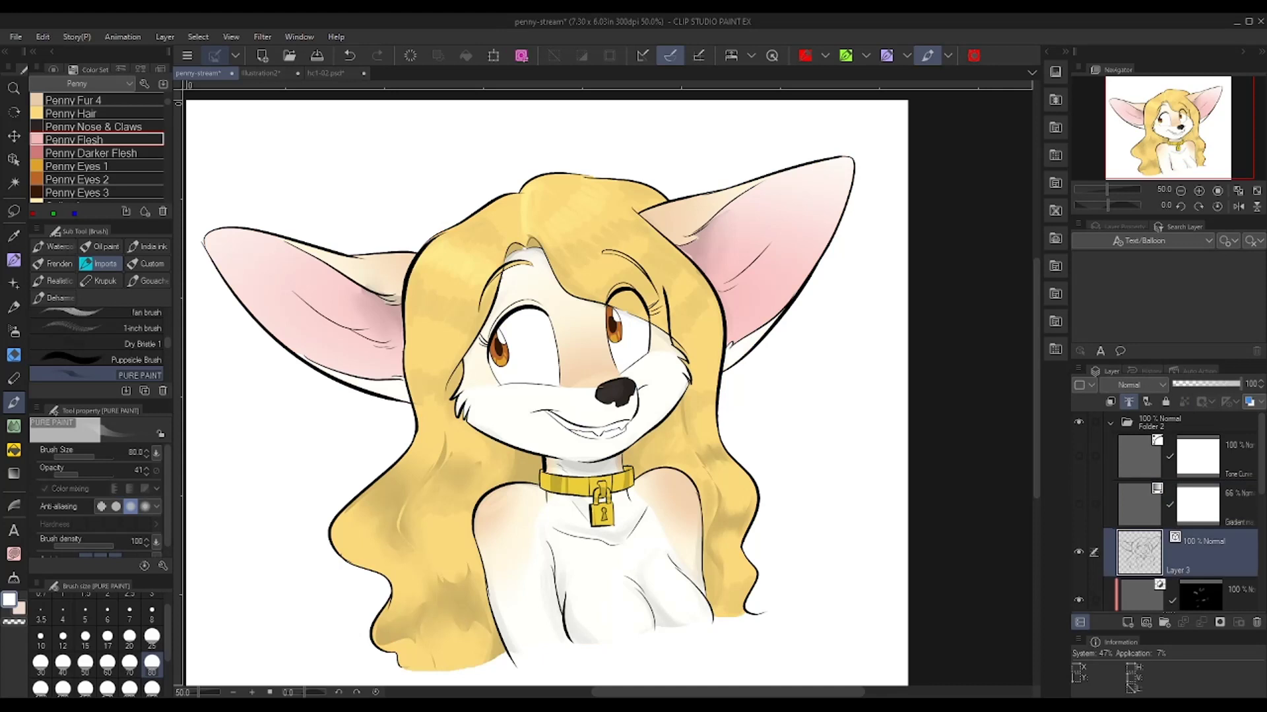
pyautogui.hotkey('ctrl', 'b')
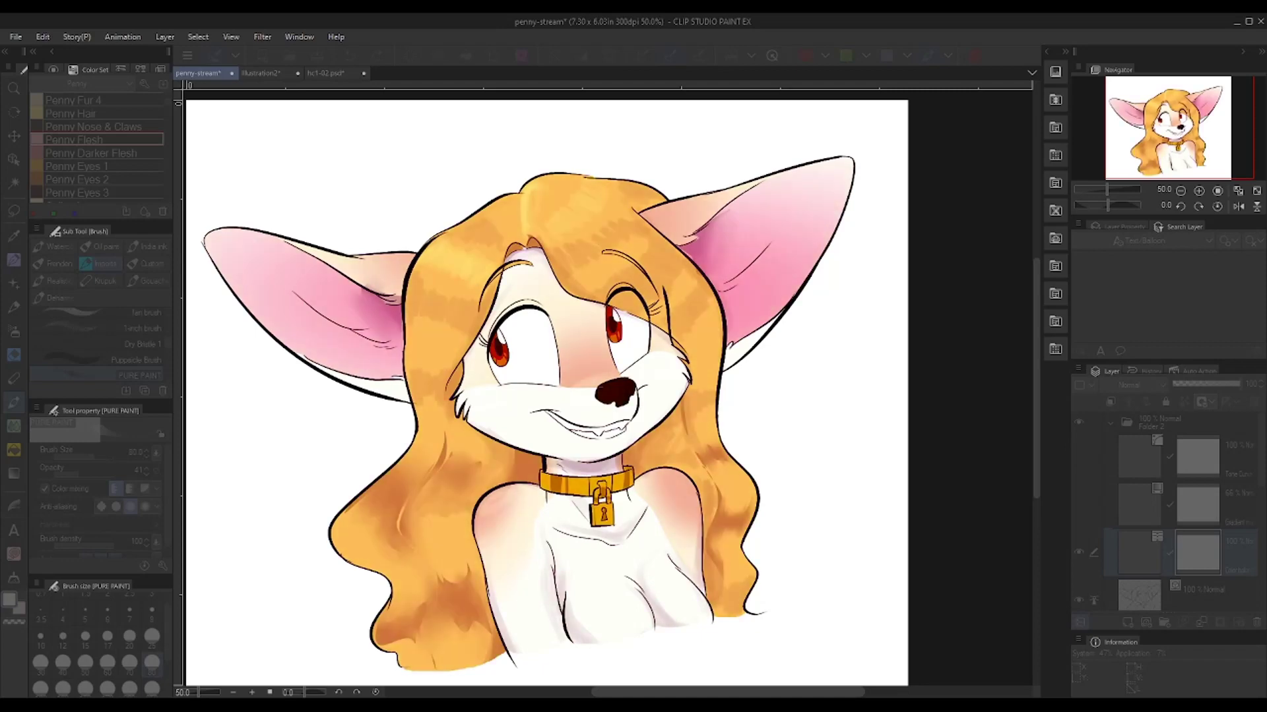
pyautogui.press('Return')
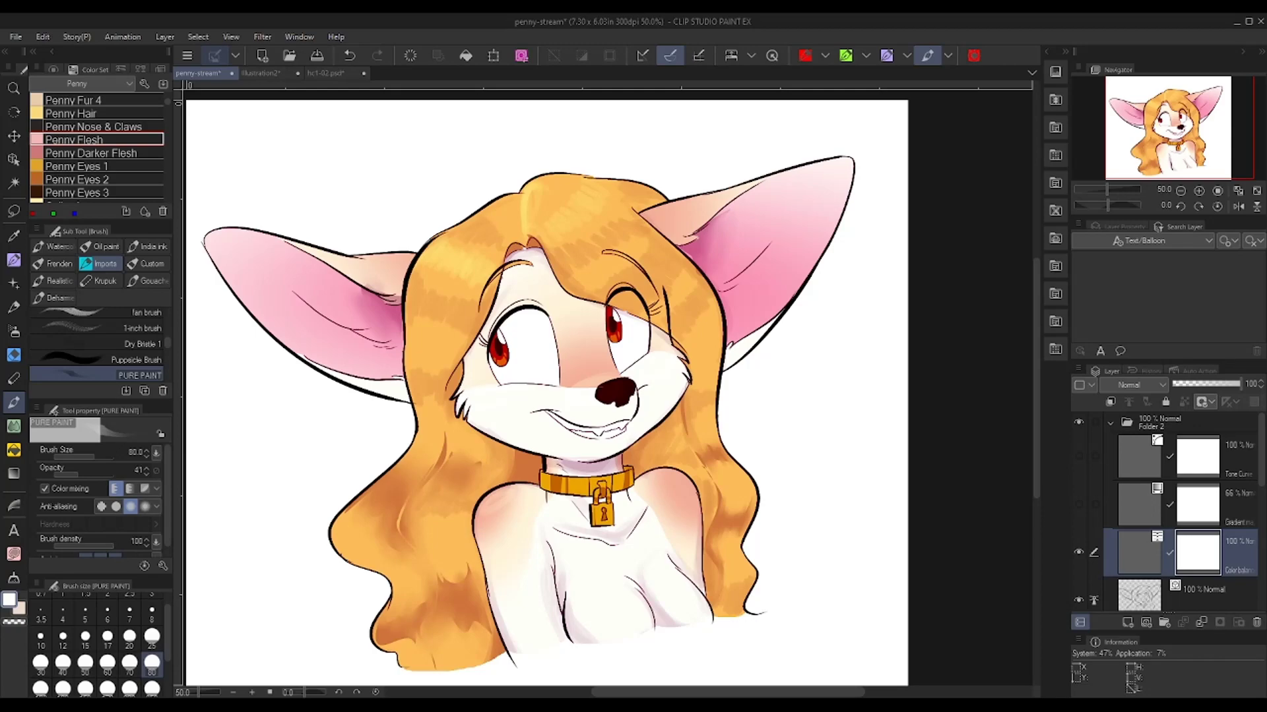
# Delete the Tone Curve, Gradient Map and Color Balance correction layers together
pyautogui.keyDown('shift'); pyautogui.click(1234, 456); pyautogui.keyUp('shift')
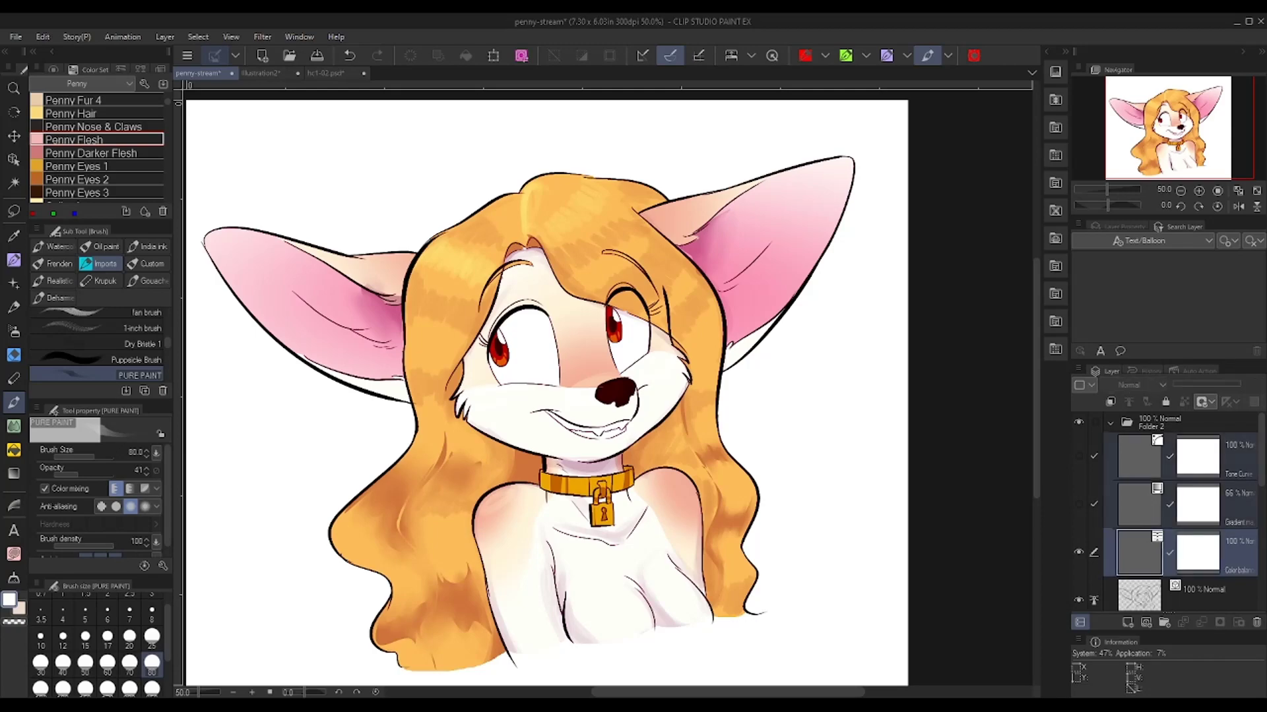
pyautogui.press('Delete')
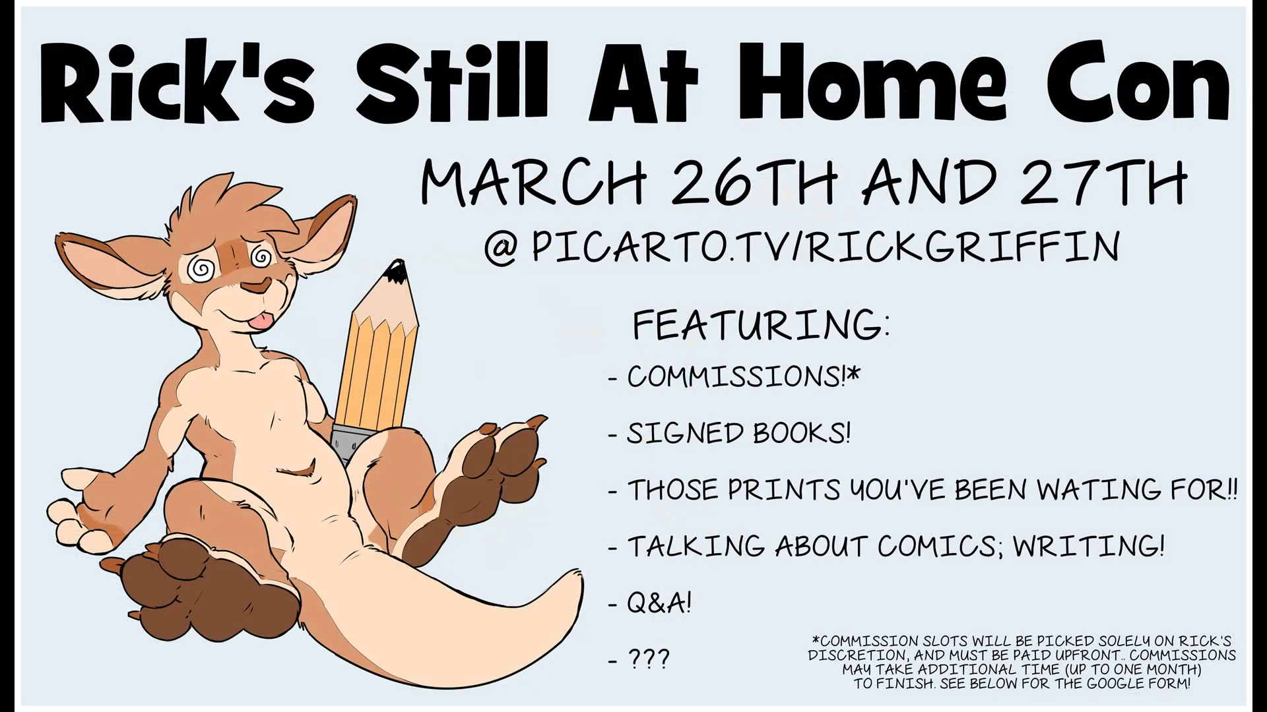
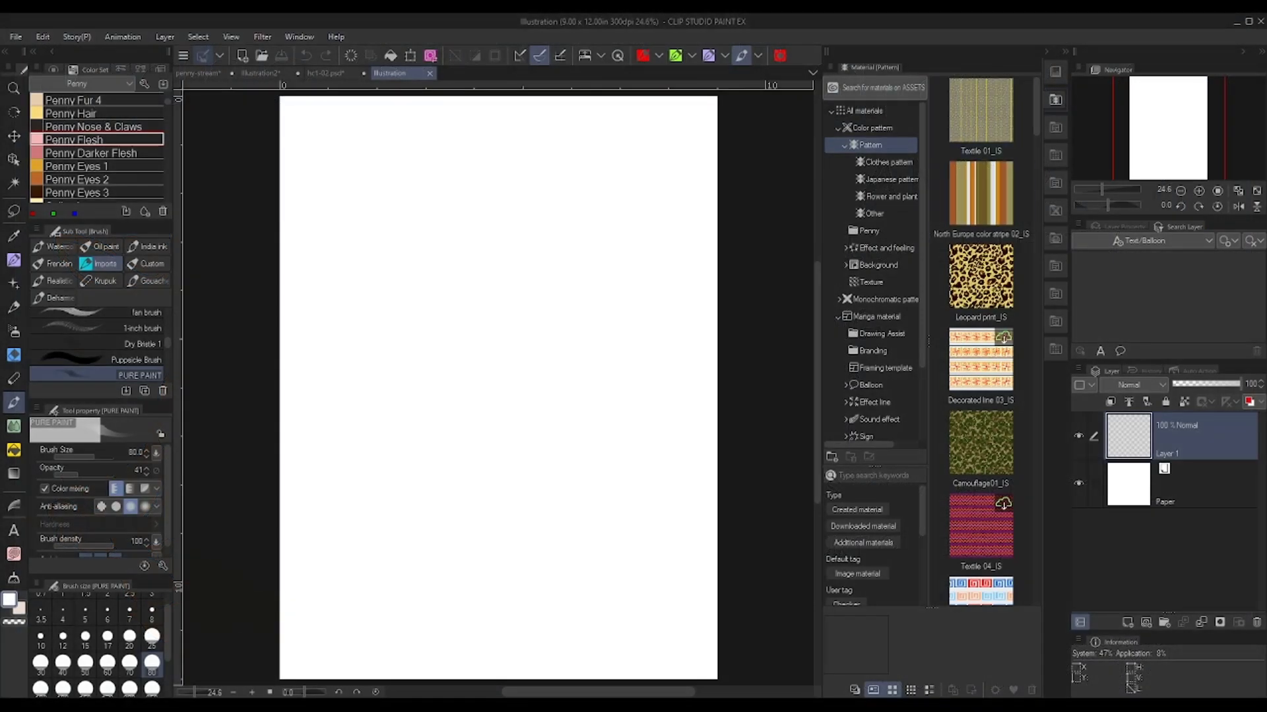
# Place the 3D drawing figure-Ver.2 (Male) from the 3D body type materials on the blank Illustration canvas, framed at full height
pyautogui.scroll(-3, 877, 290)
pyautogui.click(871, 391)
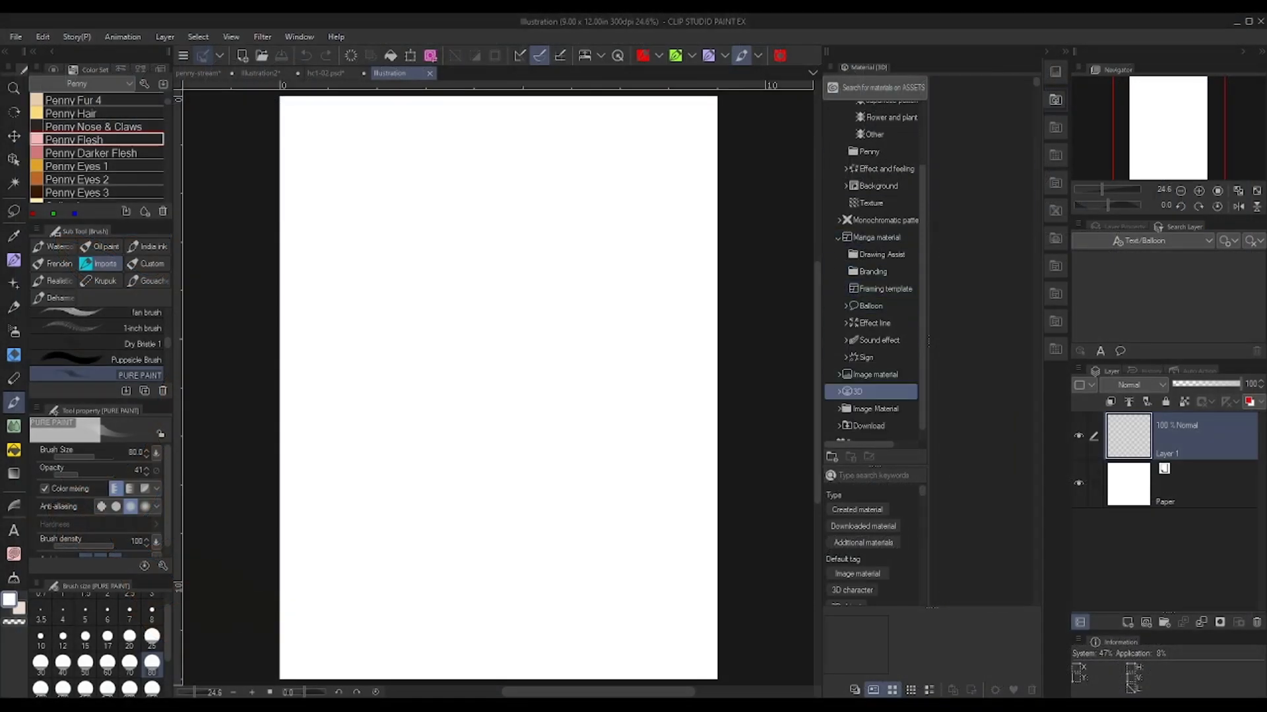
pyautogui.click(838, 391)
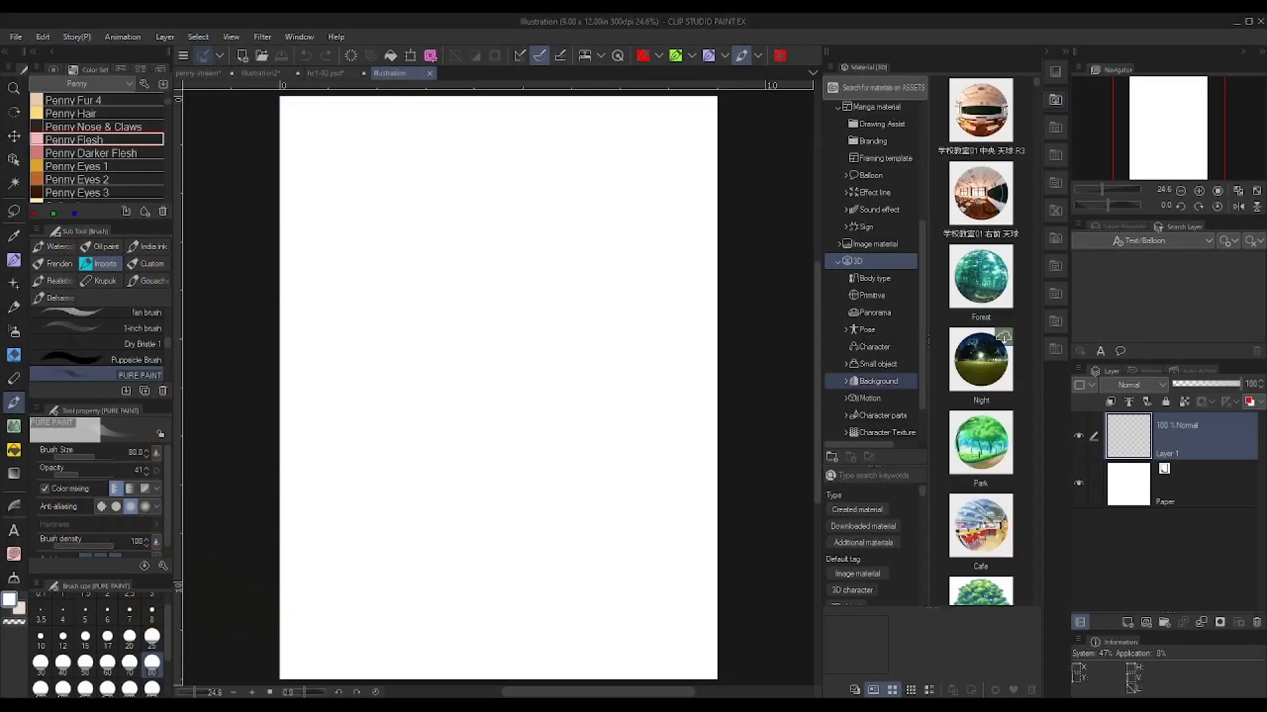
pyautogui.scroll(-1, 870, 297)
pyautogui.click(870, 262)
pyautogui.click(980, 118)
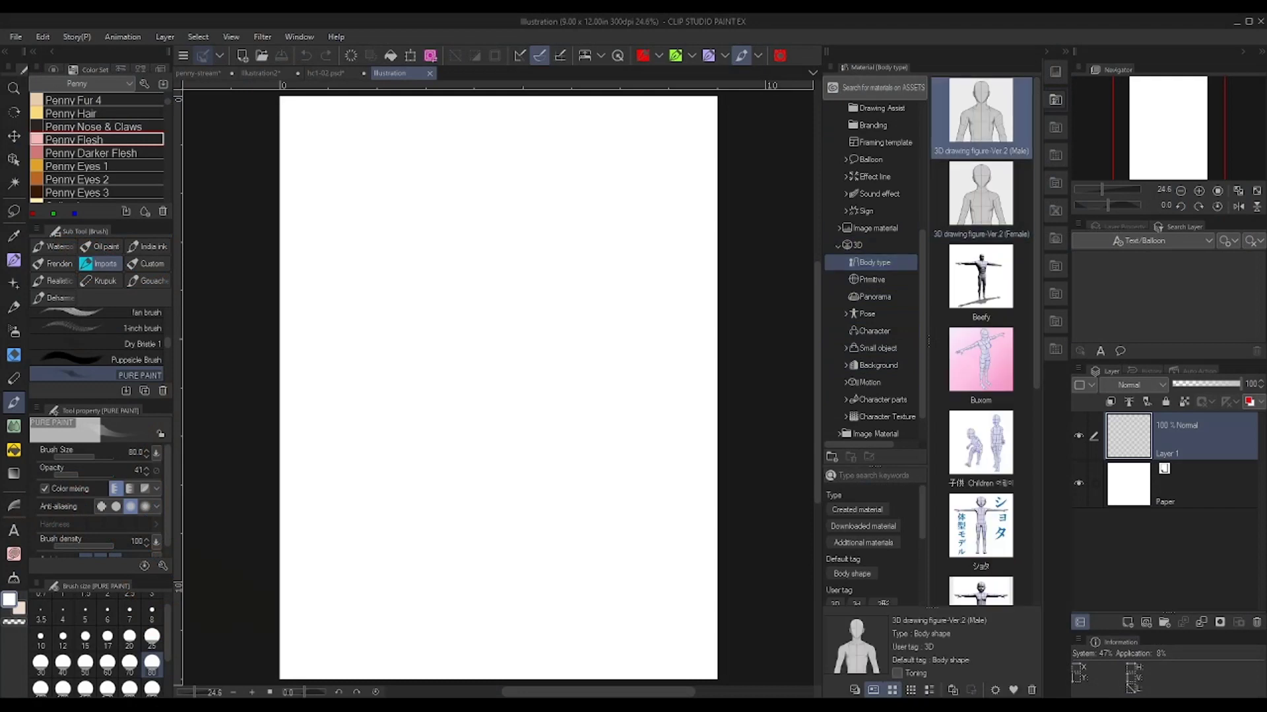
pyautogui.scroll(-3, 980, 283)
pyautogui.scroll(3, 981, 330)
pyautogui.moveTo(980, 117); pyautogui.dragTo(495, 297)
pyautogui.moveTo(426, 116); pyautogui.dragTo(383, 109)
pyautogui.moveTo(458, 116); pyautogui.dragTo(464, 83)
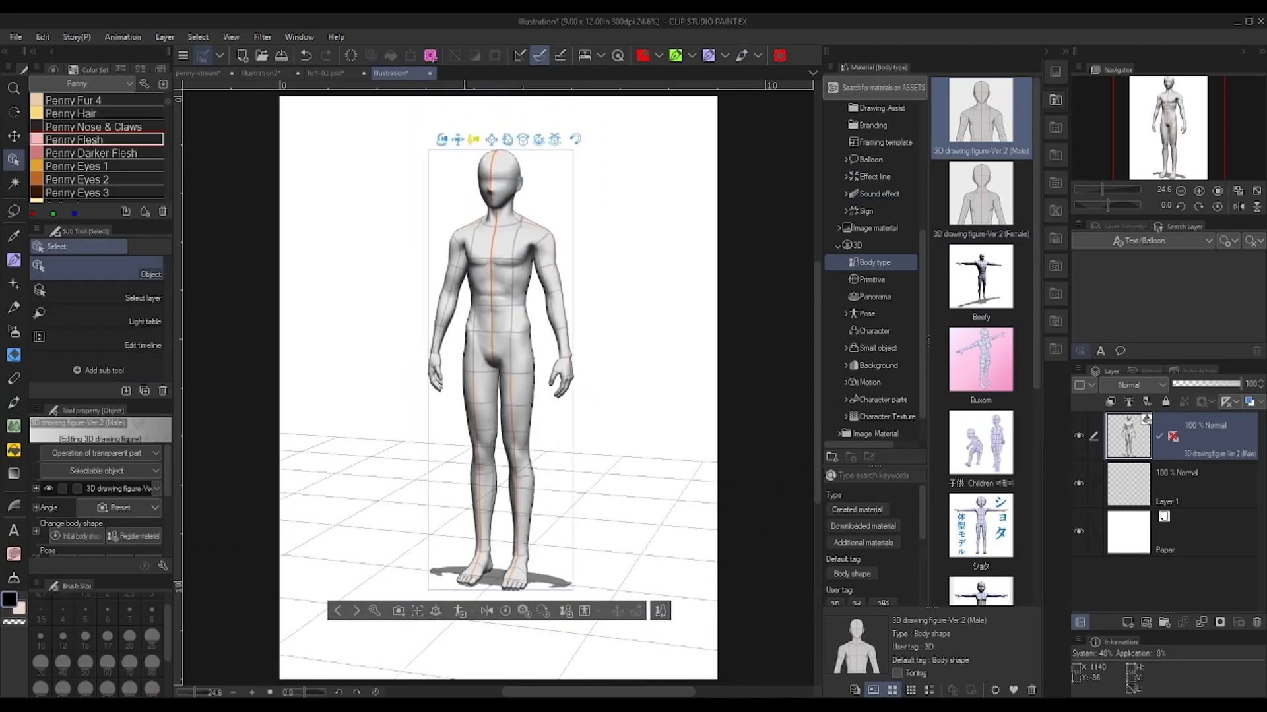
# Try reposing the 3D figure by shifting its hip controller, and undo the change
pyautogui.click(498, 285)
pyautogui.click(496, 333)
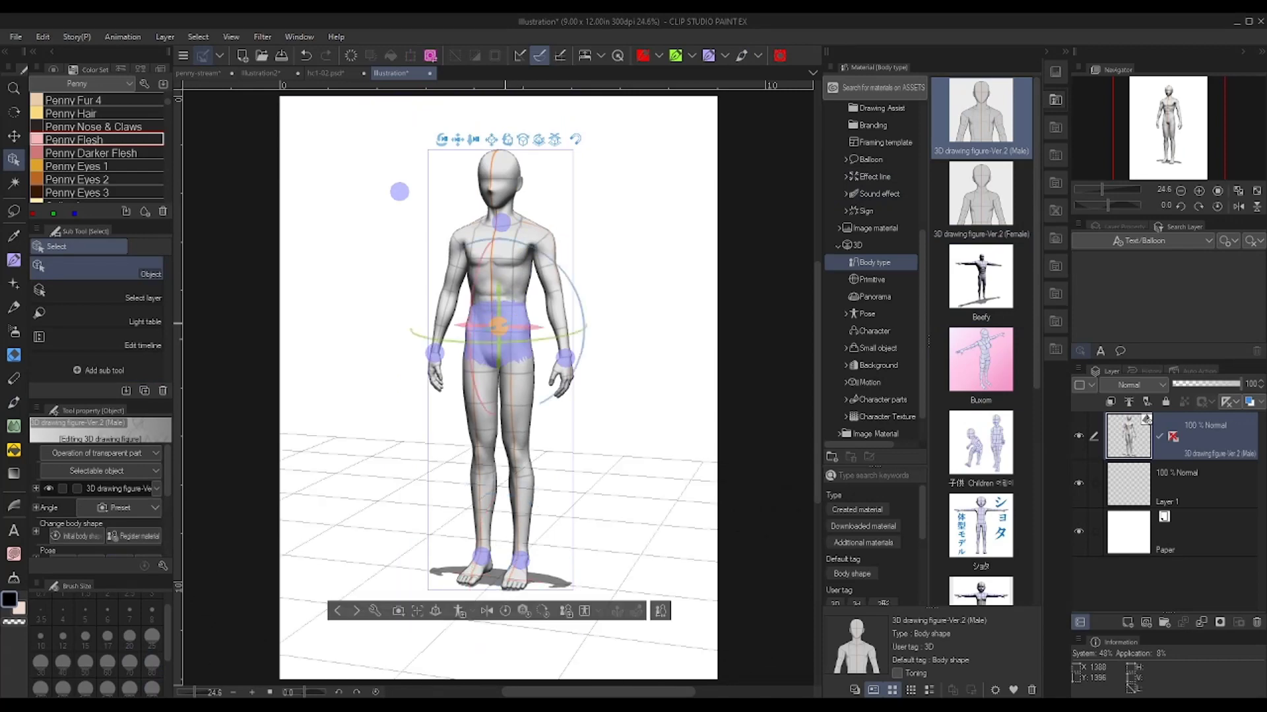
pyautogui.moveTo(504, 324)
pyautogui.mouseDown()
pyautogui.moveTo(518, 325)
pyautogui.moveTo(510, 335)
pyautogui.moveTo(504, 307)
pyautogui.moveTo(521, 314)
pyautogui.moveTo(481, 362)
pyautogui.moveTo(504, 339)
pyautogui.moveTo(475, 326)
pyautogui.moveTo(469, 340)
pyautogui.moveTo(504, 310)
pyautogui.moveTo(514, 317)
pyautogui.mouseUp()
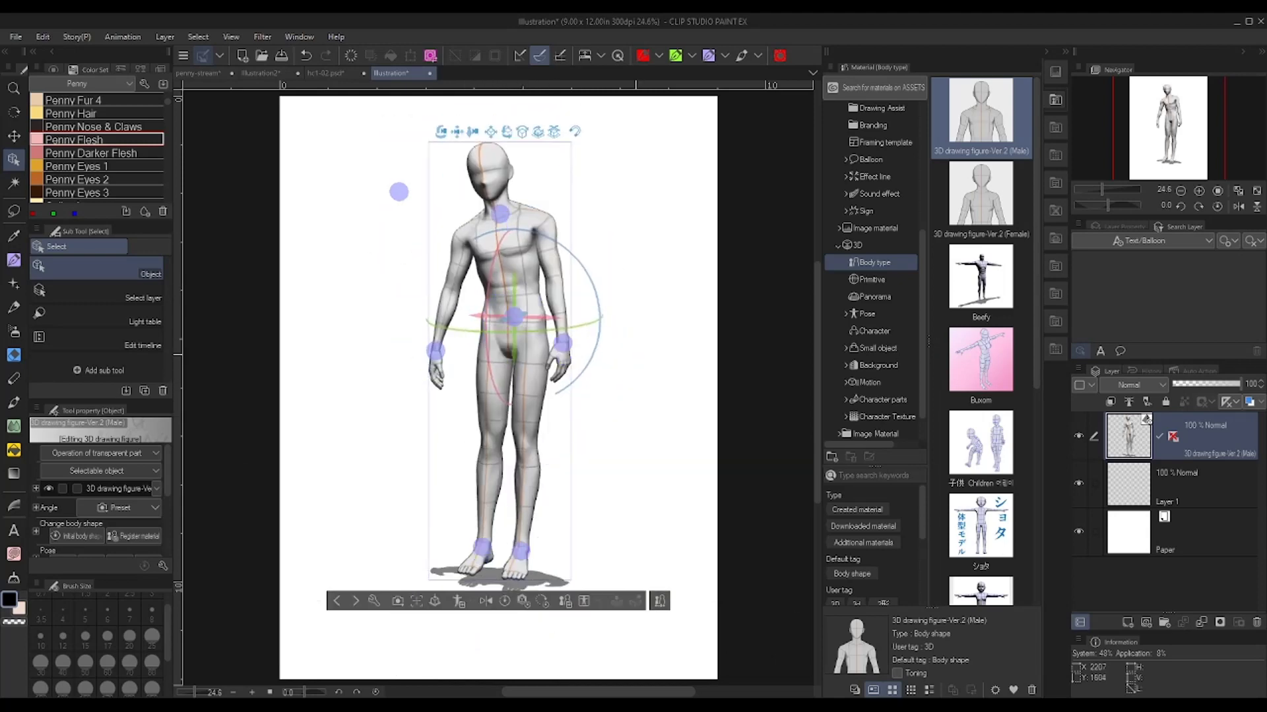
pyautogui.hotkey('ctrl', 'z')
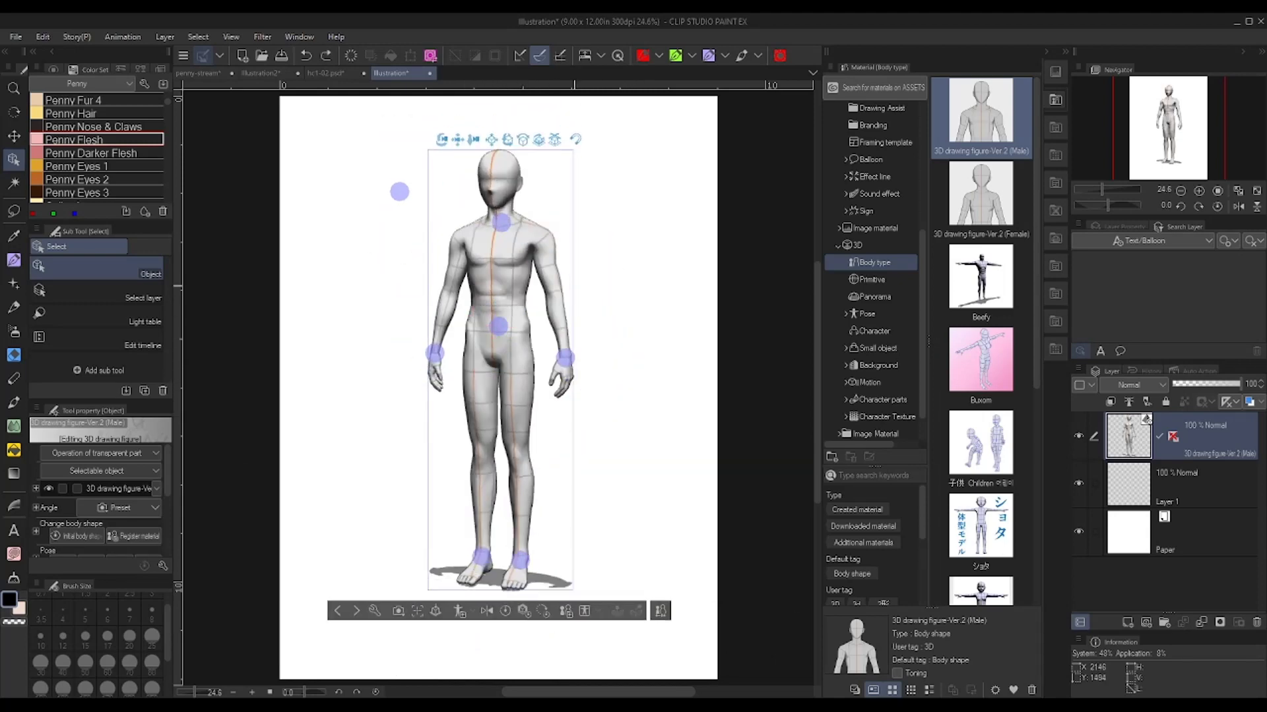
# Add a Cube from the 3D primitives to the figure's own 3D layer and move it behind and beside the figure
pyautogui.moveTo(440, 138); pyautogui.dragTo(438, 141)
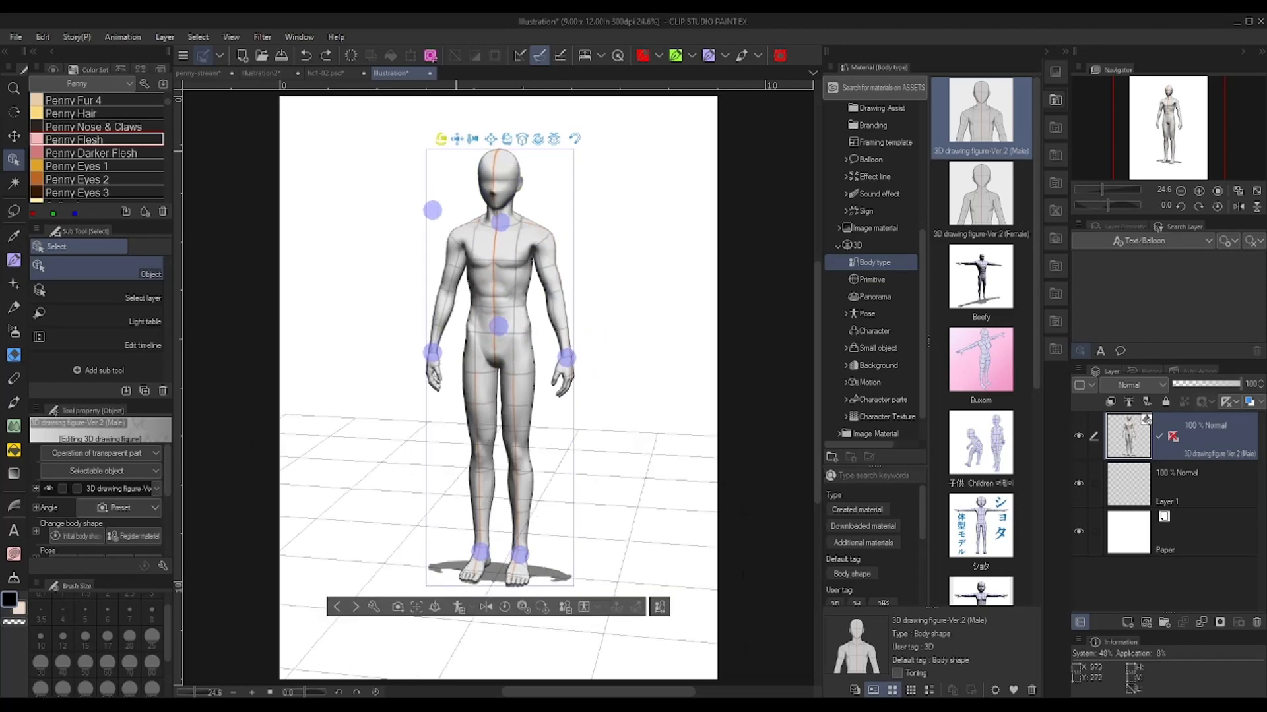
pyautogui.moveTo(432, 210); pyautogui.dragTo(645, 212)
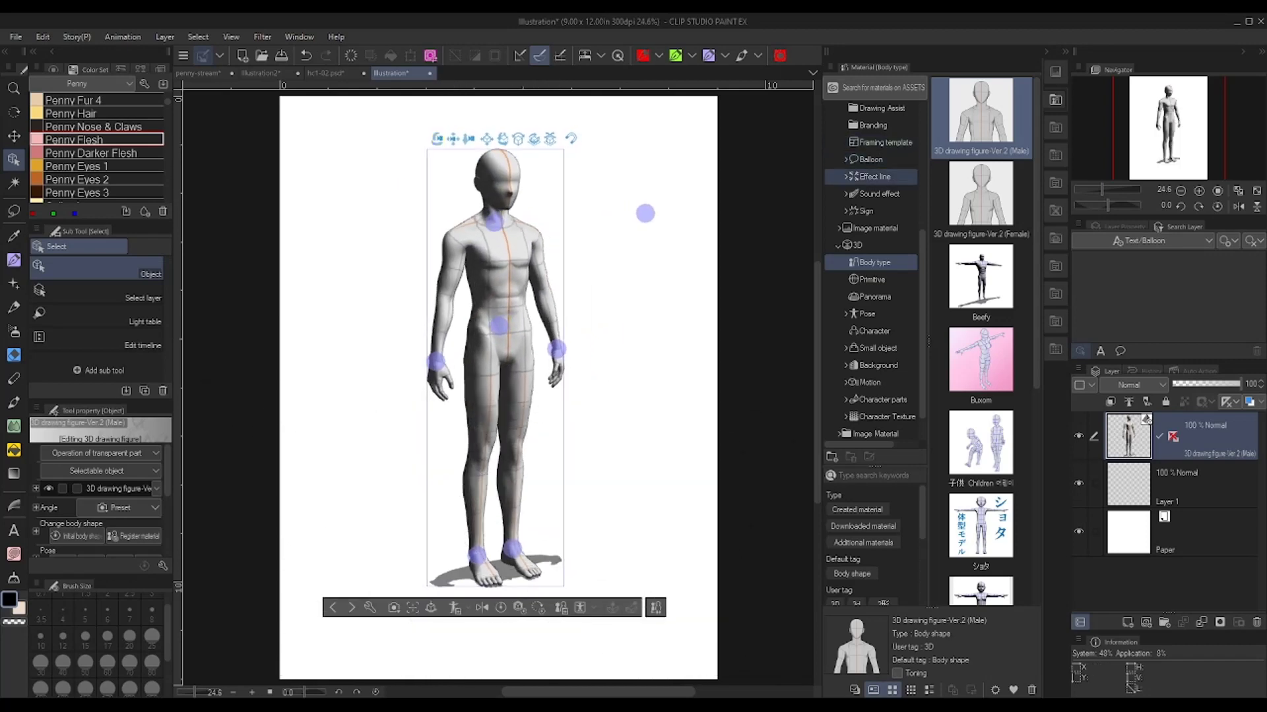
pyautogui.click(871, 280)
pyautogui.click(981, 283)
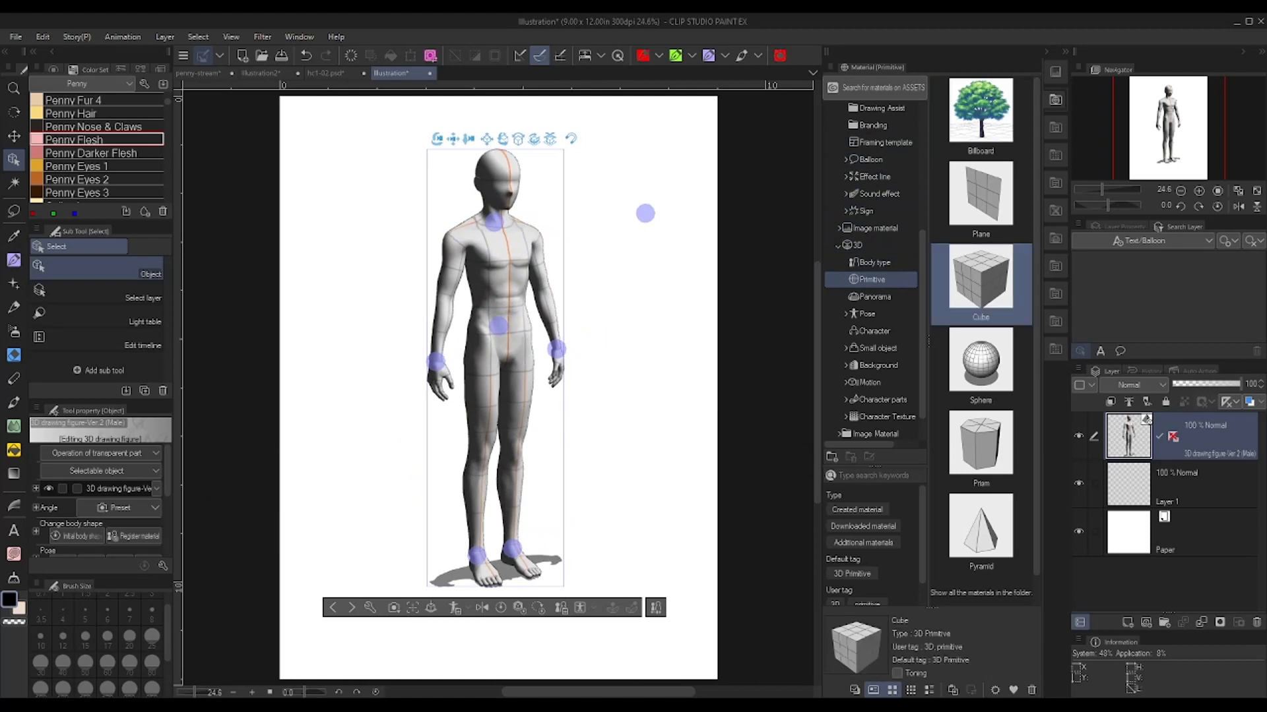
pyautogui.moveTo(980, 284); pyautogui.dragTo(569, 484)
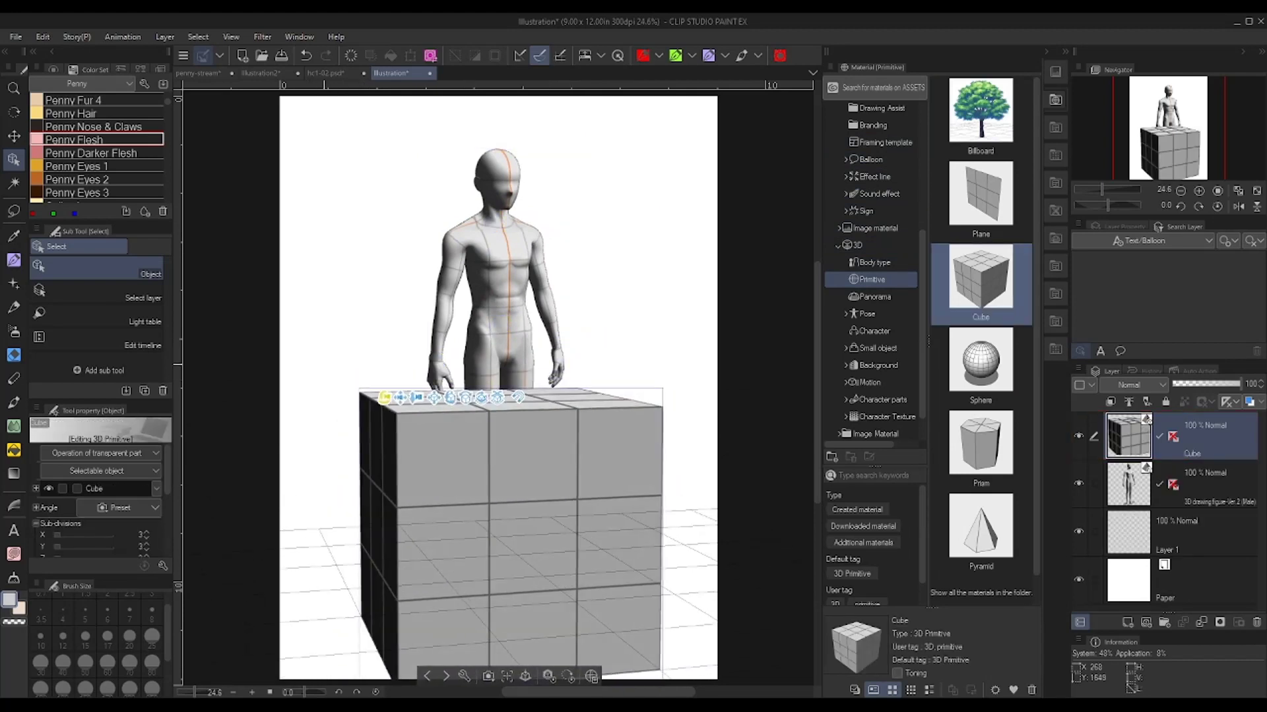
pyautogui.hotkey('ctrl', 'z')
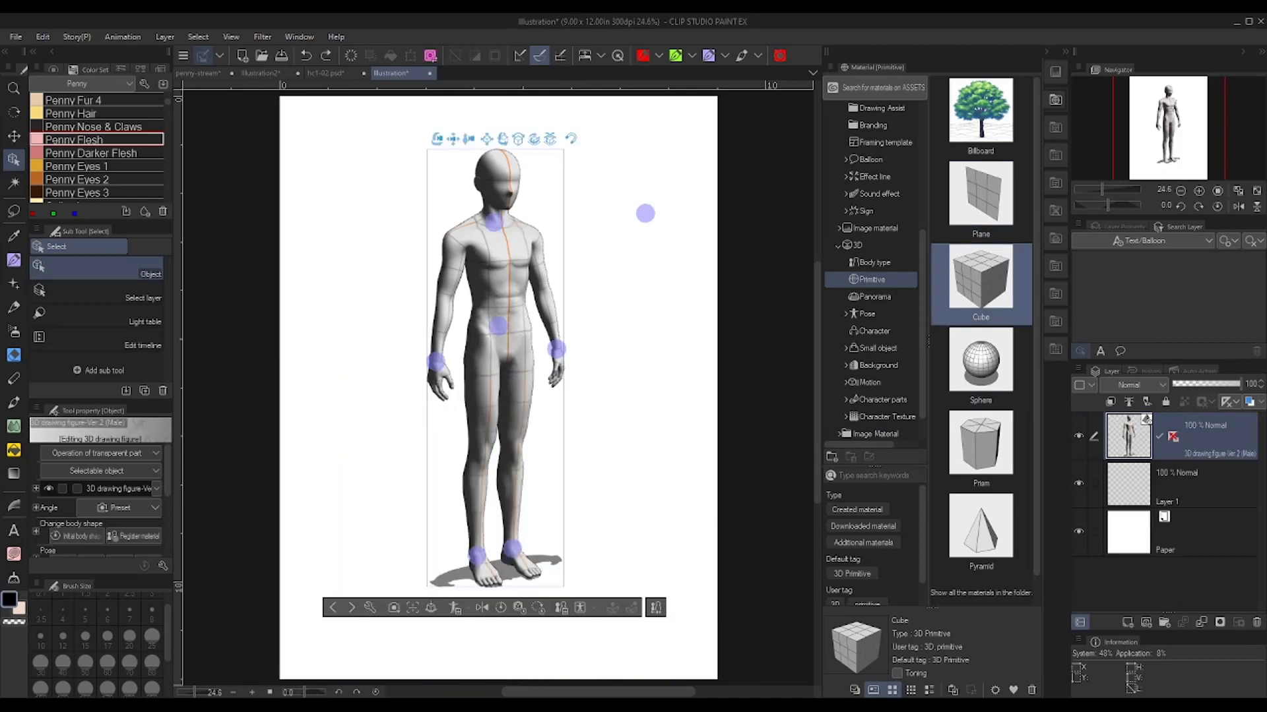
pyautogui.hotkey('ctrl', 'y')
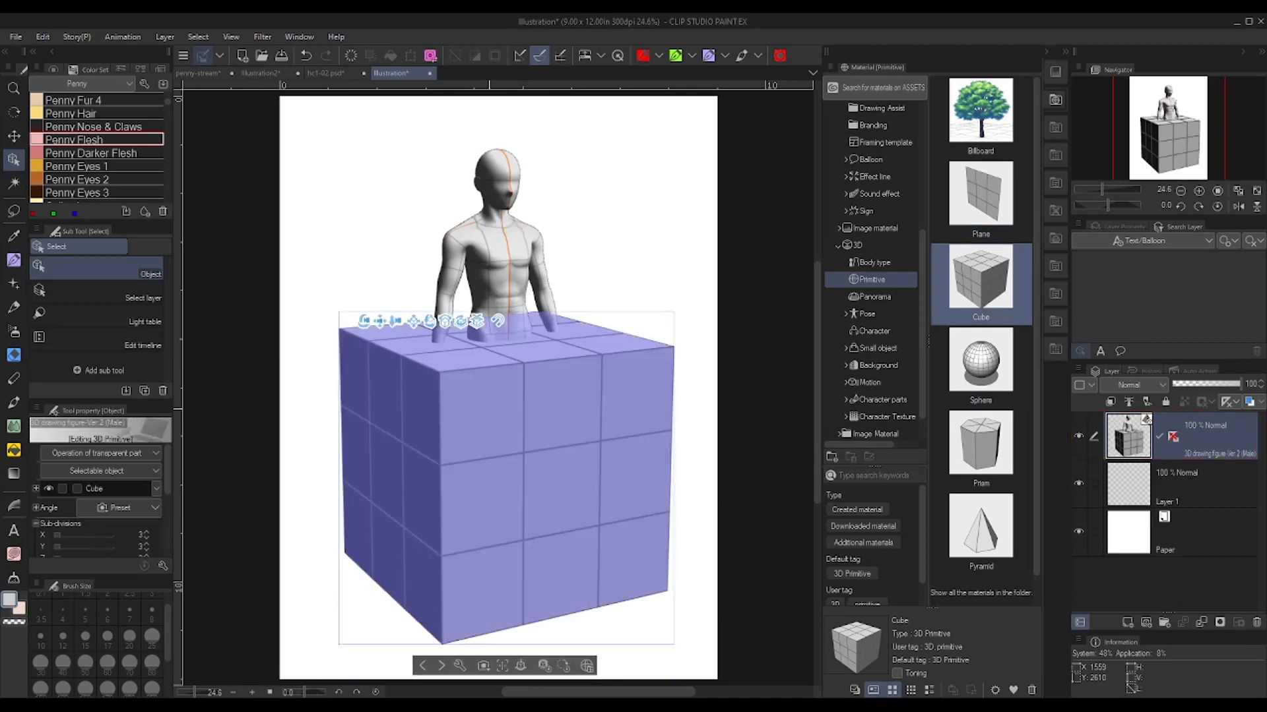
pyautogui.moveTo(392, 321); pyautogui.dragTo(408, 341)
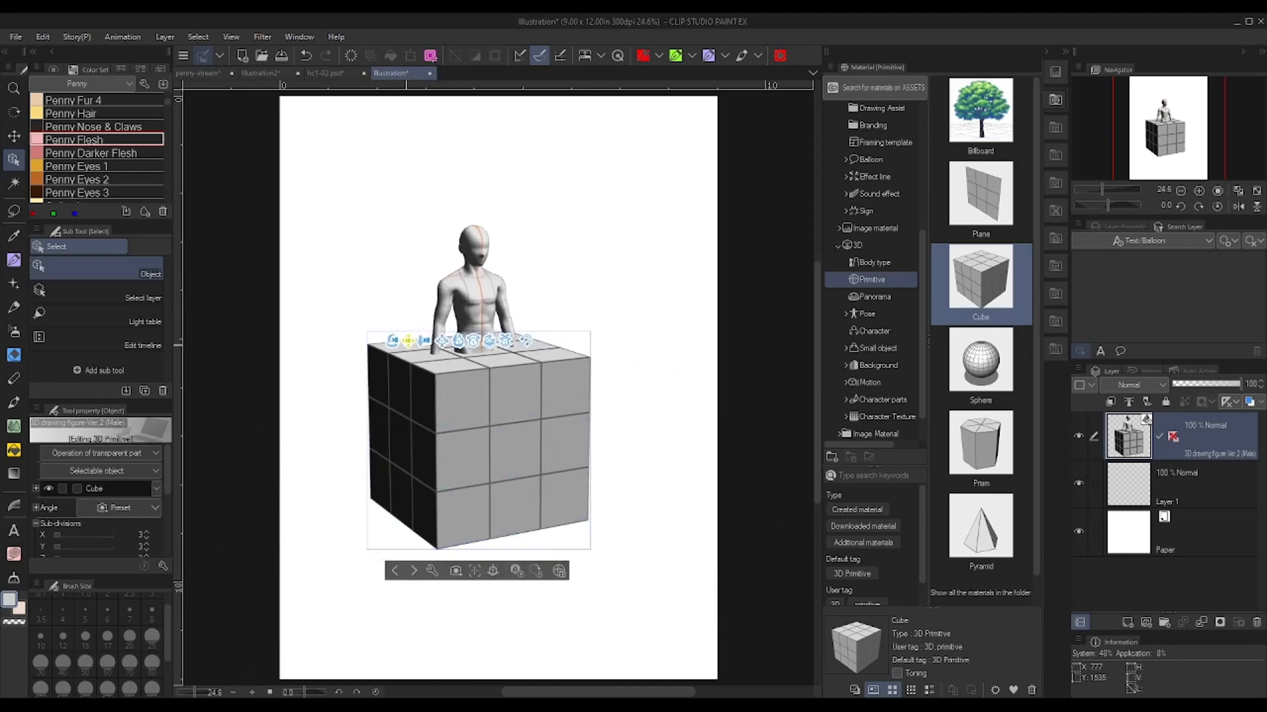
pyautogui.moveTo(505, 342); pyautogui.dragTo(627, 311)
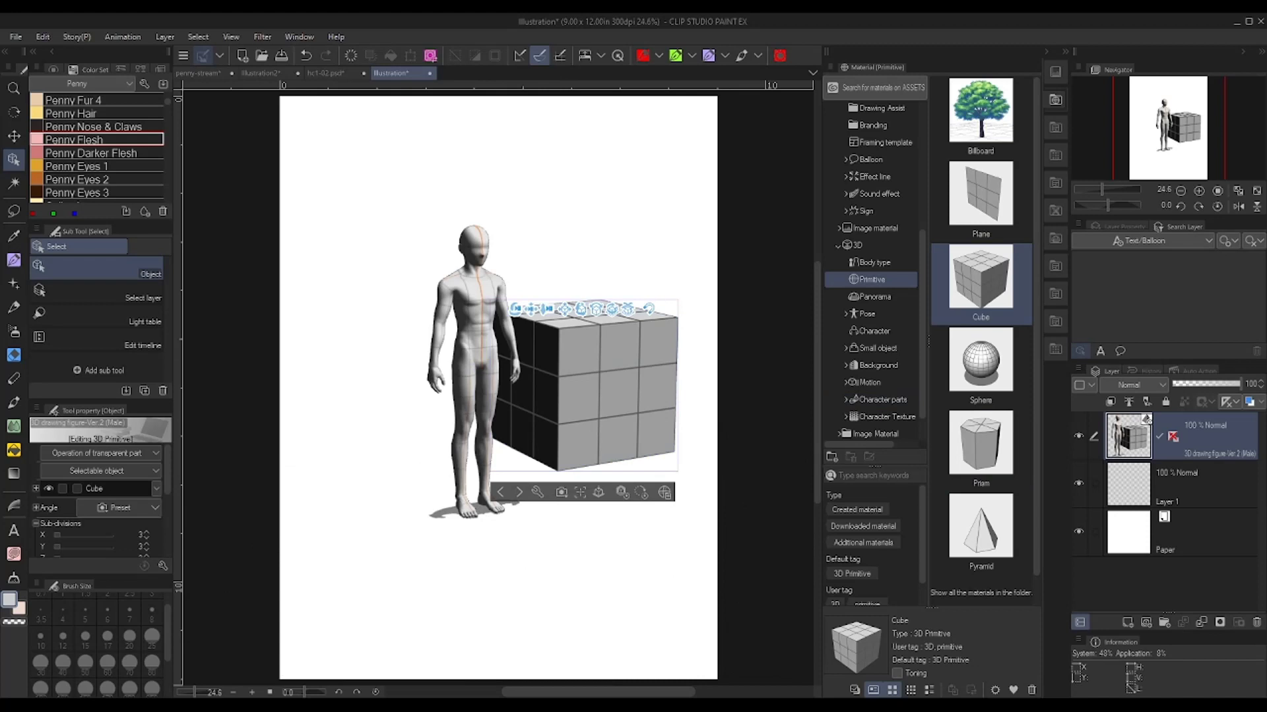
# Convert the 3D figure and cube layer into line art with separate outline and fill layers
pyautogui.hotkey('ctrl', 'shift', 'n')
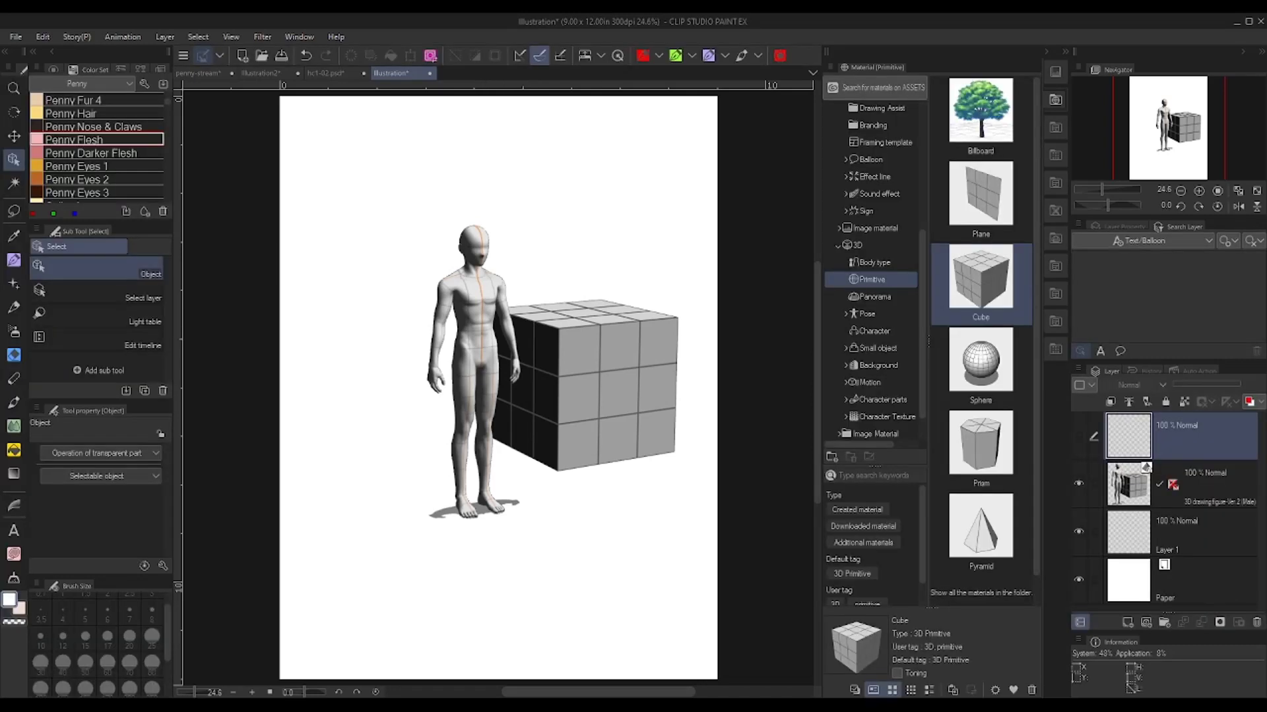
pyautogui.scroll(2, 560, 361)
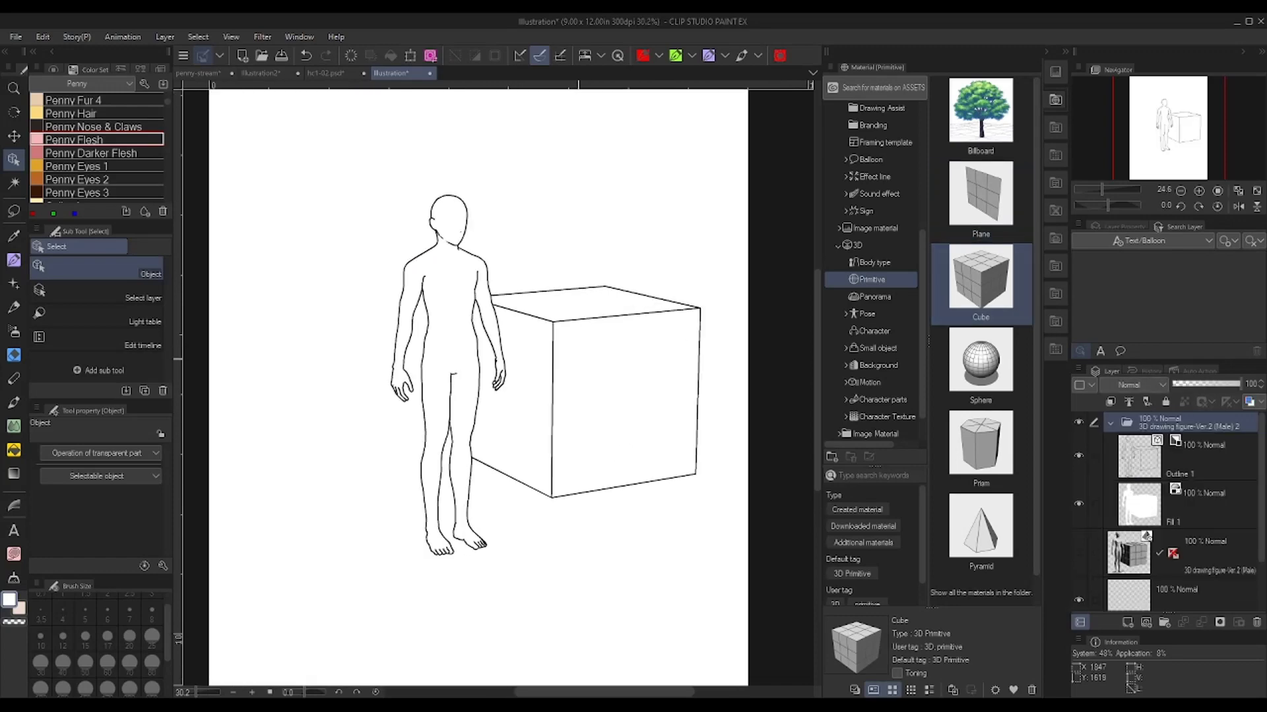
pyautogui.scroll(4, 431, 250)
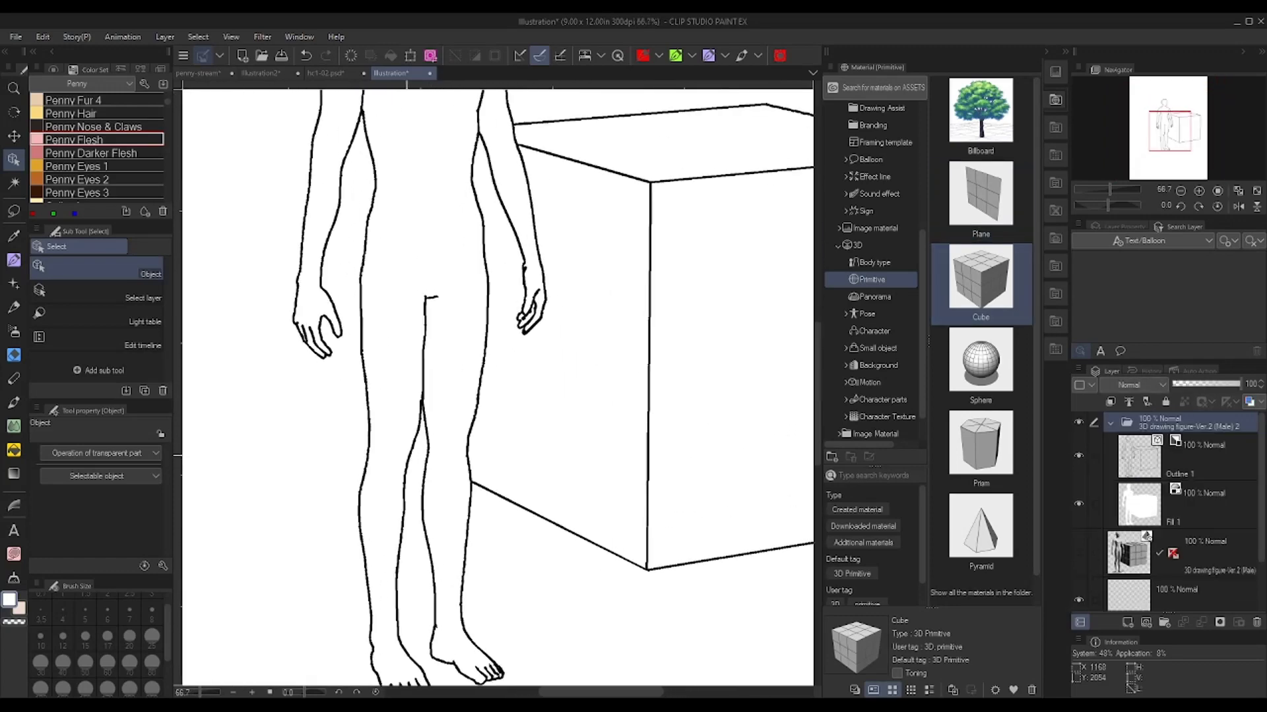
pyautogui.scroll(-4, 480, 504)
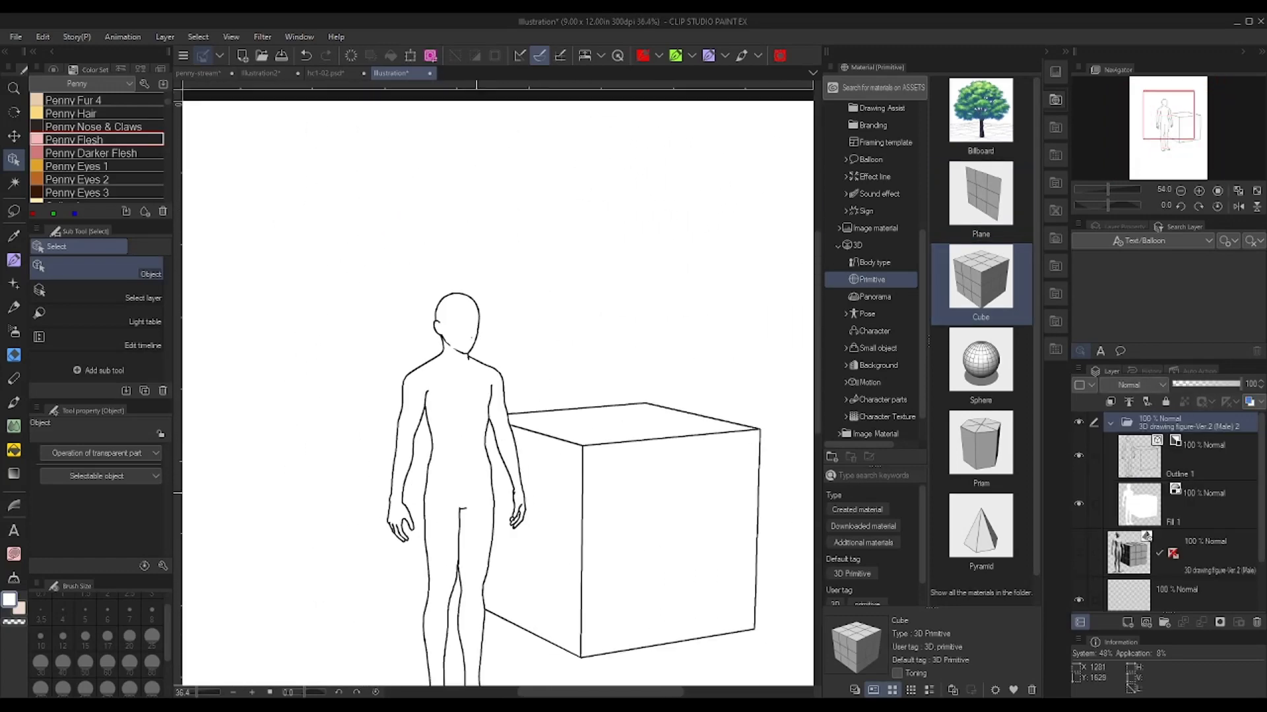
pyautogui.moveTo(550, 541); pyautogui.dragTo(448, 408)
pyautogui.scroll(2, 476, 461)
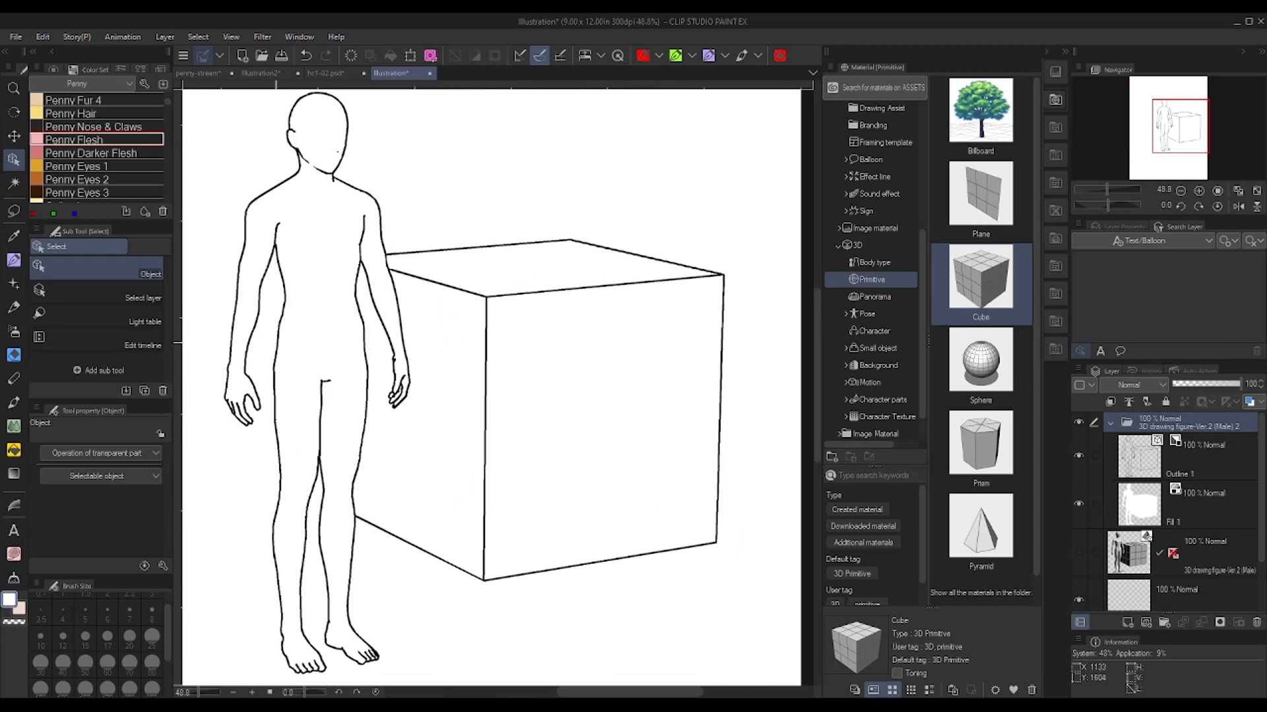
# Try reshaping the cube's front vertical edge on the Outline 1 vector layer by moving its upper control point, undoing each attempt
pyautogui.click(485, 467)
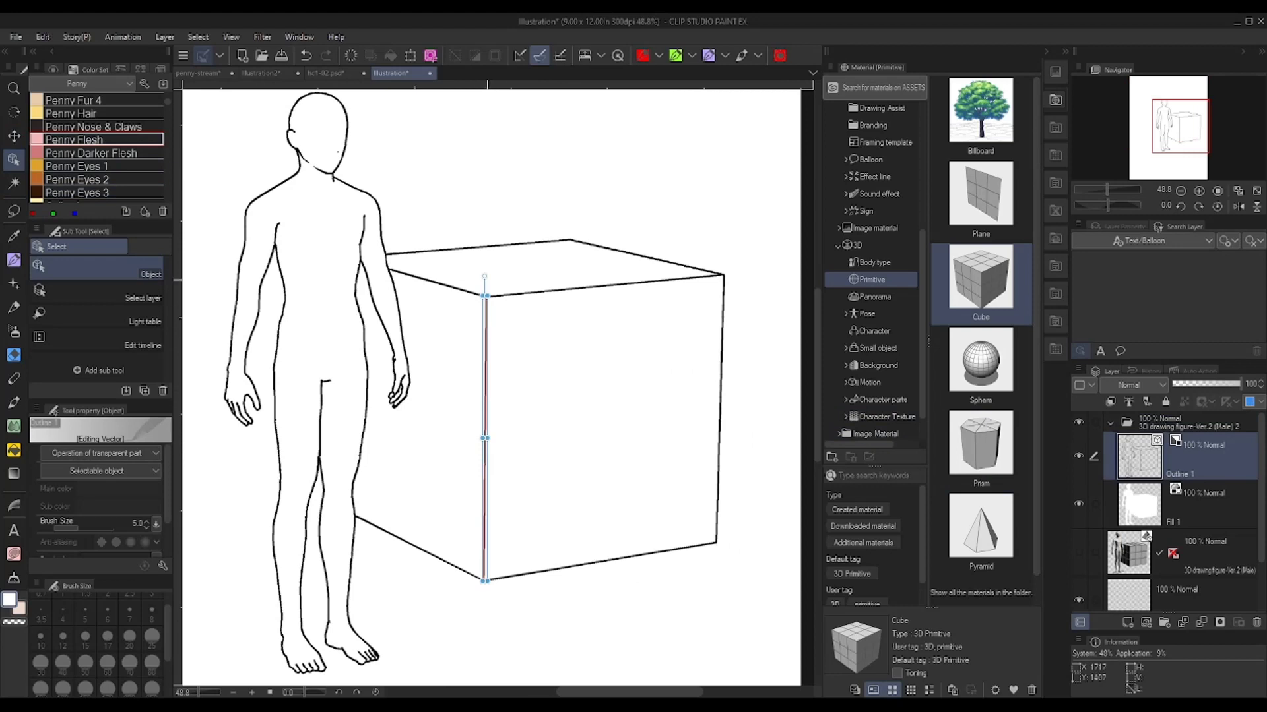
pyautogui.moveTo(487, 295); pyautogui.dragTo(586, 296)
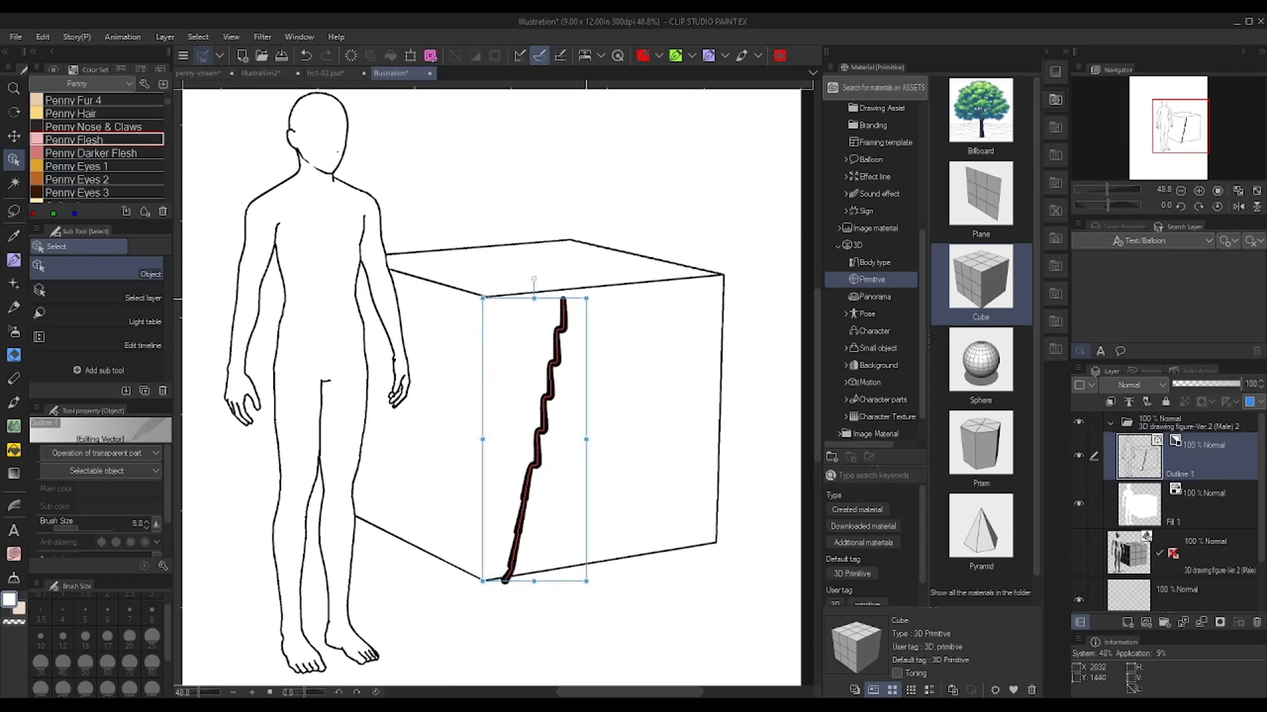
pyautogui.hotkey('ctrl', 'z')
pyautogui.click(488, 311)
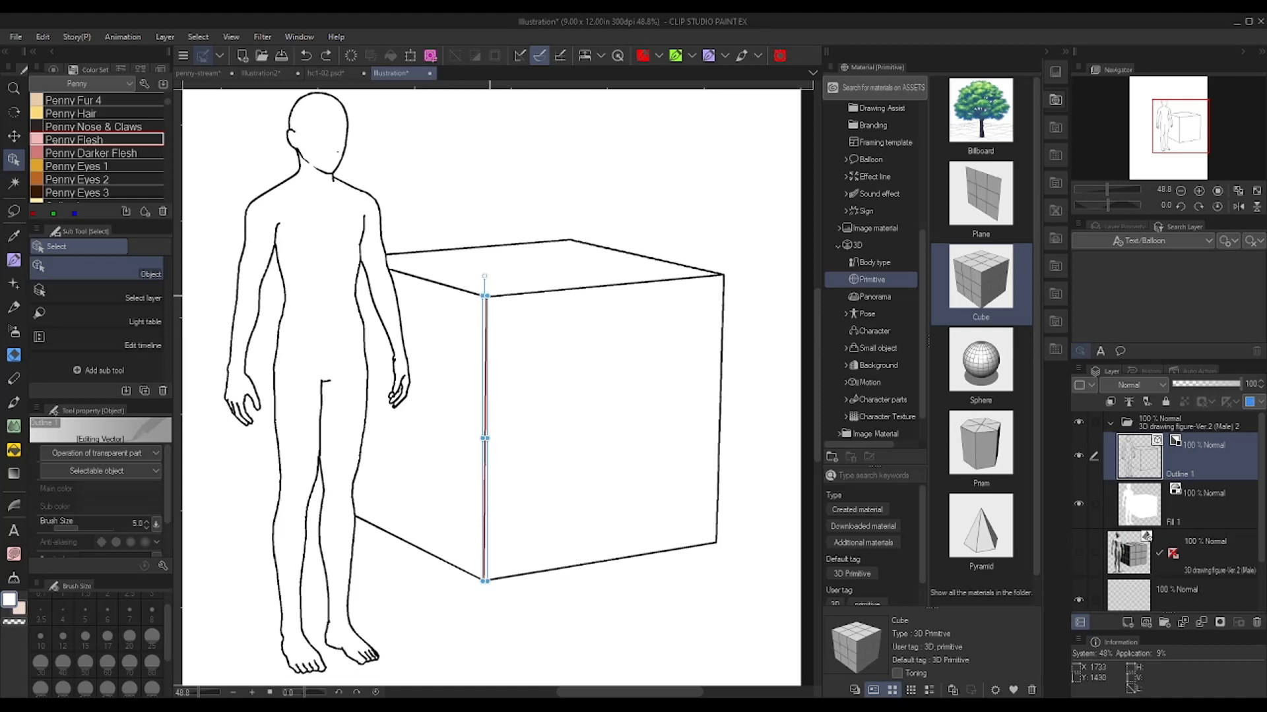
pyautogui.moveTo(485, 296); pyautogui.dragTo(597, 310)
pyautogui.hotkey('ctrl', 'z')
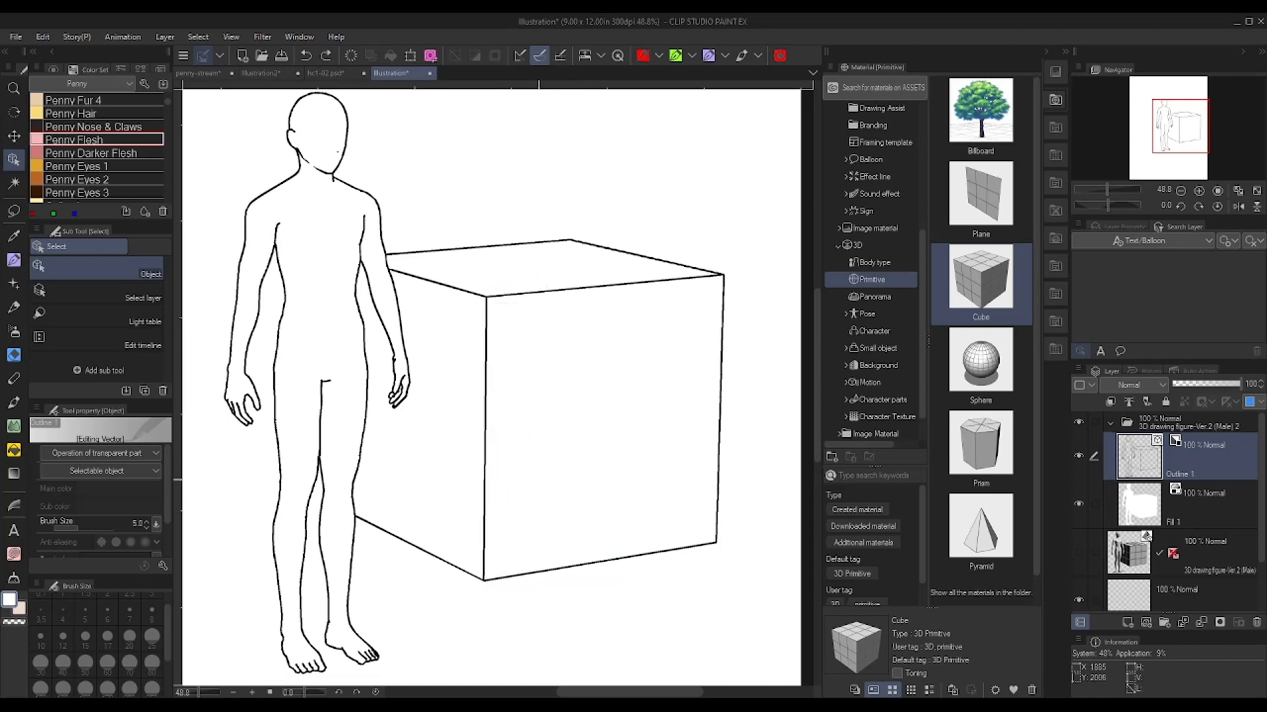
# Examine the comic panels and their backgrounds in hc1-02.psd, and return to the Illustration document
pyautogui.scroll(-1, 461, 442)
pyautogui.scroll(-2, 456, 446)
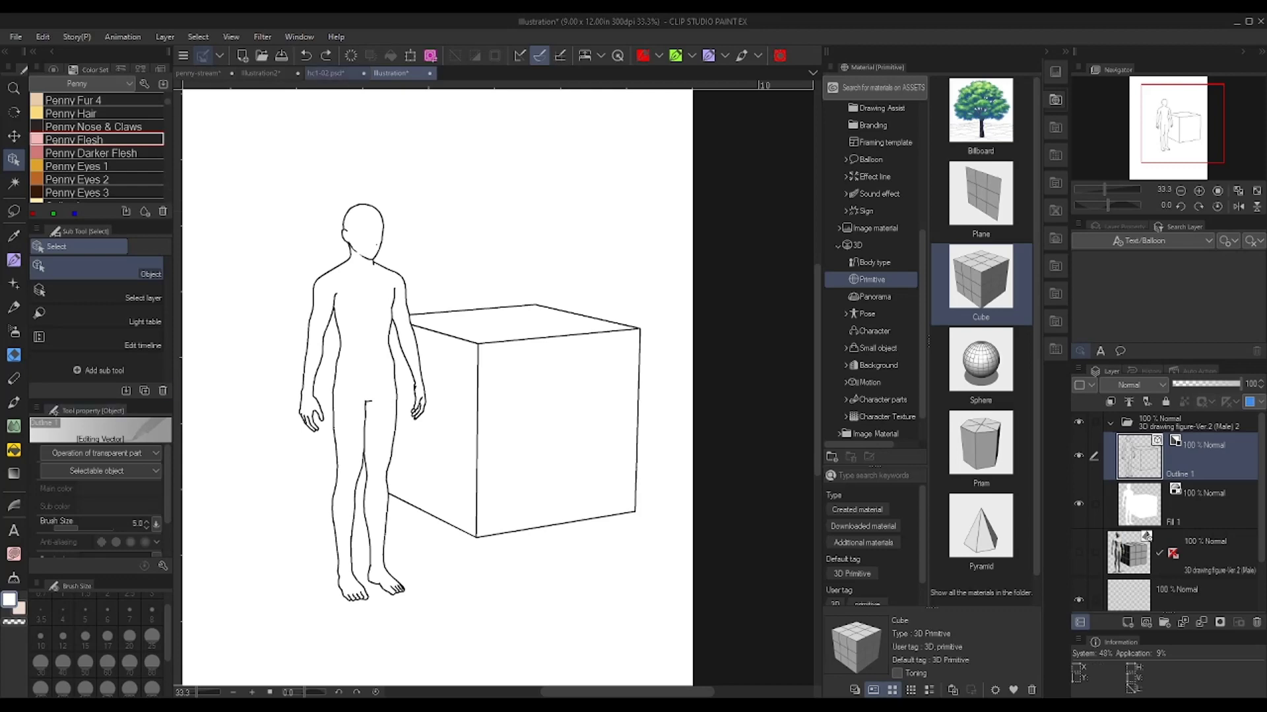
pyautogui.click(325, 73)
pyautogui.scroll(-7, 498, 389)
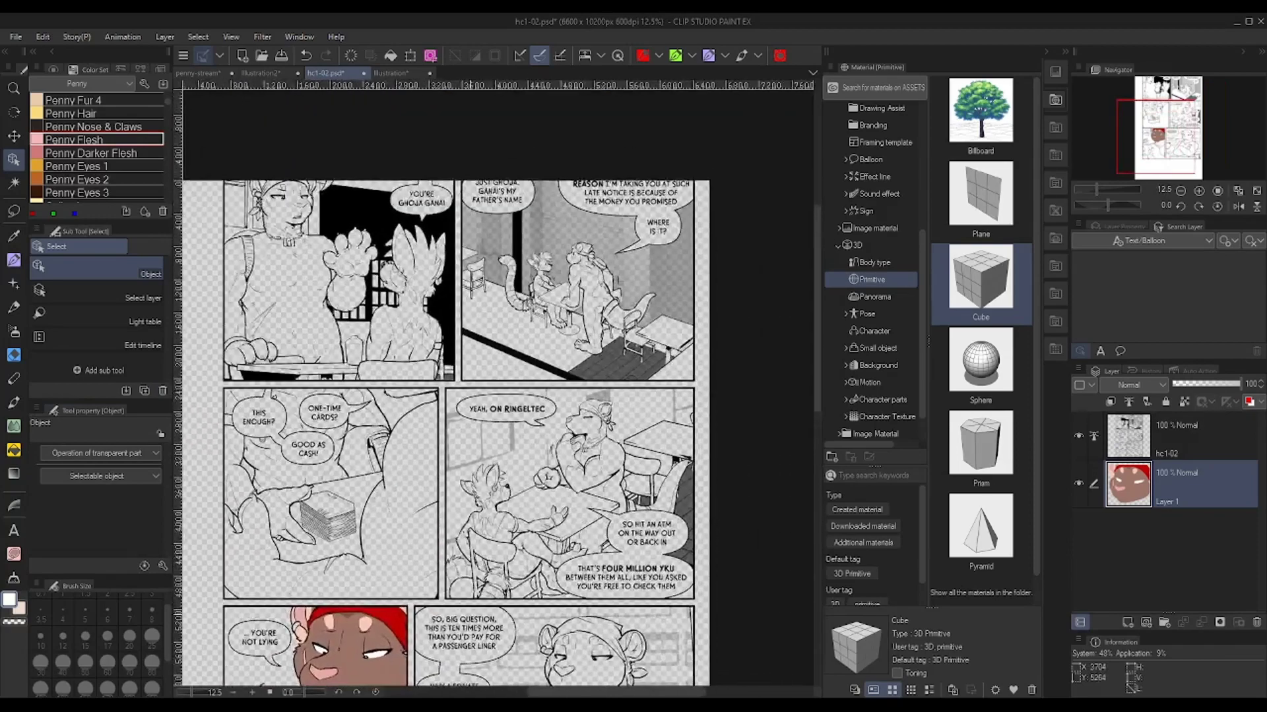
pyautogui.moveTo(471, 614); pyautogui.dragTo(512, 480)
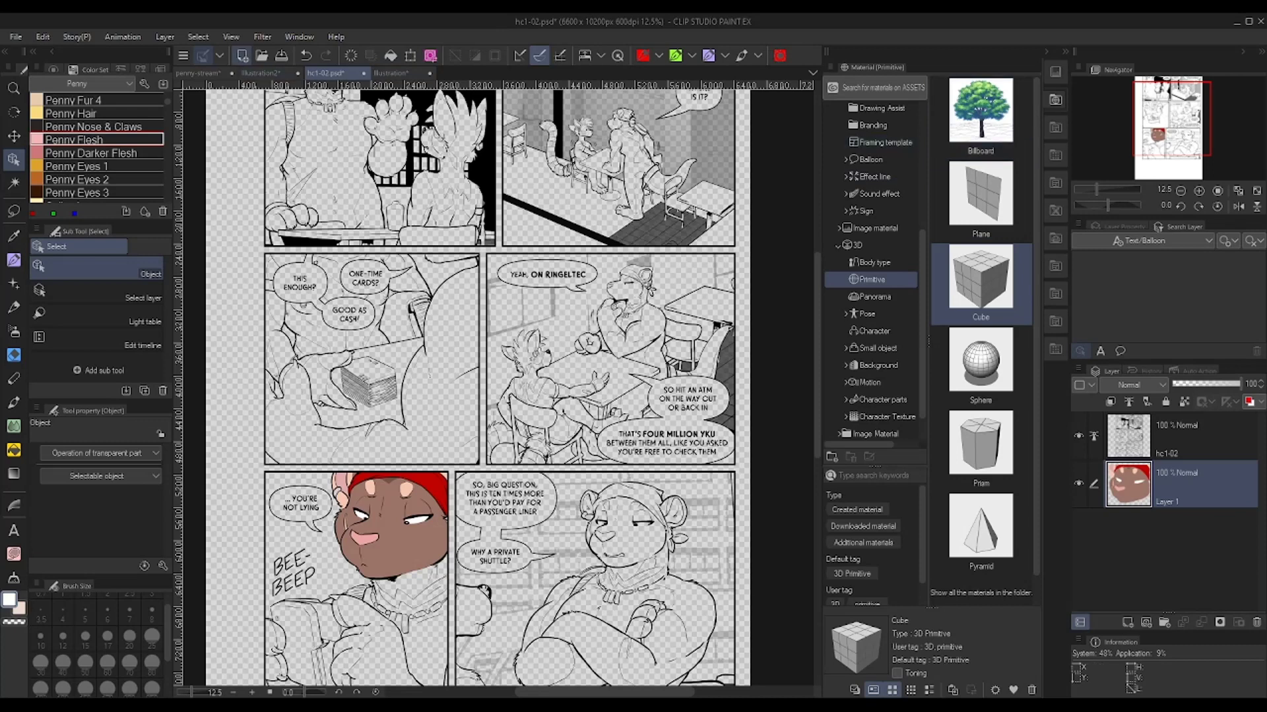
pyautogui.click(396, 73)
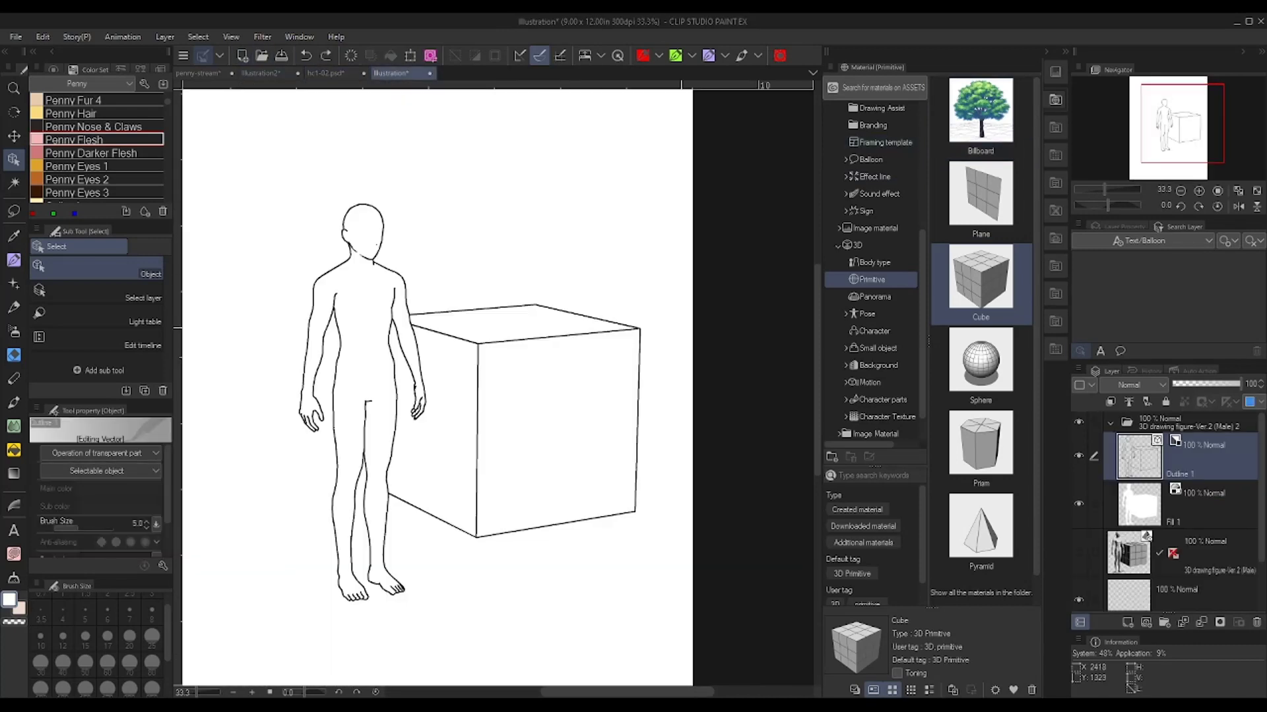
# Delete the Outline 1, Fill 1 and 3D drawing figure layers from the folder, and select Layer 1
pyautogui.scroll(-1, 981, 340)
pyautogui.scroll(1, 995, 101)
pyautogui.keyDown('shift'); pyautogui.click(1205, 554); pyautogui.keyUp('shift')
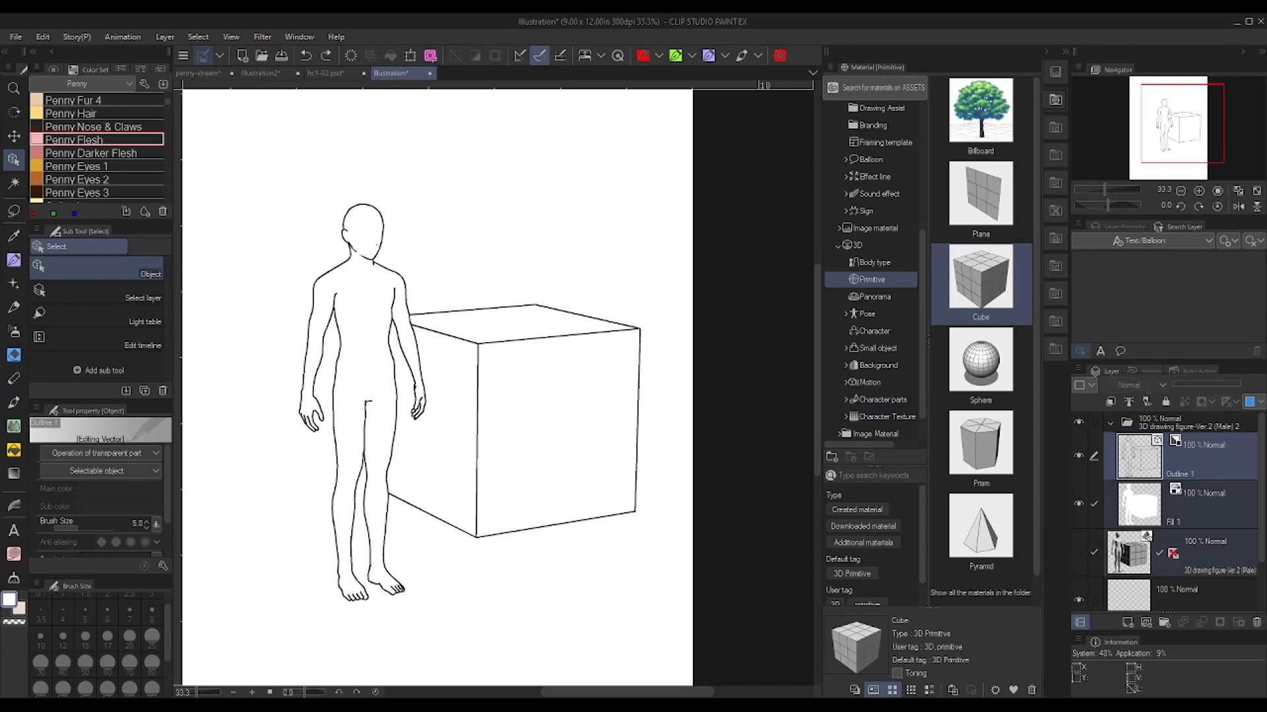
pyautogui.press('Delete')
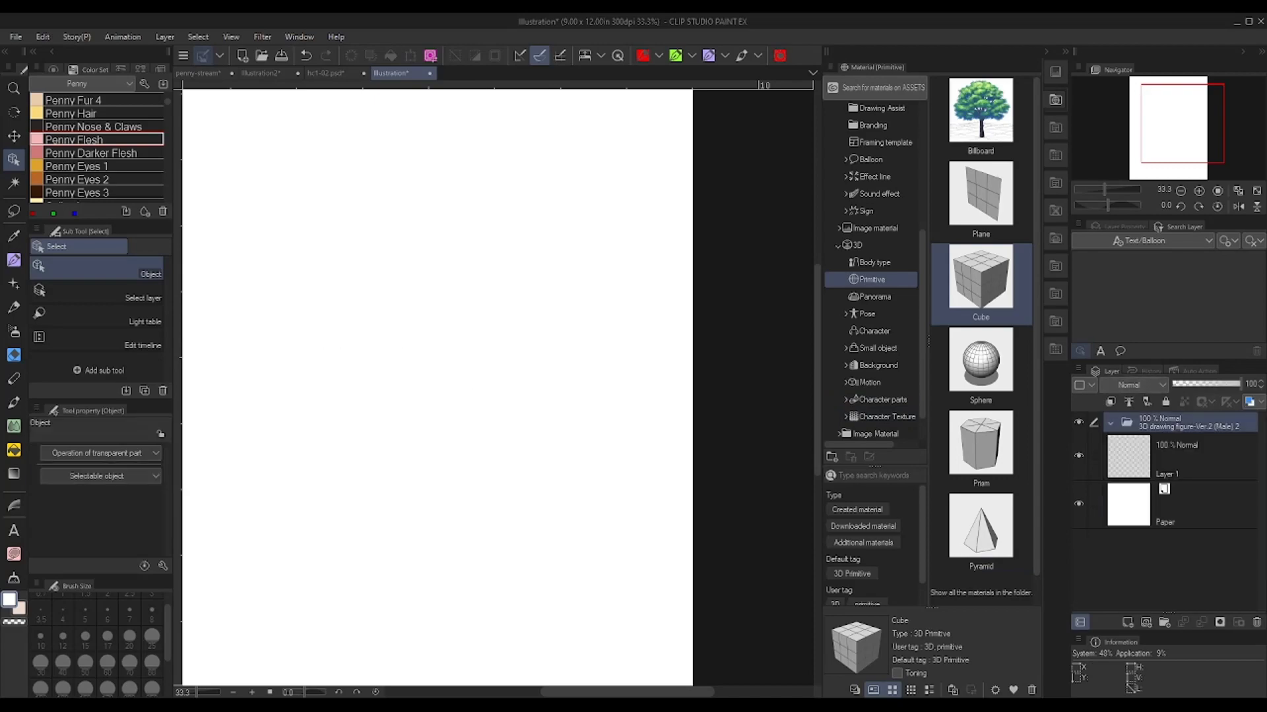
pyautogui.click(1193, 457)
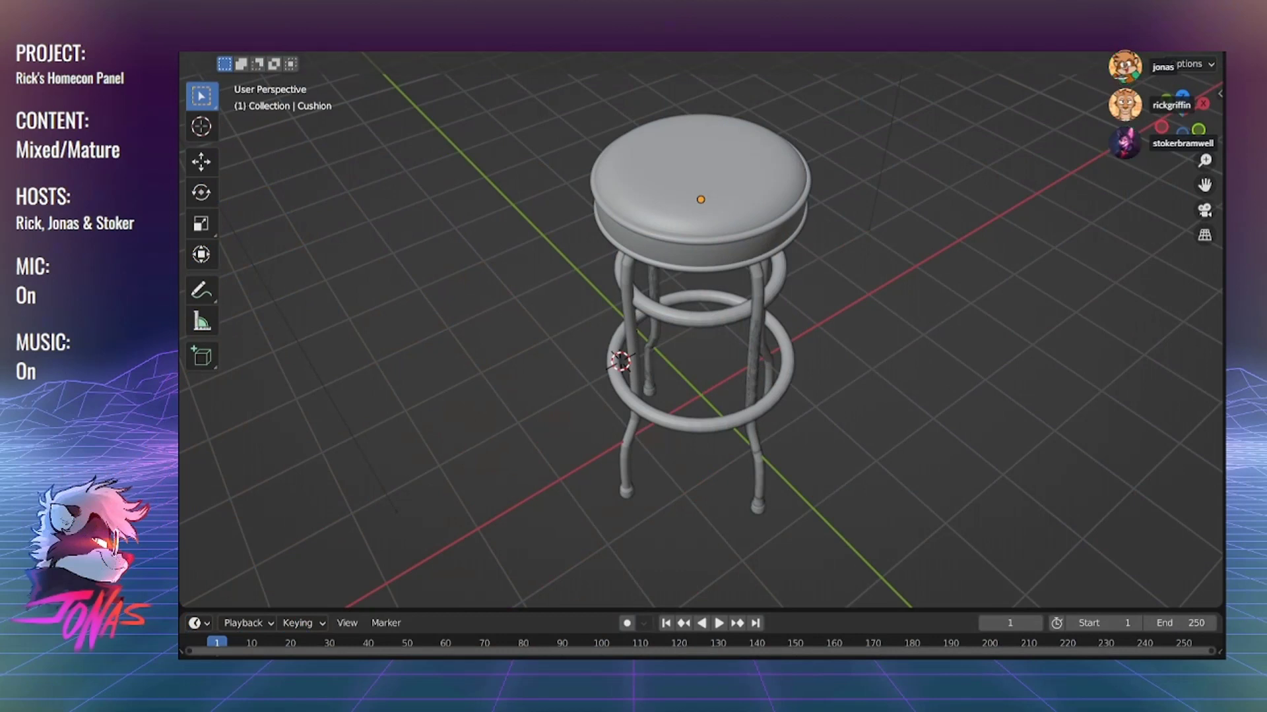
# Examine the bar stool model's cushion, legs and ring supports in Blender from several sides and up close
pyautogui.moveTo(597, 314); pyautogui.dragTo(650, 291)
pyautogui.scroll(1, 681, 231)
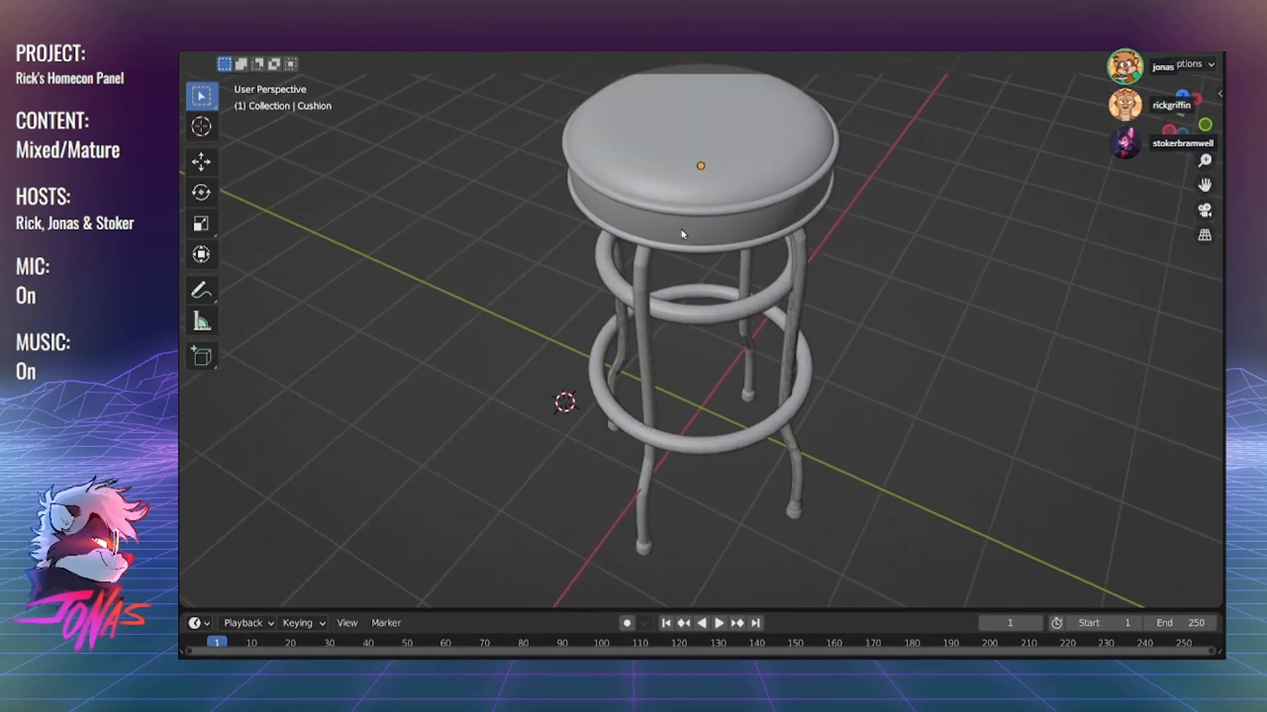
pyautogui.scroll(1, 681, 228)
pyautogui.moveTo(681, 228); pyautogui.dragTo(719, 189)
pyautogui.scroll(-2, 583, 232)
pyautogui.scroll(1, 719, 188)
pyautogui.moveTo(785, 248); pyautogui.dragTo(674, 307)
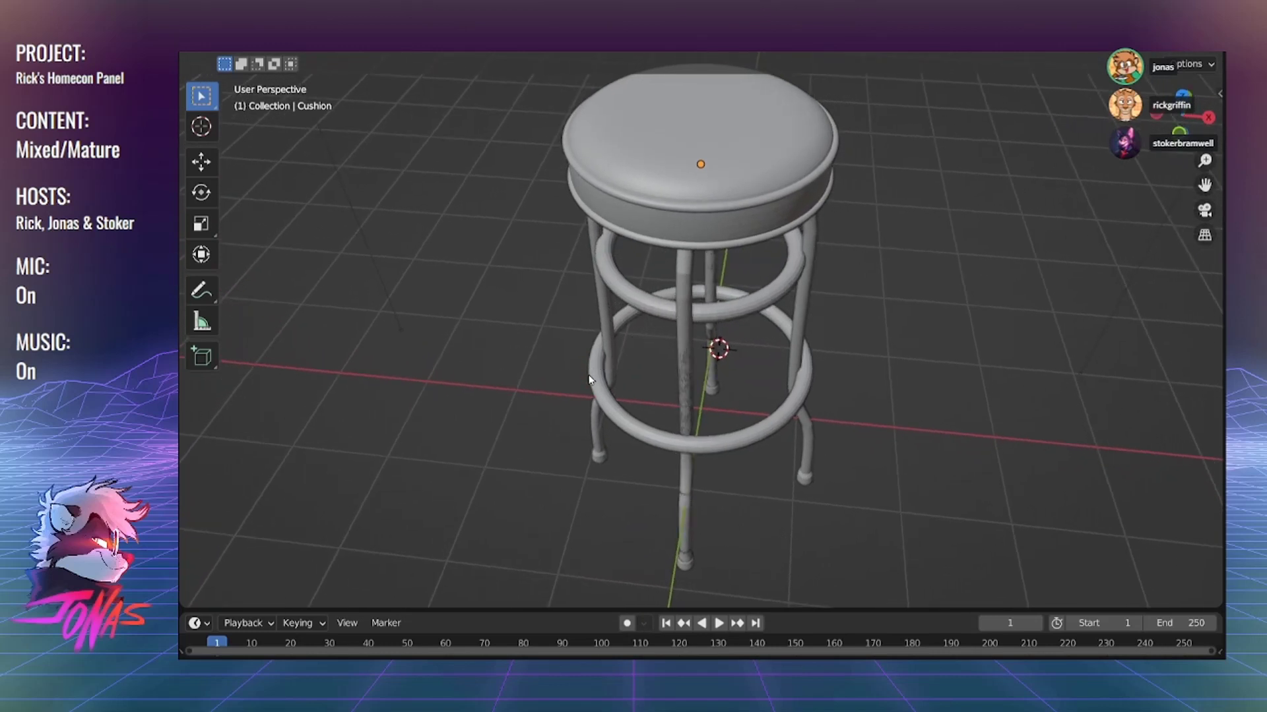
pyautogui.moveTo(702, 406)
pyautogui.mouseDown()
pyautogui.moveTo(662, 396)
pyautogui.moveTo(675, 383)
pyautogui.moveTo(700, 390)
pyautogui.mouseUp()
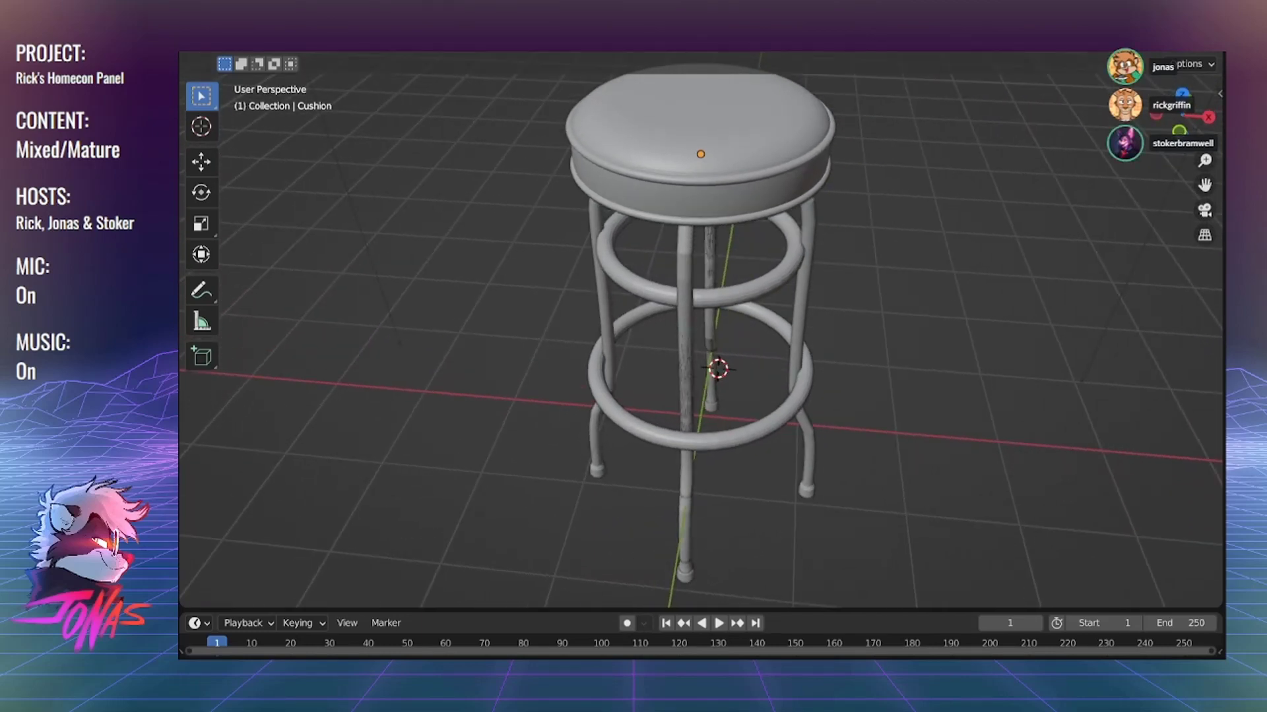
pyautogui.moveTo(782, 405); pyautogui.dragTo(718, 402)
pyautogui.scroll(3, 718, 402)
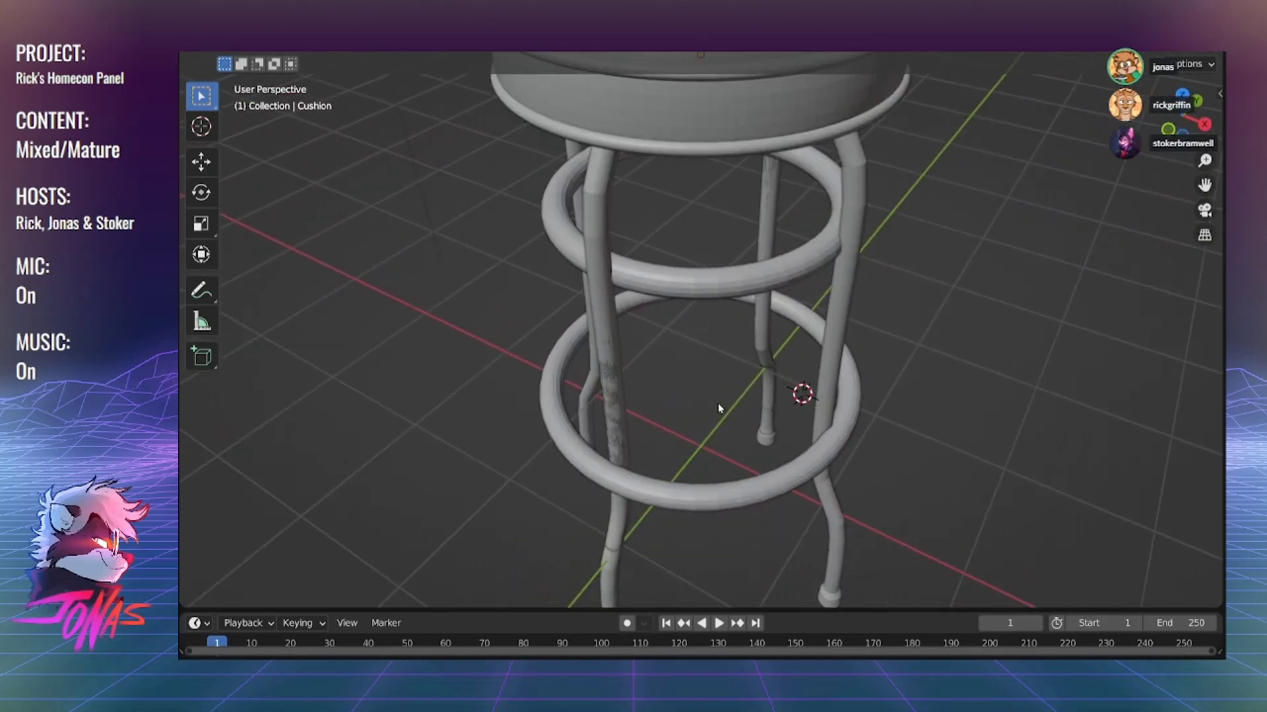
pyautogui.moveTo(720, 454); pyautogui.dragTo(611, 464)
pyautogui.scroll(-5, 653, 476)
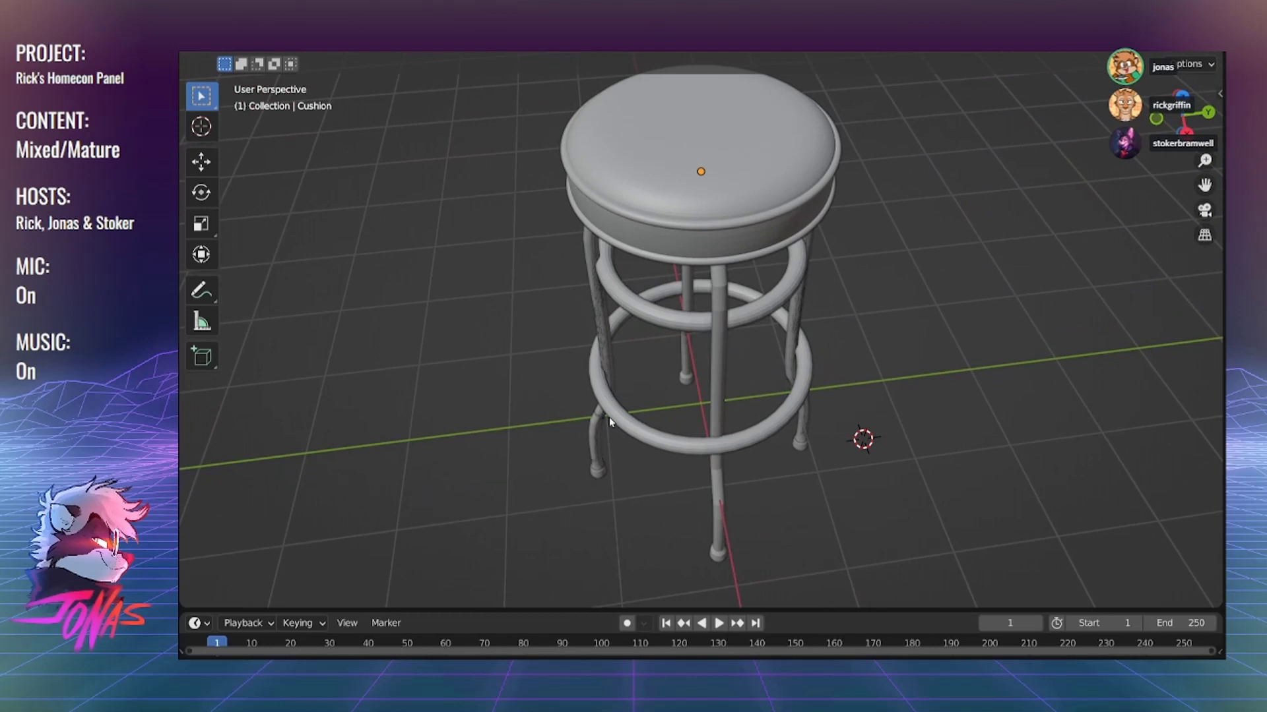
pyautogui.moveTo(614, 414); pyautogui.dragTo(656, 405)
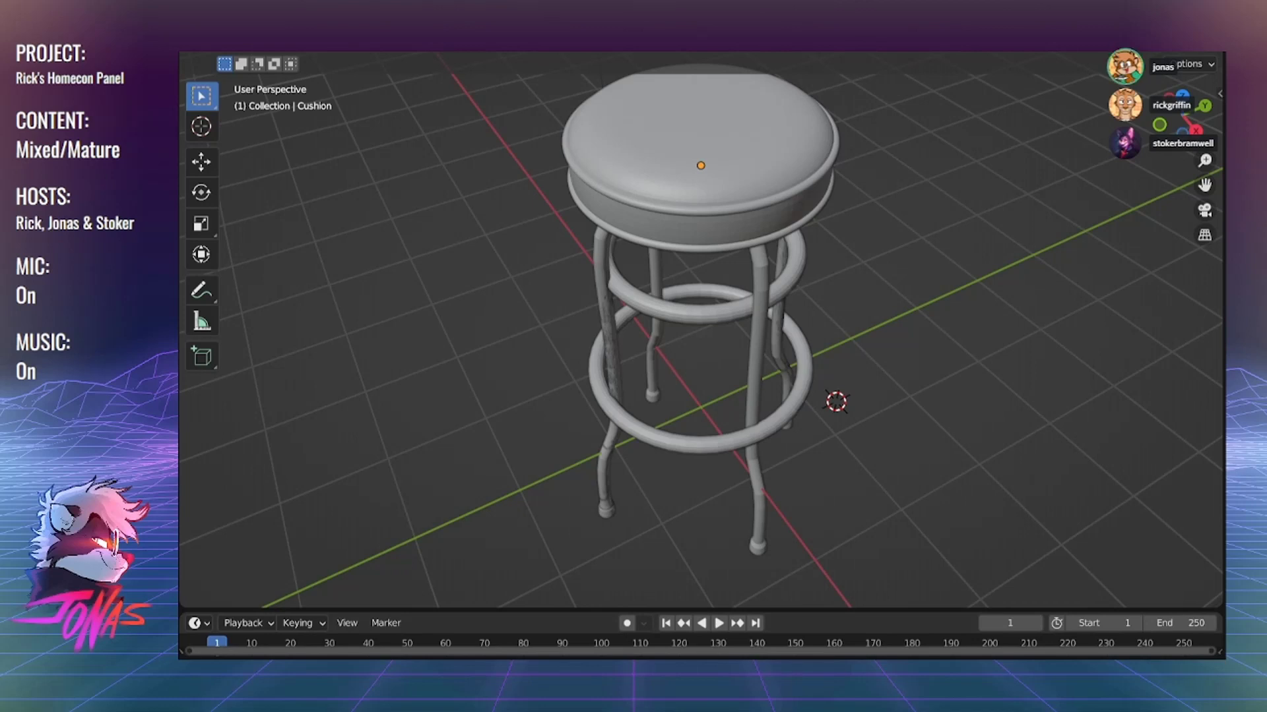
# Switch to Clip Studio Paint and adjust the 3D camera to show the imported bar stool from a higher angle
pyautogui.hotkey('alt', 'Tab')
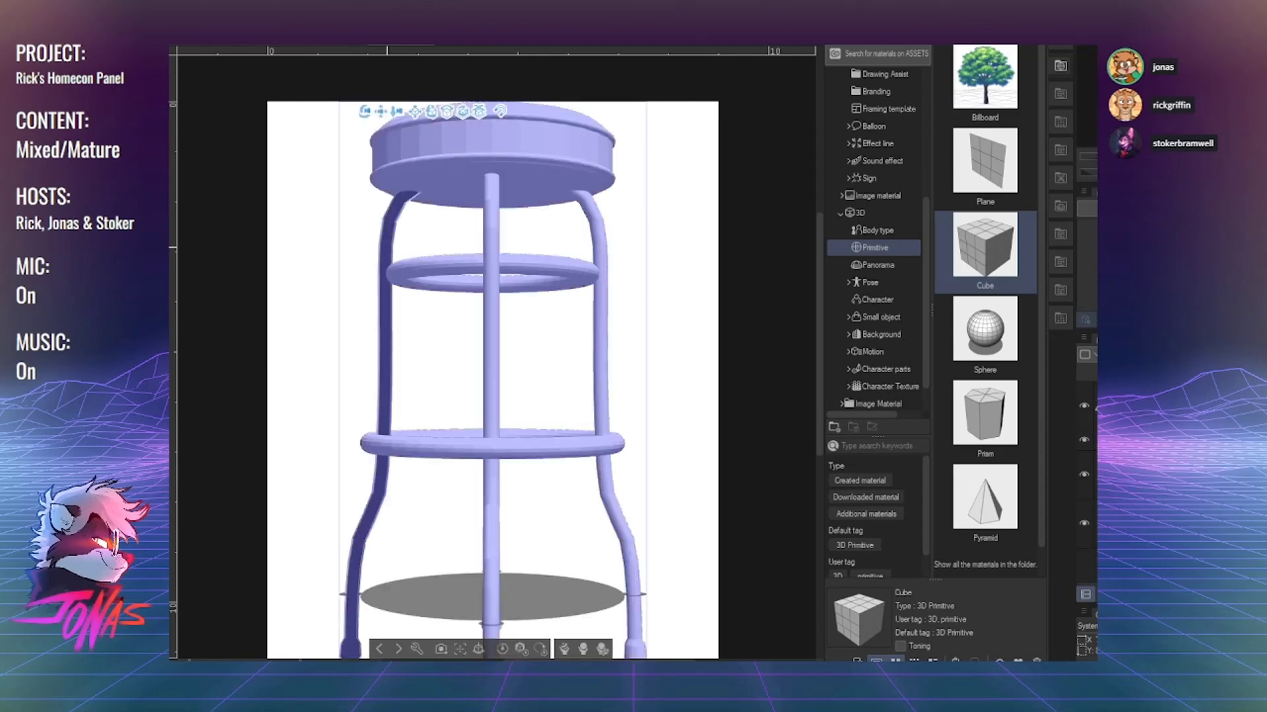
pyautogui.moveTo(365, 112); pyautogui.dragTo(385, 156)
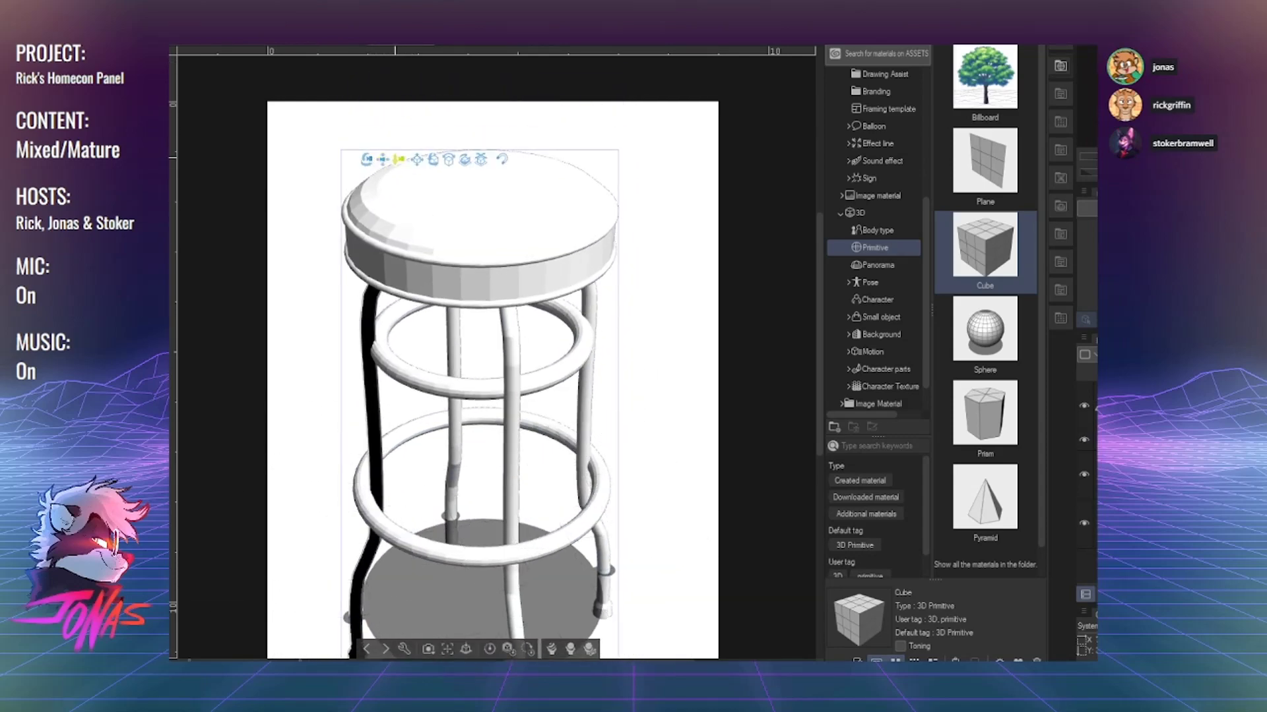
pyautogui.moveTo(414, 235); pyautogui.dragTo(396, 186)
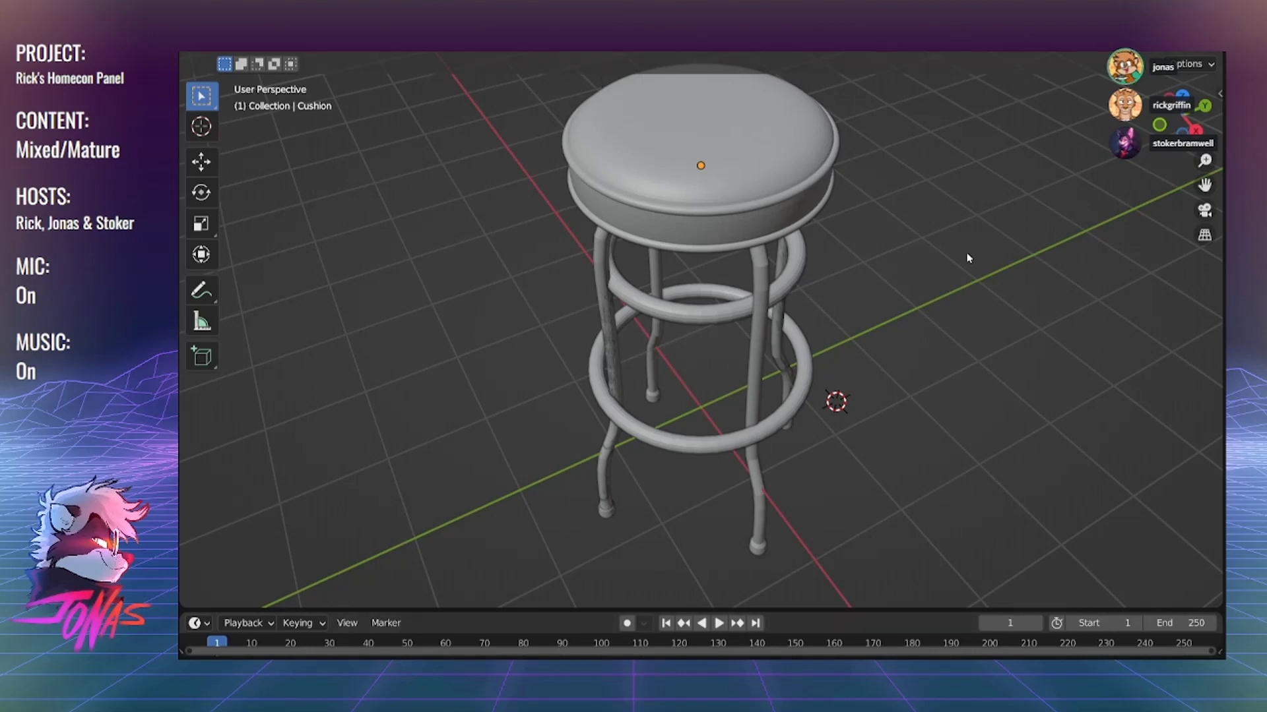
# Close the bar stool scene in Blender, and show the store scene in rendered shading with its floor and walls selected
pyautogui.hotkey('ctrl', 'q')
pyautogui.click(847, 372)
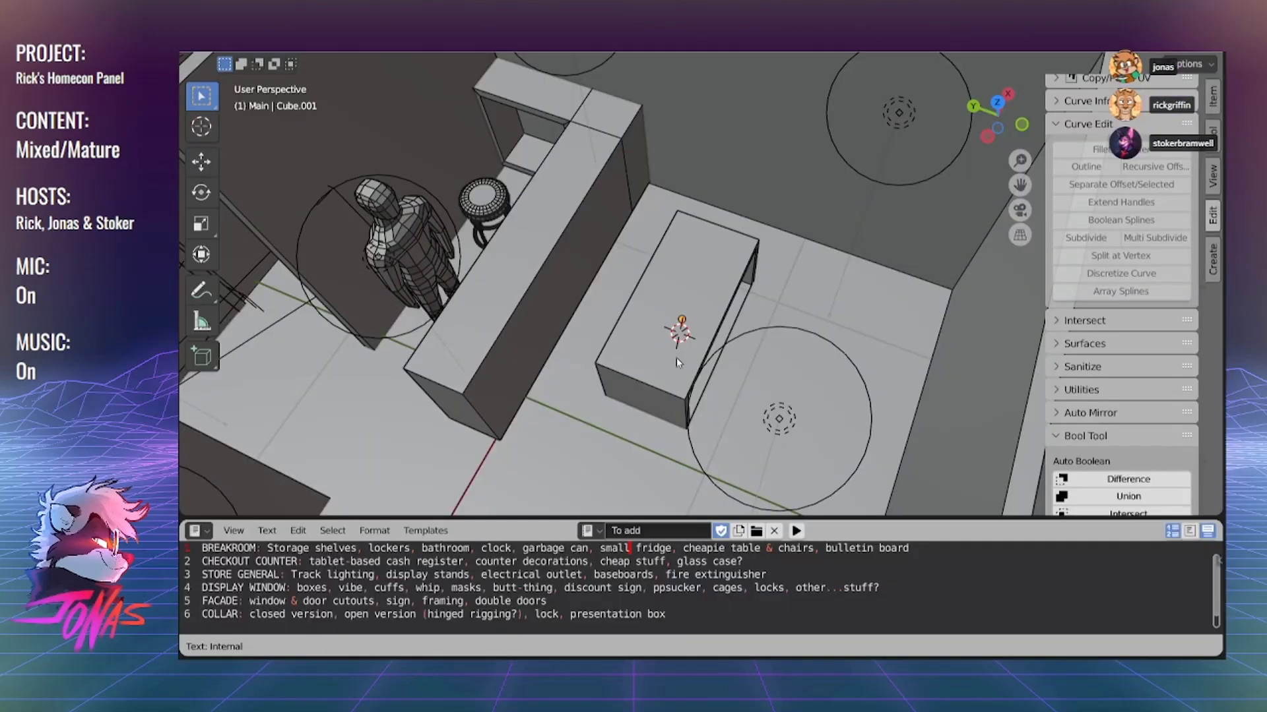
pyautogui.scroll(3, 675, 358)
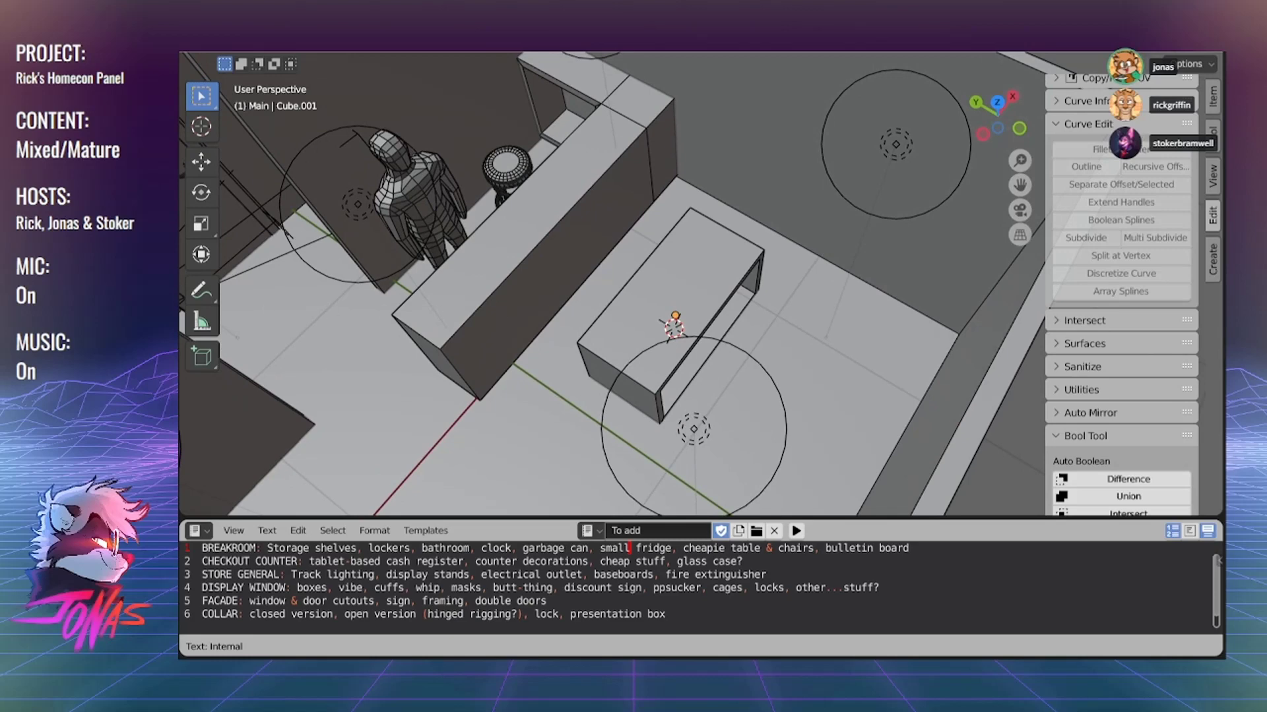
pyautogui.moveTo(772, 297); pyautogui.dragTo(700, 303)
pyautogui.scroll(-3, 700, 303)
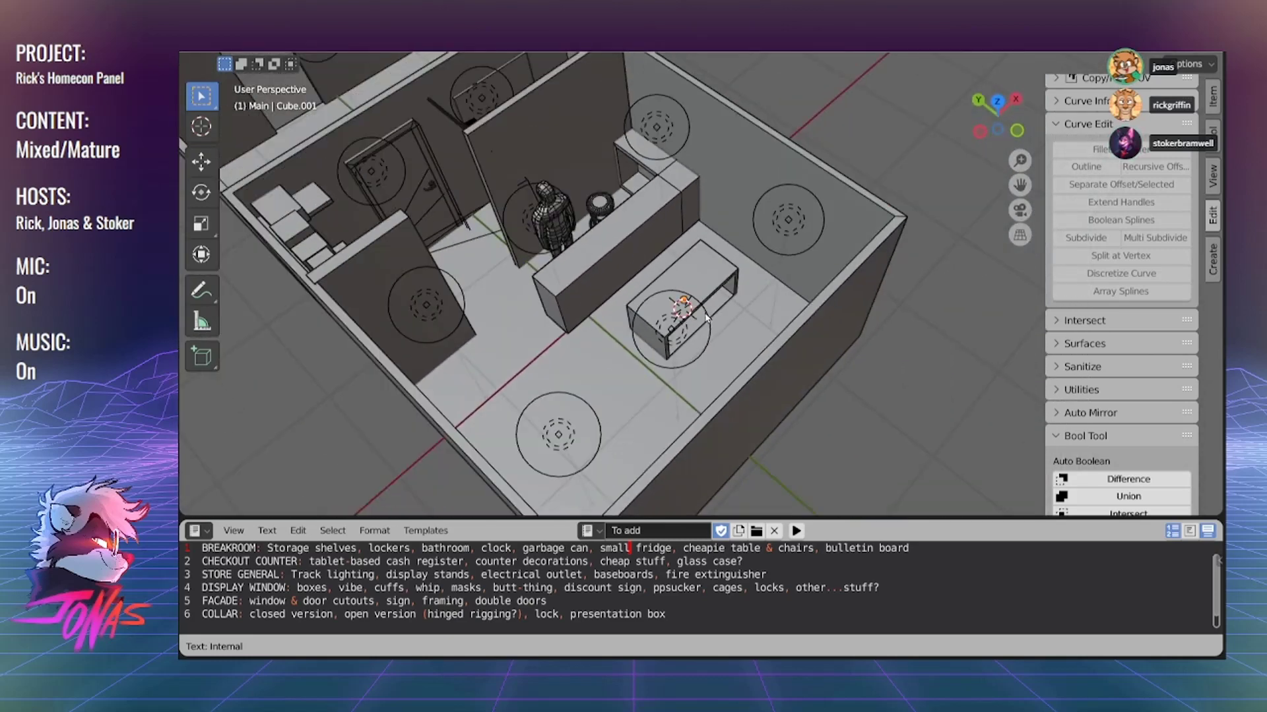
pyautogui.scroll(2, 699, 303)
pyautogui.press('z')
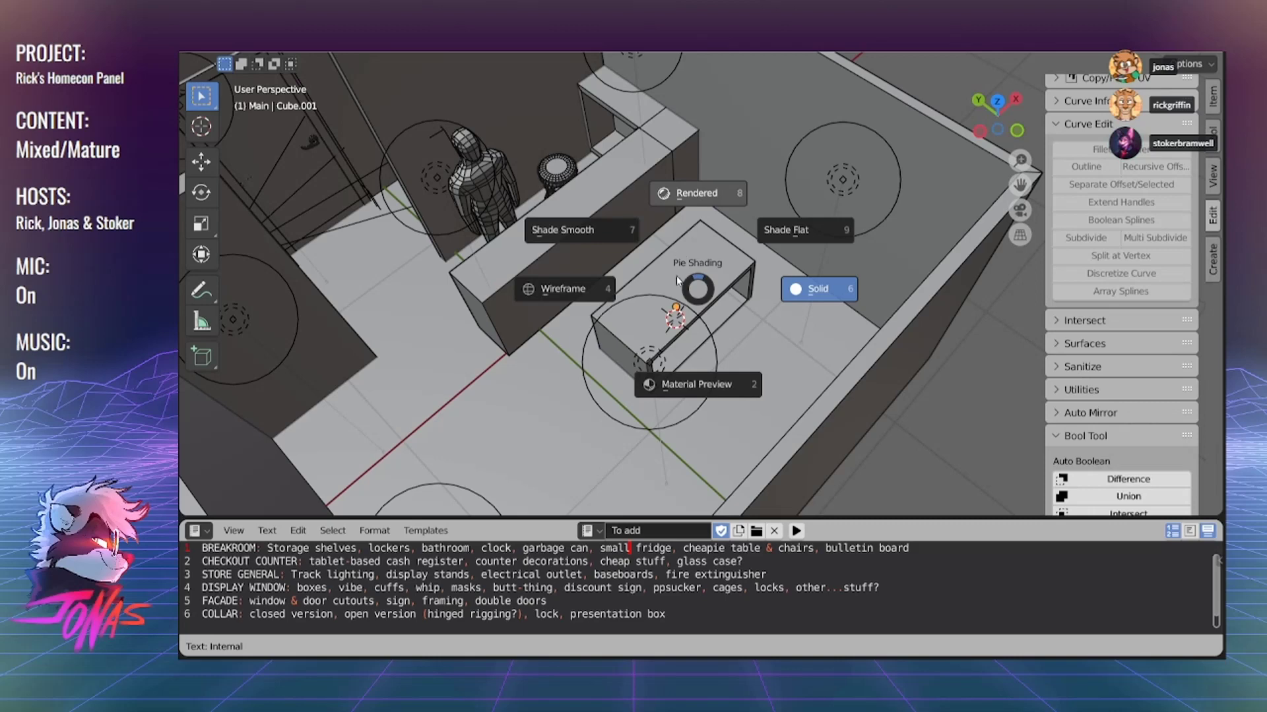
pyautogui.click(661, 449)
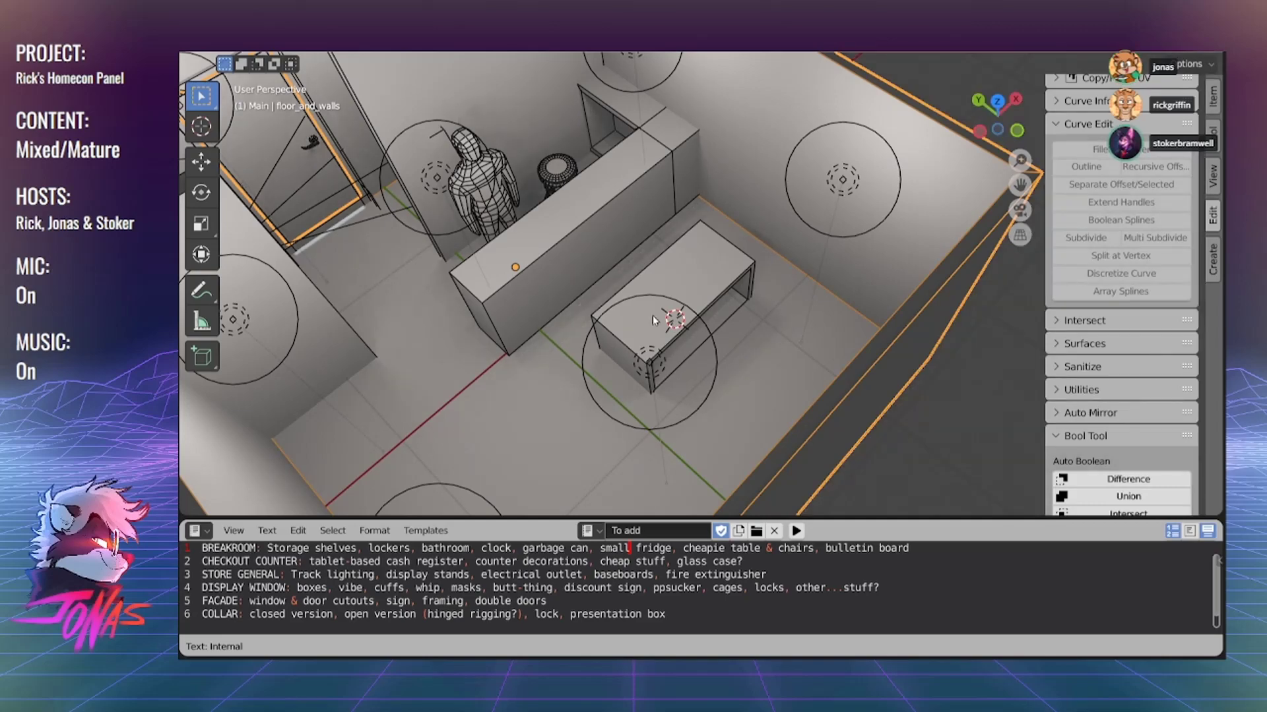
# Walk through the store scene to examine the counter, human figure, stool, wall hooks, door and display table
pyautogui.moveTo(653, 321); pyautogui.dragTo(653, 317)
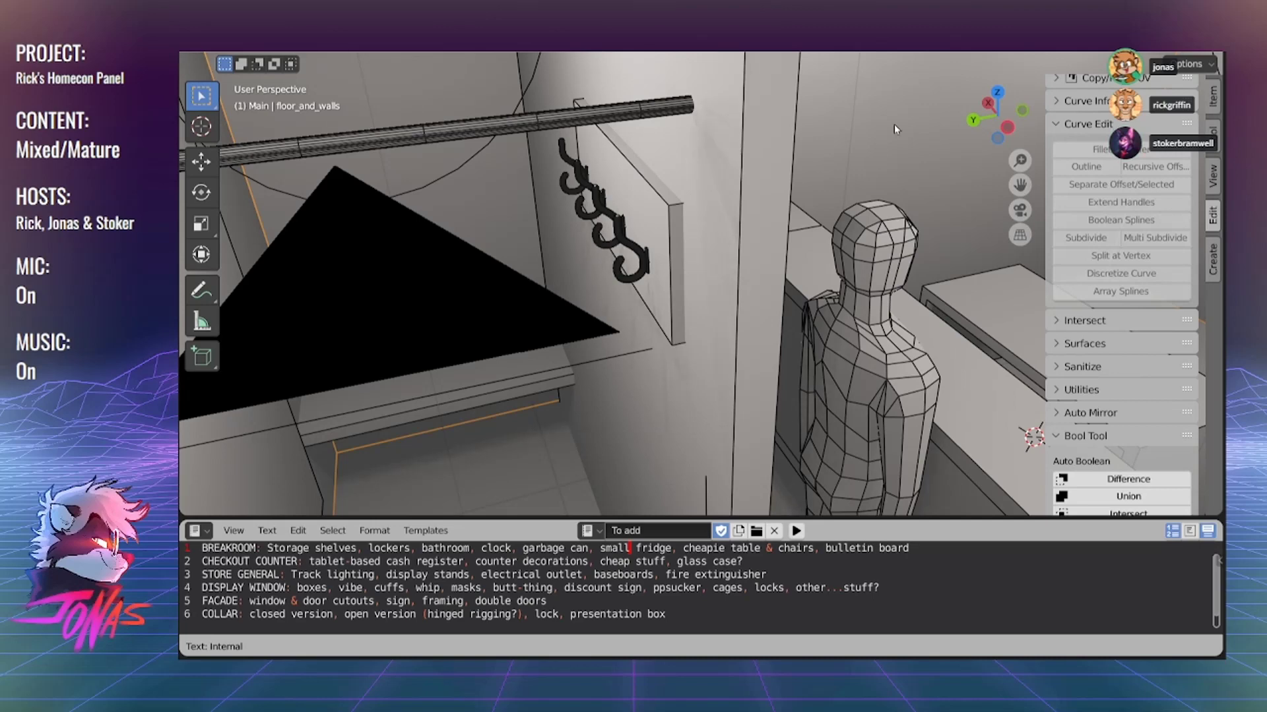
pyautogui.scroll(3, 894, 129)
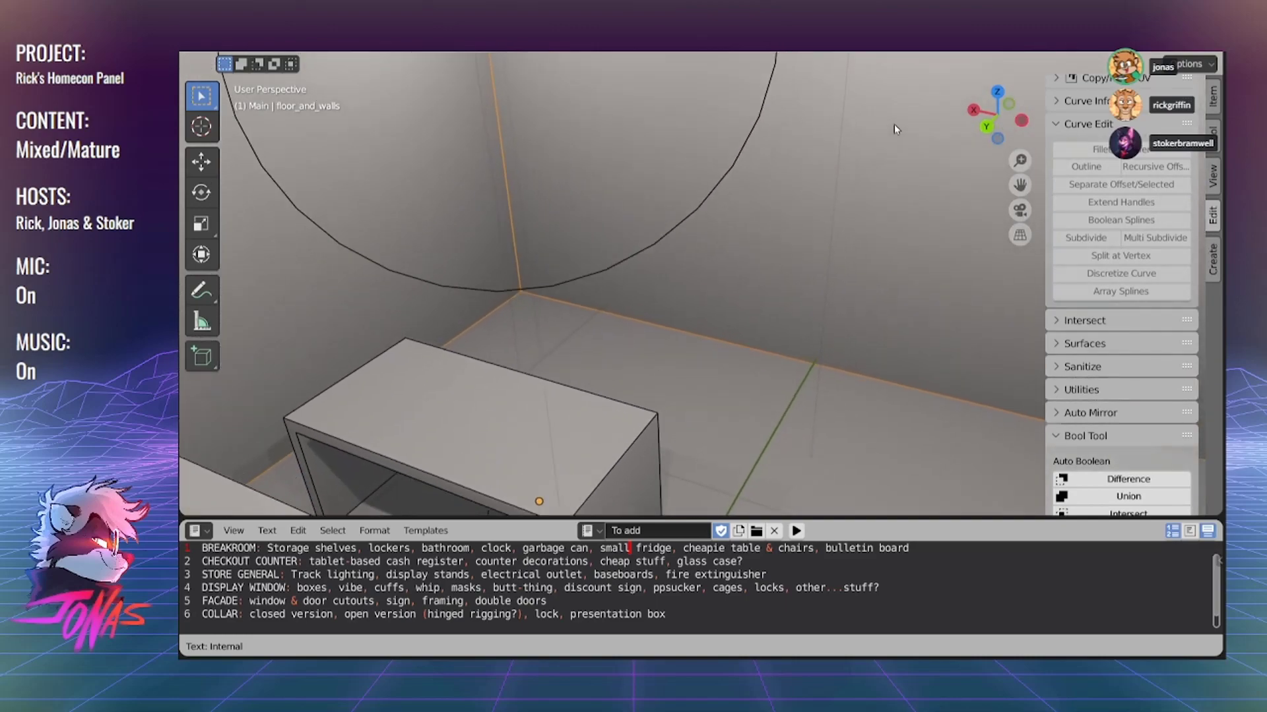
pyautogui.scroll(-5, 894, 128)
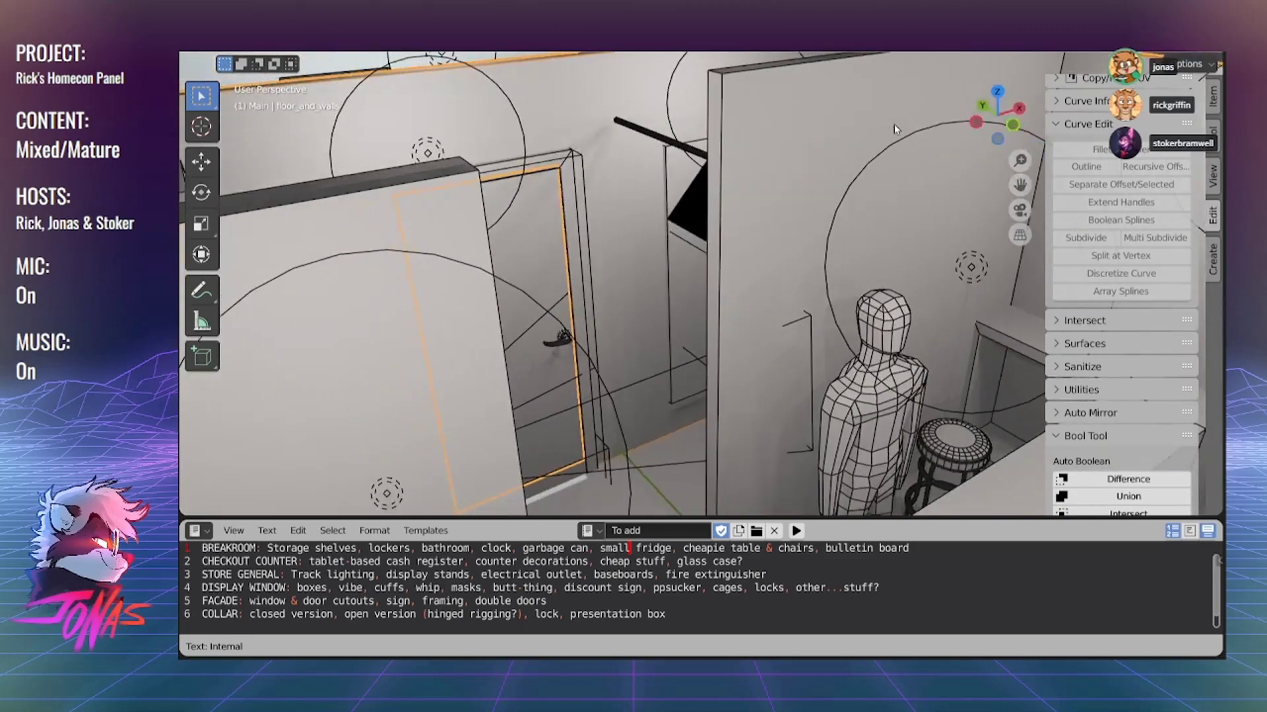
pyautogui.scroll(-3, 894, 129)
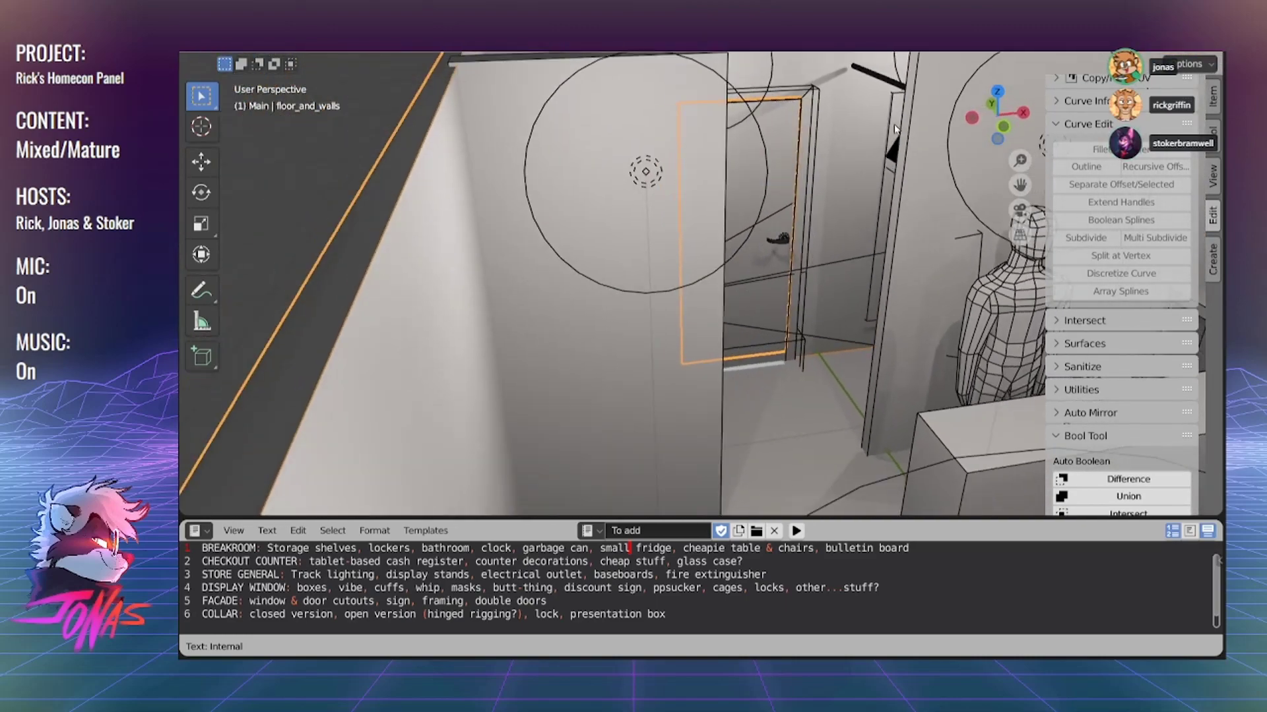
pyautogui.scroll(4, 894, 128)
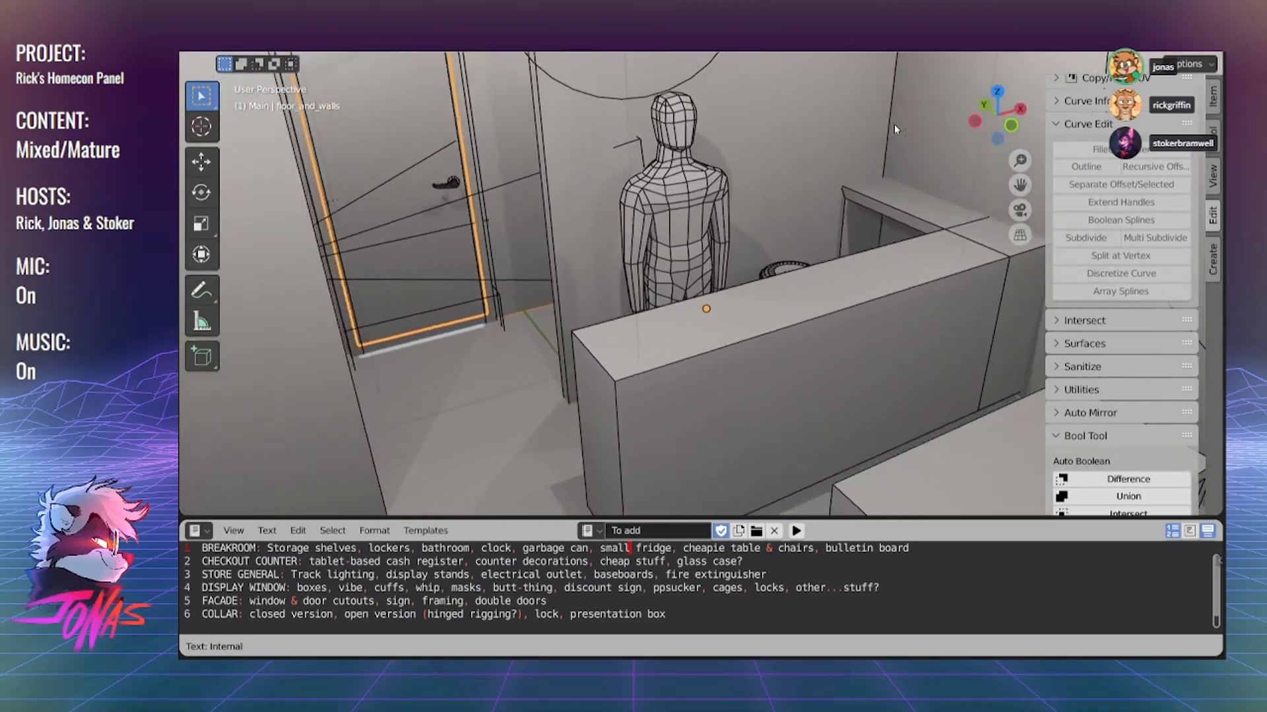
pyautogui.hscroll(-5, 894, 125)
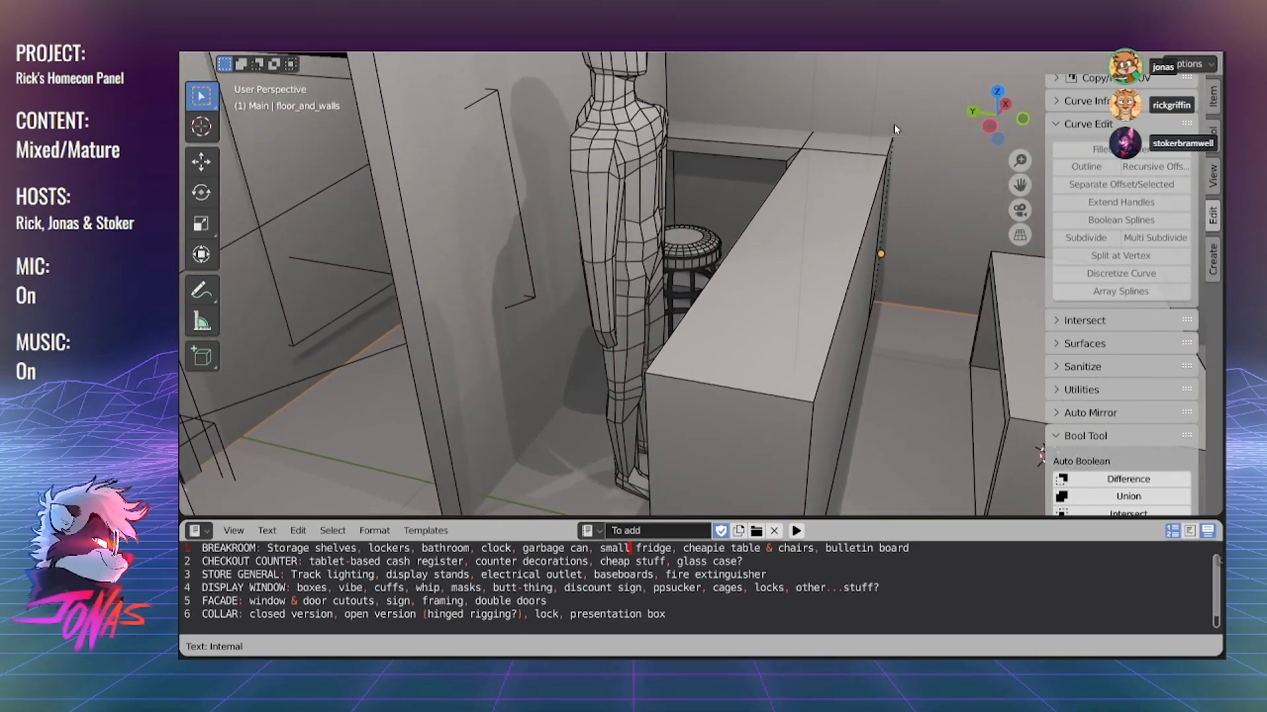
pyautogui.hscroll(5, 894, 129)
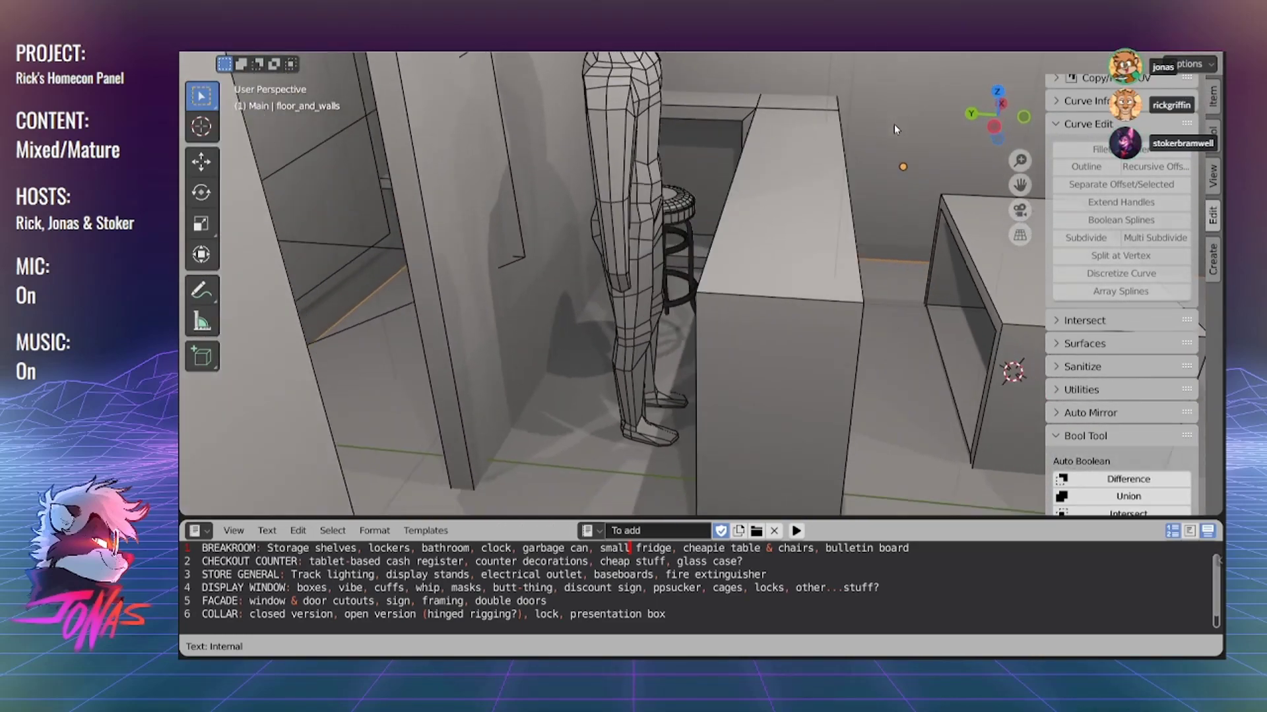
pyautogui.scroll(3, 893, 124)
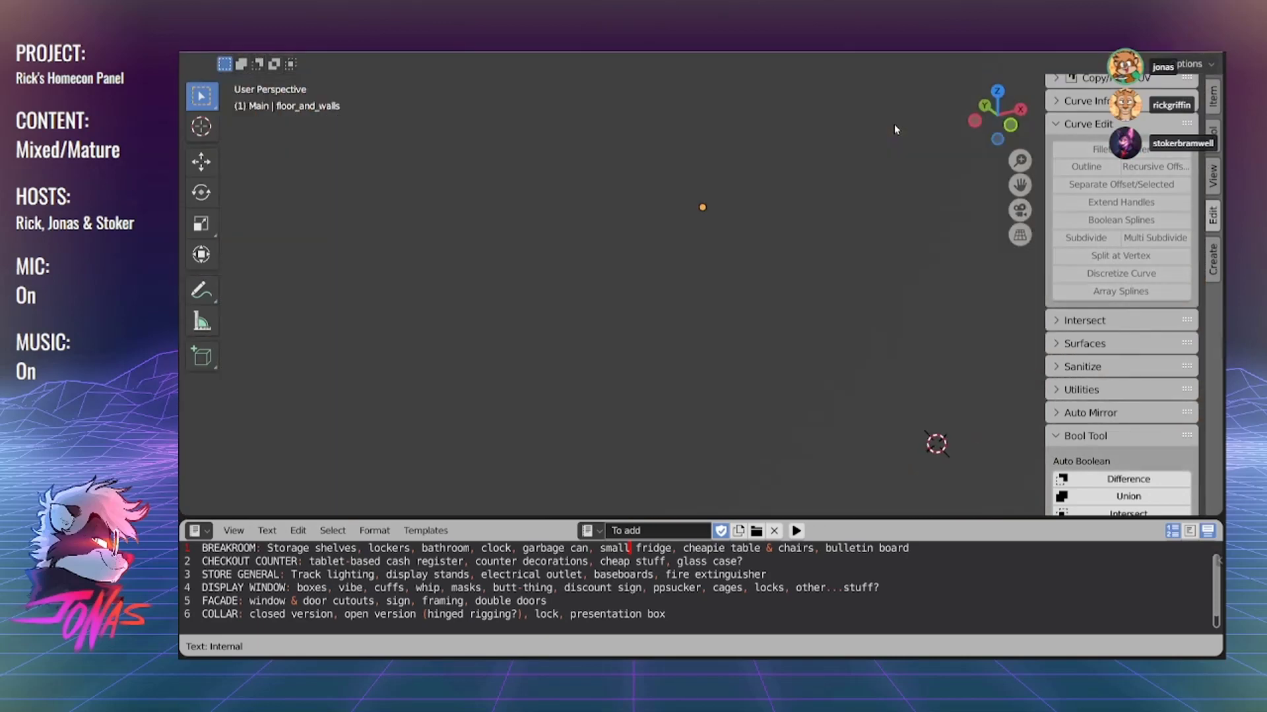
pyautogui.scroll(5, 894, 125)
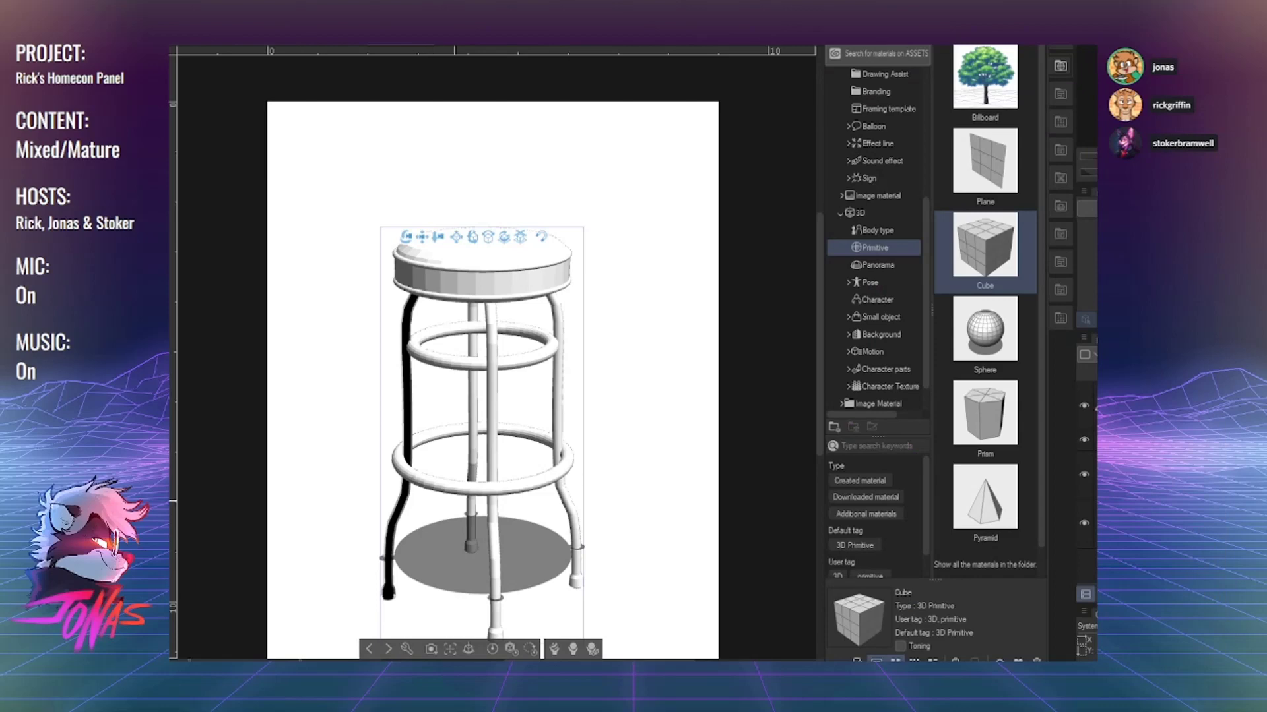
# Return to Clip Studio Paint and orbit the camera around the bar stool to look down on its seat
pyautogui.click(629, 338)
pyautogui.moveTo(629, 339); pyautogui.dragTo(629, 305)
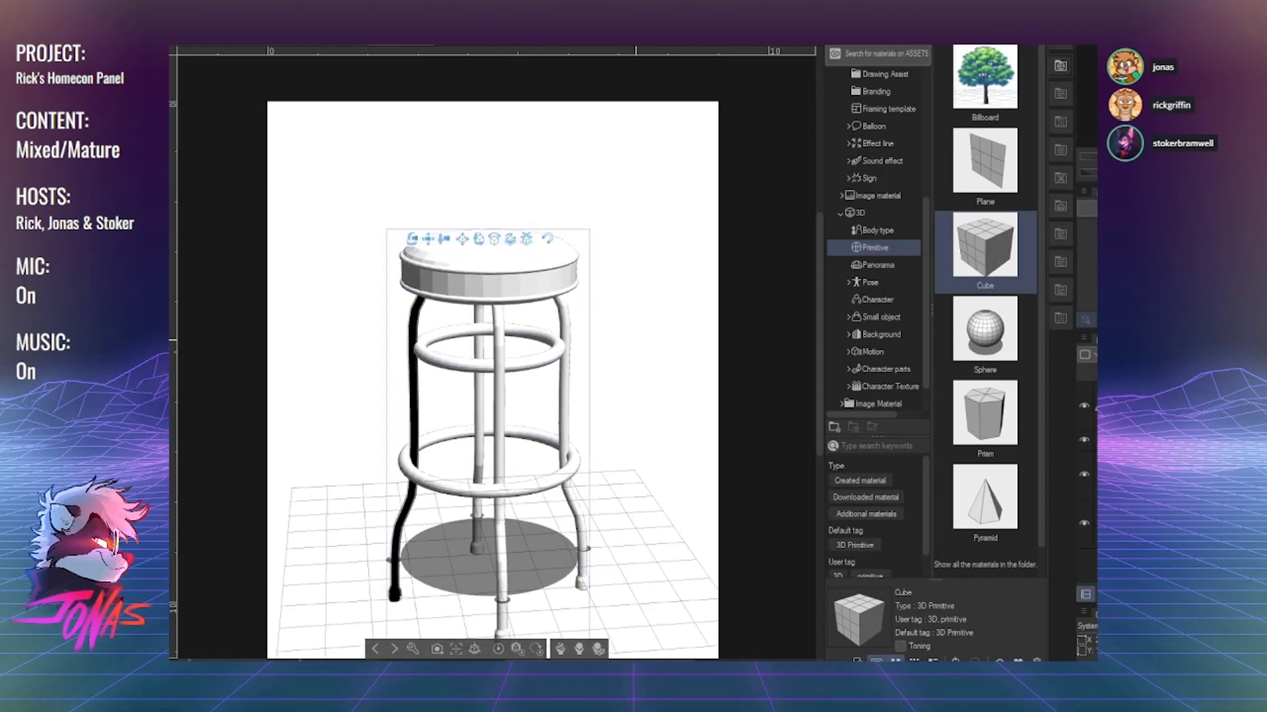
pyautogui.moveTo(407, 204); pyautogui.dragTo(632, 307)
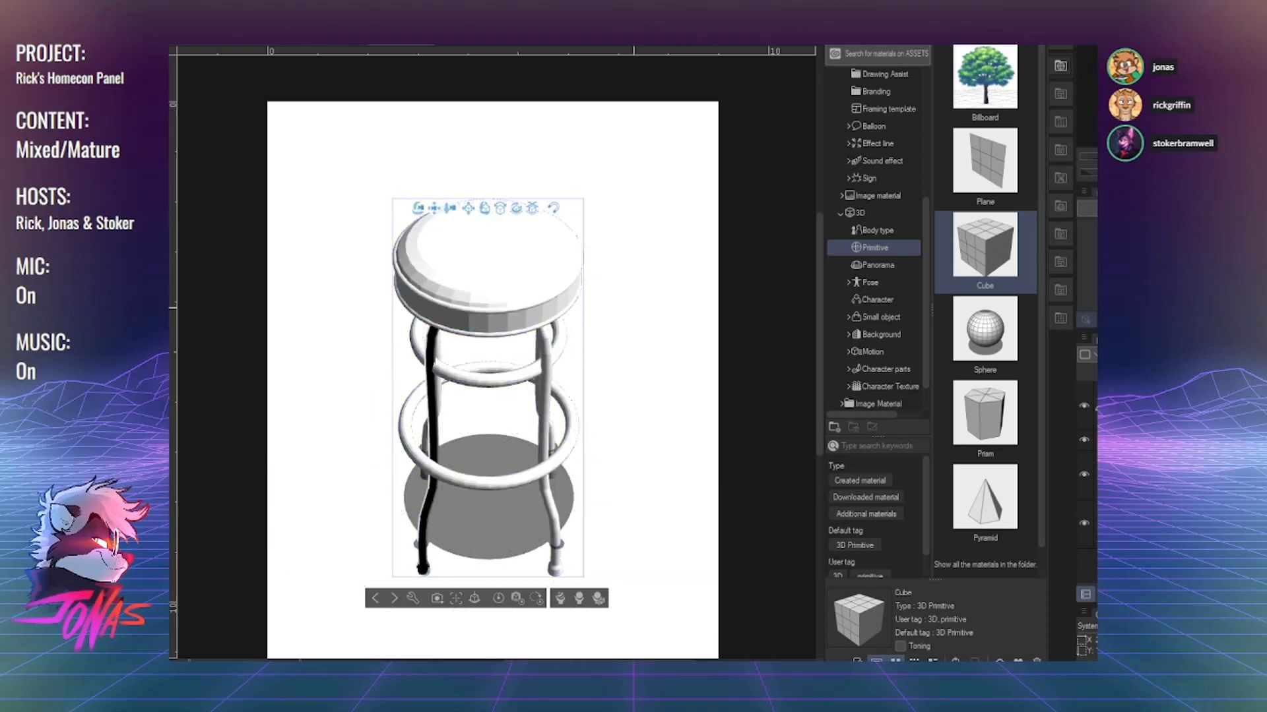
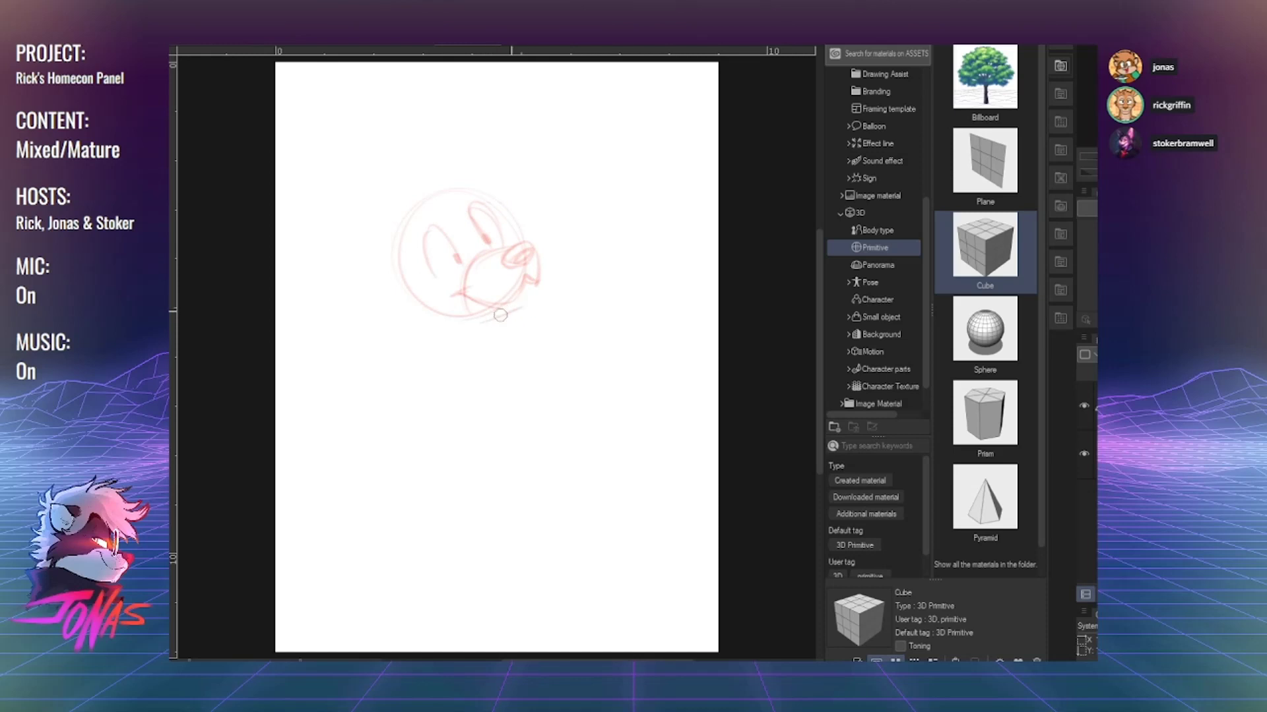
# Sketch the cheek fur, jaw line, brow lines and two pointed ears onto the cartoon animal head
pyautogui.moveTo(410, 274)
pyautogui.mouseDown()
pyautogui.moveTo(397, 284)
pyautogui.moveTo(413, 287)
pyautogui.moveTo(404, 312)
pyautogui.moveTo(455, 330)
pyautogui.mouseUp()
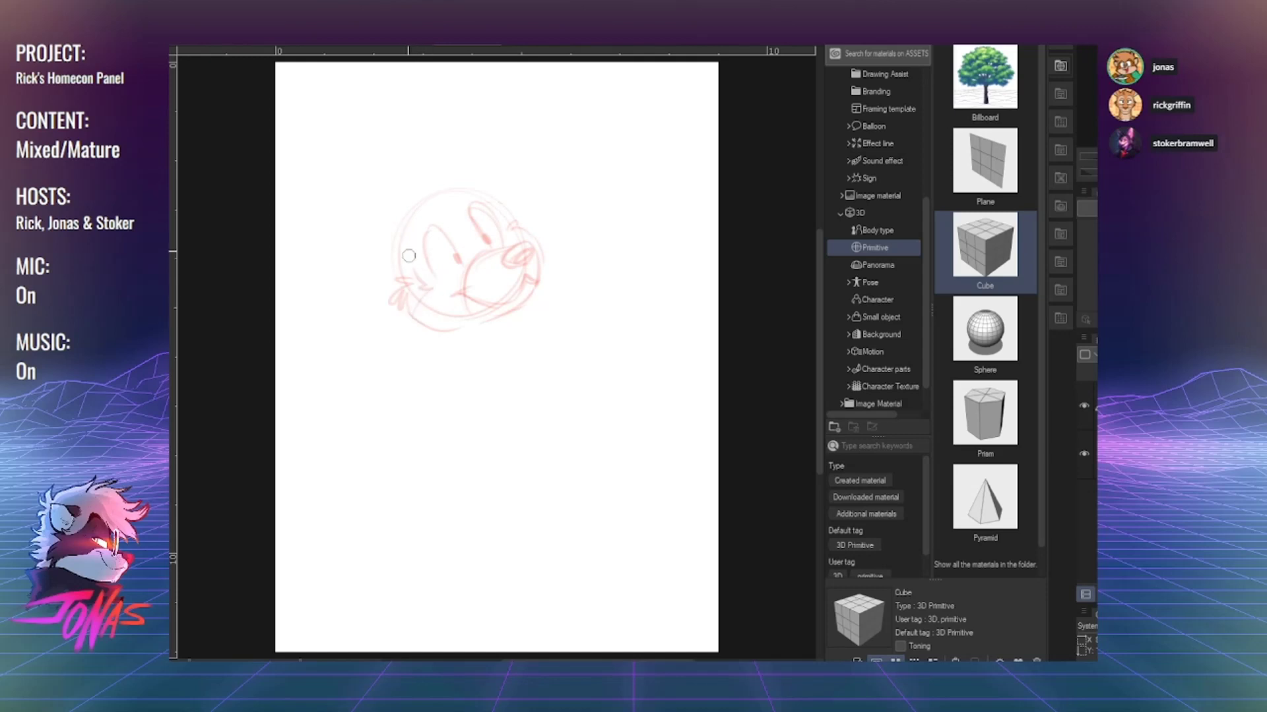
pyautogui.moveTo(409, 255); pyautogui.dragTo(432, 211)
pyautogui.moveTo(469, 267); pyautogui.dragTo(491, 262)
pyautogui.moveTo(461, 198)
pyautogui.mouseDown()
pyautogui.moveTo(492, 205)
pyautogui.moveTo(487, 239)
pyautogui.mouseUp()
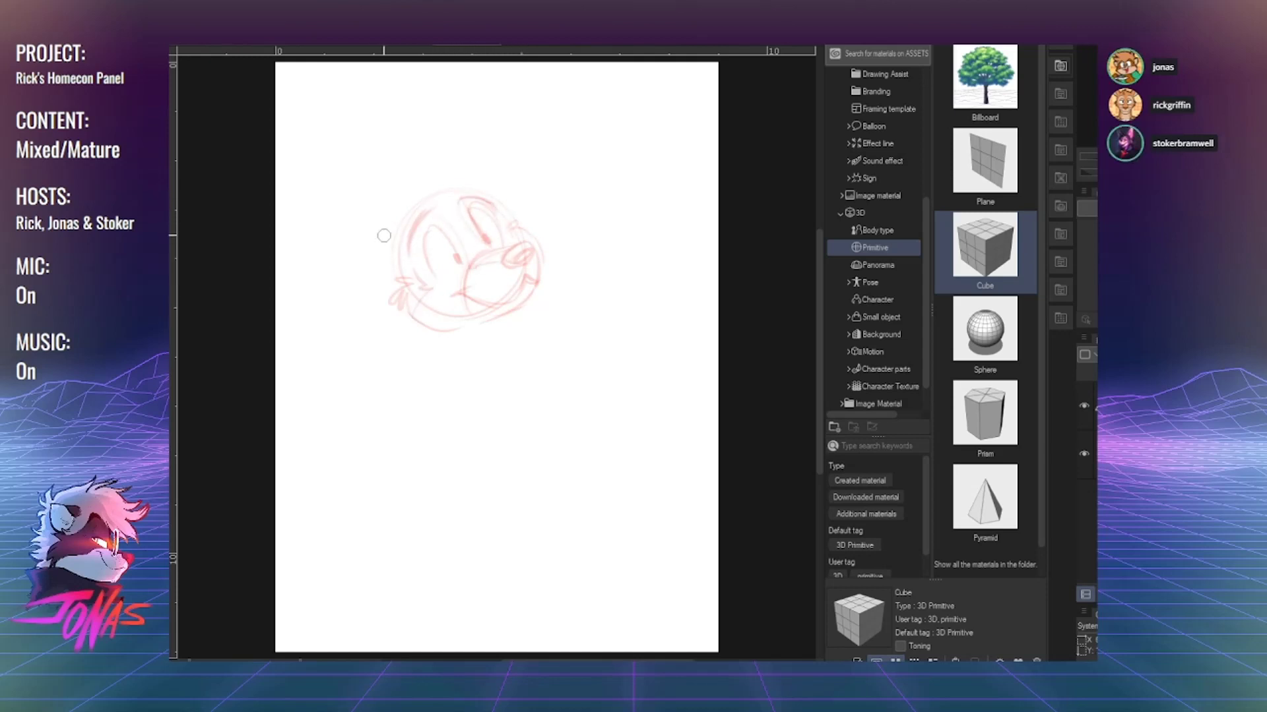
pyautogui.moveTo(398, 288)
pyautogui.mouseDown()
pyautogui.moveTo(338, 179)
pyautogui.moveTo(391, 223)
pyautogui.moveTo(386, 258)
pyautogui.moveTo(380, 234)
pyautogui.mouseUp()
pyautogui.moveTo(339, 170)
pyautogui.mouseDown()
pyautogui.moveTo(415, 209)
pyautogui.moveTo(404, 220)
pyautogui.moveTo(413, 165)
pyautogui.moveTo(491, 178)
pyautogui.moveTo(433, 132)
pyautogui.moveTo(440, 173)
pyautogui.mouseUp()
pyautogui.moveTo(437, 126); pyautogui.dragTo(513, 210)
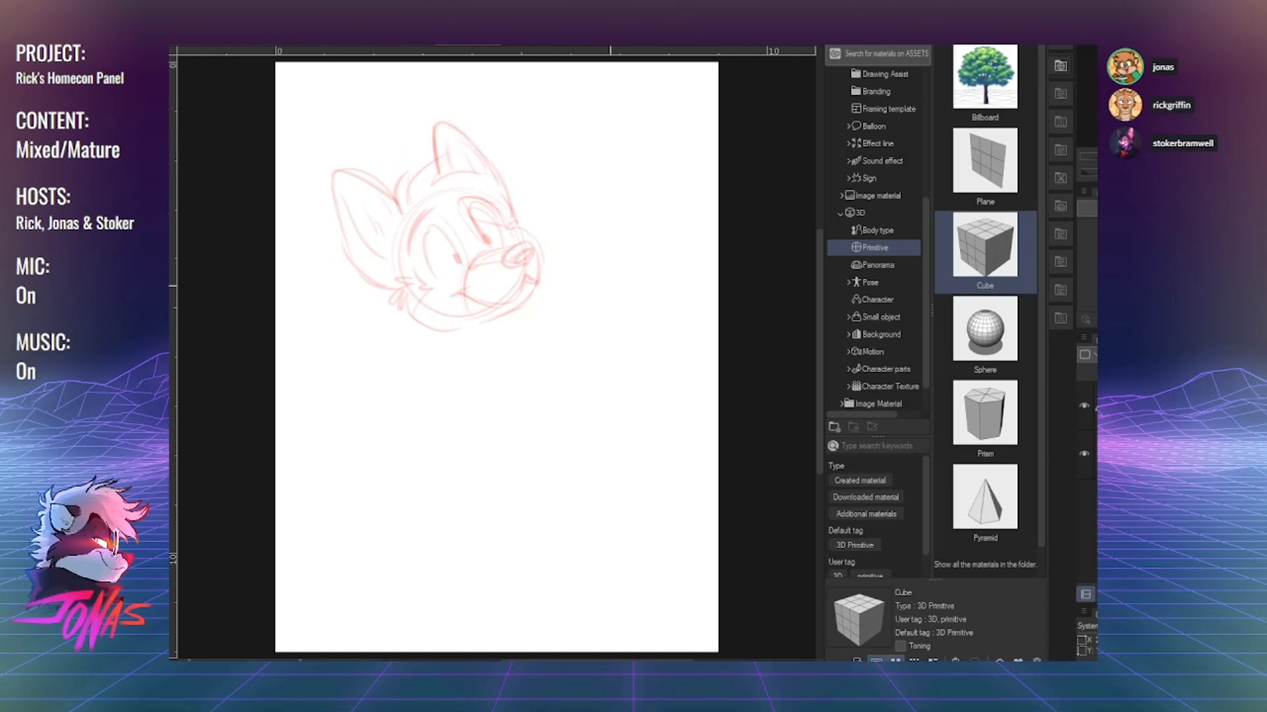
# Rotate the whole head sketch slightly clockwise with a free transform and apply it
pyautogui.hotkey('ctrl', 't')
pyautogui.moveTo(620, 290); pyautogui.dragTo(604, 324)
pyautogui.press('Return')
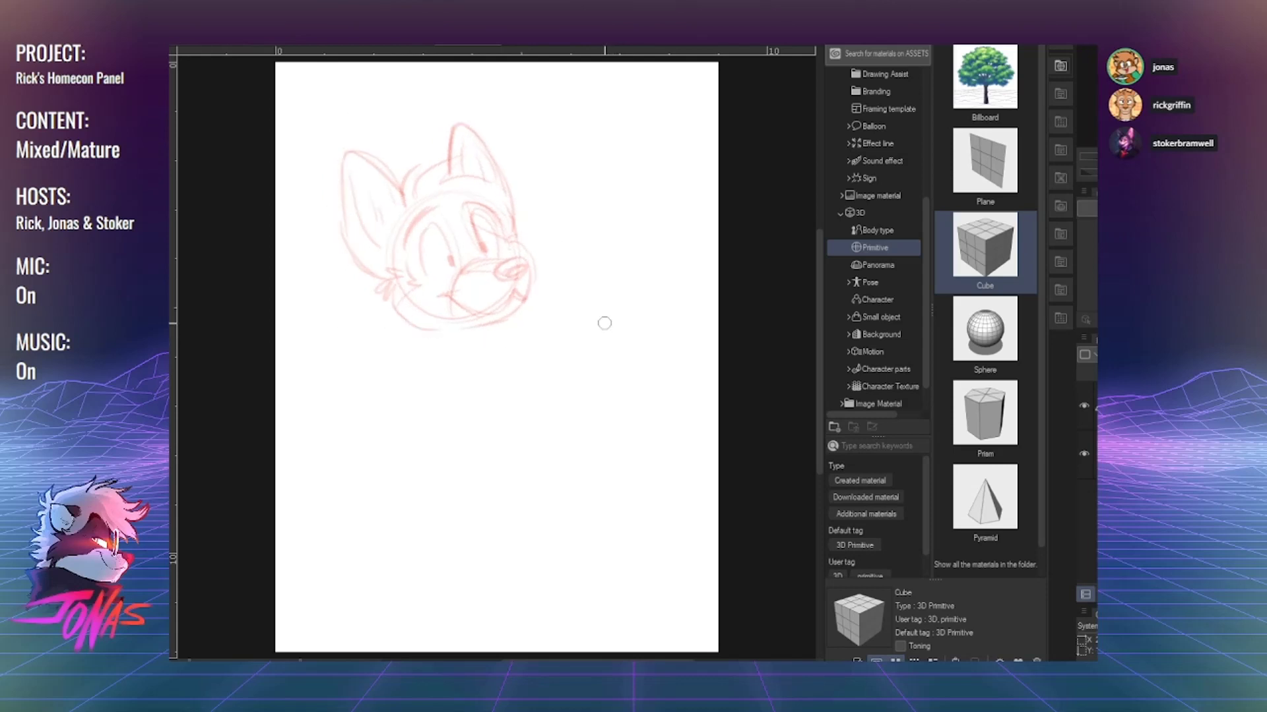
pyautogui.moveTo(449, 329)
pyautogui.mouseDown()
pyautogui.moveTo(458, 353)
pyautogui.moveTo(433, 355)
pyautogui.moveTo(483, 366)
pyautogui.moveTo(458, 343)
pyautogui.moveTo(417, 348)
pyautogui.moveTo(453, 385)
pyautogui.mouseUp()
pyautogui.hotkey('ctrl', 'z')
pyautogui.hotkey('ctrl', 'z')
pyautogui.hotkey('ctrl', 'z')
# Sketch the neck and a knotted neckerchief with loose ends below the head, and select the entire canvas
pyautogui.moveTo(433, 333); pyautogui.dragTo(449, 351)
pyautogui.moveTo(508, 319); pyautogui.dragTo(521, 339)
pyautogui.moveTo(436, 340)
pyautogui.mouseDown()
pyautogui.moveTo(510, 315)
pyautogui.moveTo(467, 343)
pyautogui.moveTo(449, 334)
pyautogui.moveTo(410, 350)
pyautogui.moveTo(429, 372)
pyautogui.mouseUp()
pyautogui.moveTo(420, 373)
pyautogui.mouseDown()
pyautogui.moveTo(456, 373)
pyautogui.moveTo(534, 425)
pyautogui.mouseUp()
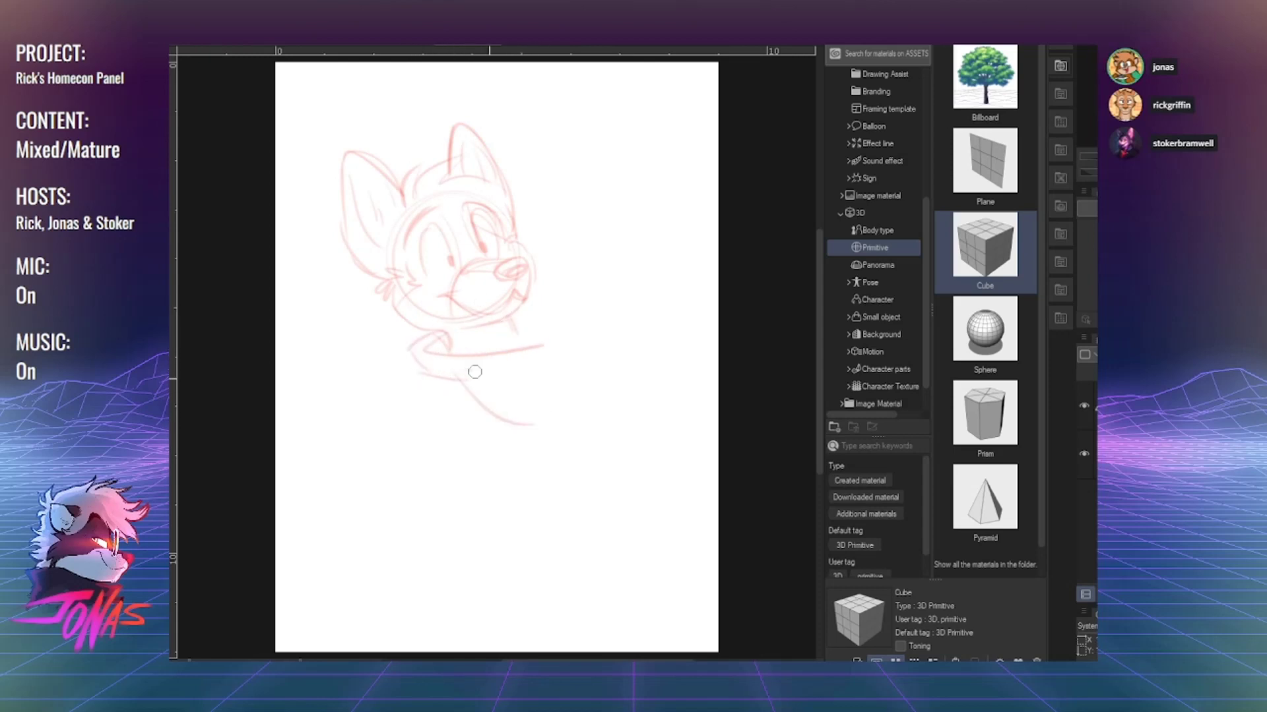
pyautogui.moveTo(469, 379)
pyautogui.mouseDown()
pyautogui.moveTo(547, 356)
pyautogui.moveTo(545, 342)
pyautogui.moveTo(559, 426)
pyautogui.mouseUp()
pyautogui.moveTo(426, 342)
pyautogui.mouseDown()
pyautogui.moveTo(395, 353)
pyautogui.moveTo(394, 335)
pyautogui.mouseUp()
pyautogui.moveTo(399, 351); pyautogui.dragTo(411, 346)
pyautogui.hotkey('ctrl', 'a')
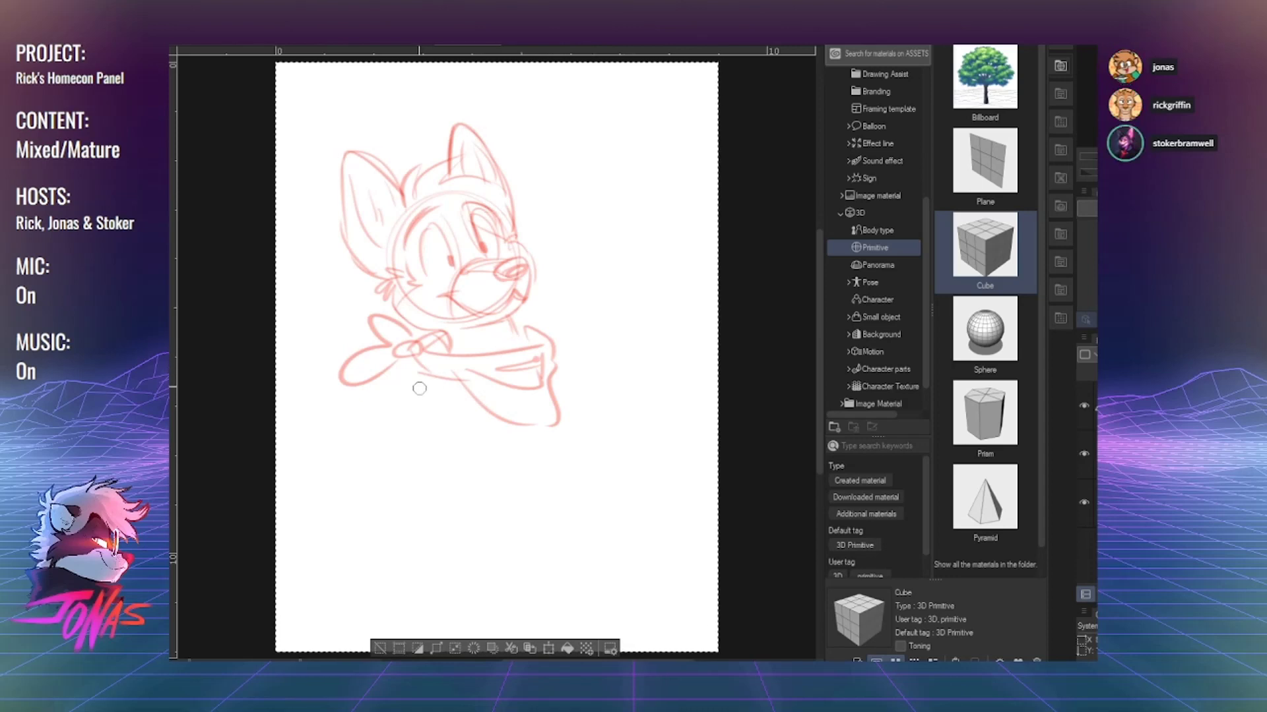
# Sketch the shoulders, inner chest lines and near upper arm below the neckerchief, and refine the neckerchief's folds
pyautogui.moveTo(408, 436); pyautogui.dragTo(392, 388)
pyautogui.hotkey('ctrl', 'z')
pyautogui.moveTo(422, 452)
pyautogui.mouseDown()
pyautogui.moveTo(412, 420)
pyautogui.moveTo(435, 439)
pyautogui.moveTo(482, 384)
pyautogui.moveTo(448, 351)
pyautogui.moveTo(518, 333)
pyautogui.mouseUp()
pyautogui.moveTo(521, 323)
pyautogui.mouseDown()
pyautogui.moveTo(494, 357)
pyautogui.moveTo(524, 340)
pyautogui.mouseUp()
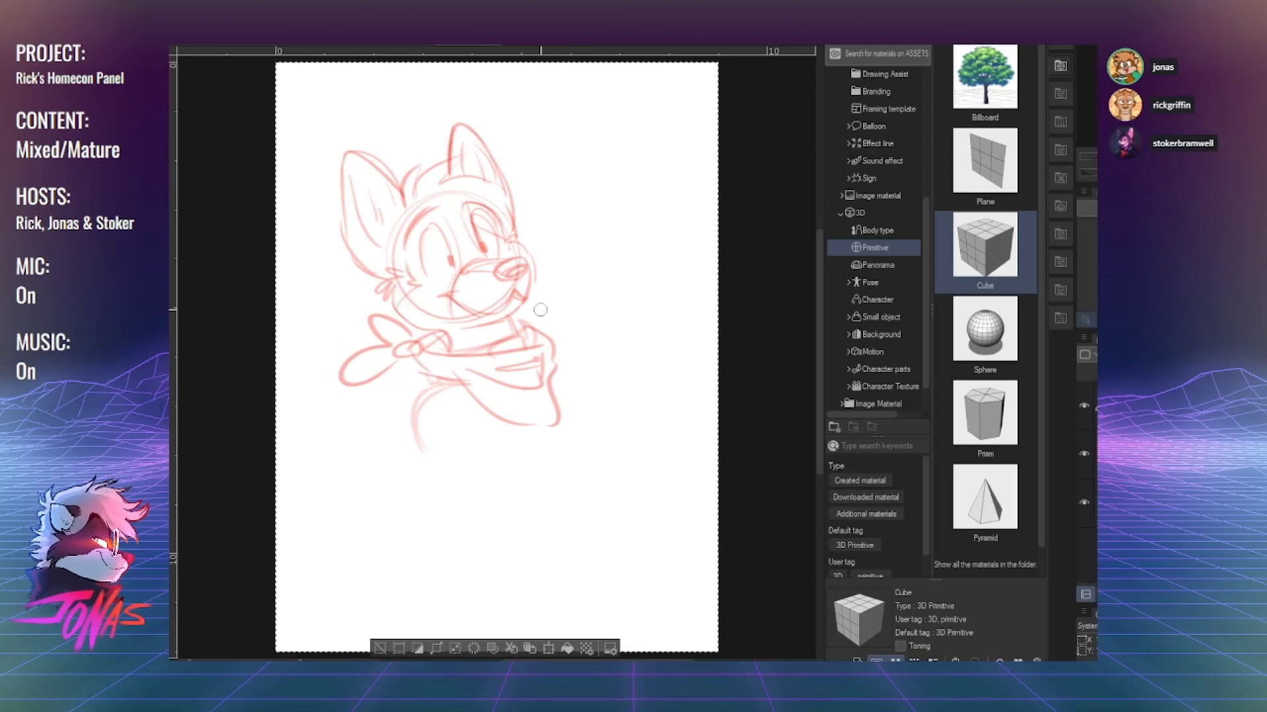
pyautogui.moveTo(470, 388); pyautogui.dragTo(540, 402)
pyautogui.moveTo(552, 360)
pyautogui.mouseDown()
pyautogui.moveTo(553, 423)
pyautogui.moveTo(513, 424)
pyautogui.moveTo(556, 402)
pyautogui.moveTo(561, 365)
pyautogui.moveTo(548, 370)
pyautogui.moveTo(557, 404)
pyautogui.moveTo(597, 449)
pyautogui.mouseUp()
pyautogui.moveTo(525, 431); pyautogui.dragTo(554, 472)
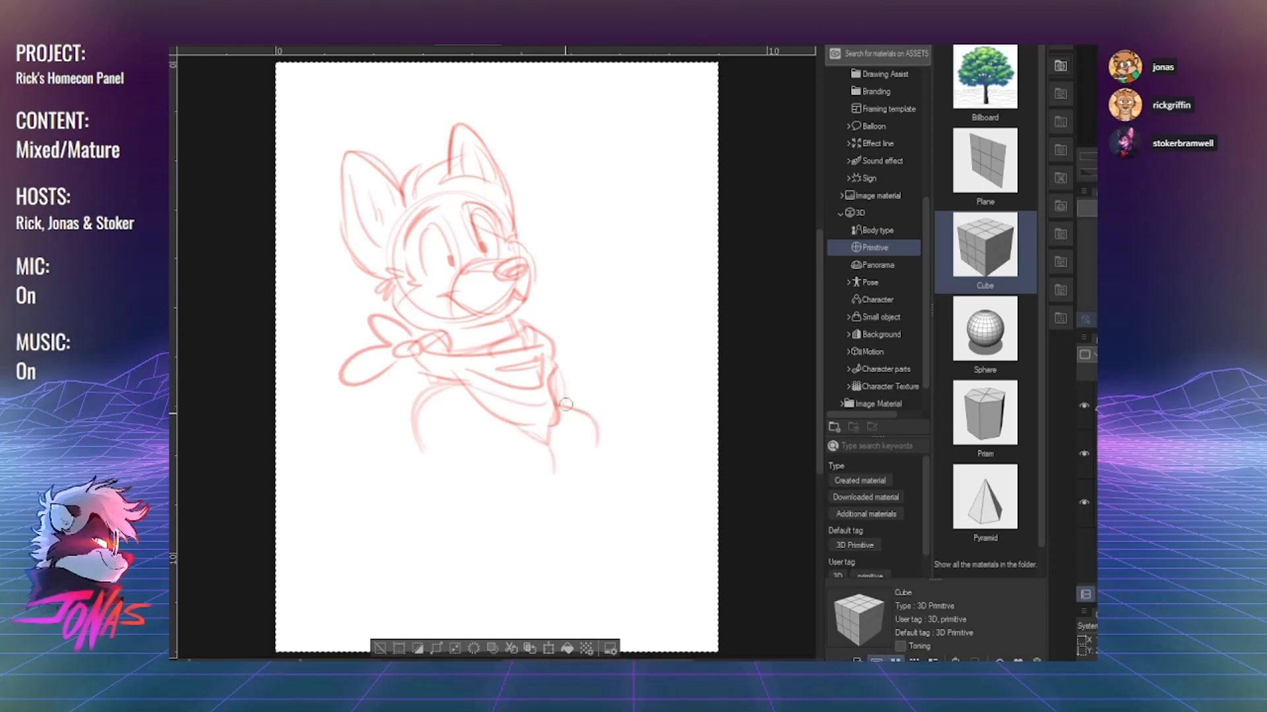
pyautogui.moveTo(460, 432); pyautogui.dragTo(466, 479)
pyautogui.moveTo(422, 436); pyautogui.dragTo(443, 508)
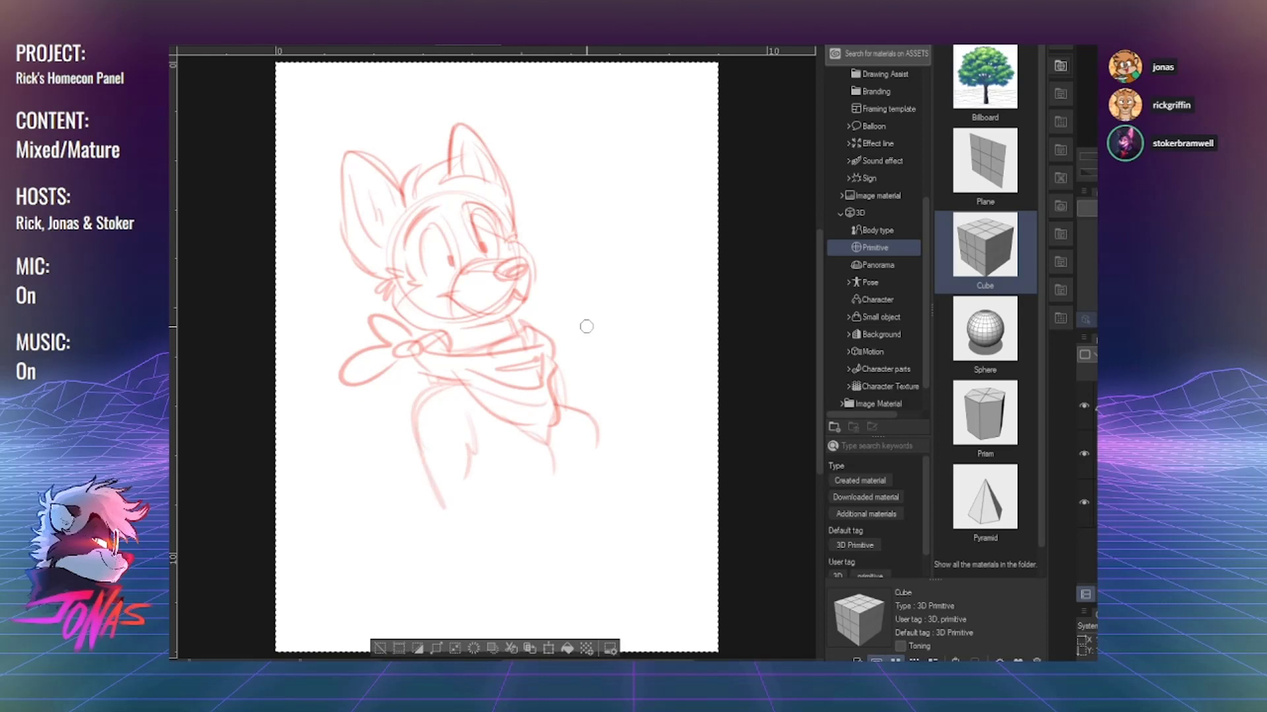
# Lasso the shoulder and arm lines below the neckerchief, move them slightly up and left with a free transform, and deselect
pyautogui.press('m')
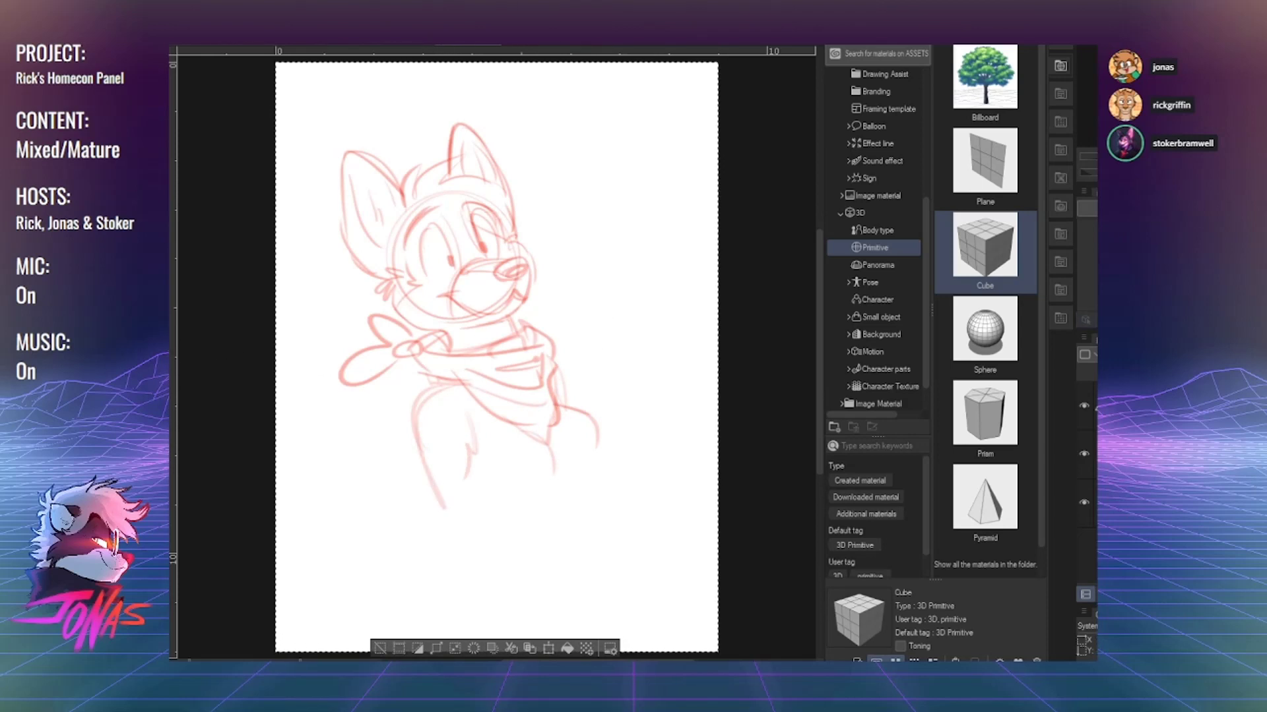
pyautogui.moveTo(422, 572)
pyautogui.mouseDown()
pyautogui.moveTo(364, 435)
pyautogui.moveTo(438, 345)
pyautogui.mouseUp()
pyautogui.hotkey('ctrl', 'd')
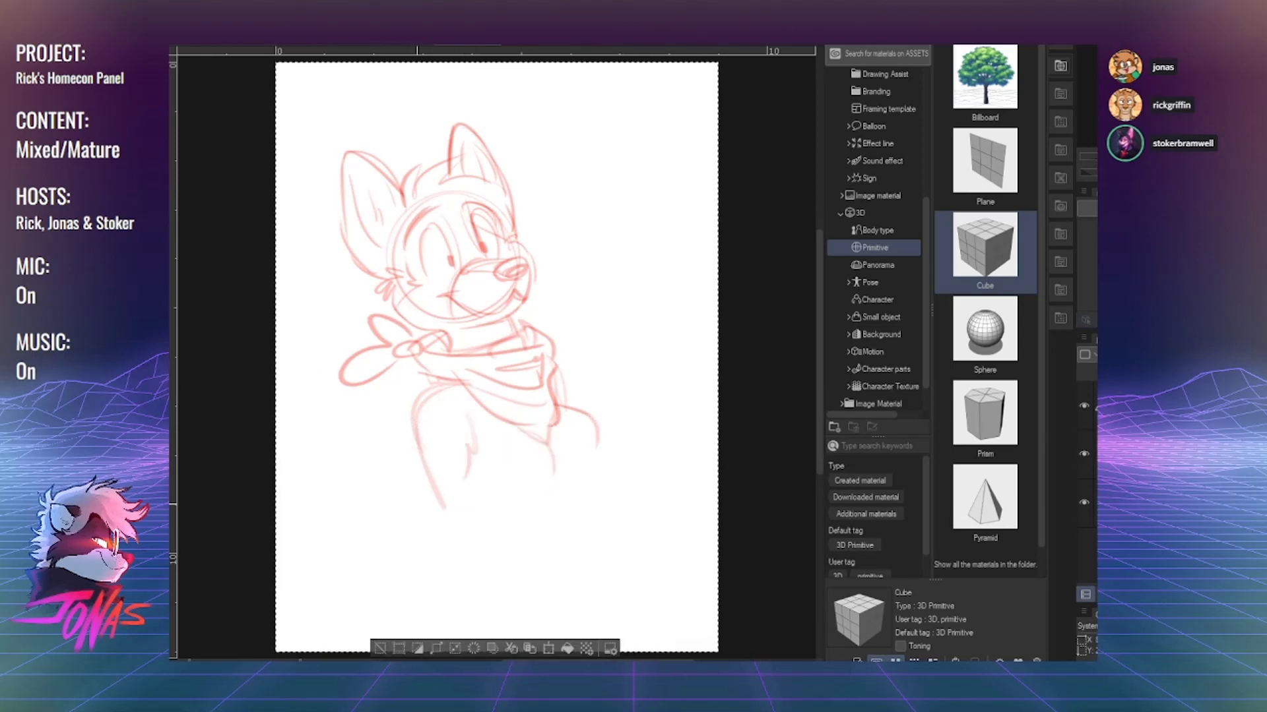
pyautogui.moveTo(421, 527)
pyautogui.mouseDown()
pyautogui.moveTo(391, 494)
pyautogui.moveTo(465, 338)
pyautogui.moveTo(599, 481)
pyautogui.moveTo(556, 525)
pyautogui.mouseUp()
pyautogui.hotkey('ctrl', 't')
pyautogui.moveTo(542, 454); pyautogui.dragTo(533, 442)
pyautogui.press('Return')
pyautogui.hotkey('ctrl', 'd')
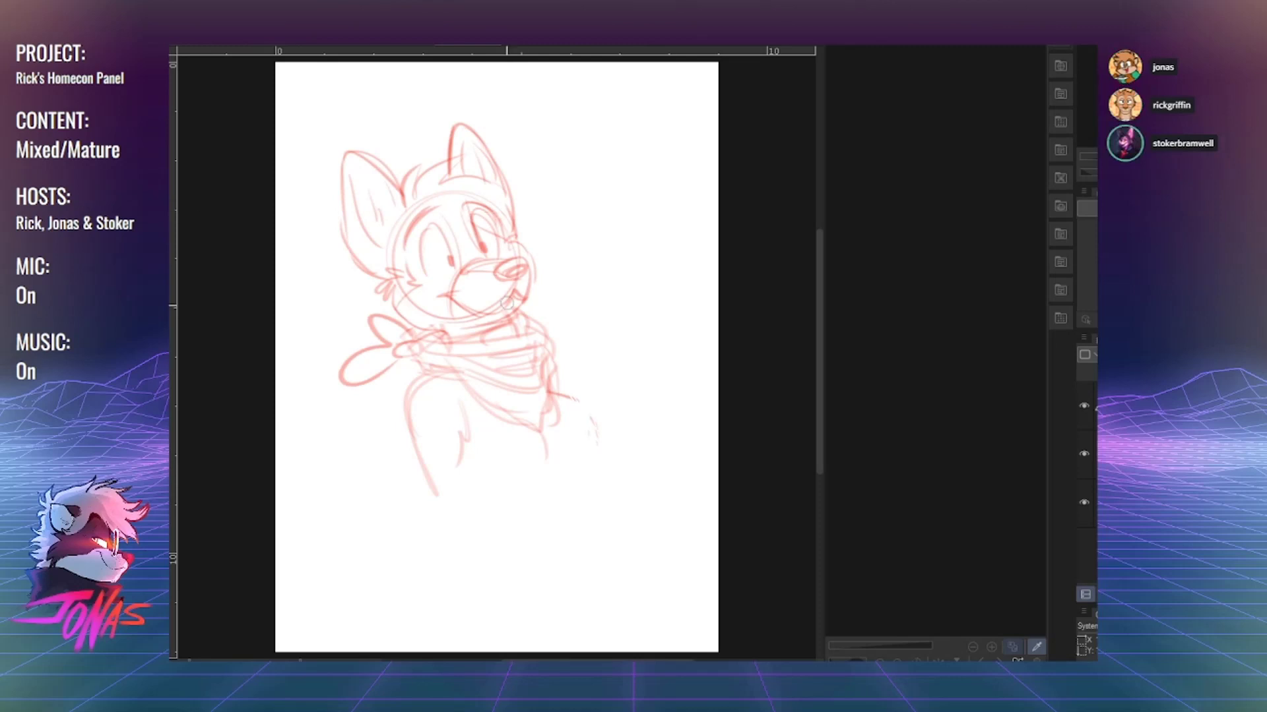
# Sketch the near arm's outer contour and the rounded far shoulder with a long line running down from it
pyautogui.moveTo(410, 402); pyautogui.dragTo(412, 490)
pyautogui.moveTo(554, 389)
pyautogui.mouseDown()
pyautogui.moveTo(569, 463)
pyautogui.moveTo(543, 545)
pyautogui.mouseUp()
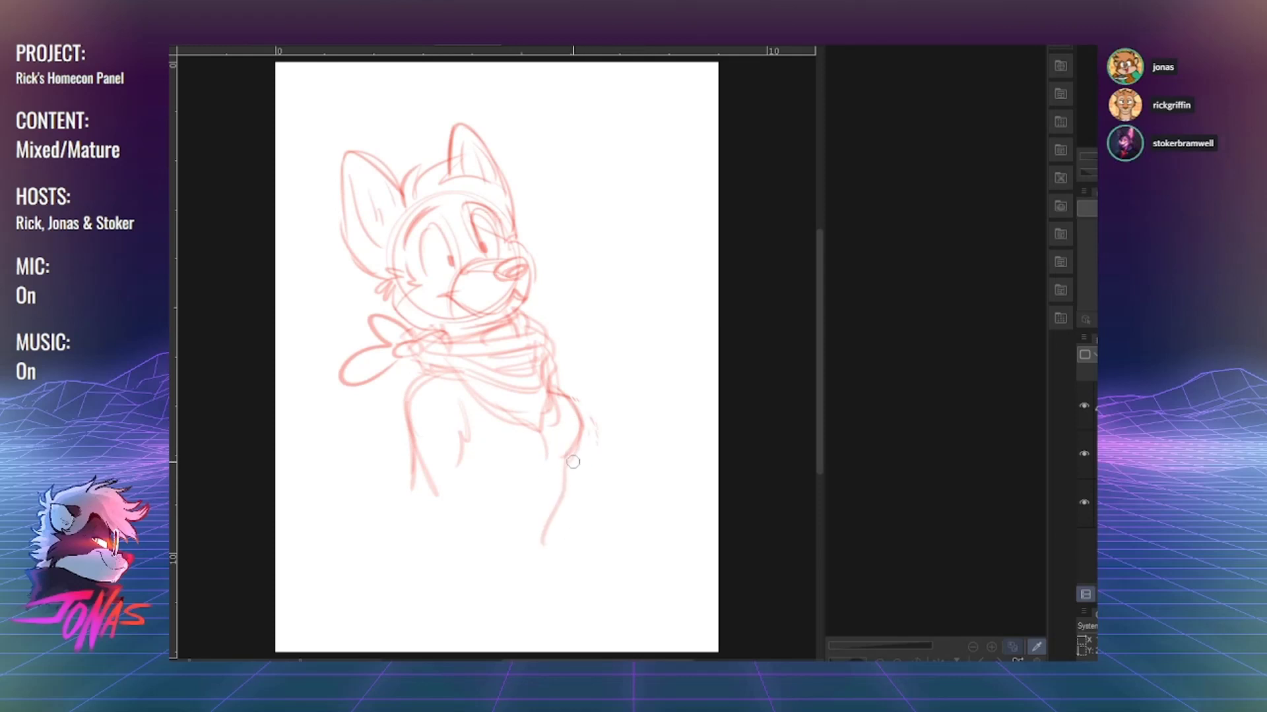
pyautogui.hotkey('ctrl', 'z')
pyautogui.moveTo(568, 458); pyautogui.dragTo(558, 555)
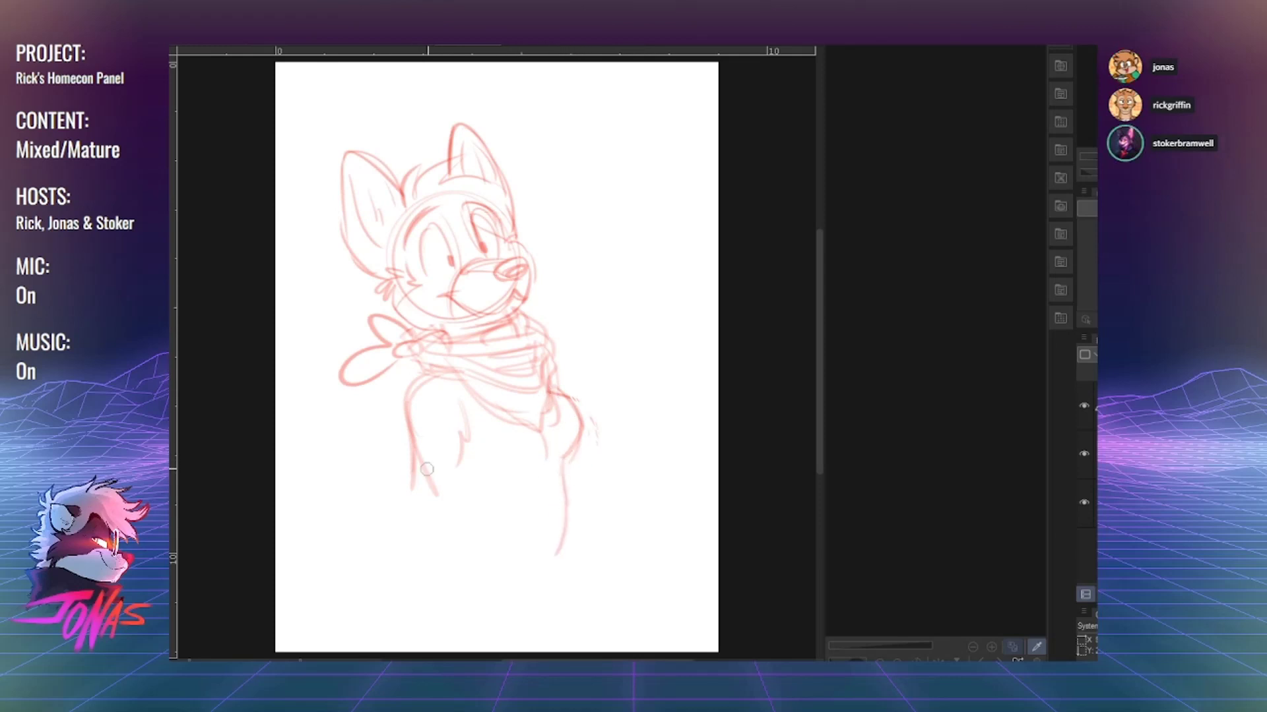